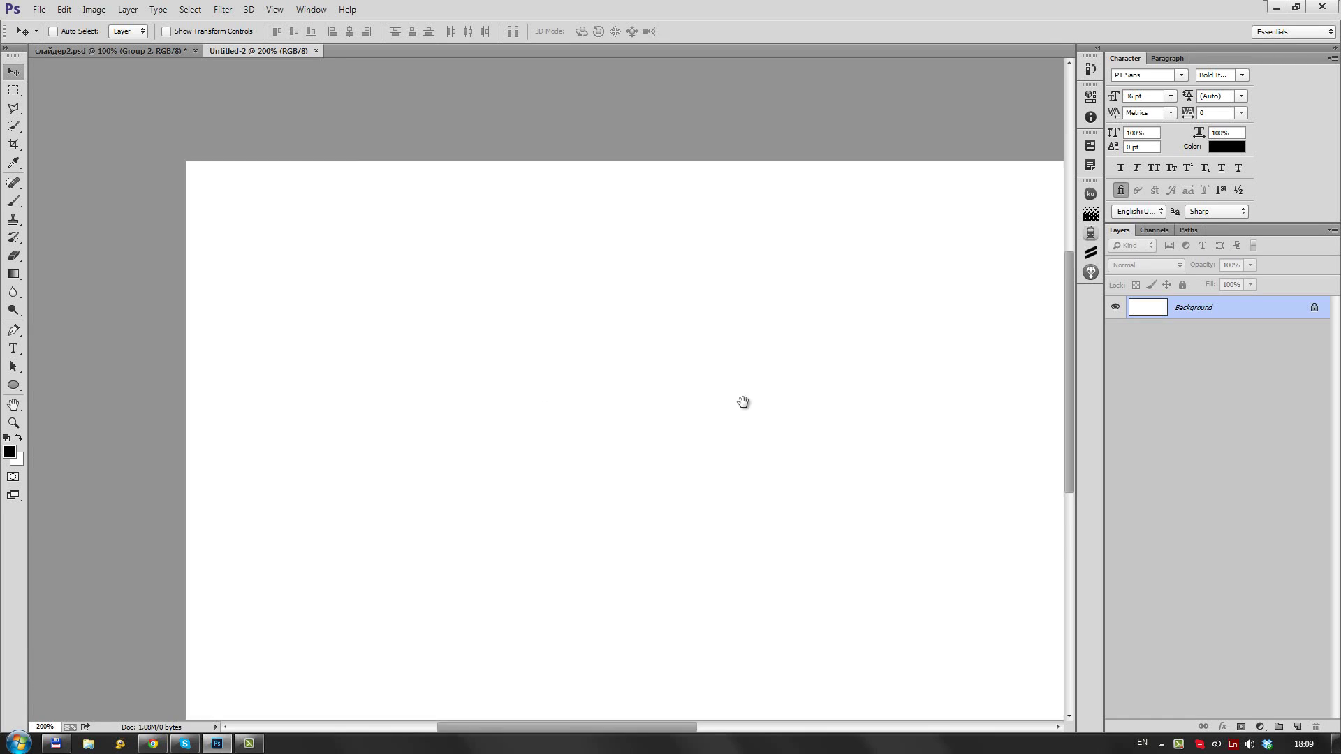
# Draw a circle and reshape it into a narrow shield with a pointed bottom tip
pyautogui.moveTo(511, 340); pyautogui.dragTo(628, 419)
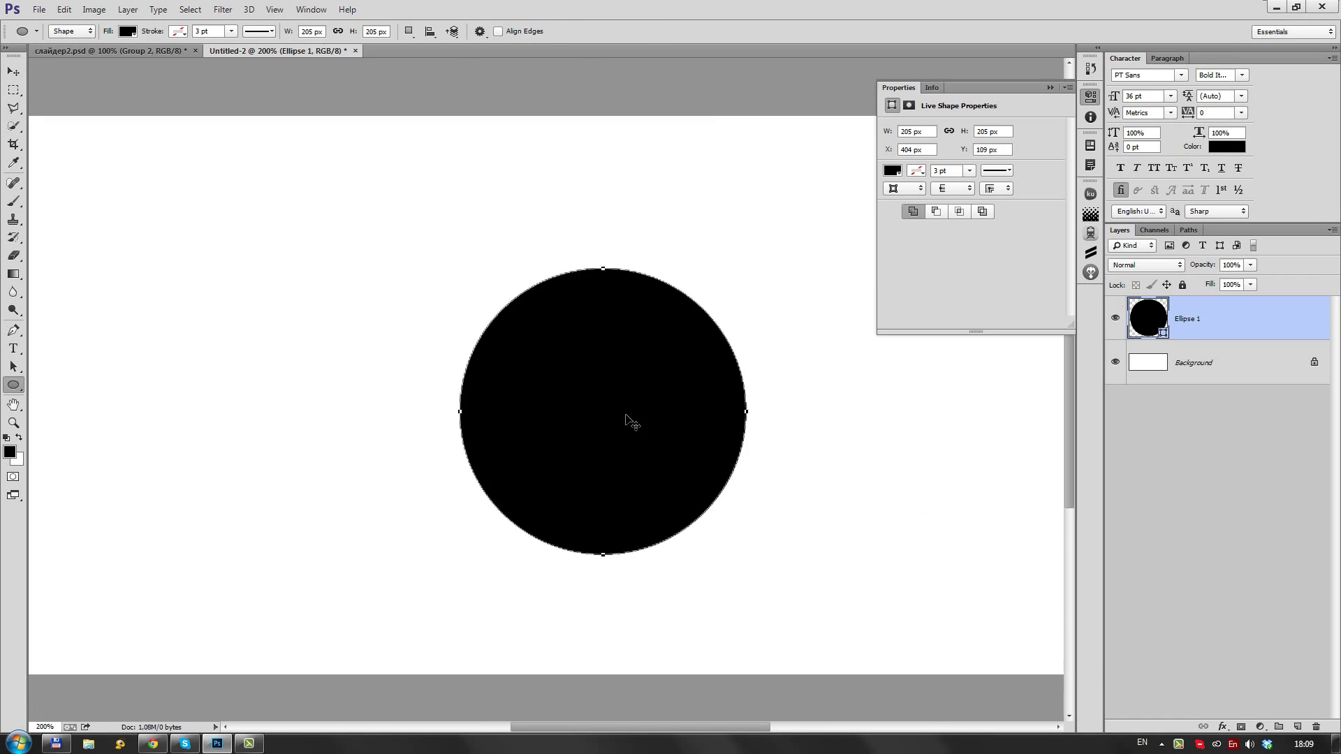
pyautogui.press('a')
pyautogui.moveTo(551, 479)
pyautogui.mouseDown()
pyautogui.moveTo(552, 532)
pyautogui.moveTo(552, 507)
pyautogui.mouseUp()
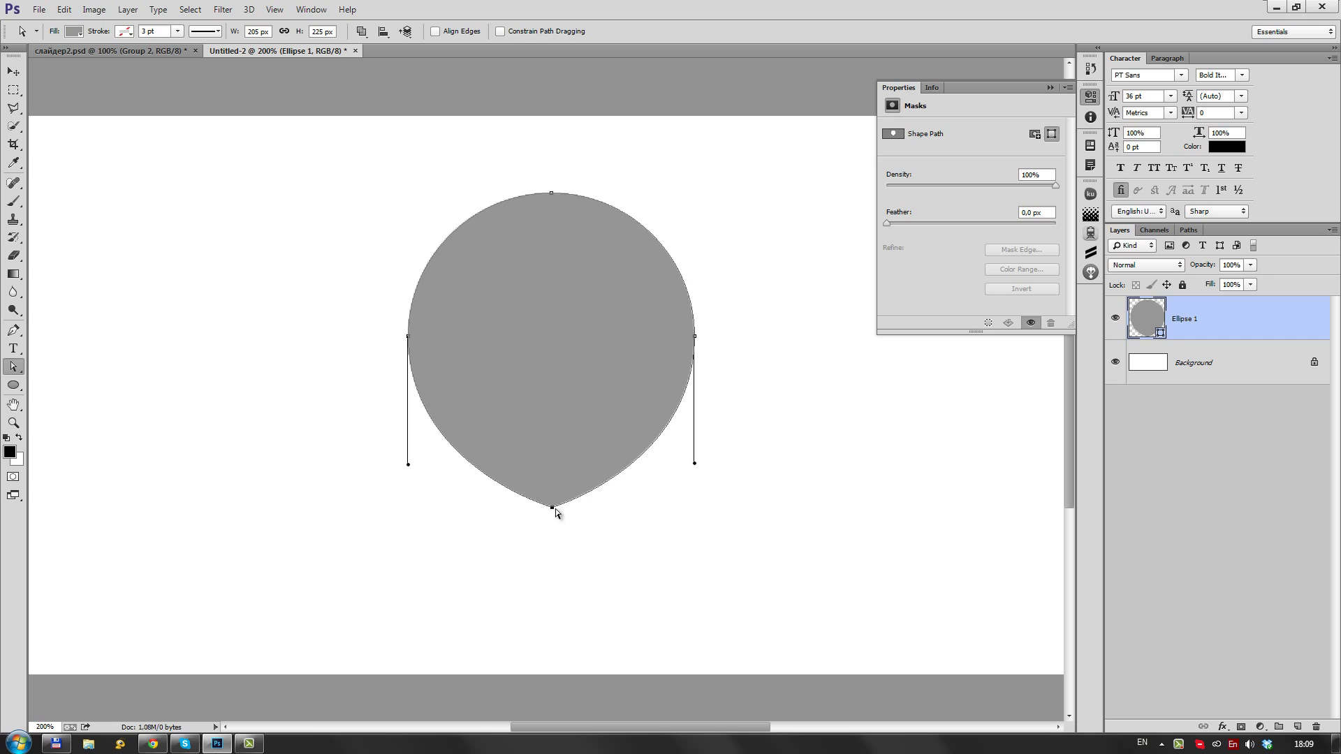
pyautogui.click(588, 375)
pyautogui.hotkey('ctrl', 't')
pyautogui.moveTo(768, 359); pyautogui.dragTo(708, 356)
pyautogui.press('Return')
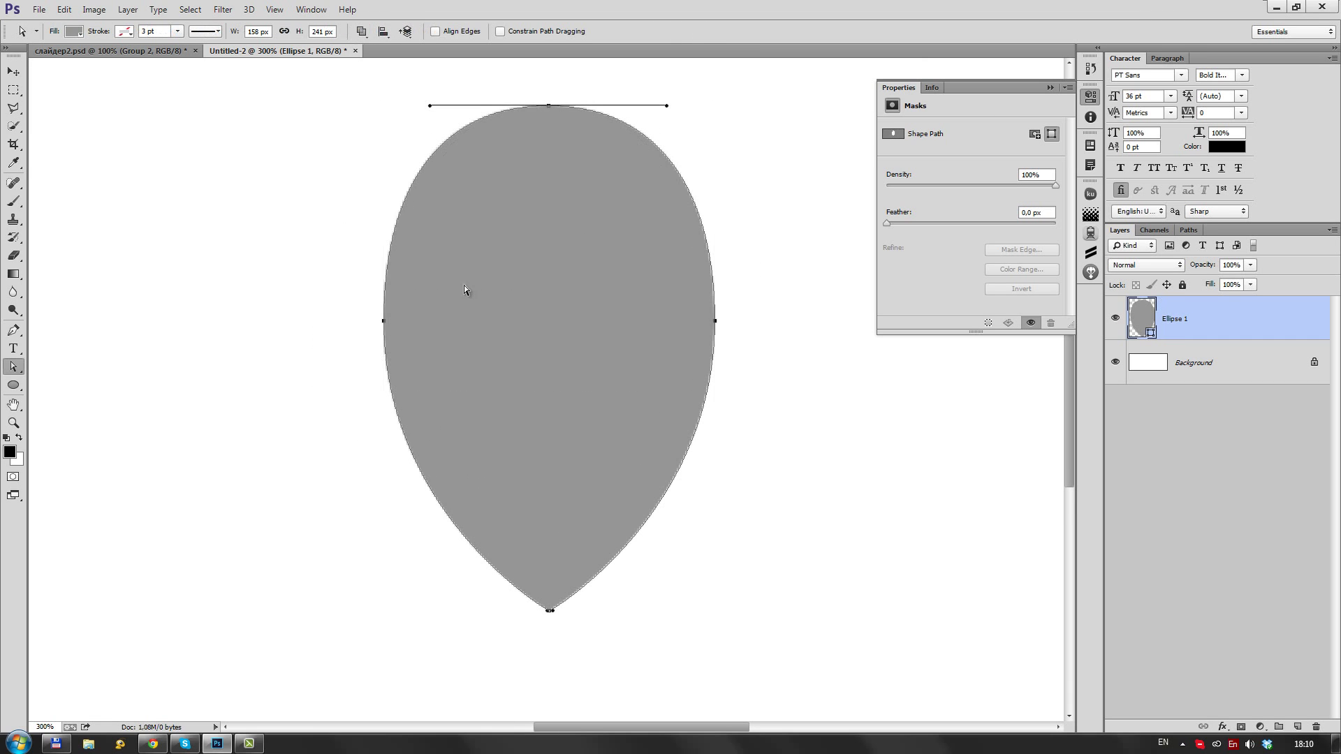
pyautogui.moveTo(554, 246); pyautogui.dragTo(555, 252)
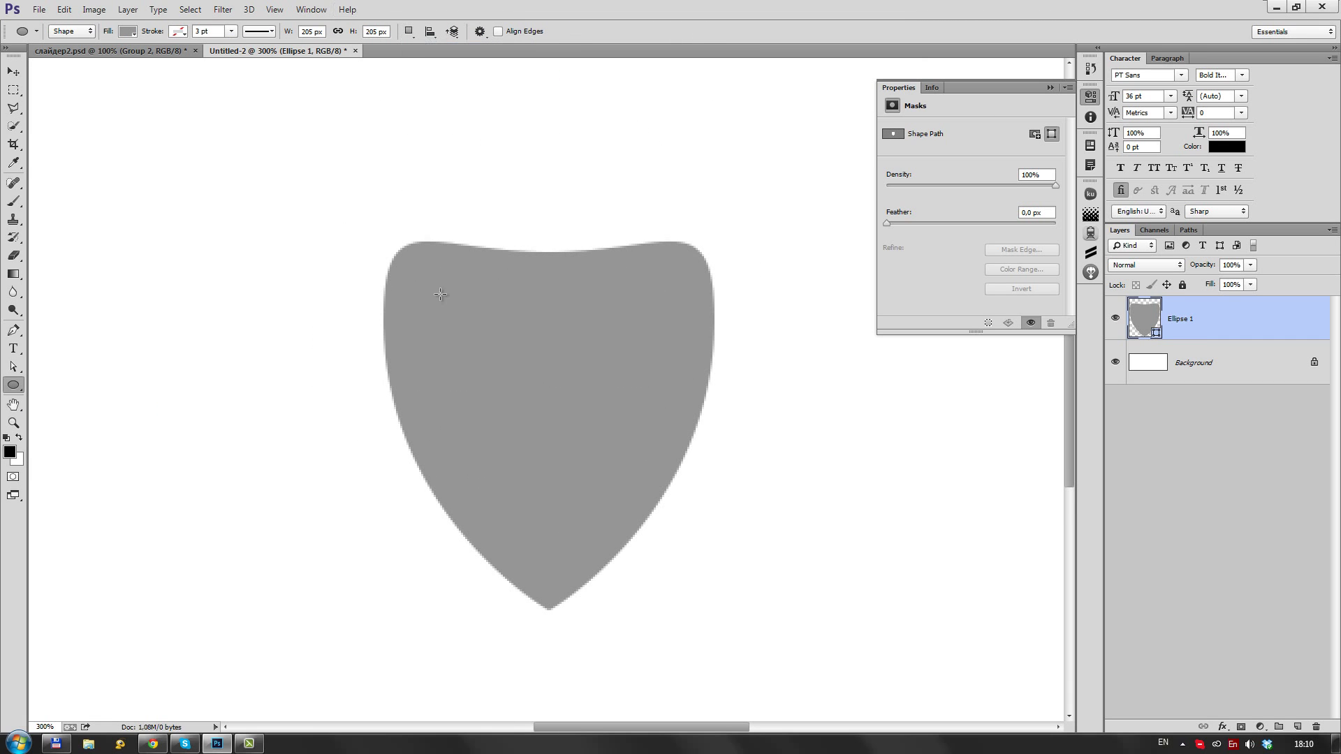
# Subtract a circle from the upper left of the shield shape
pyautogui.moveTo(442, 251); pyautogui.dragTo(521, 330)
pyautogui.keyDown('shift'); pyautogui.click(1187, 361); pyautogui.keyUp('shift')
pyautogui.hotkey('ctrl', 'e')
pyautogui.press('a')
pyautogui.click(461, 216)
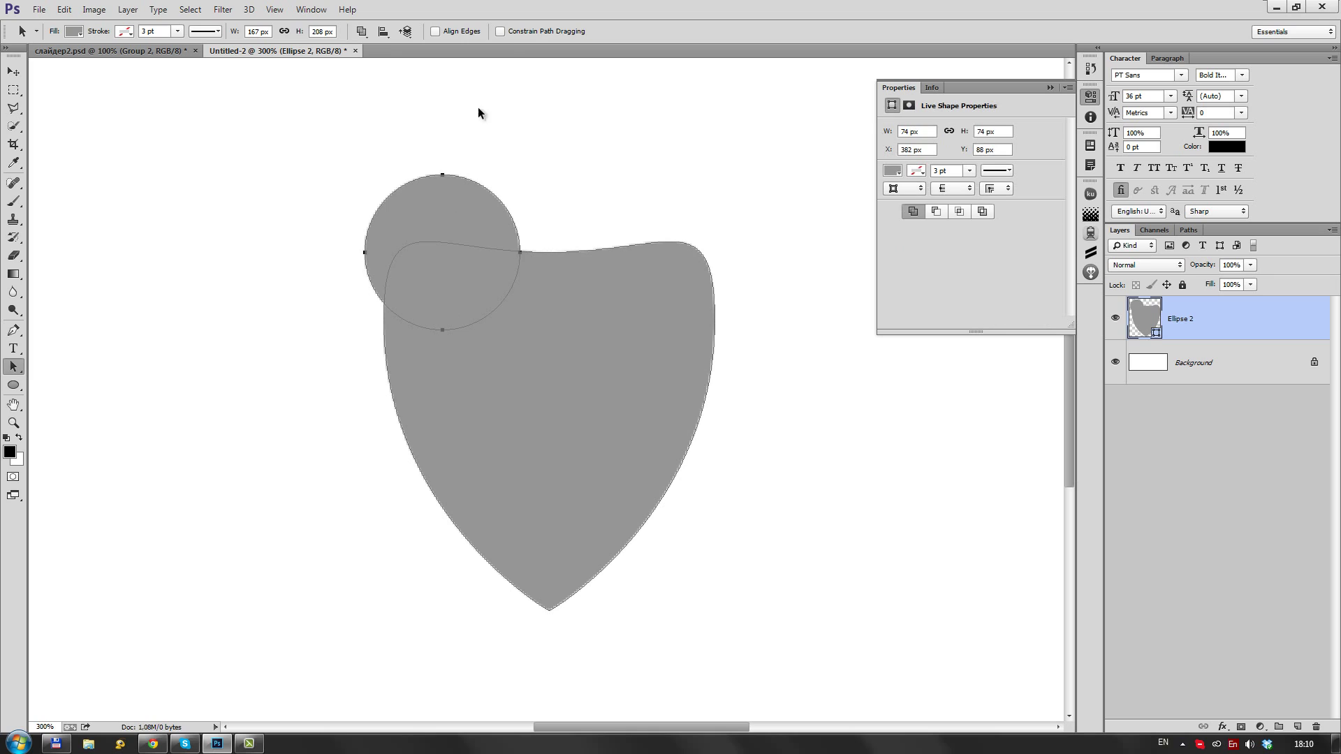
pyautogui.press('-')
# Copy the circle to the right side and squash both into wide, flat ellipses
pyautogui.moveTo(549, 261); pyautogui.dragTo(711, 261)
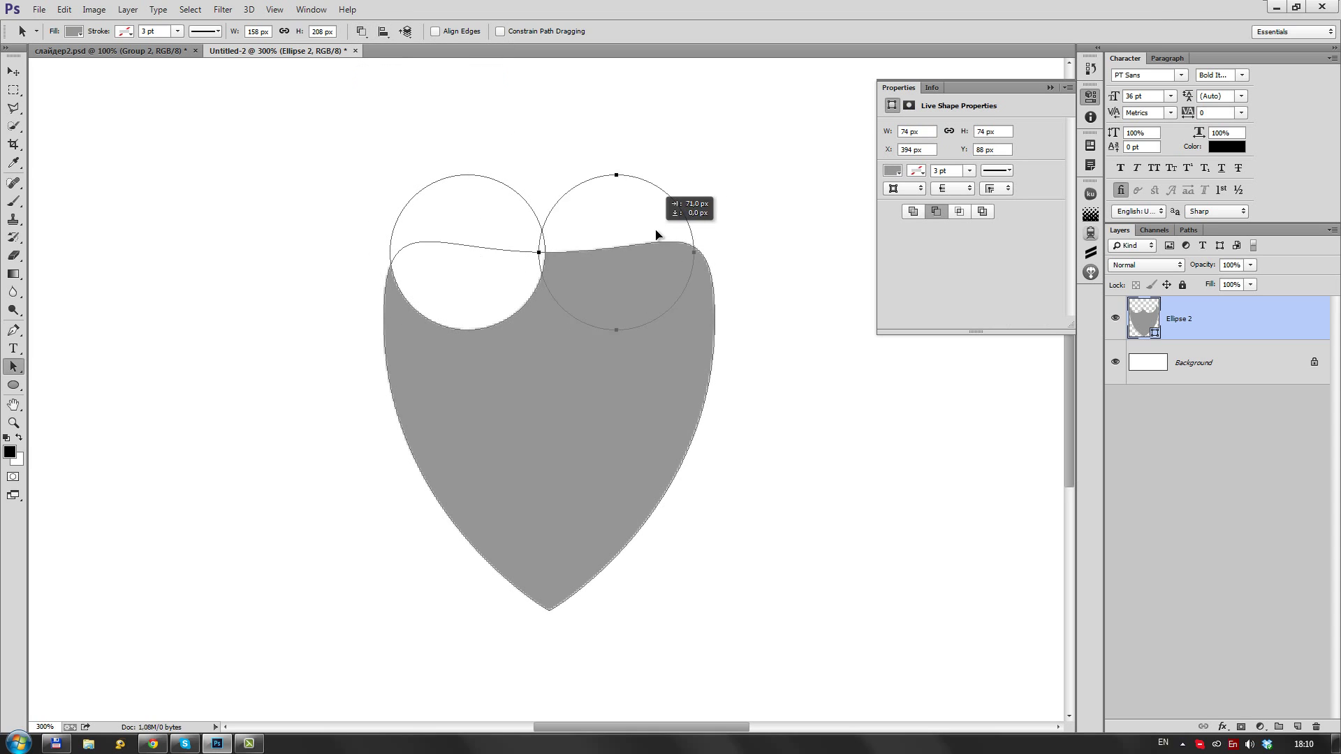
pyautogui.keyDown('shift'); pyautogui.click(518, 252); pyautogui.keyUp('shift')
pyautogui.hotkey('ctrl', 't')
pyautogui.moveTo(403, 339); pyautogui.dragTo(402, 299)
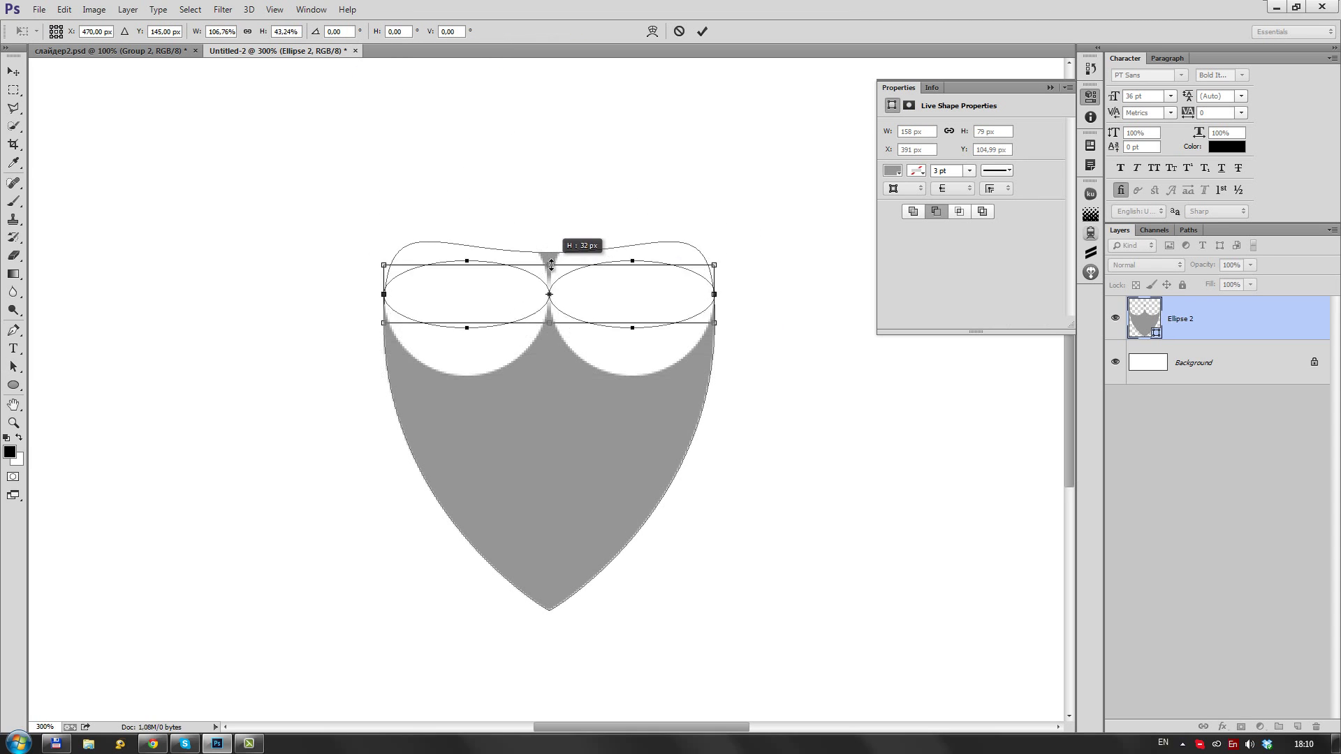
pyautogui.moveTo(547, 264); pyautogui.dragTo(559, 280)
pyautogui.moveTo(714, 246); pyautogui.dragTo(829, 209)
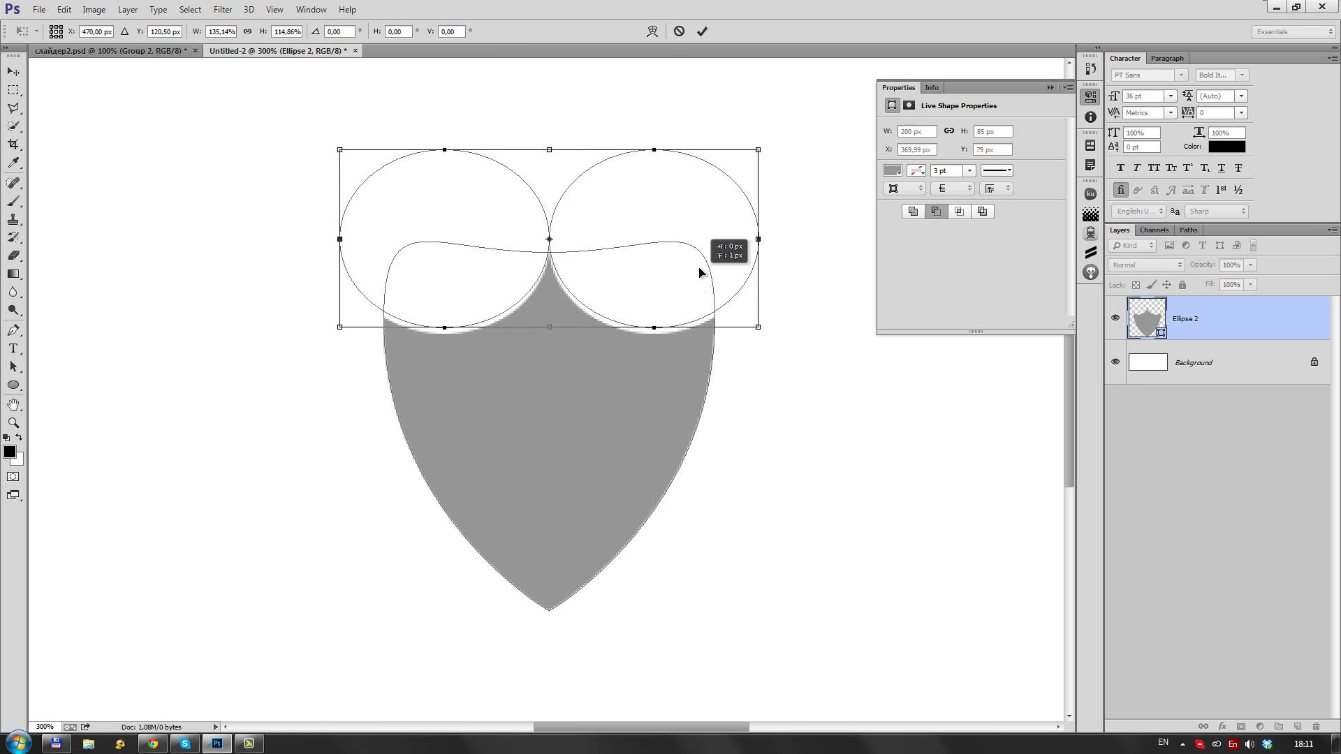
# Lower the ellipses slightly and apply them to carve the shield's peaked top notch
pyautogui.hotkey('ctrl', '-')
pyautogui.hotkey('shift', 'Down')
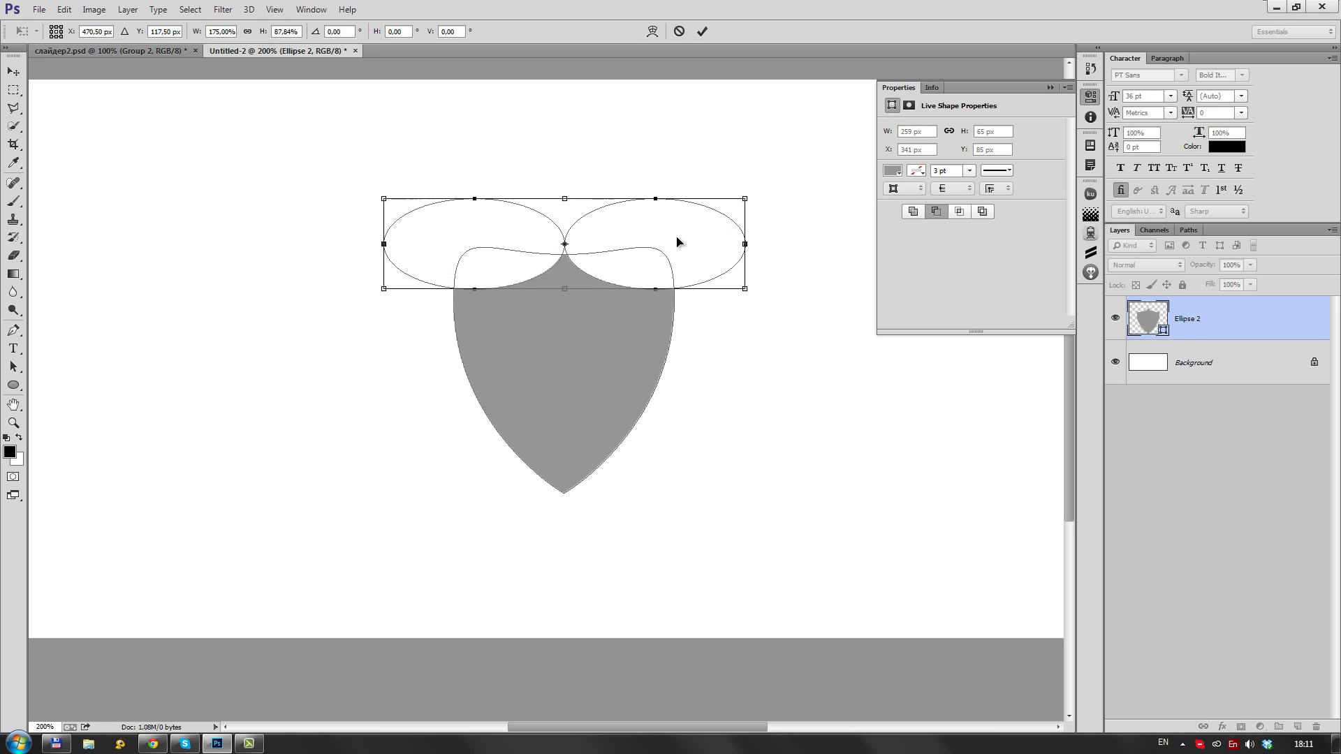
pyautogui.press('Return')
pyautogui.hotkey('ctrl', '+')
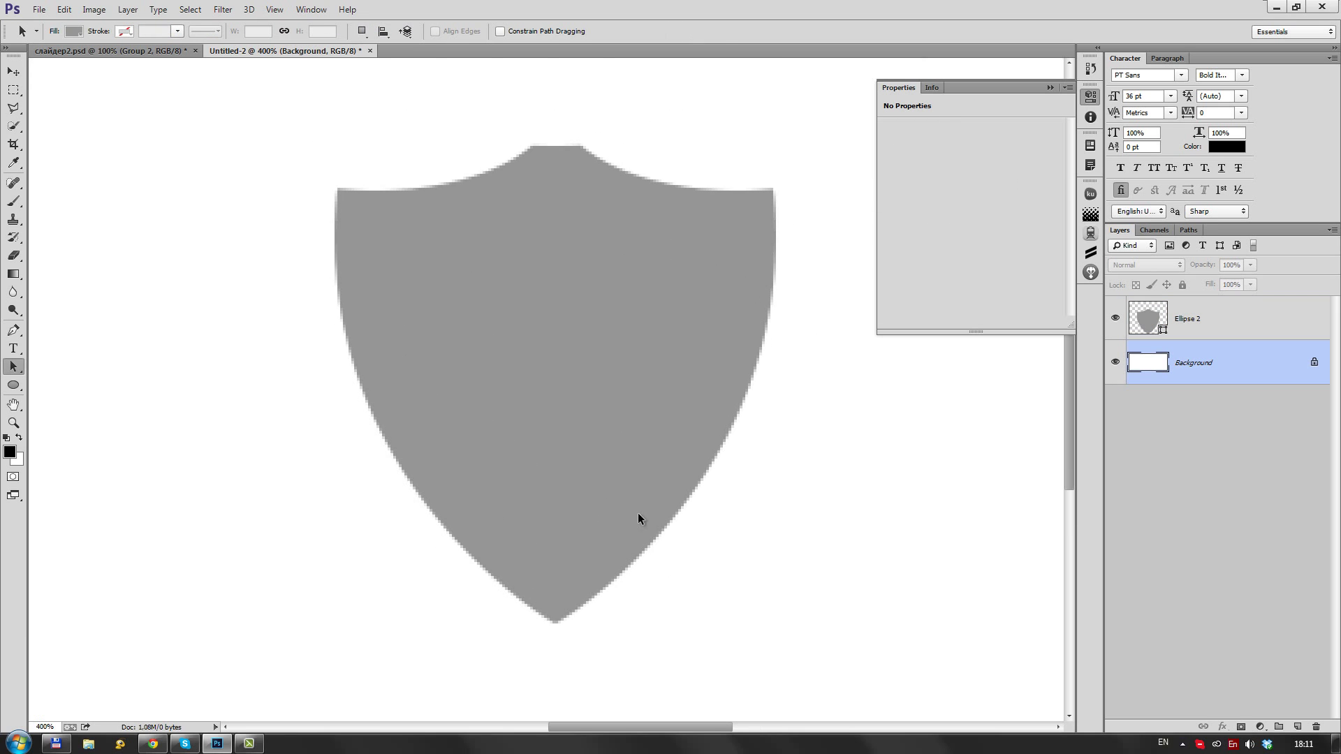
pyautogui.hotkey('ctrl', 'r')
# Duplicate the shield, fill the copy light grey, and shrink it to reveal a darker rim
pyautogui.click(639, 153)
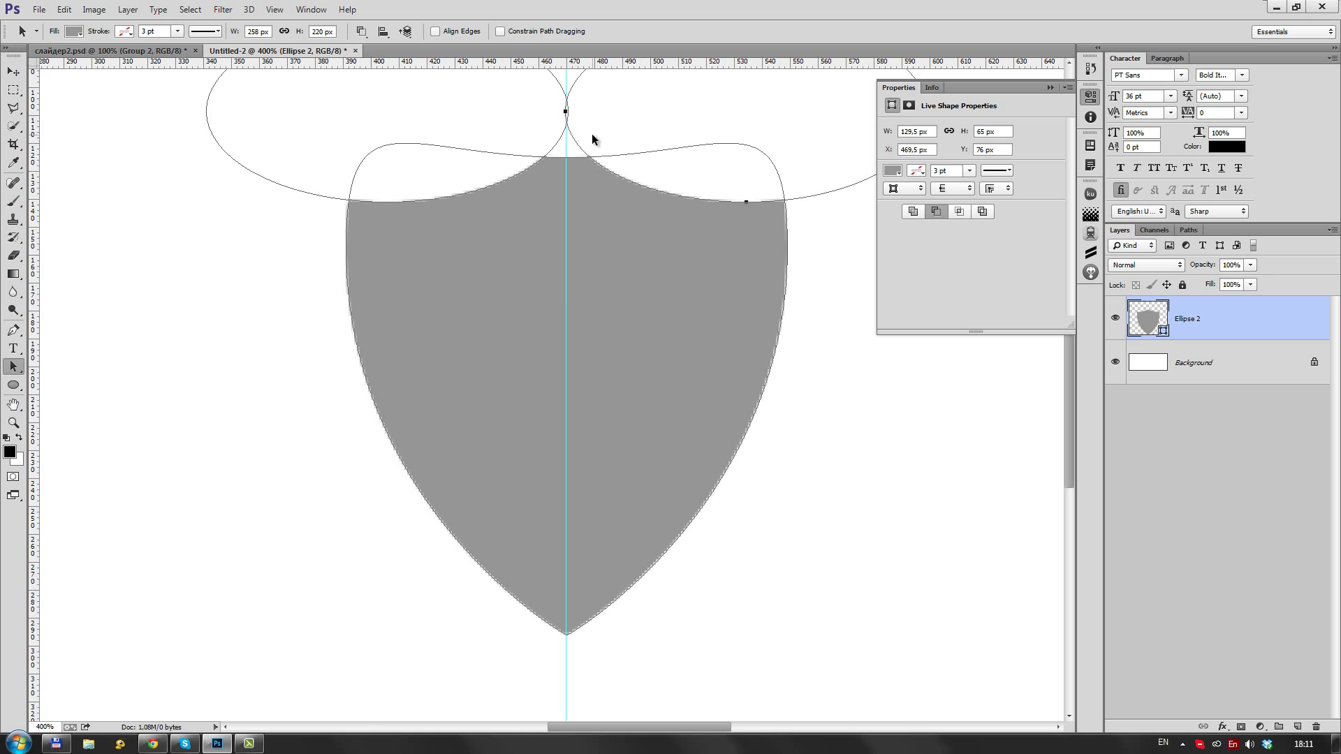
pyautogui.click(668, 302)
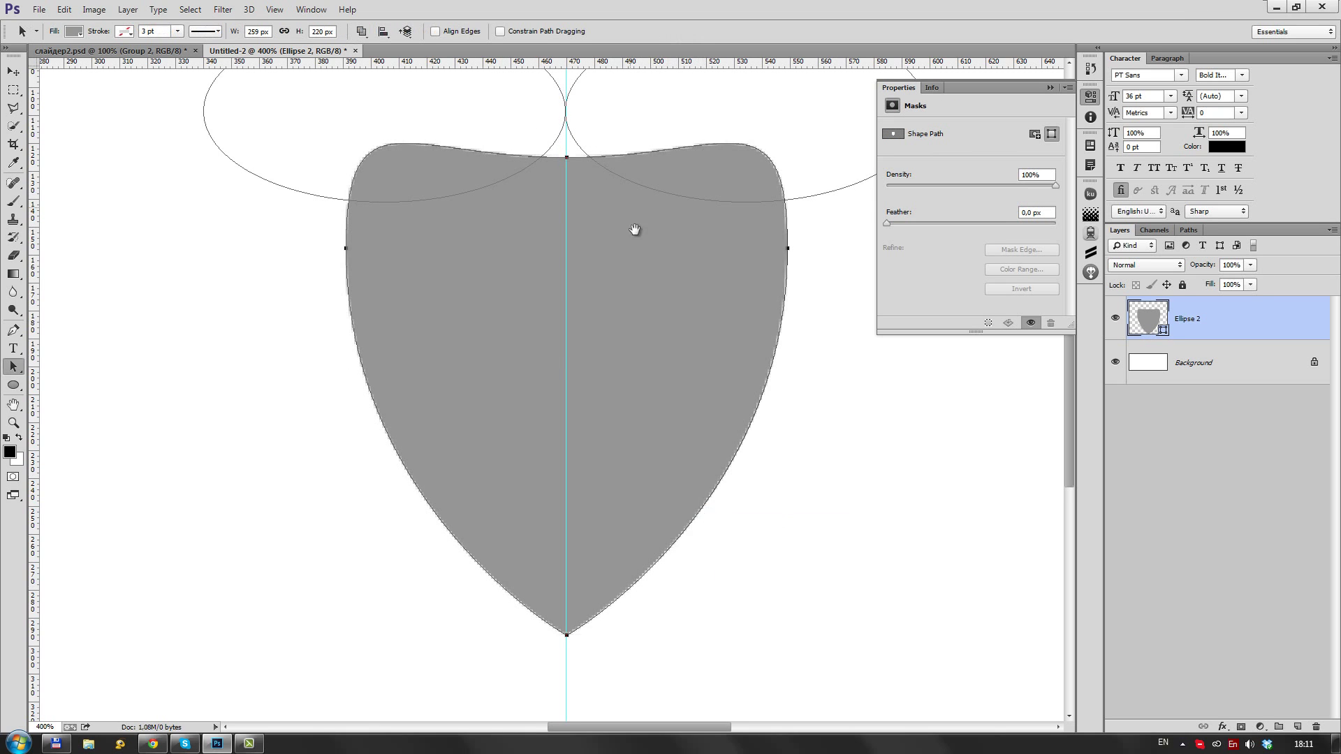
pyautogui.moveTo(1147, 319); pyautogui.dragTo(1297, 727)
pyautogui.doubleClick(1147, 318)
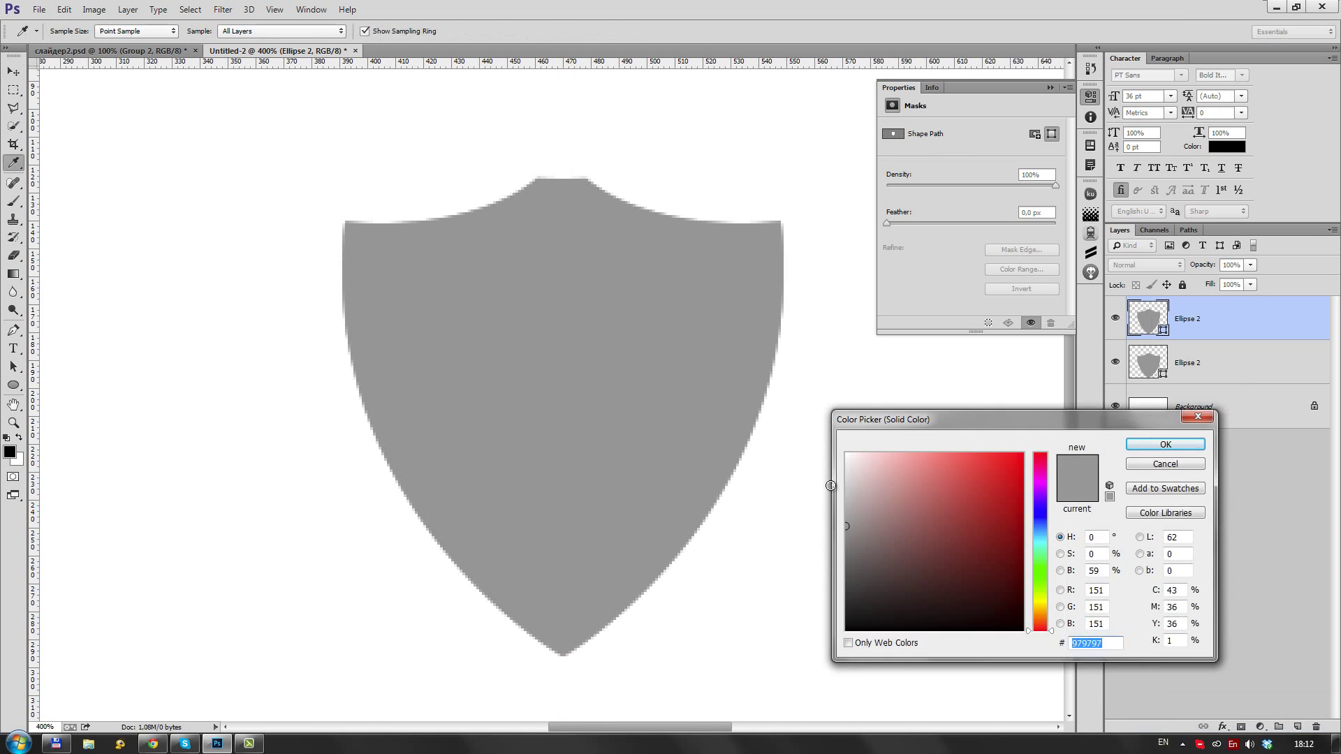
pyautogui.press('Return')
pyautogui.hotkey('ctrl', 't')
pyautogui.moveTo(922, 656); pyautogui.dragTo(877, 637)
pyautogui.press('Return')
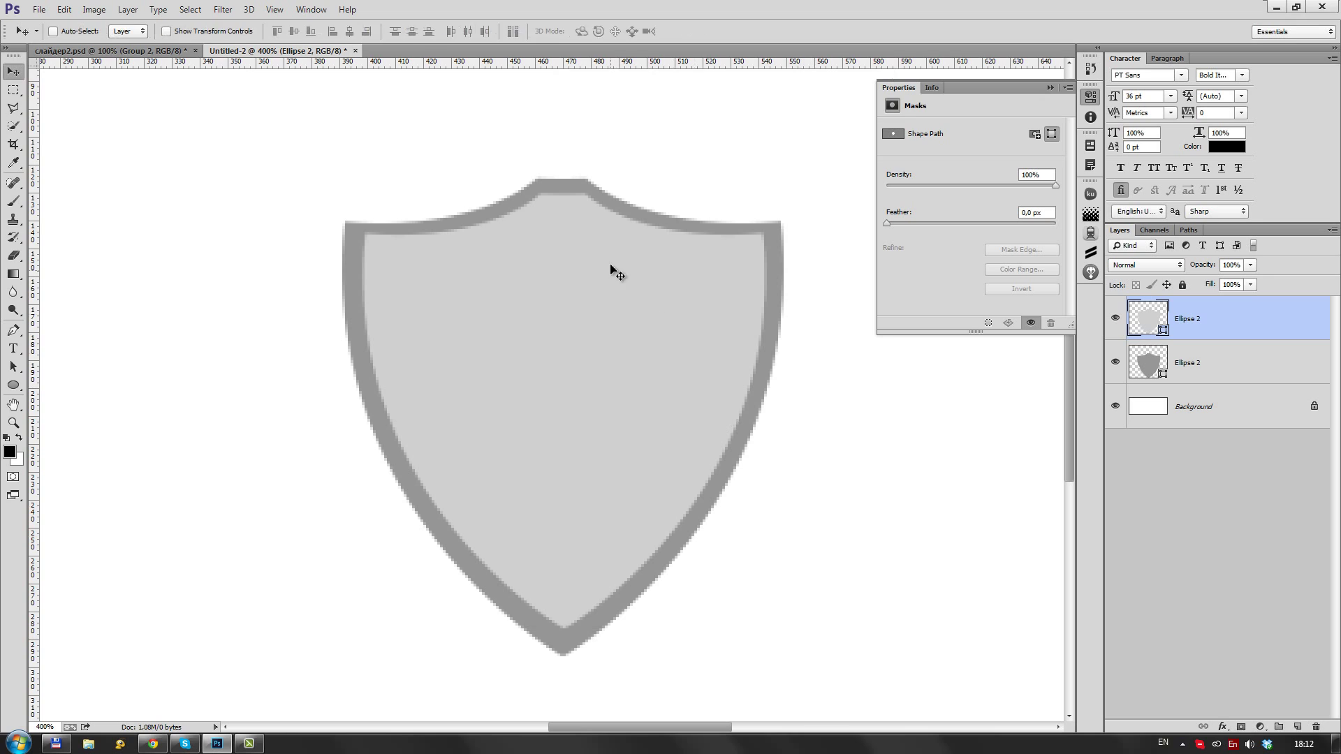
# Select the notch ellipse paths on the copy and inspect the notch peak close up
pyautogui.press('a')
pyautogui.click(578, 359)
pyautogui.click(675, 225)
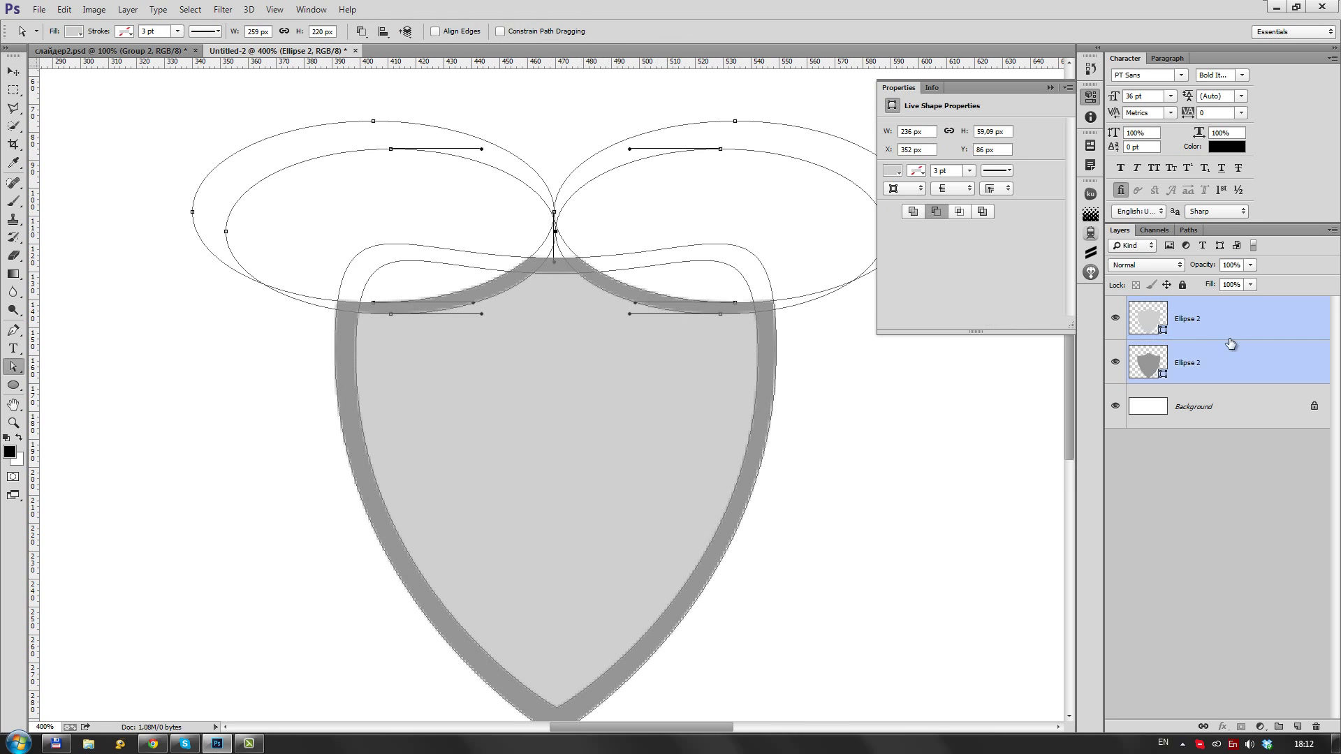
pyautogui.click(626, 305)
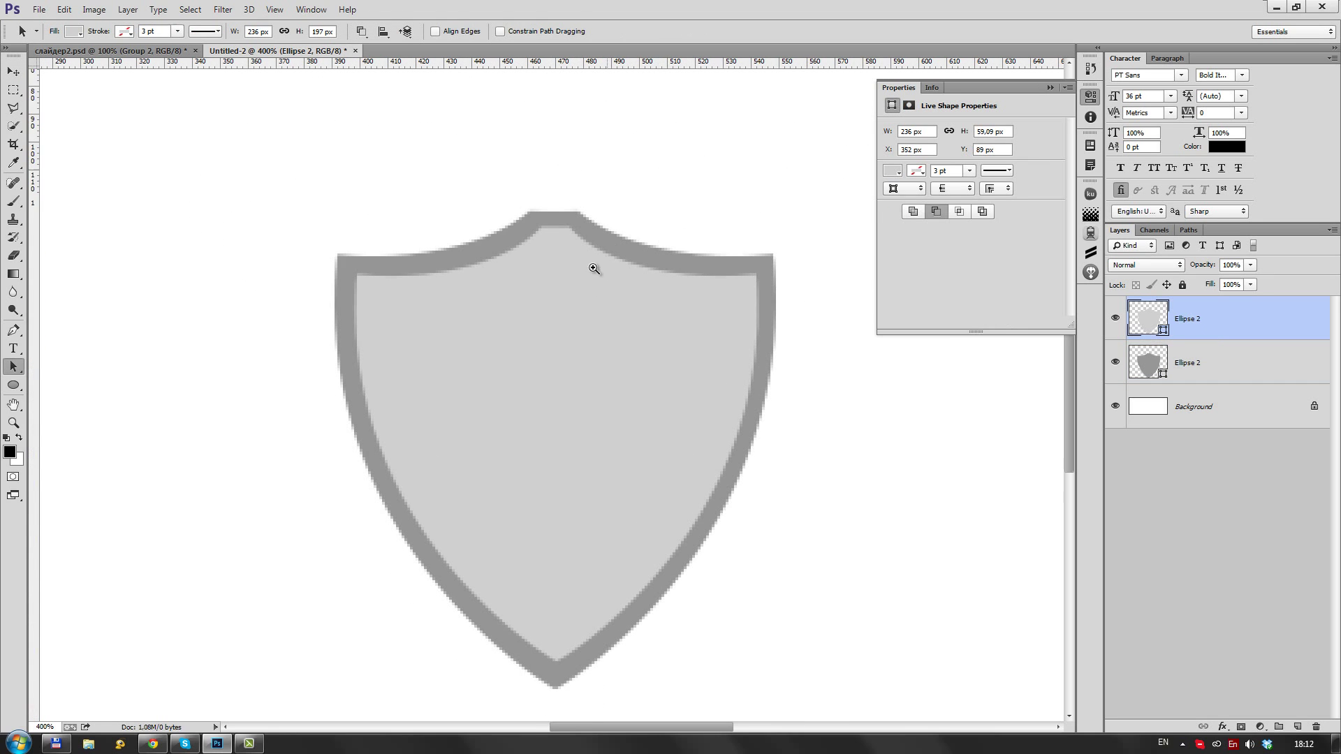
pyautogui.click(561, 239)
pyautogui.scroll(8, 560, 237)
pyautogui.scroll(-5, 645, 304)
pyautogui.scroll(2, 649, 332)
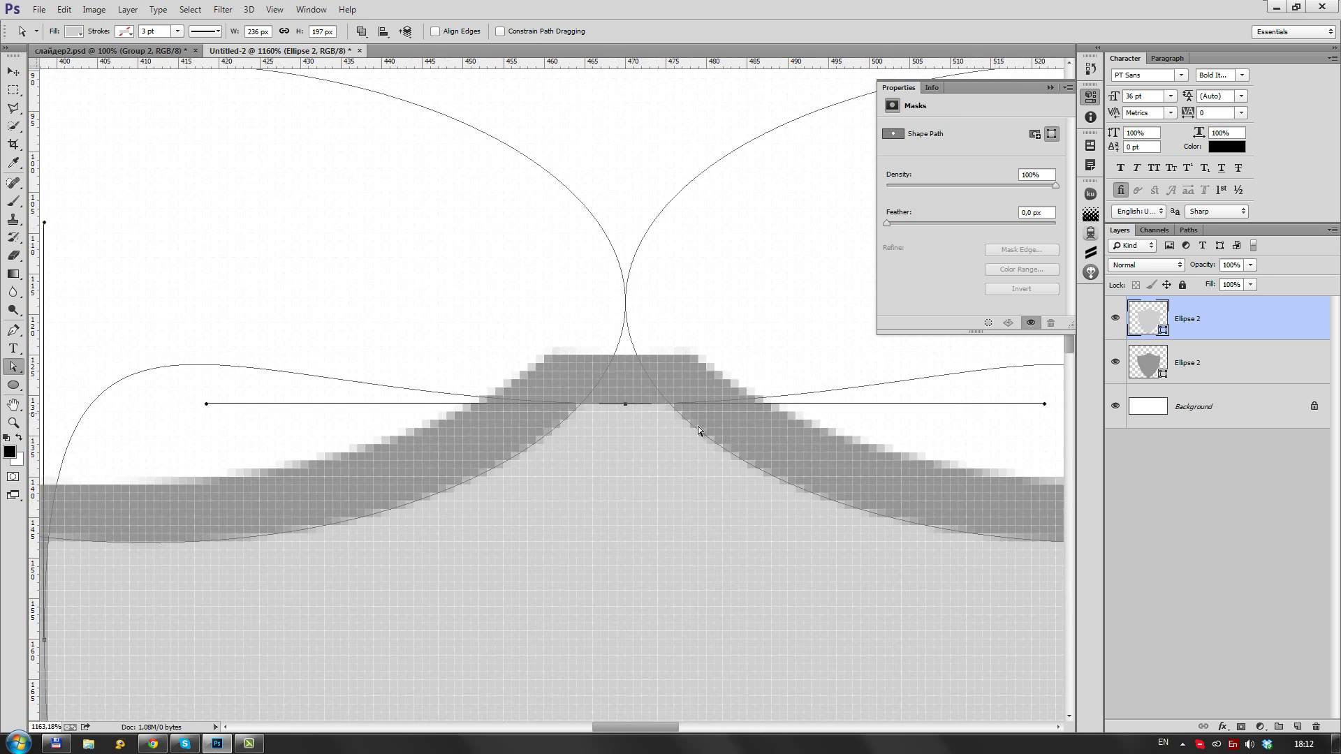
pyautogui.scroll(-5, 698, 426)
pyautogui.scroll(3, 554, 389)
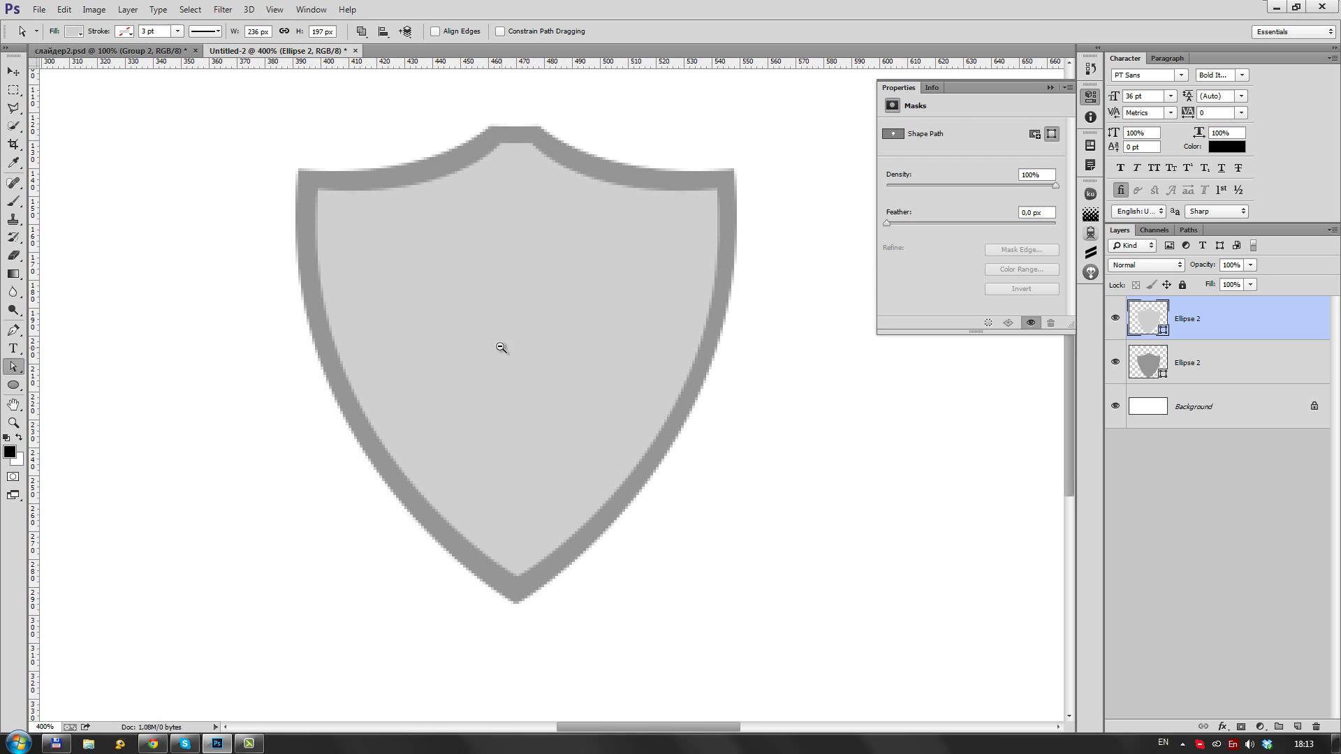
pyautogui.scroll(-1, 394, 419)
pyautogui.doubleClick(1147, 363)
# Recolour the outer rim grey and give it a reduced-opacity Gradient Overlay
pyautogui.moveTo(952, 444); pyautogui.dragTo(822, 503)
pyautogui.press('Return')
pyautogui.doubleClick(1229, 363)
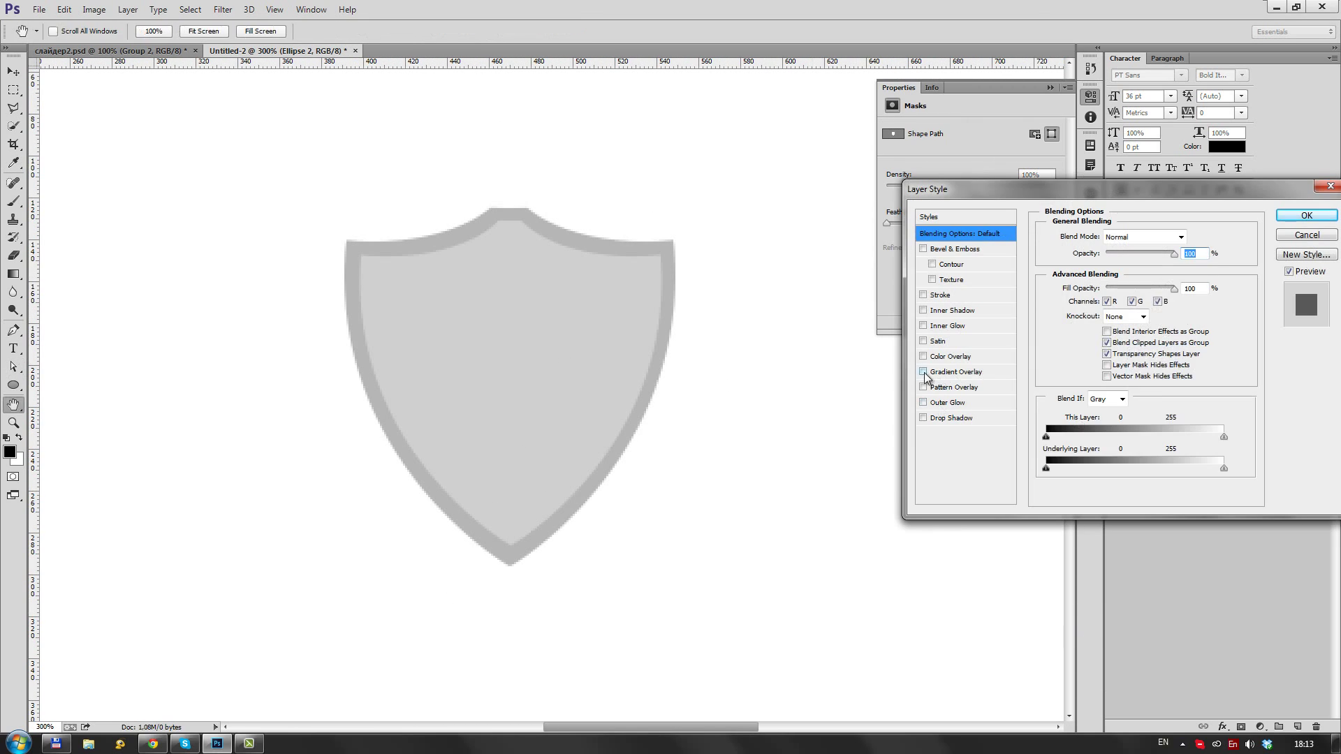
pyautogui.click(923, 372)
pyautogui.moveTo(1172, 253); pyautogui.dragTo(1120, 250)
pyautogui.press('Return')
# Add a Gradient Overlay style to the inner shield layer
pyautogui.click(1259, 326)
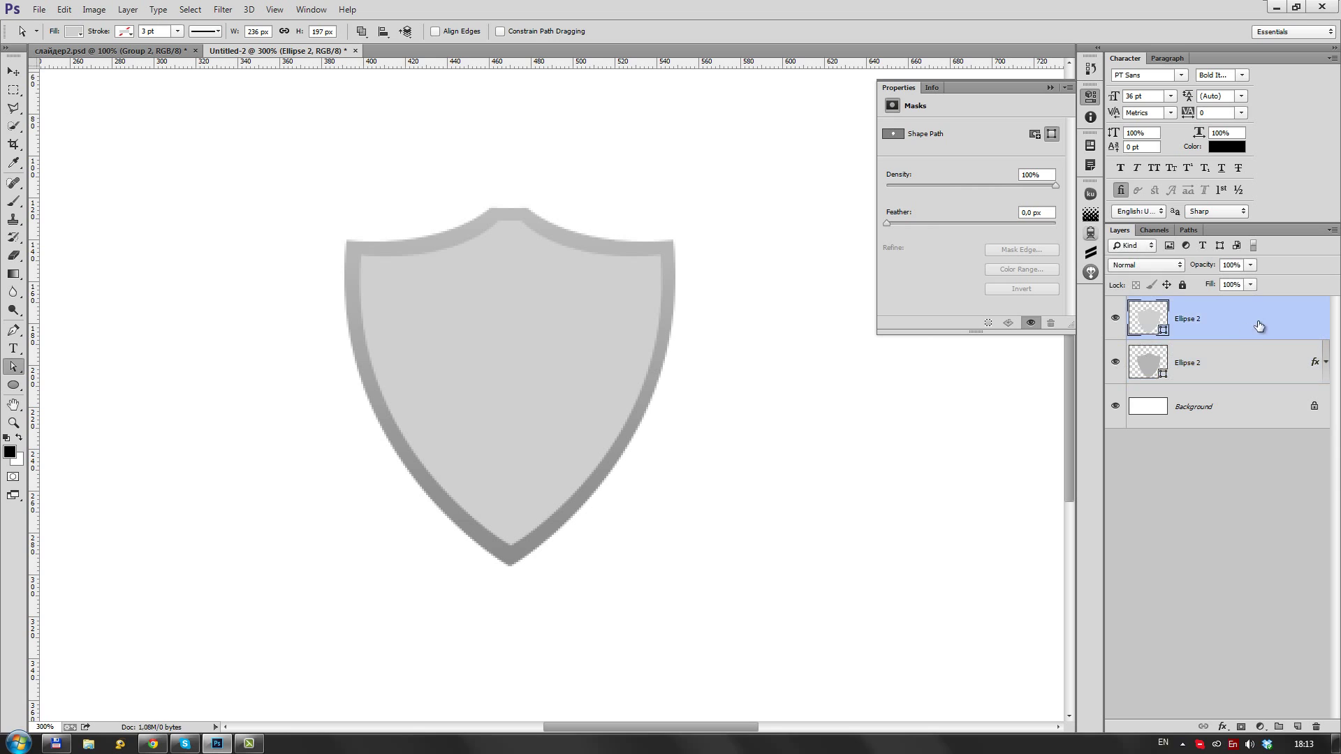
pyautogui.doubleClick(1241, 323)
pyautogui.click(923, 372)
pyautogui.click(1299, 220)
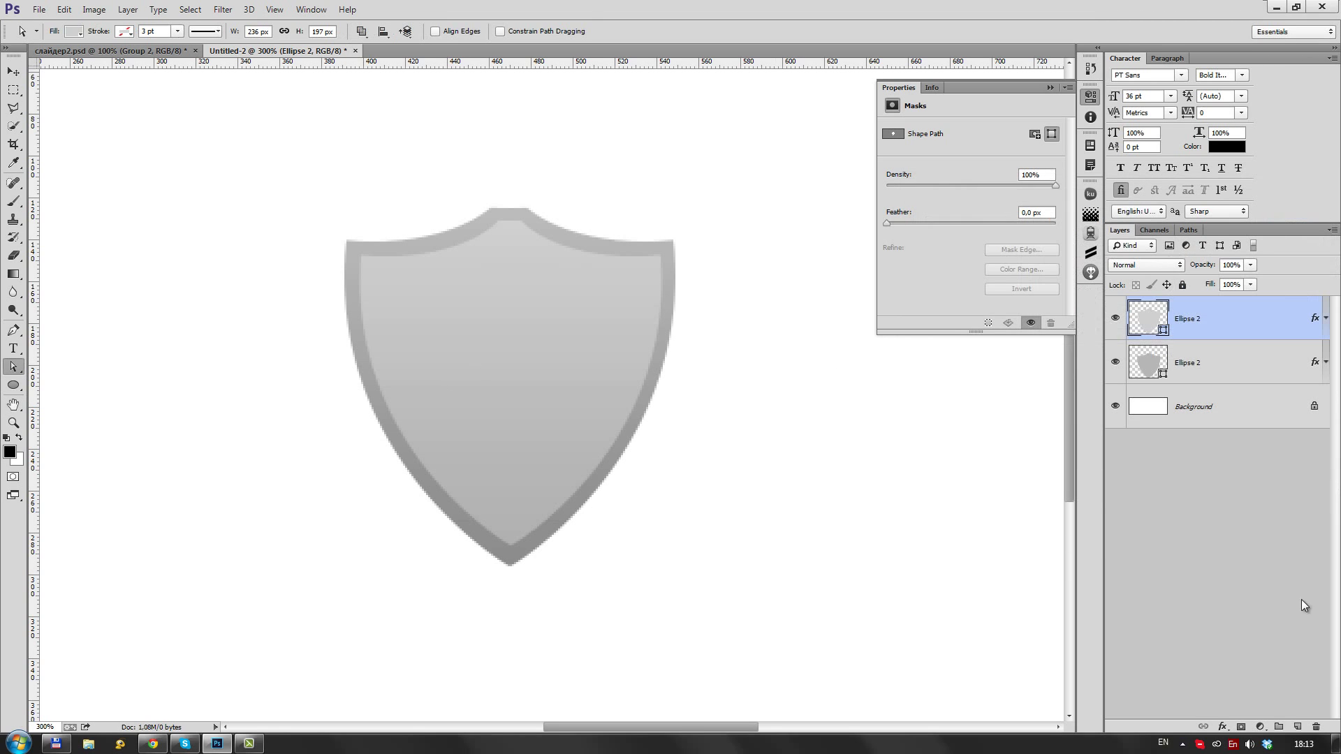
pyautogui.doubleClick(1278, 329)
# Draw a white-filled ellipse over the shield's upper face on a new layer
pyautogui.press('Return')
pyautogui.hotkey('ctrl', 'shift', 'alt', 'n')
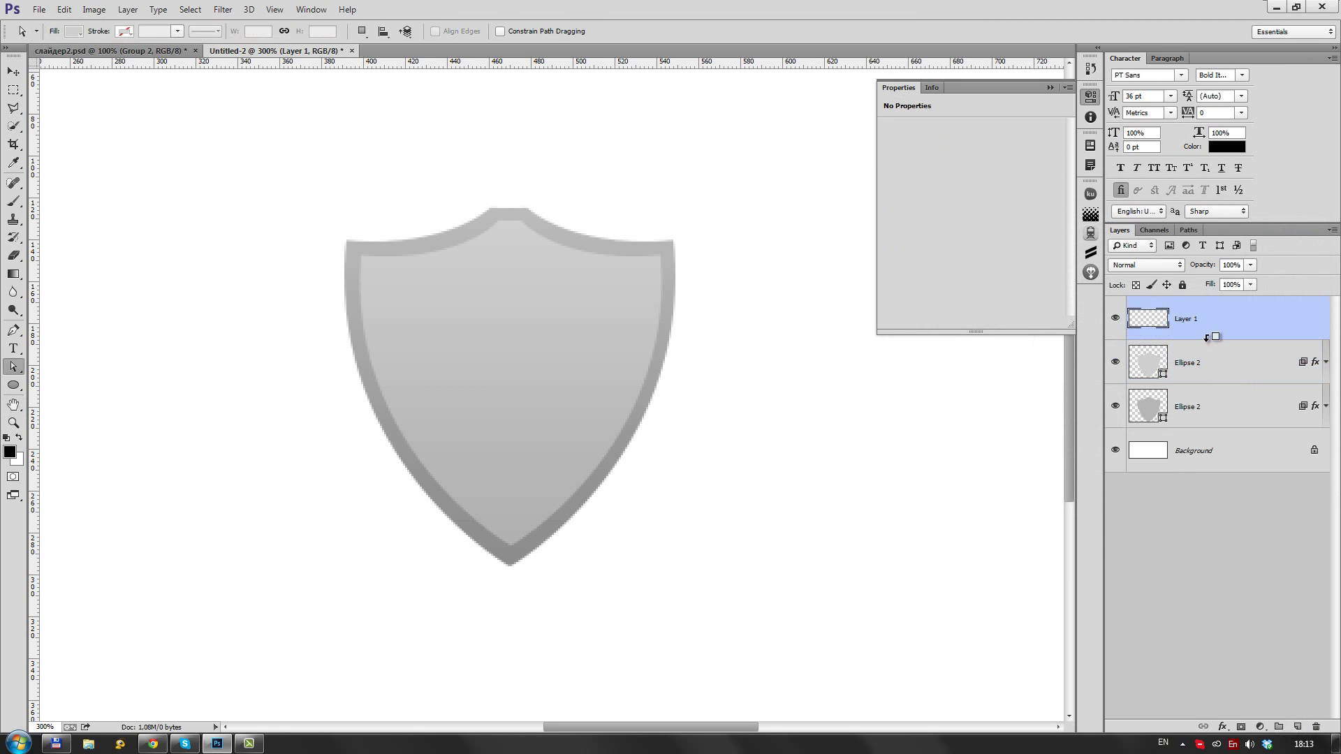
pyautogui.moveTo(640, 396); pyautogui.dragTo(640, 396)
pyautogui.doubleClick(1168, 318)
pyautogui.click(860, 455)
pyautogui.click(1167, 440)
# Feather the ellipse 38.9 px in Masks and set its opacity to 57%
pyautogui.click(908, 105)
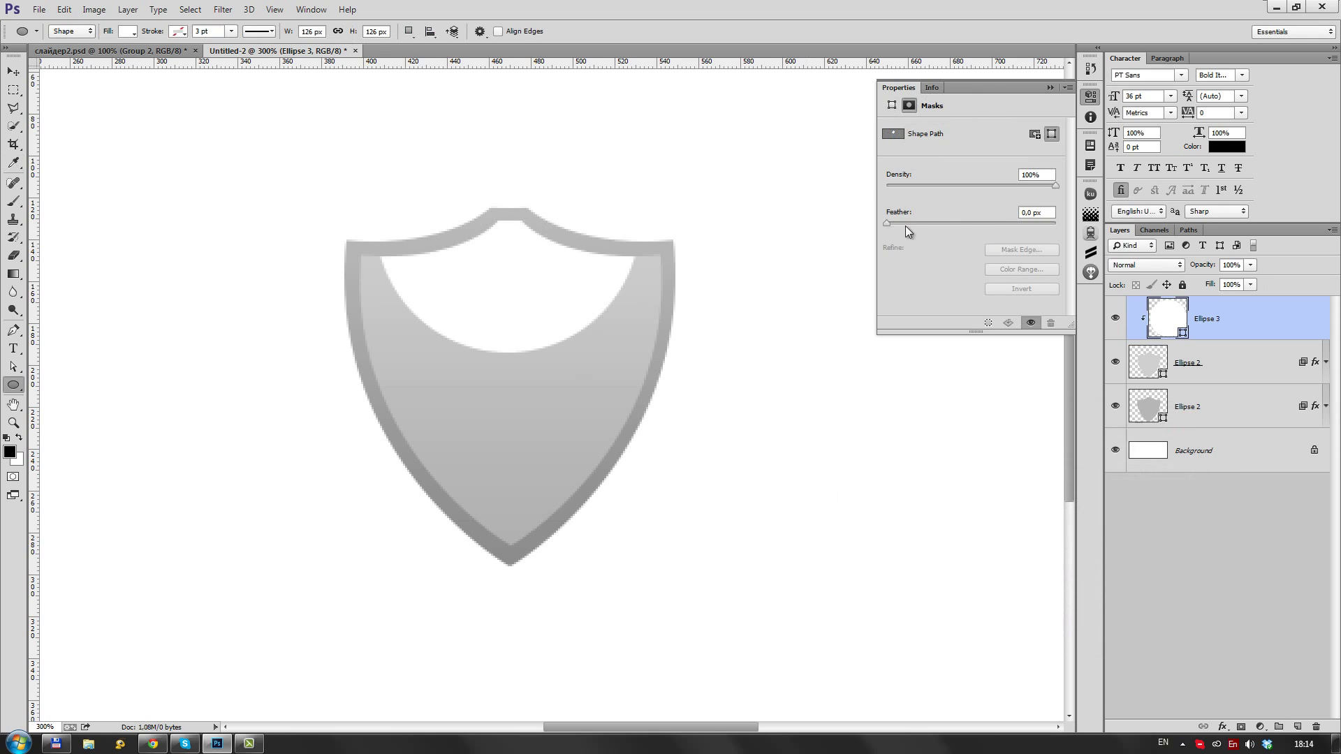
pyautogui.moveTo(905, 225); pyautogui.dragTo(971, 223)
pyautogui.press('v')
pyautogui.click(1250, 264)
pyautogui.moveTo(1252, 279); pyautogui.dragTo(1221, 283)
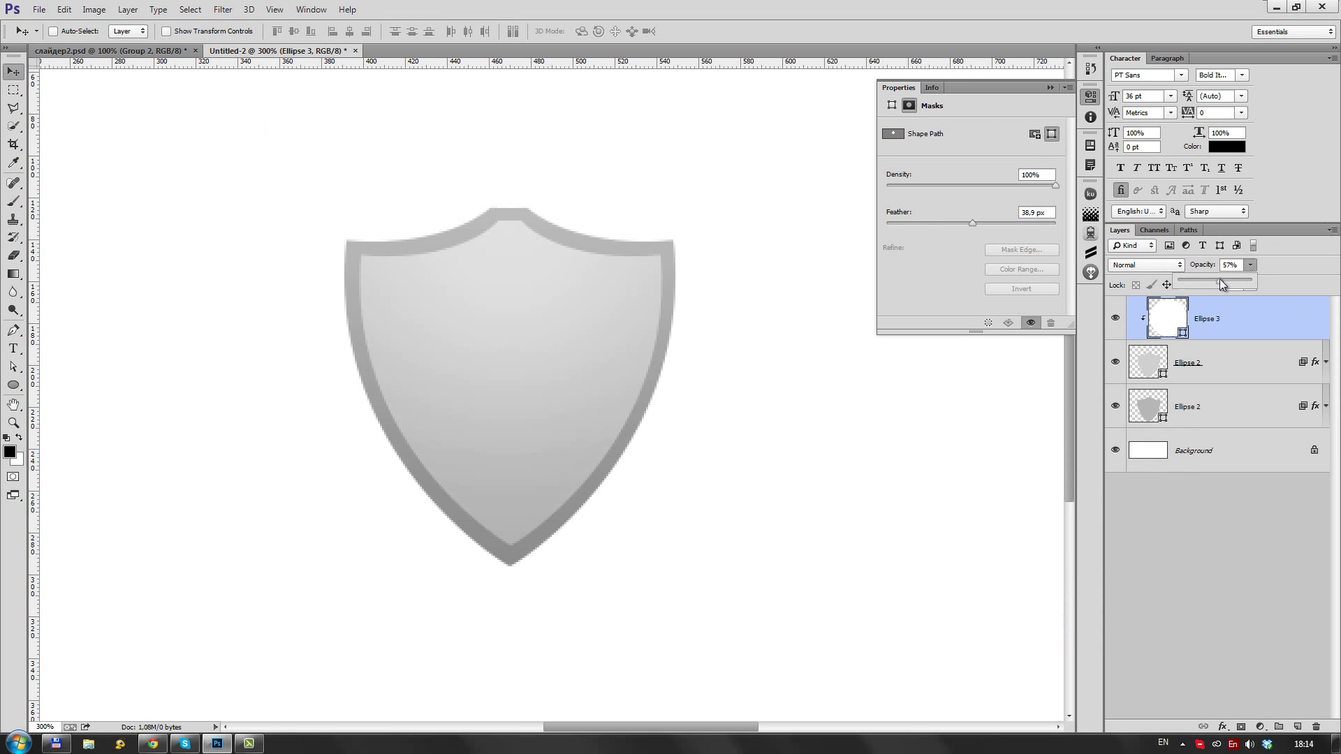
# Draw a large white circle over the shield top and clip it to the rim shield
pyautogui.click(1187, 406)
pyautogui.press('u')
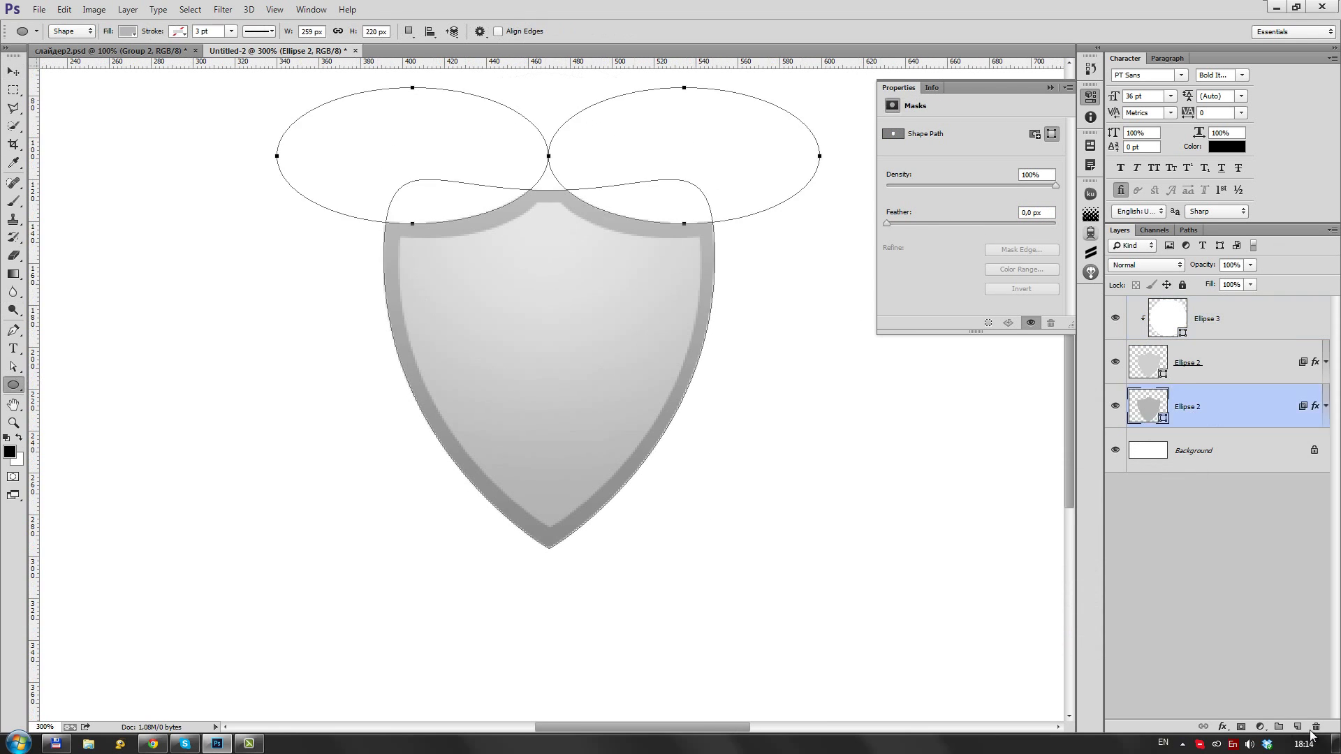
pyautogui.moveTo(548, 186); pyautogui.dragTo(754, 408)
pyautogui.doubleClick(1147, 406)
pyautogui.click(861, 455)
pyautogui.click(1166, 439)
pyautogui.hotkey('ctrl', 'alt', 'g')
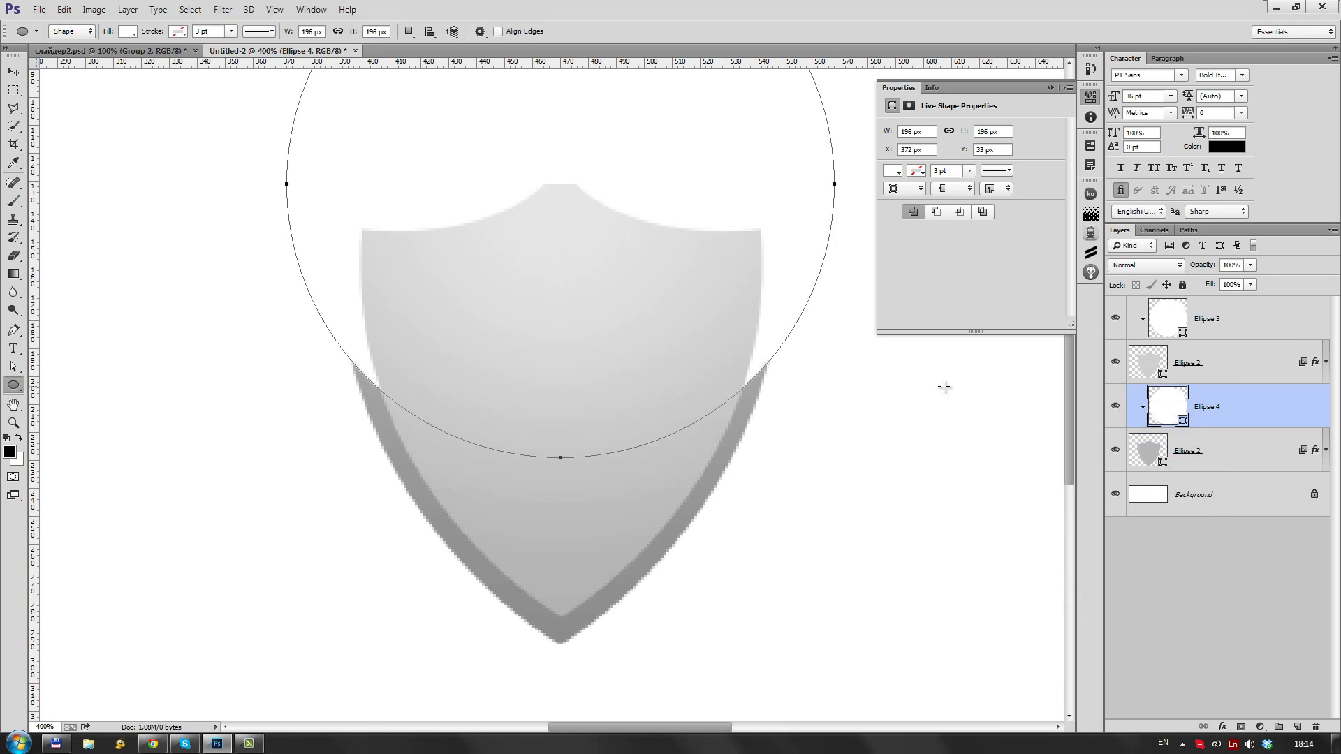
# Merge the inner shield's paths and cut a slightly enlarged shield outline from the circle
pyautogui.click(1187, 362)
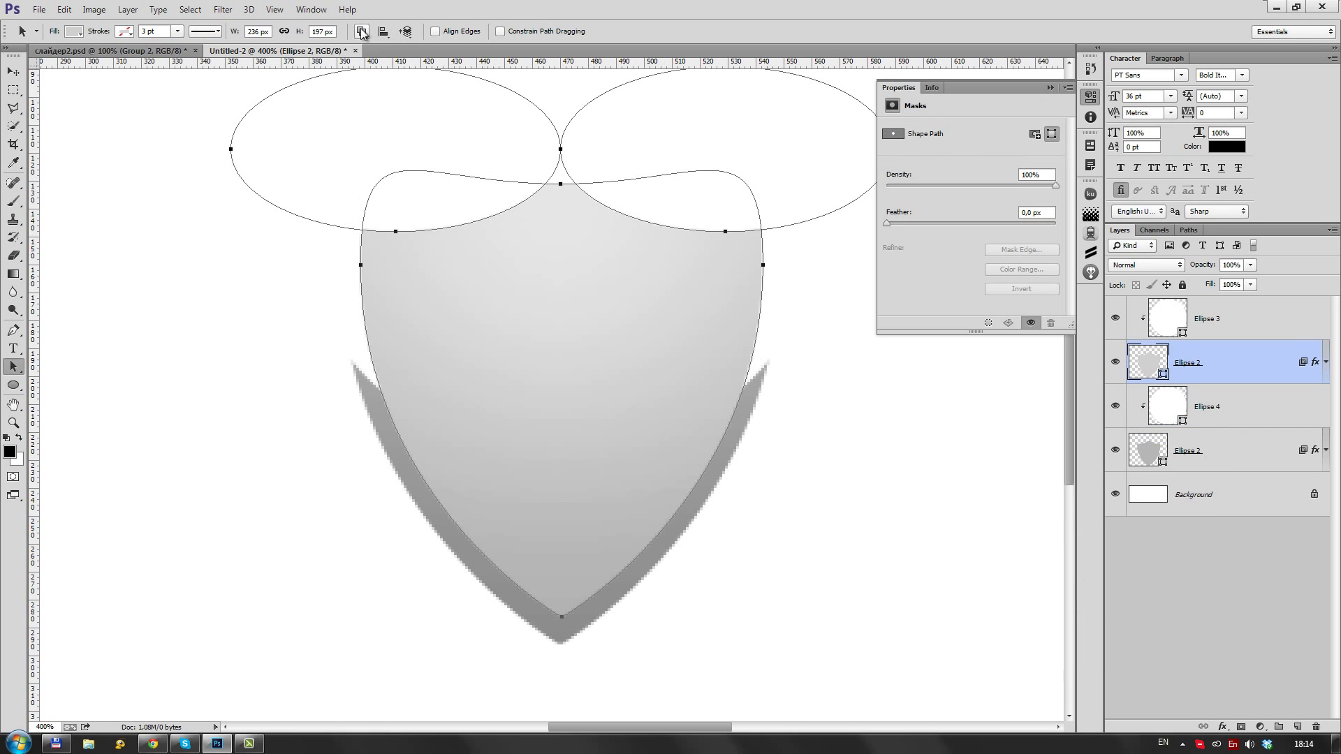
pyautogui.click(361, 33)
pyautogui.click(405, 114)
pyautogui.click(1165, 414)
pyautogui.click(361, 33)
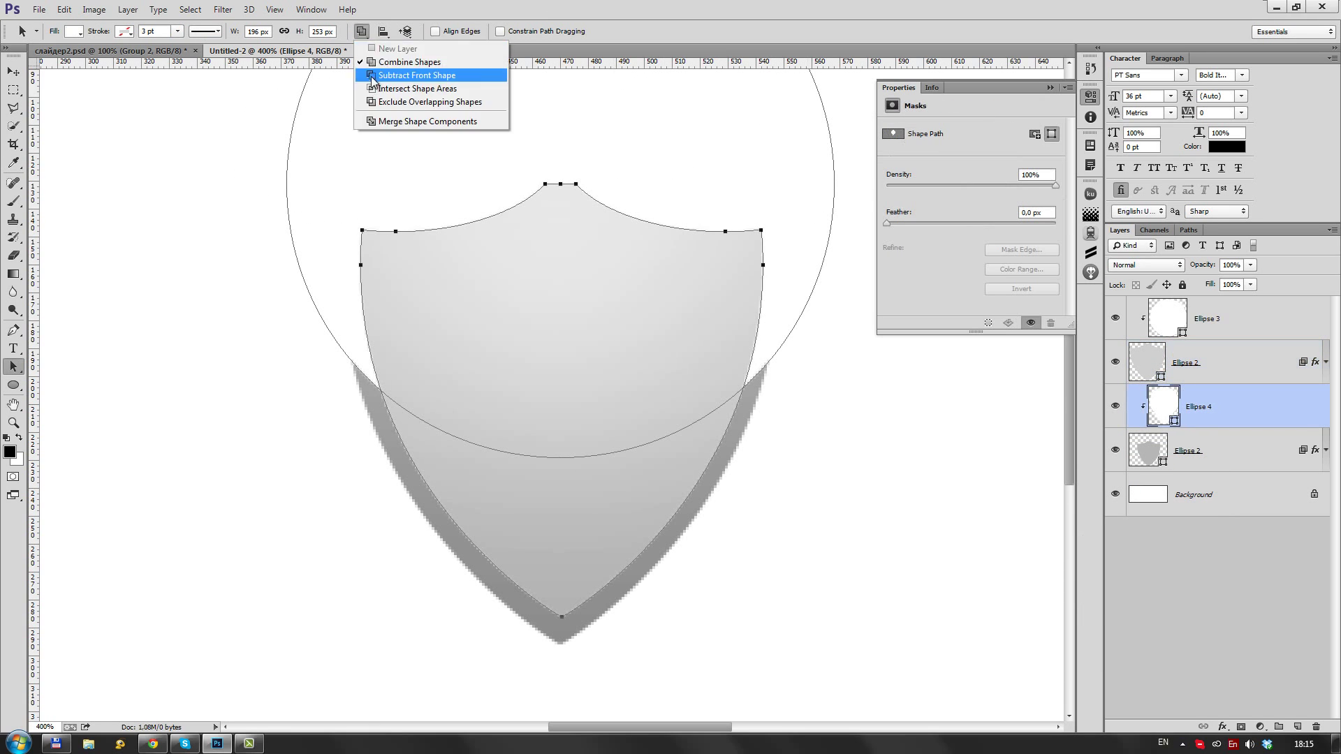
pyautogui.click(412, 78)
pyautogui.hotkey('ctrl', 't')
pyautogui.moveTo(762, 611); pyautogui.dragTo(768, 617)
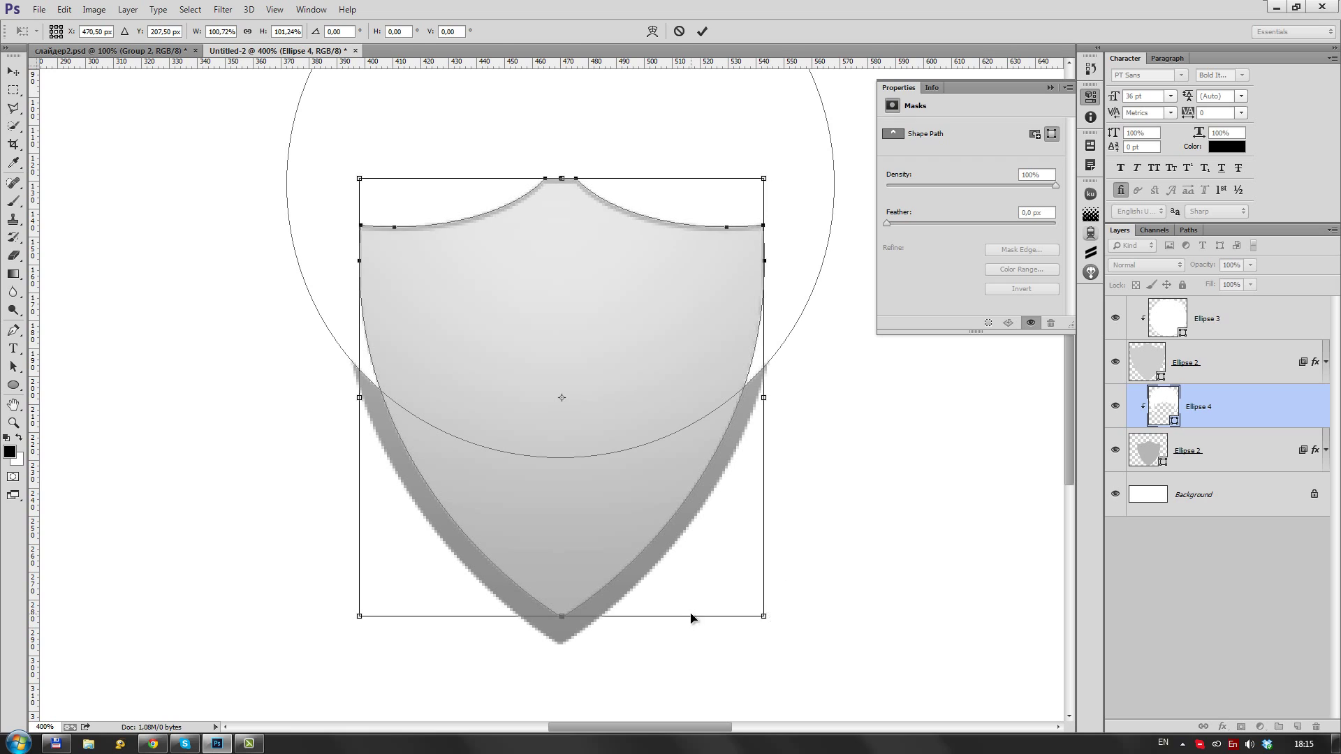
pyautogui.press('Return')
# Merge the rim shield's paths, paste its outline to cut the circle, and resize the highlight
pyautogui.click(1166, 440)
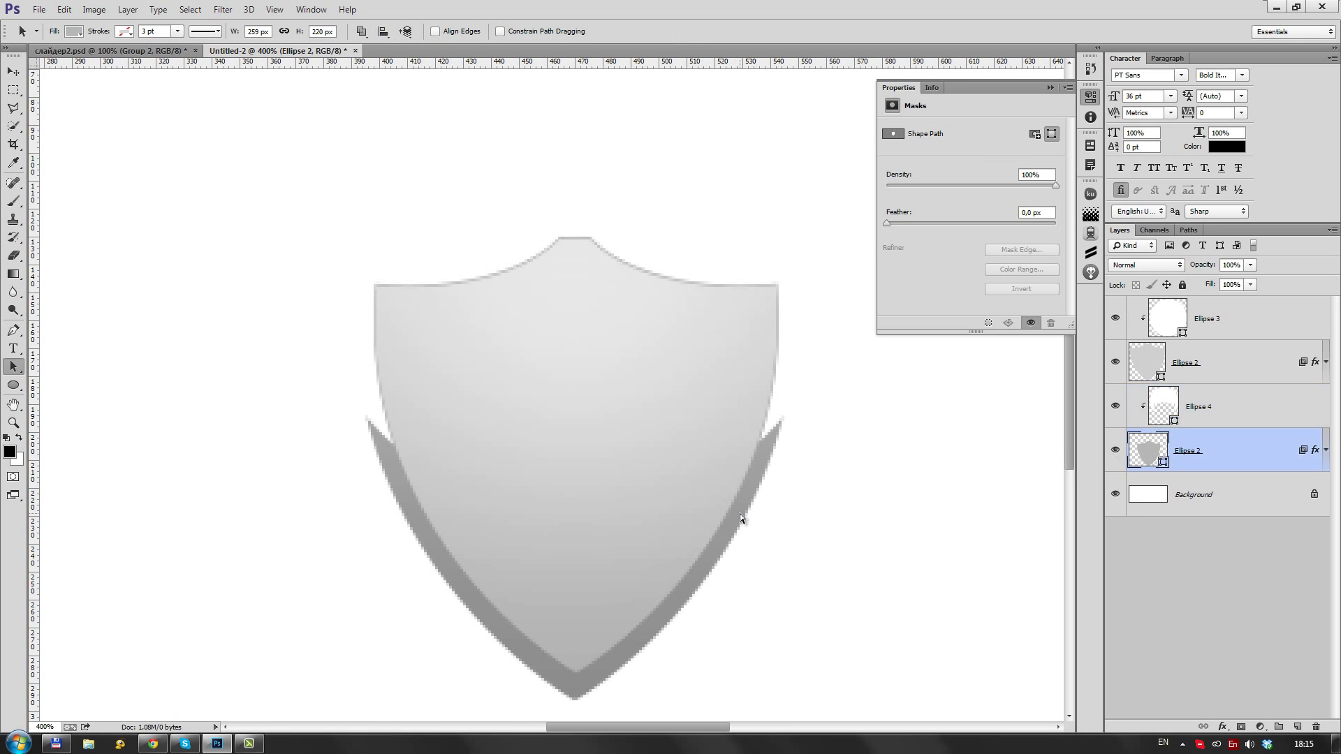
pyautogui.click(362, 31)
pyautogui.click(419, 123)
pyautogui.click(1137, 420)
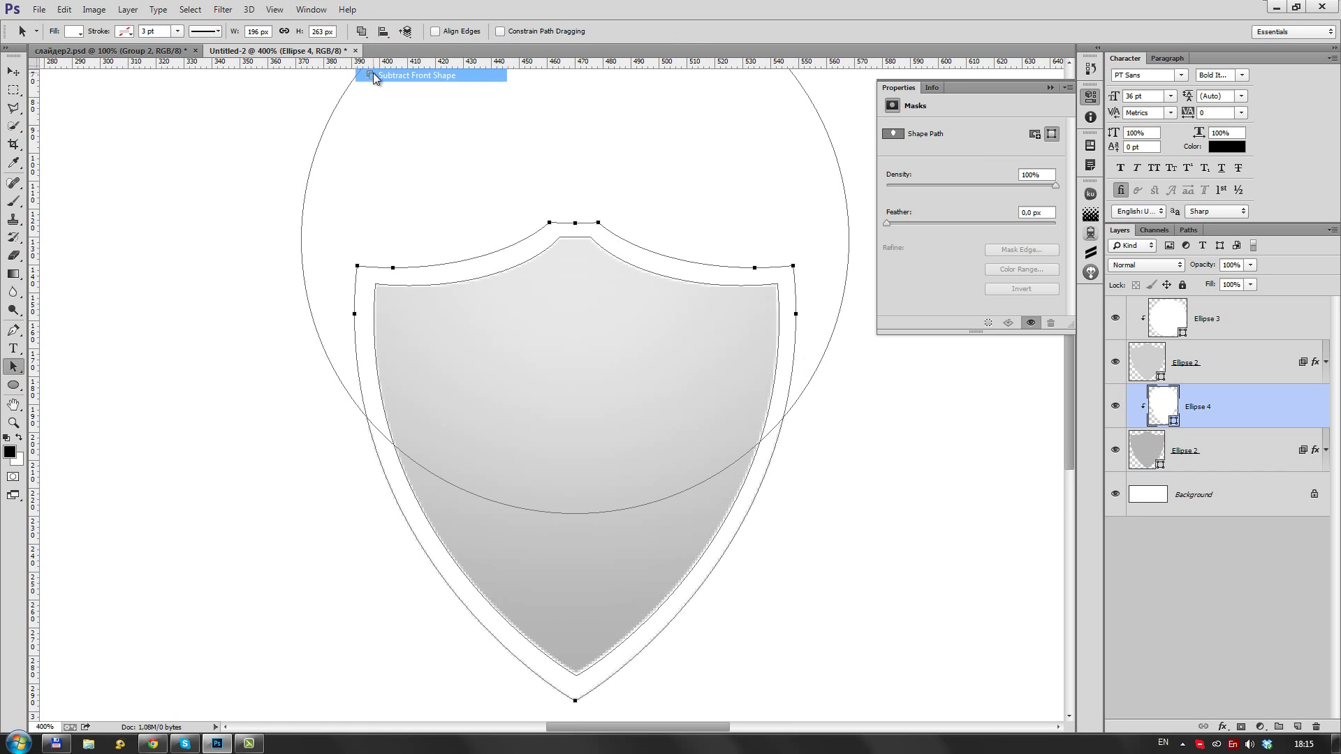
pyautogui.click(362, 31)
pyautogui.click(377, 62)
pyautogui.hotkey('ctrl', 'v')
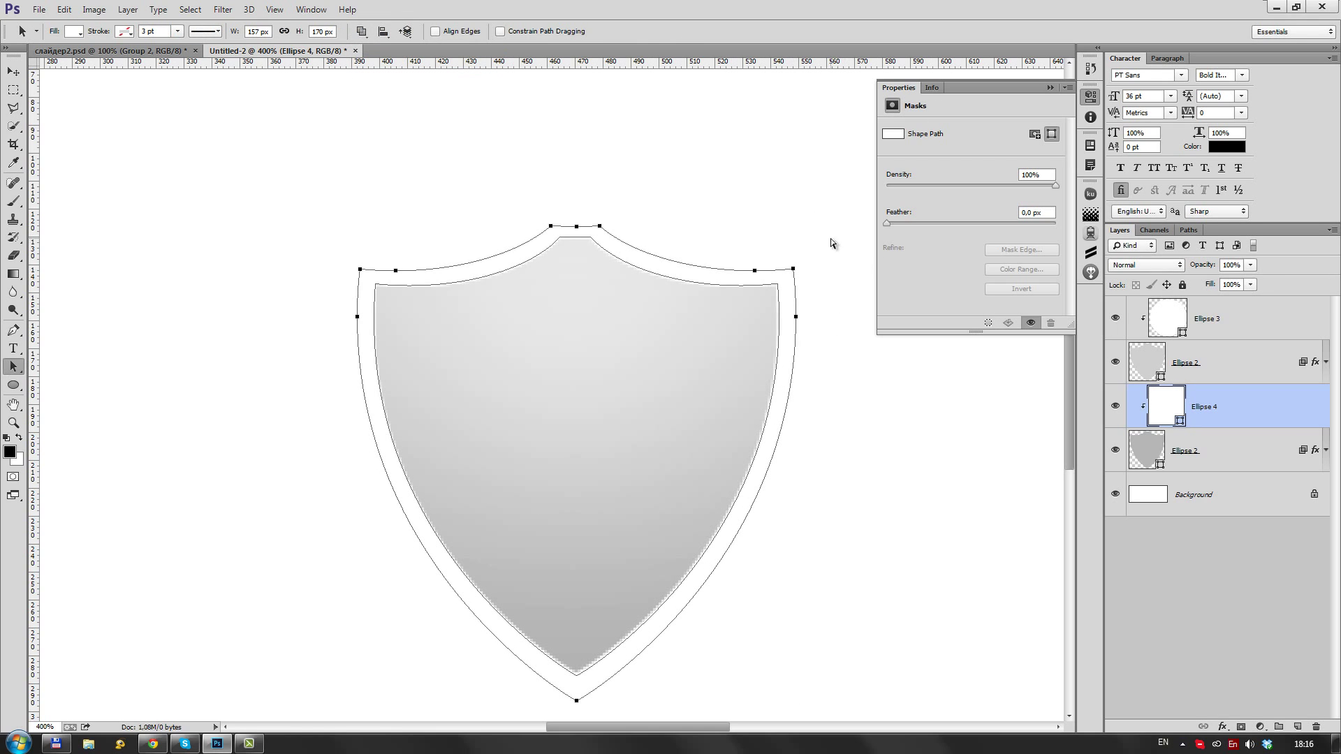
pyautogui.hotkey('ctrl', 't')
pyautogui.press('Return')
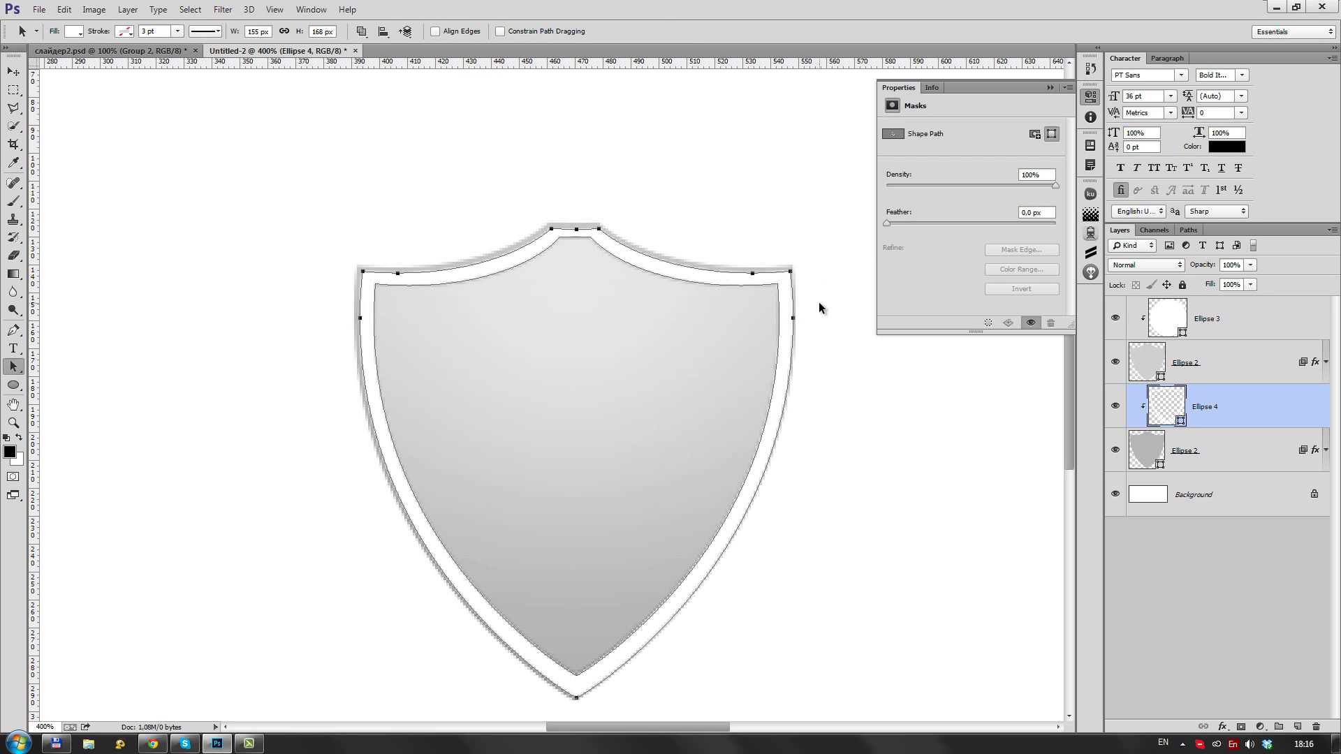
pyautogui.hotkey('ctrl', 't')
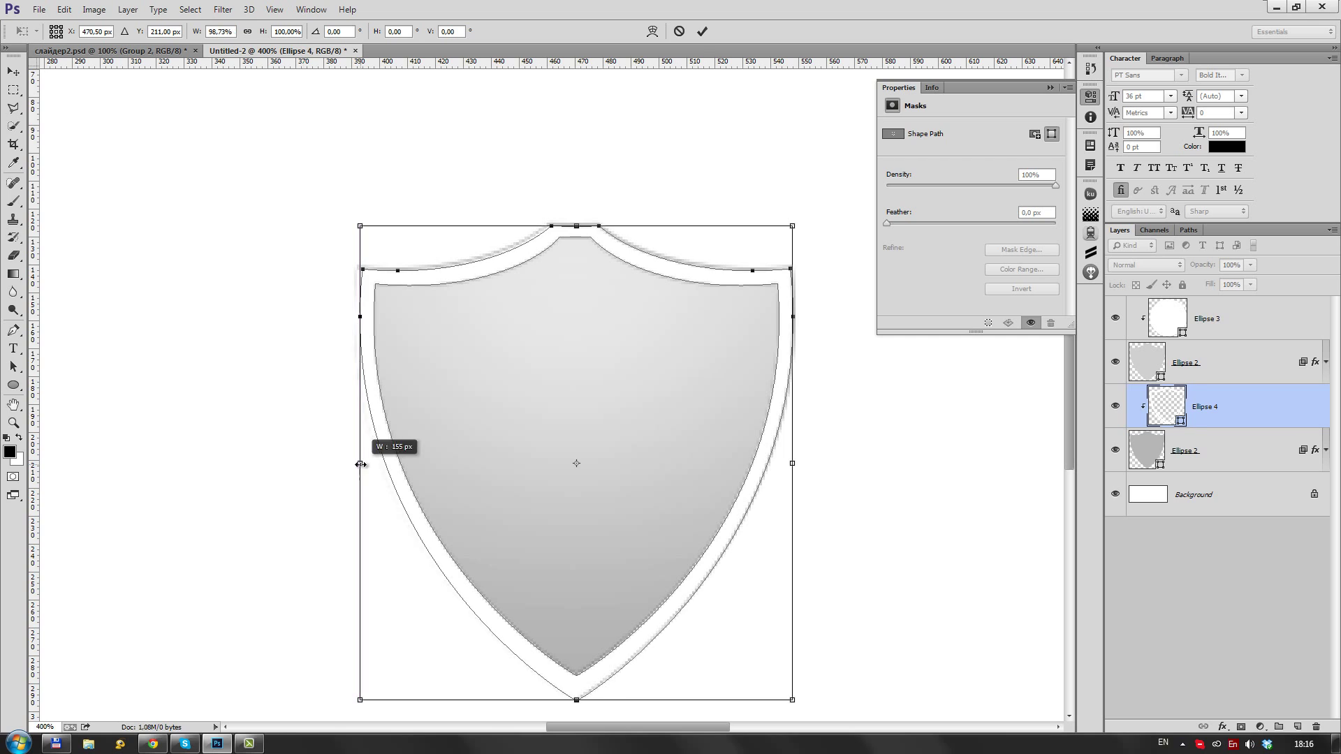
pyautogui.press('Return')
# Intersect the highlight with a large circle over the upper shield
pyautogui.scroll(-2, 554, 382)
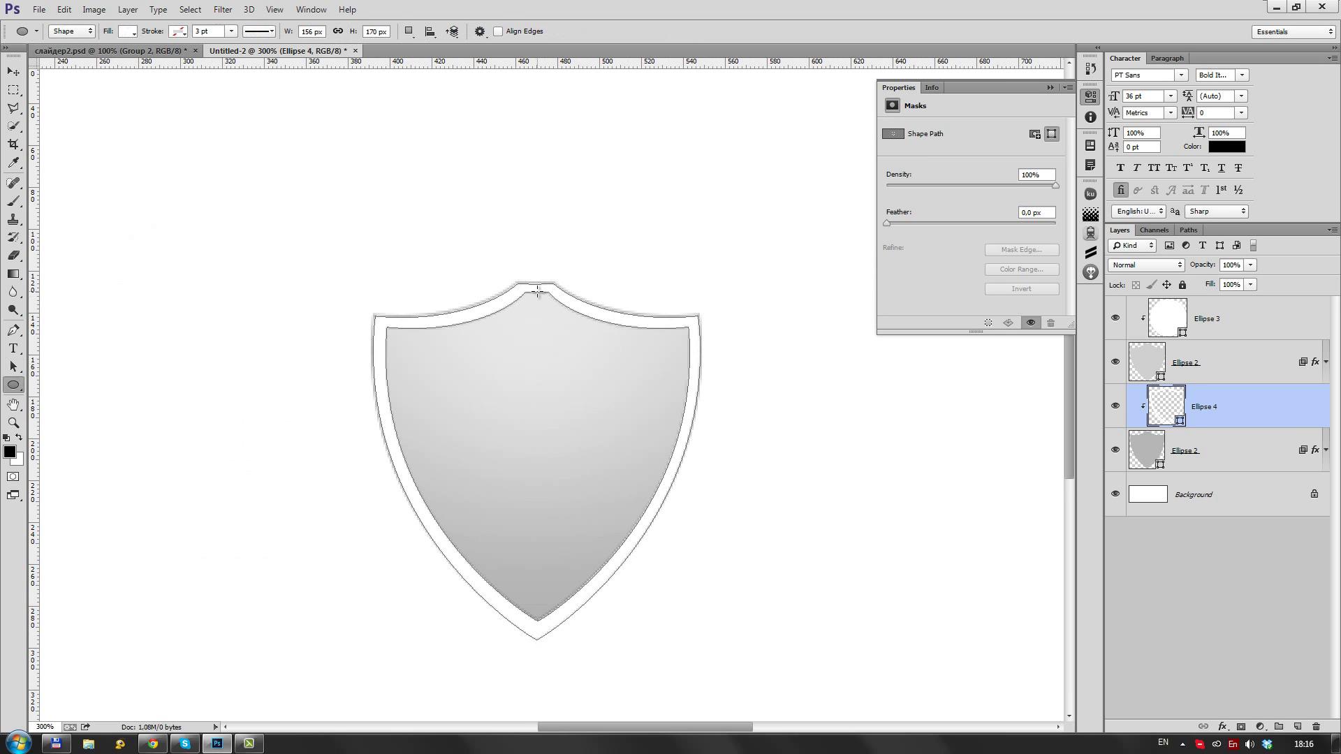
pyautogui.moveTo(688, 451); pyautogui.dragTo(733, 279)
pyautogui.click(409, 31)
pyautogui.click(433, 74)
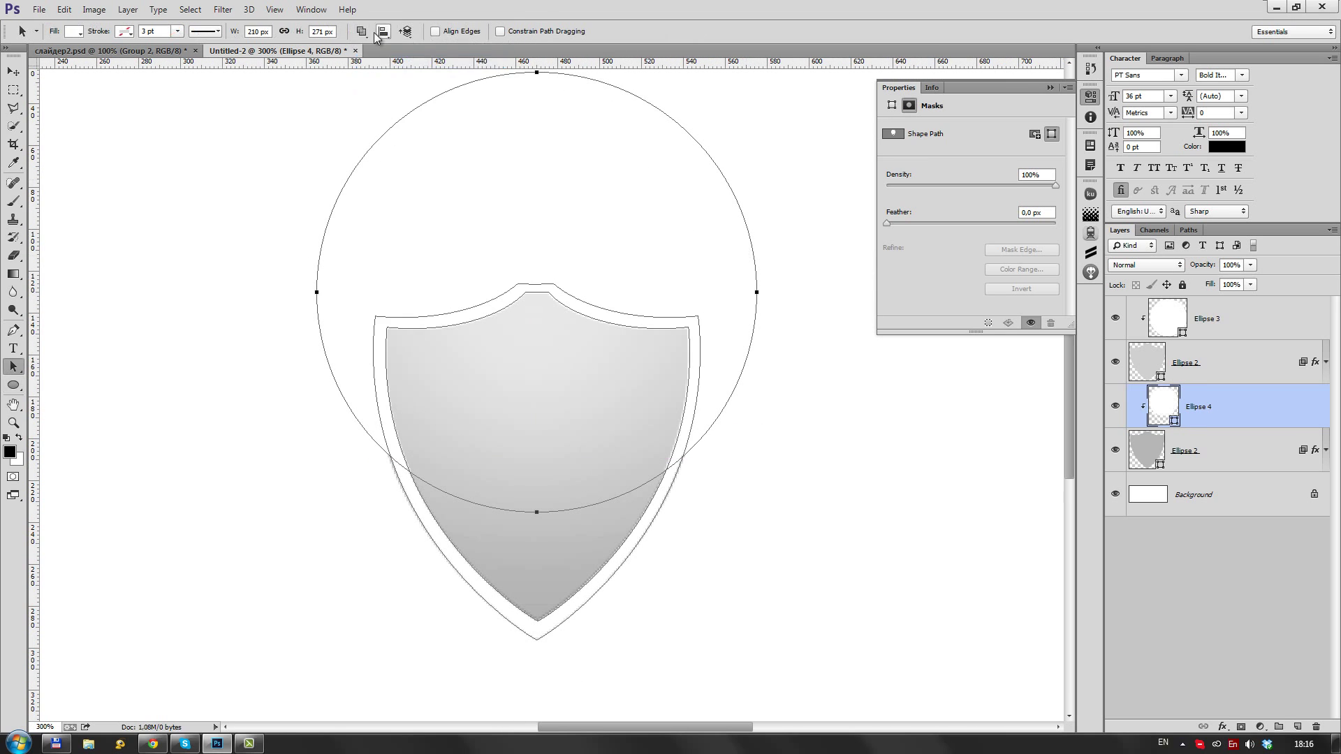
pyautogui.click(408, 31)
pyautogui.click(433, 89)
# Lower the Ellipse 4 highlight's opacity, fade it with a gradient mask, and duplicate Ellipse 2
pyautogui.press('a')
pyautogui.hotkey('ctrl', '+')
pyautogui.moveTo(1209, 282); pyautogui.dragTo(1266, 283)
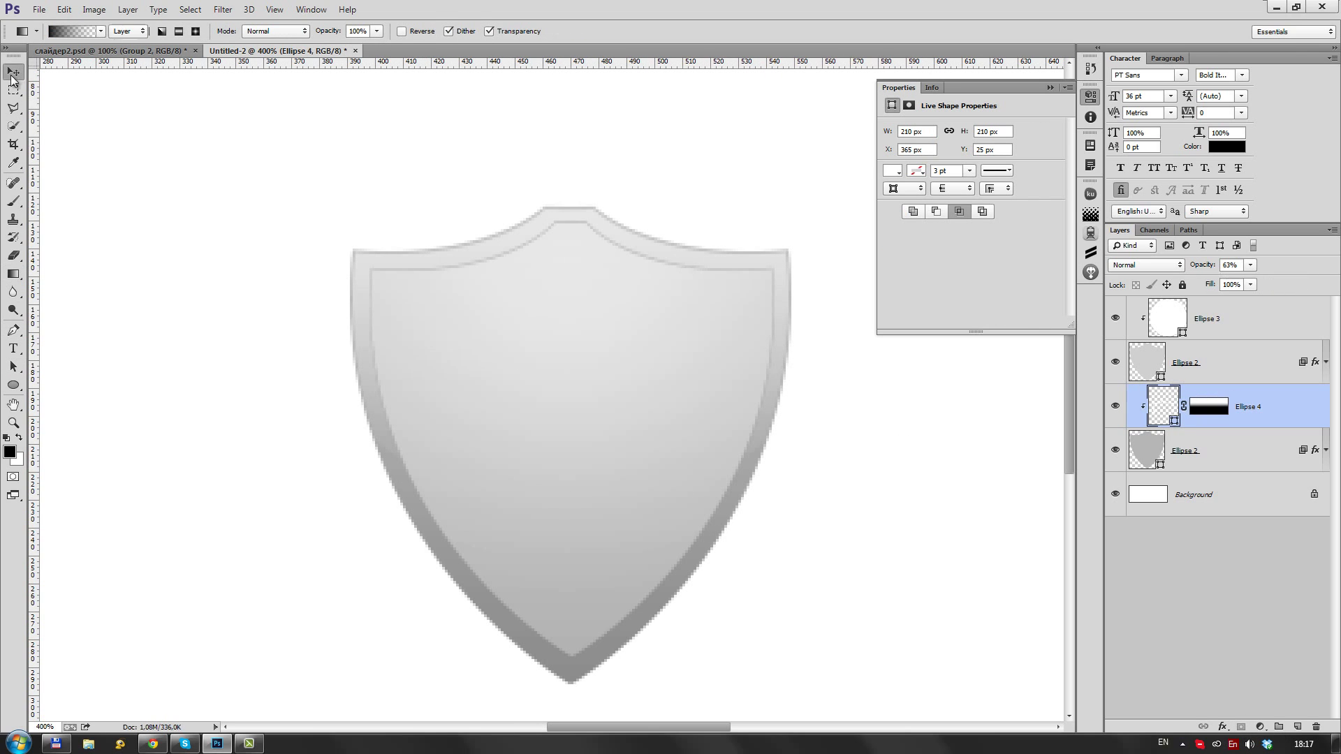
pyautogui.press('a')
pyautogui.click(613, 250)
pyautogui.click(722, 304)
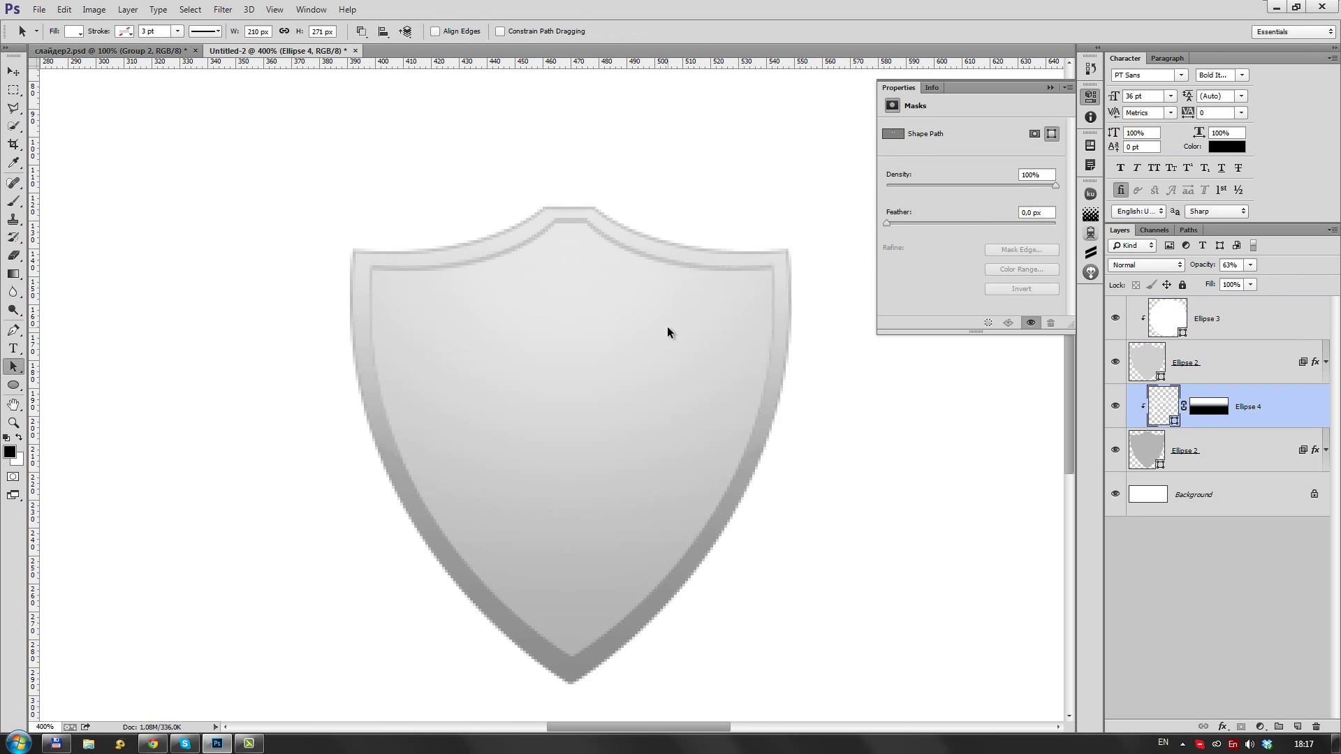
pyautogui.hotkey('ctrl', '-')
pyautogui.click(1201, 362)
pyautogui.hotkey('ctrl', 'j')
# Clip the shield copy, make it white, shrink it inside the rim, and fade it with a gradient mask
pyautogui.rightClick(1246, 361)
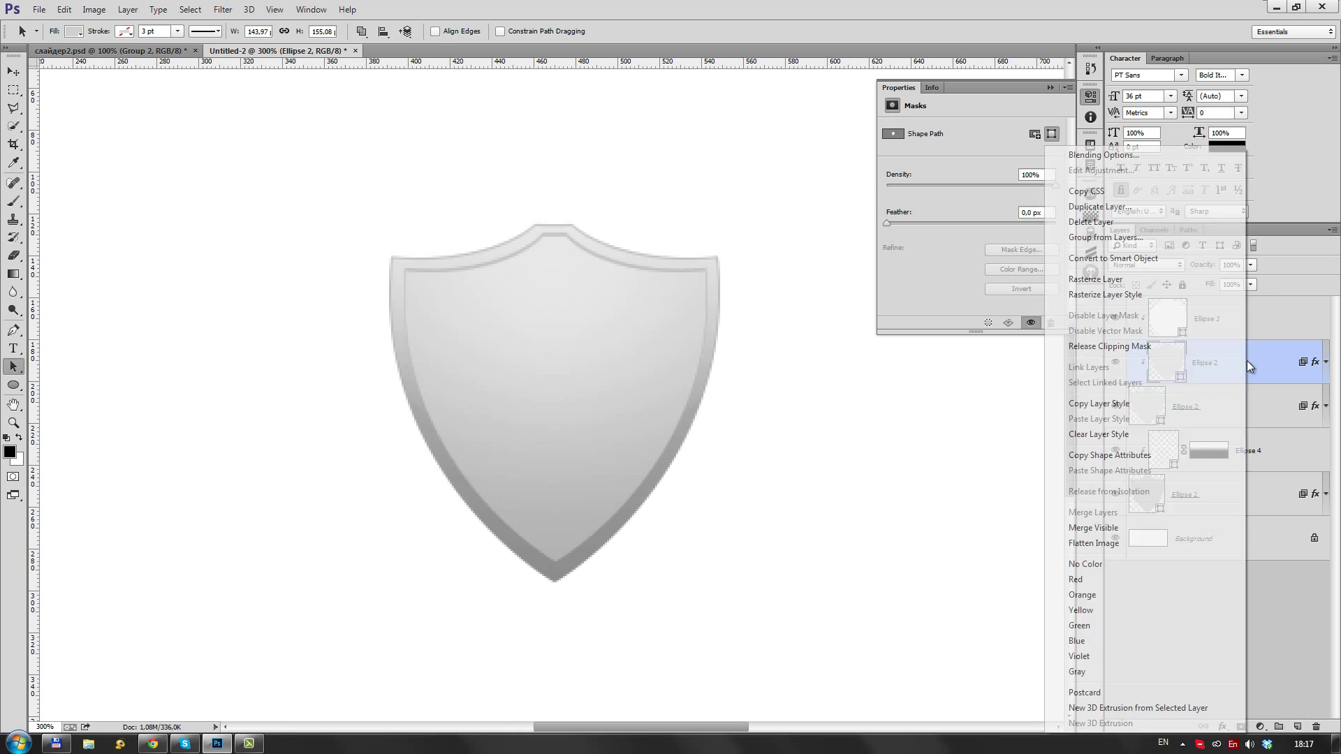
pyautogui.click(1090, 461)
pyautogui.doubleClick(1166, 363)
pyautogui.click(1150, 436)
pyautogui.hotkey('ctrl', 't')
pyautogui.moveTo(718, 224); pyautogui.dragTo(703, 241)
pyautogui.press('Return')
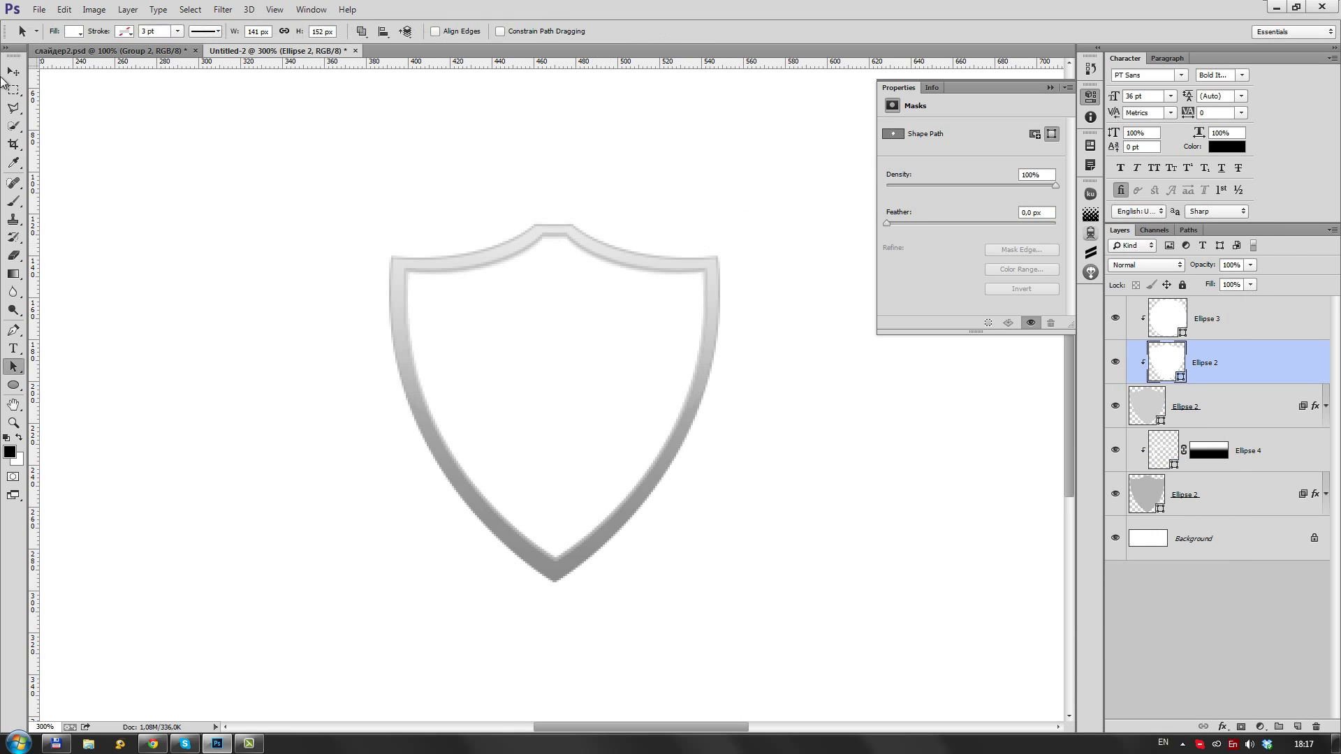
pyautogui.press('g')
pyautogui.moveTo(555, 580); pyautogui.dragTo(560, 131)
pyautogui.moveTo(634, 324); pyautogui.dragTo(593, 403)
# Recolour the bottom shield layer a darker grey
pyautogui.doubleClick(1145, 493)
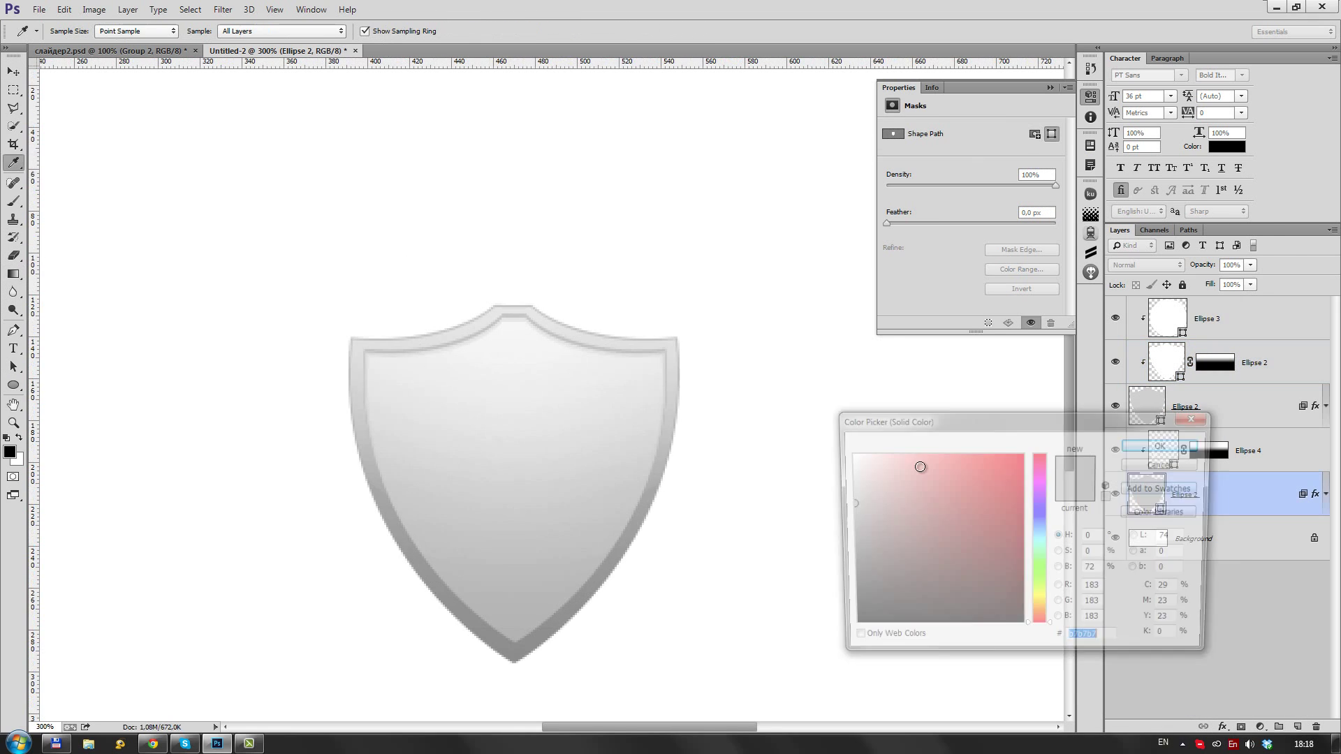
pyautogui.moveTo(848, 513); pyautogui.dragTo(830, 530)
pyautogui.press('Return')
pyautogui.hotkey('ctrl', '-')
pyautogui.hotkey('ctrl', '+')
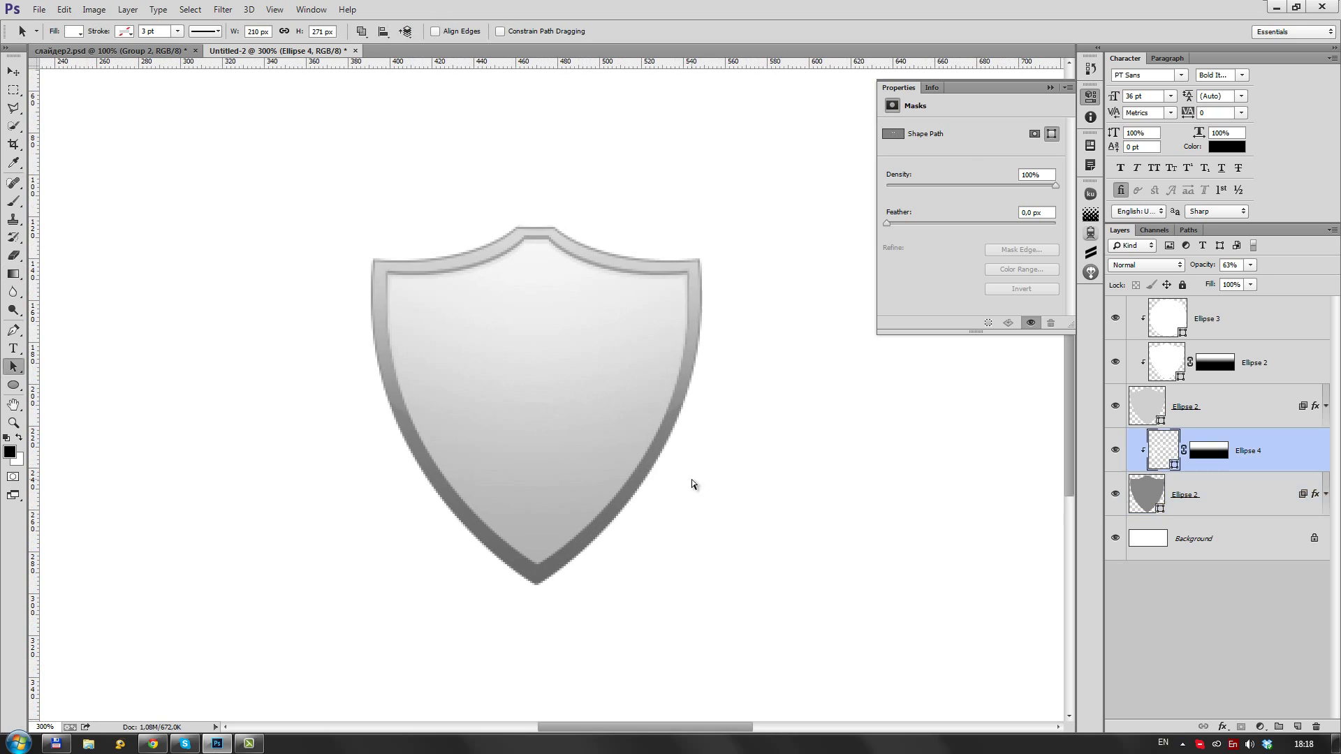
pyautogui.press('a')
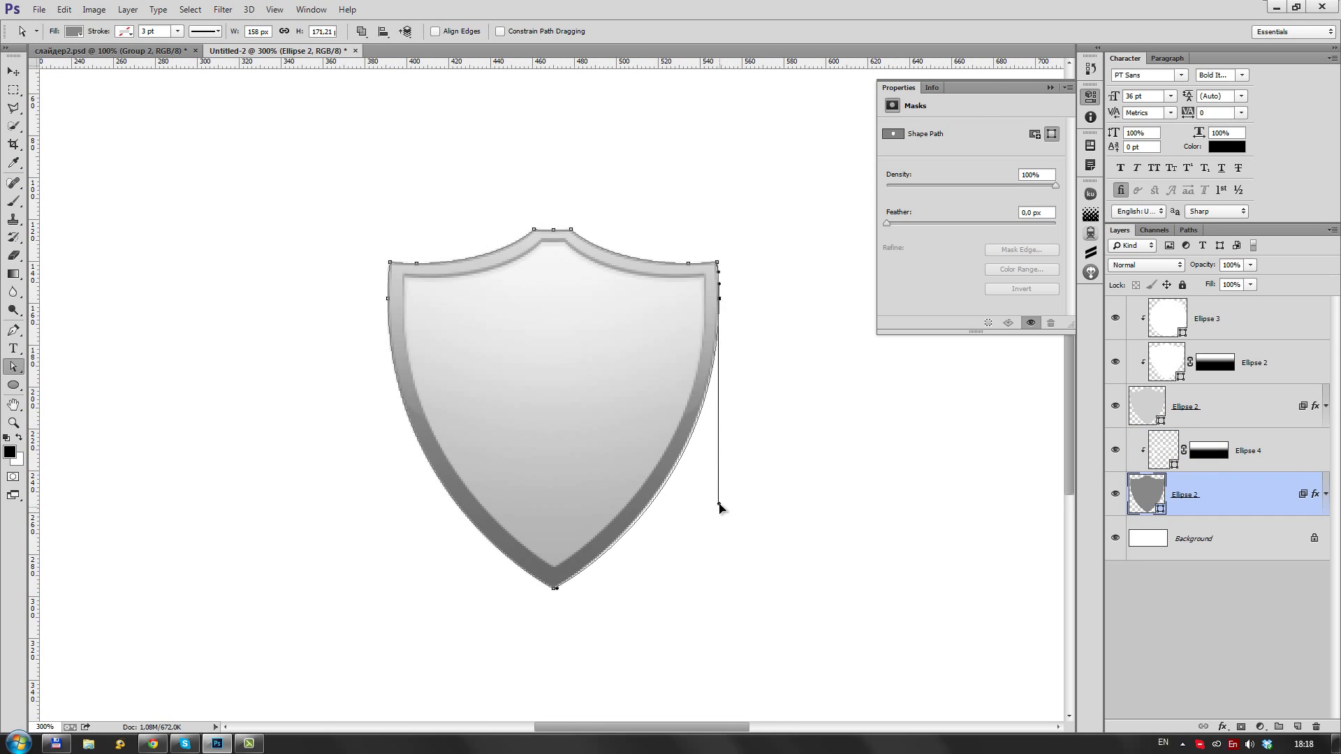
pyautogui.moveTo(629, 367); pyautogui.dragTo(634, 272)
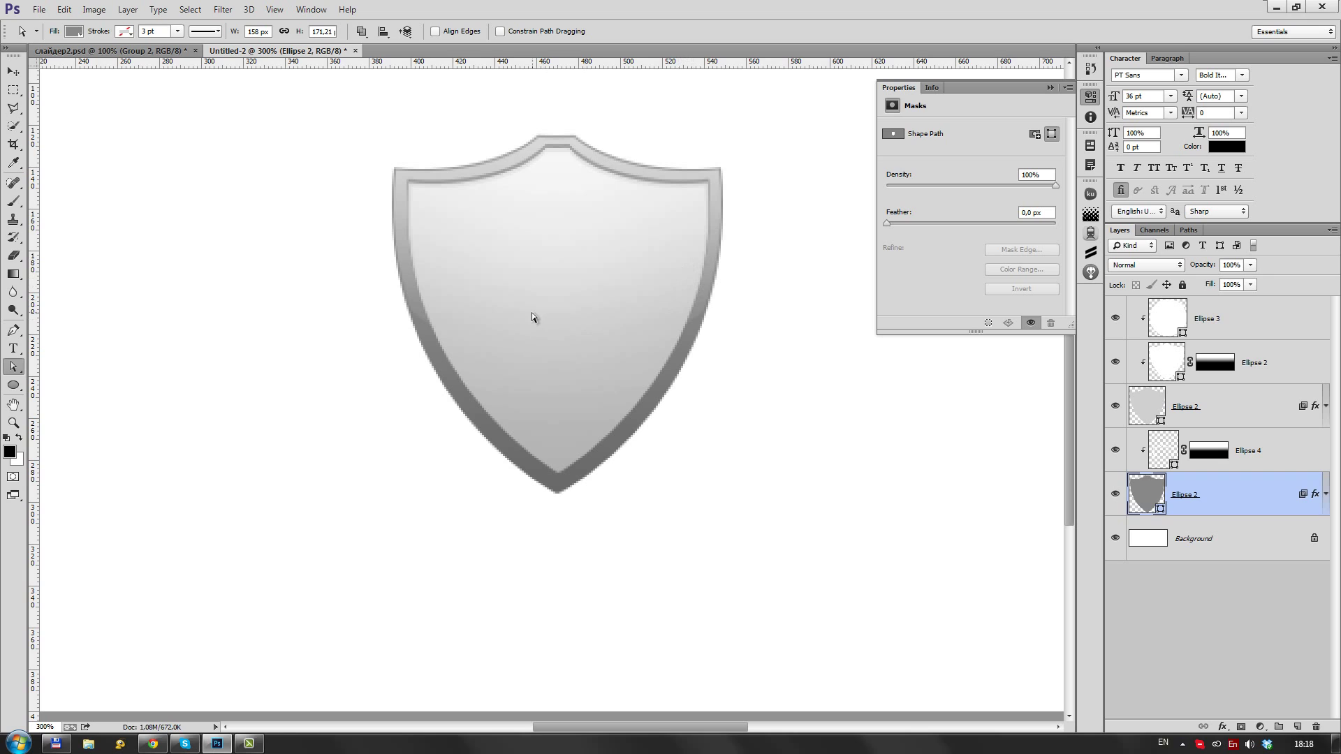
# Duplicate the bottom shield in dark slate-blue and recolour the middle shield blue-grey
pyautogui.hotkey('ctrl', 'j')
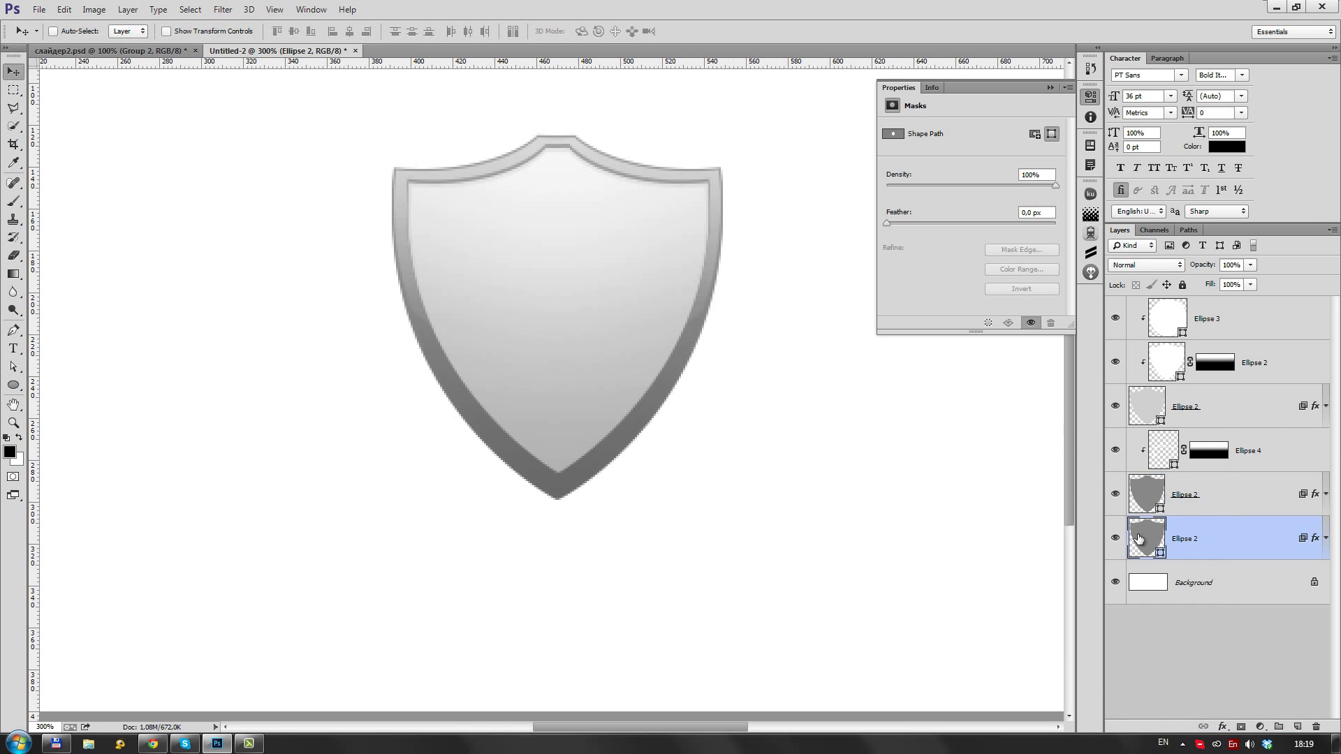
pyautogui.doubleClick(1138, 538)
pyautogui.click(1038, 533)
pyautogui.click(1151, 443)
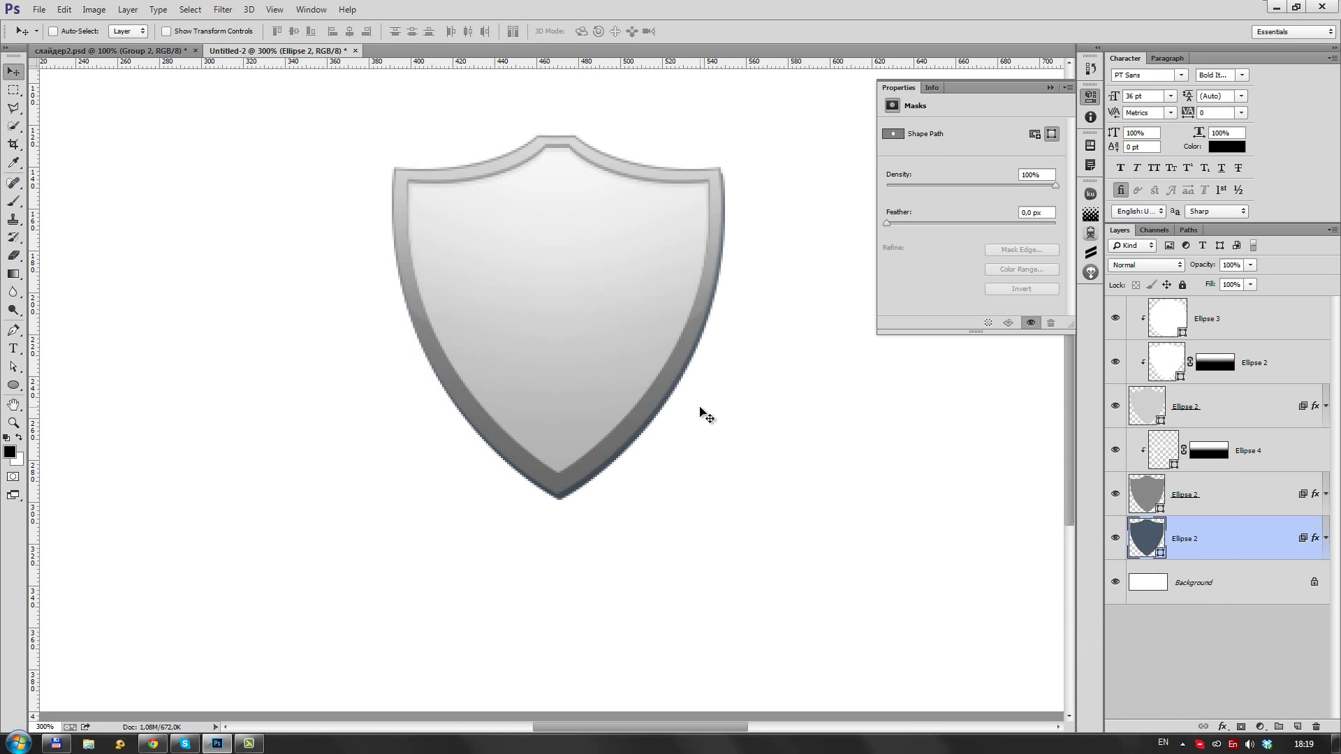
pyautogui.doubleClick(1146, 493)
pyautogui.click(1073, 534)
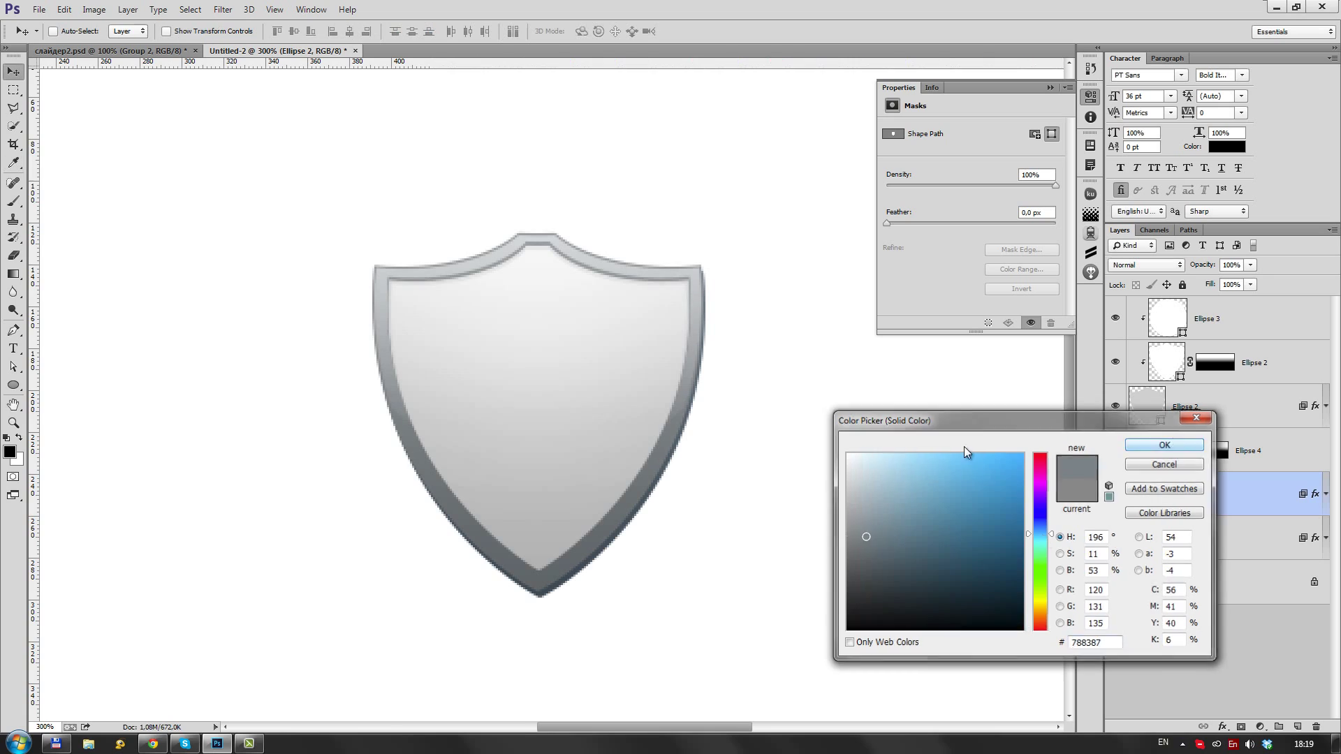
pyautogui.click(1145, 439)
pyautogui.moveTo(411, 352); pyautogui.dragTo(439, 456)
# Scale the three top shield layers and shrink the Ellipse 4 highlight slightly
pyautogui.hotkey('ctrl', 't')
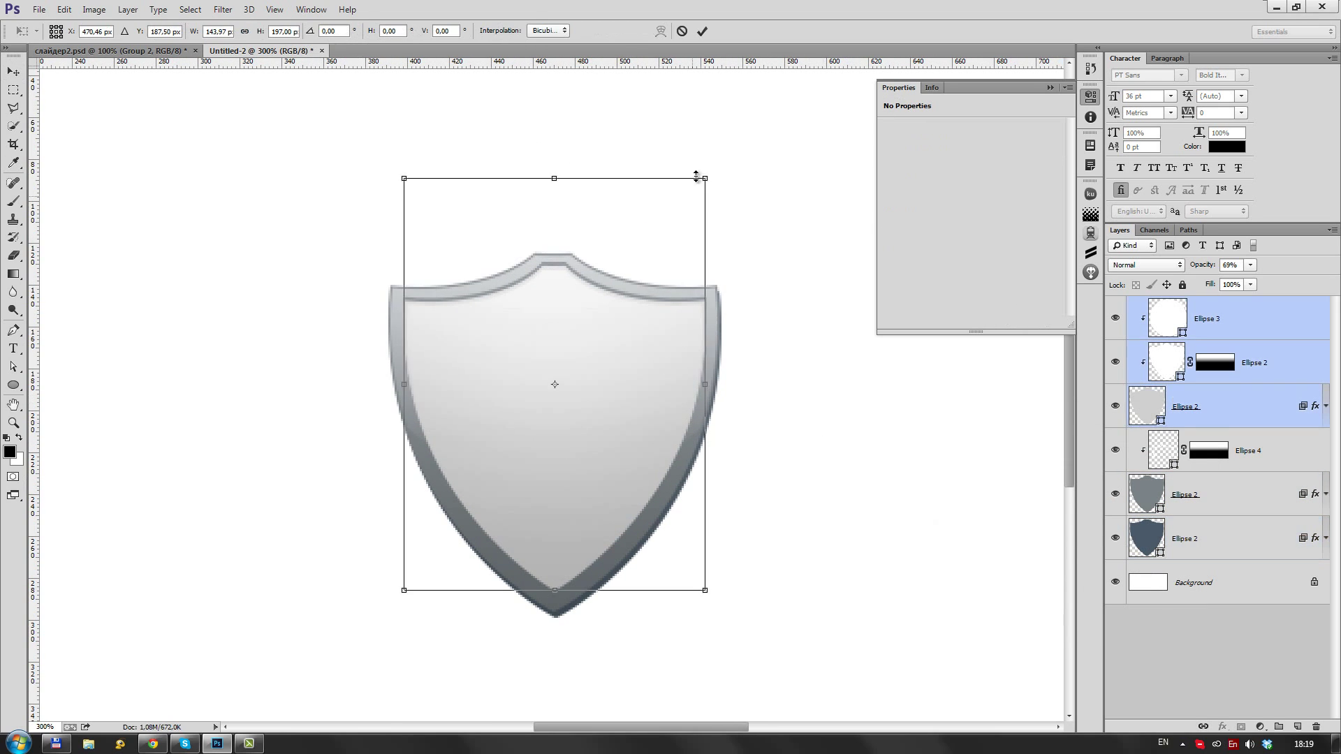
pyautogui.press('Escape')
pyautogui.press('a')
pyautogui.click(612, 308)
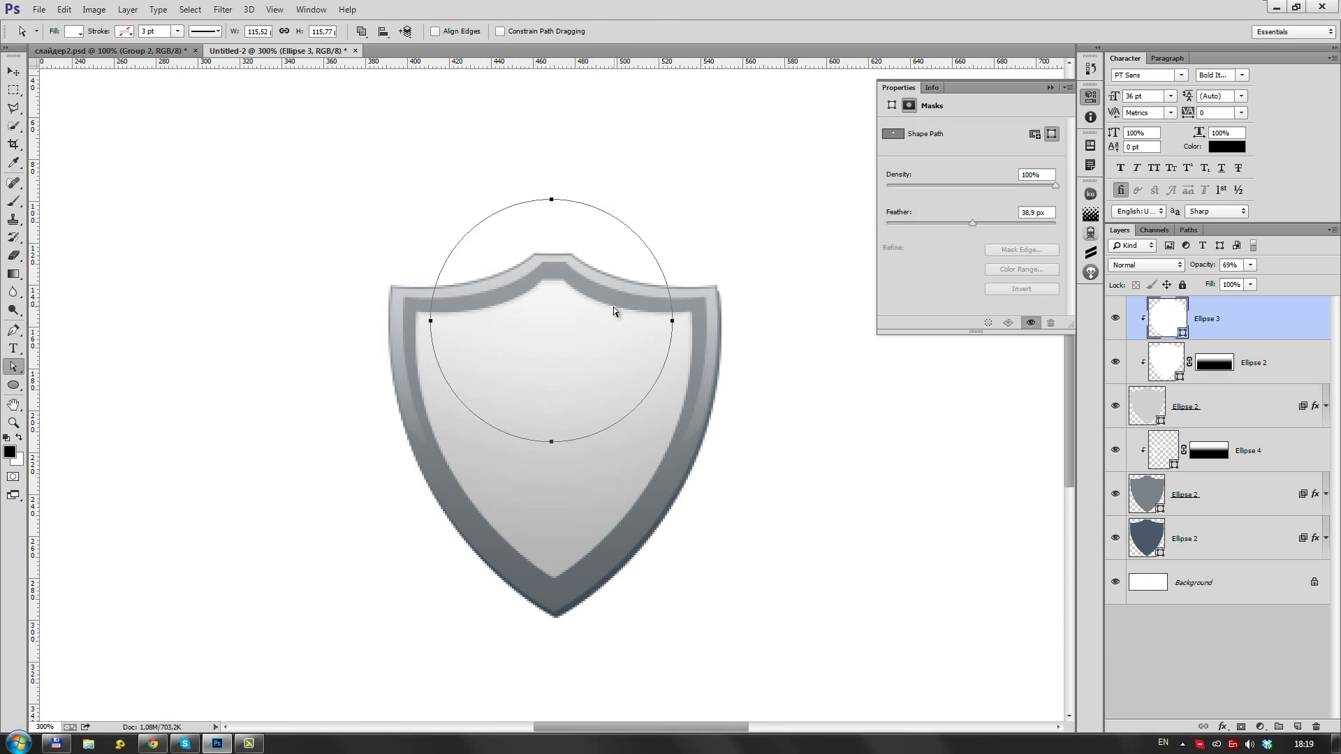
pyautogui.click(701, 304)
pyautogui.hotkey('ctrl', 't')
pyautogui.moveTo(707, 262); pyautogui.dragTo(698, 269)
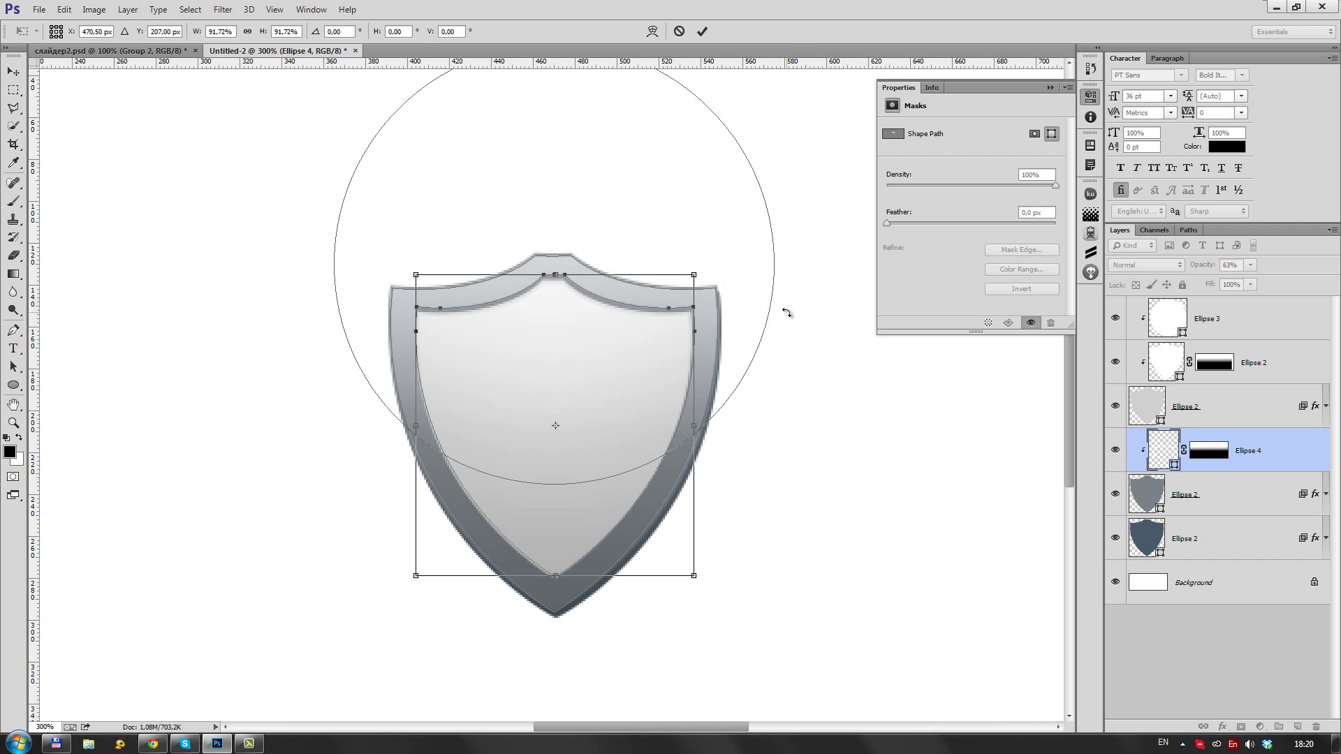
pyautogui.press('Return')
# Give the shield face layer a pale blue tint fill in the Color Picker
pyautogui.press('v')
pyautogui.hotkey('ctrl', '+')
pyautogui.click(1187, 538)
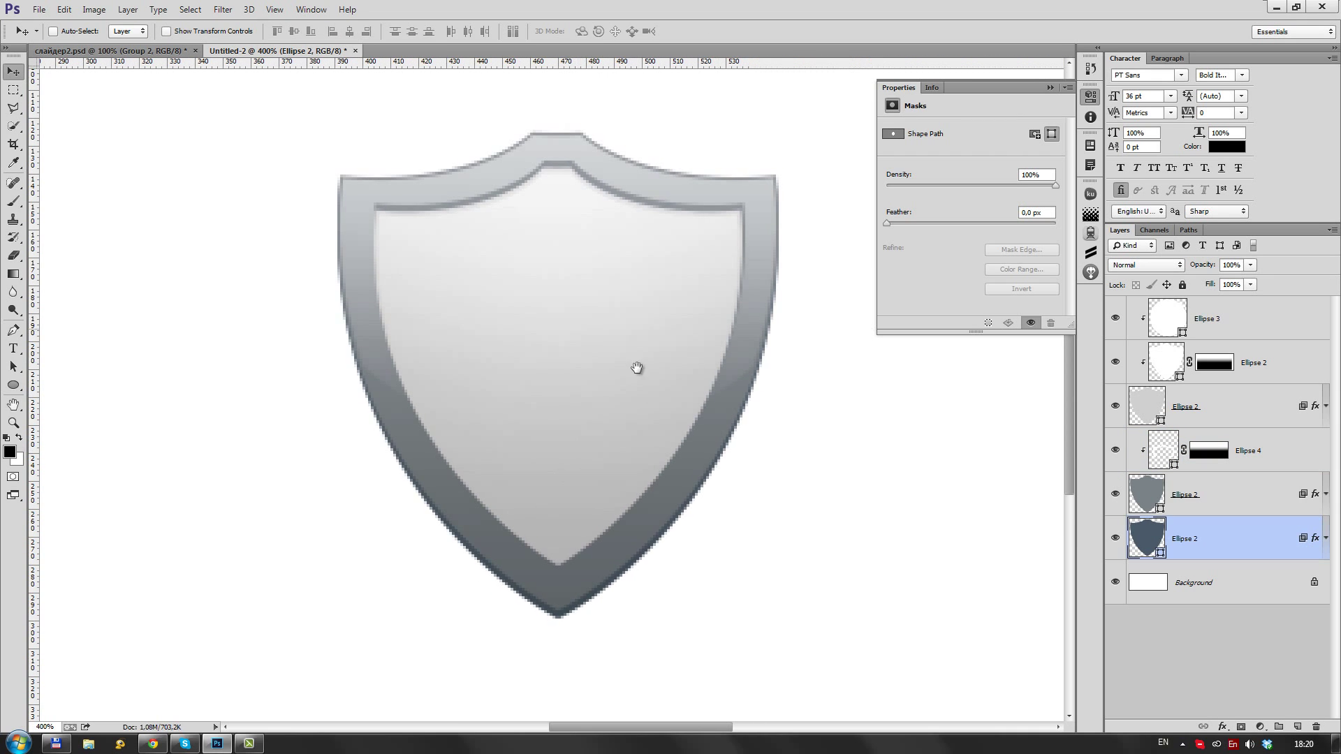
pyautogui.moveTo(637, 368); pyautogui.dragTo(639, 422)
pyautogui.doubleClick(1146, 494)
pyautogui.press('Escape')
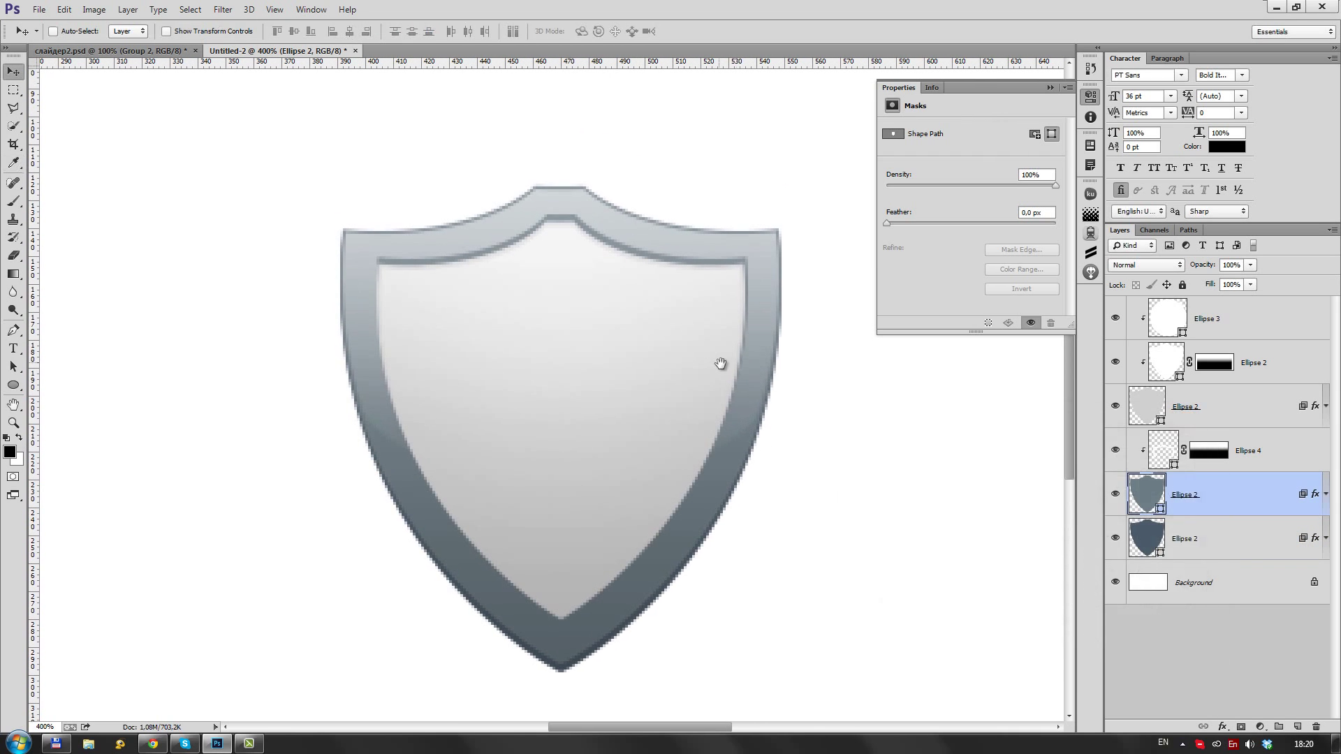
pyautogui.doubleClick(1146, 407)
pyautogui.click(1040, 532)
pyautogui.click(1150, 443)
# Zoom to frame the shield and select all the shield layers
pyautogui.hotkey('ctrl', '1')
pyautogui.hotkey('ctrl', '+')
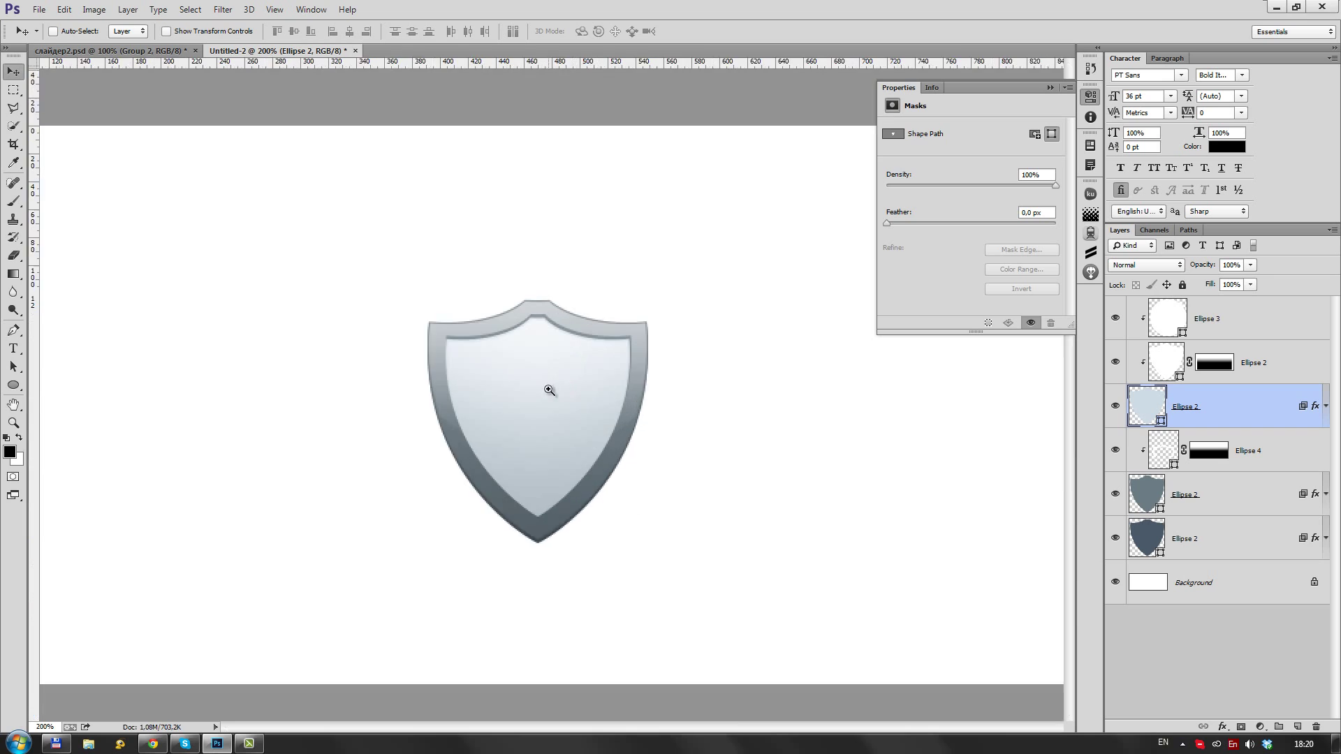
pyautogui.moveTo(549, 389); pyautogui.dragTo(602, 359)
pyautogui.click(1187, 319)
pyautogui.keyDown('shift'); pyautogui.click(1187, 538); pyautogui.keyUp('shift')
# Group the shield layers into Group 1, add a sketch layer, and stretch the chain sketch
pyautogui.hotkey('ctrl', 'g')
pyautogui.hotkey('ctrl', 'shift', 'alt', 'n')
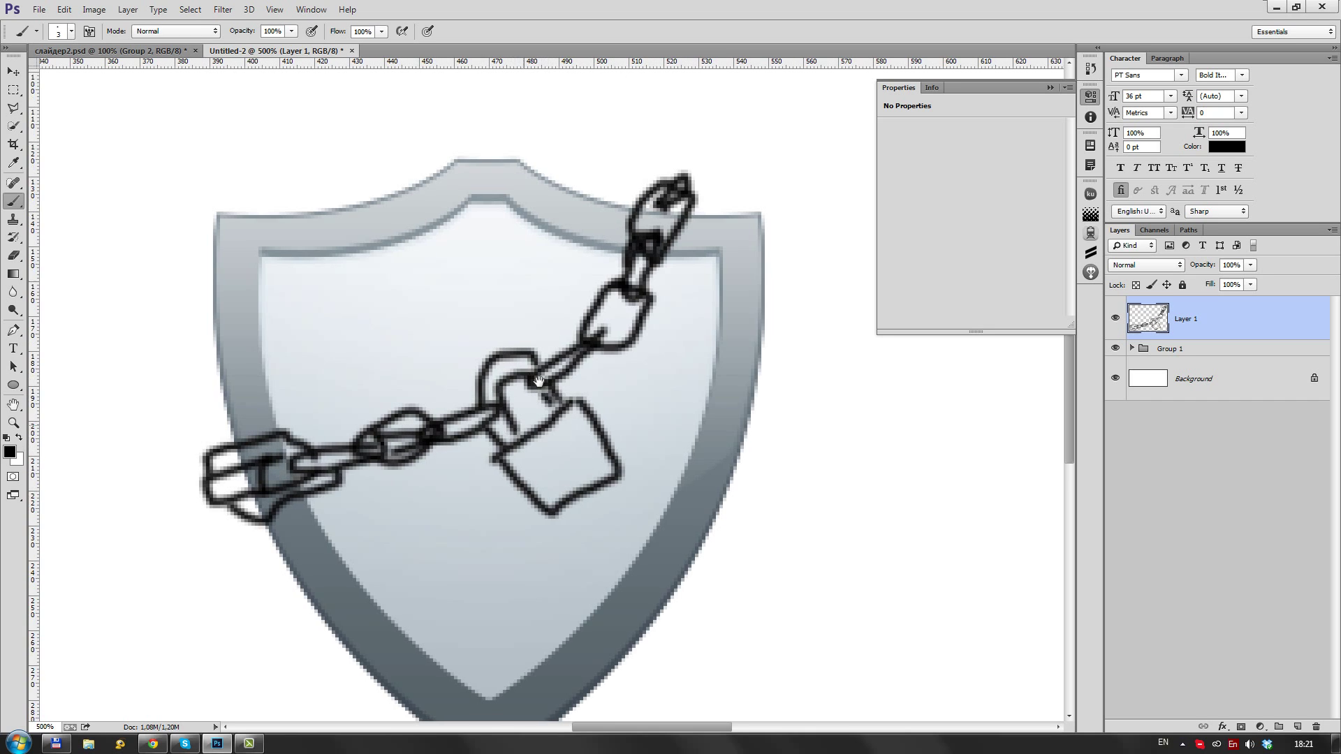
pyautogui.hotkey('ctrl', 't')
pyautogui.moveTo(469, 497); pyautogui.dragTo(479, 535)
pyautogui.moveTo(607, 409); pyautogui.dragTo(614, 416)
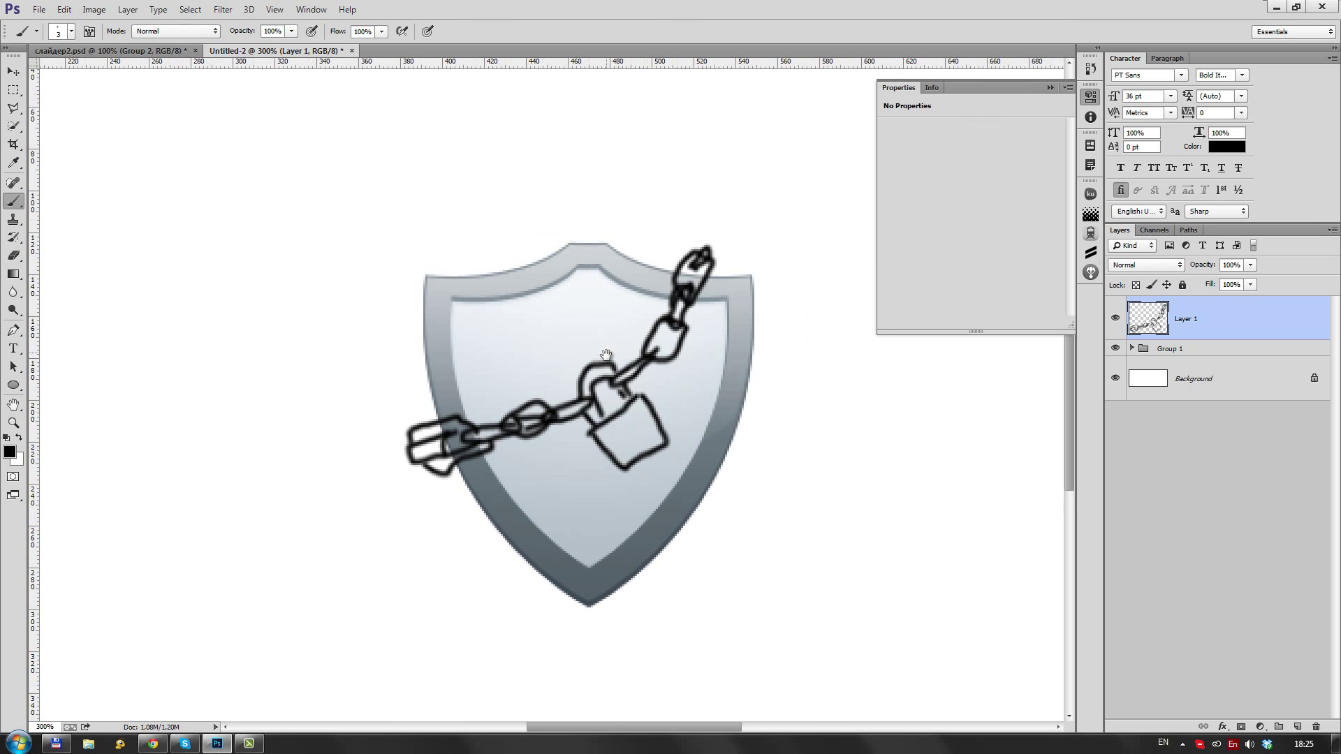
# Fade the chain sketch into a guide and draw a black rounded-rectangle link with a hole
pyautogui.click(595, 413)
pyautogui.moveTo(1187, 265); pyautogui.dragTo(1159, 265)
pyautogui.hotkey('ctrl', 'shift', 'alt', 'n')
pyautogui.click(13, 385)
pyautogui.click(93, 396)
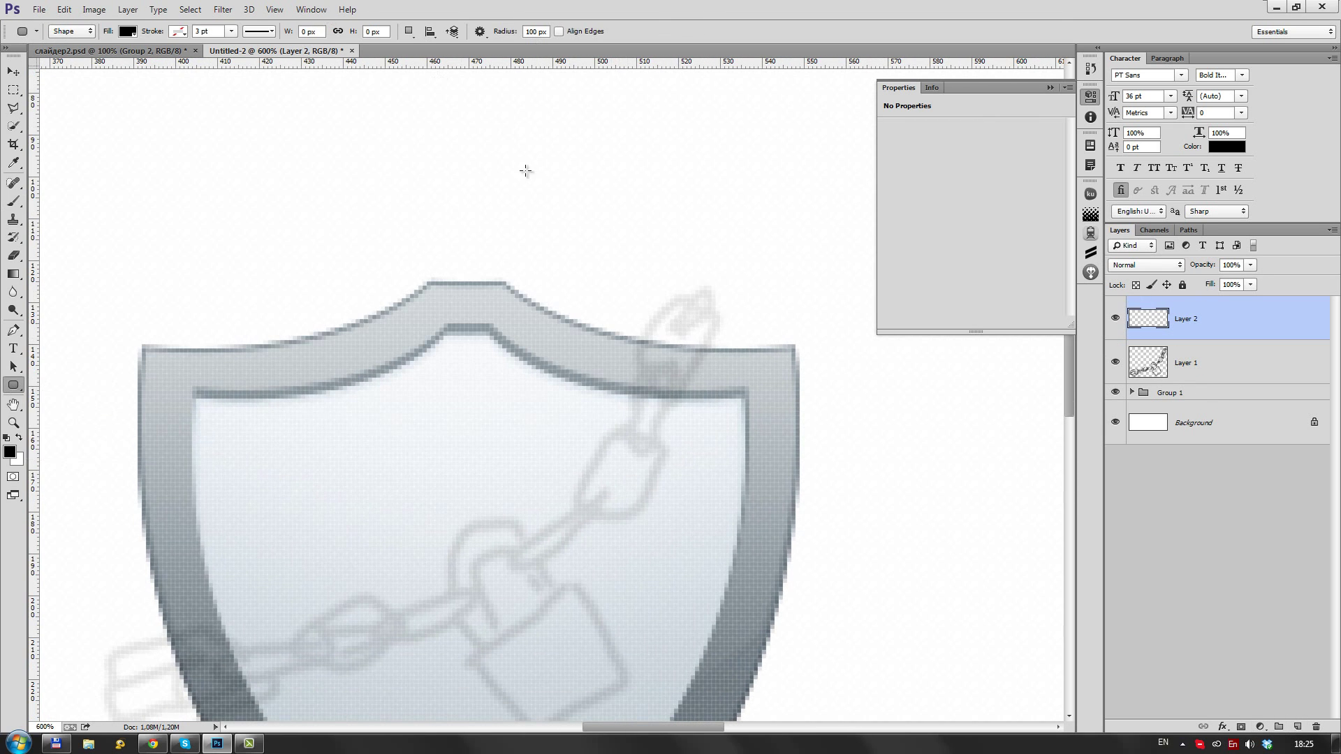
pyautogui.moveTo(632, 303); pyautogui.dragTo(692, 407)
pyautogui.scroll(3, 659, 353)
pyautogui.scroll(1, 659, 352)
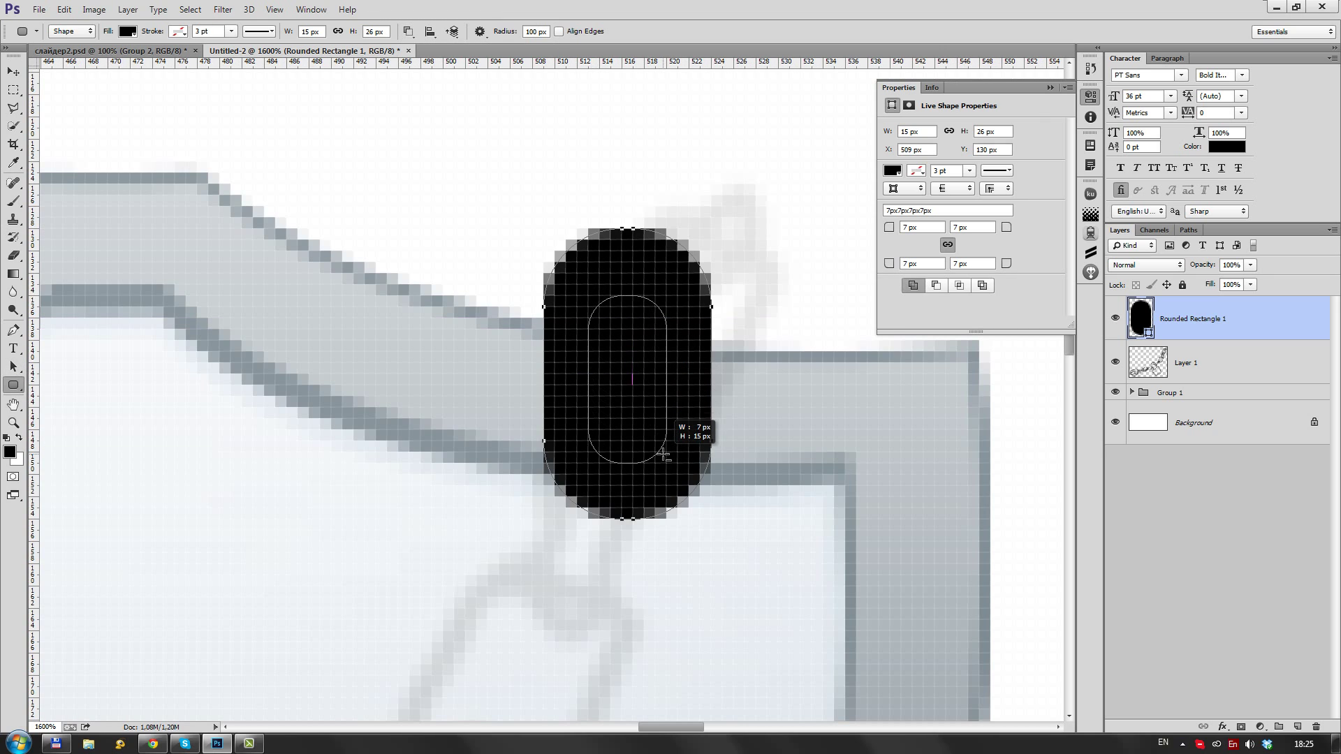
pyautogui.moveTo(663, 456); pyautogui.dragTo(664, 461)
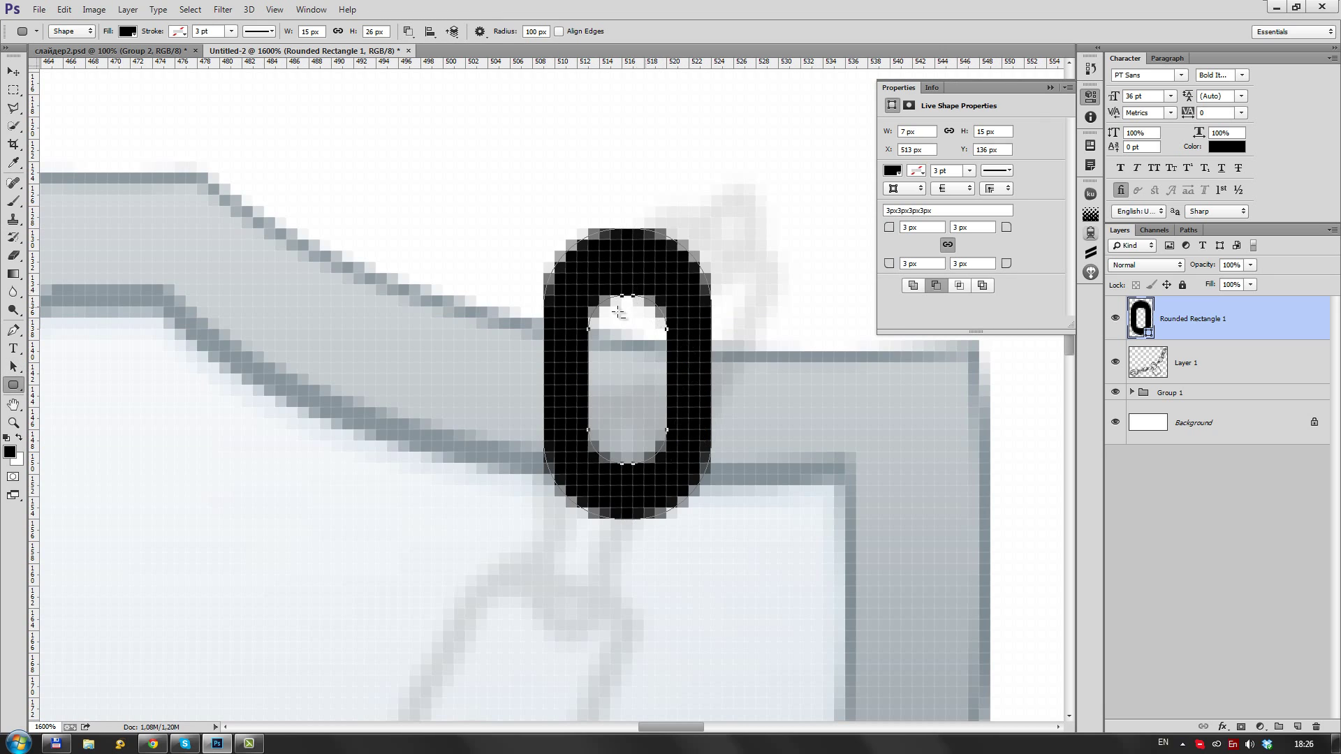
# Position and angle the first link on the sketched chain
pyautogui.press('a')
pyautogui.scroll(-1, 713, 310)
pyautogui.click(712, 310)
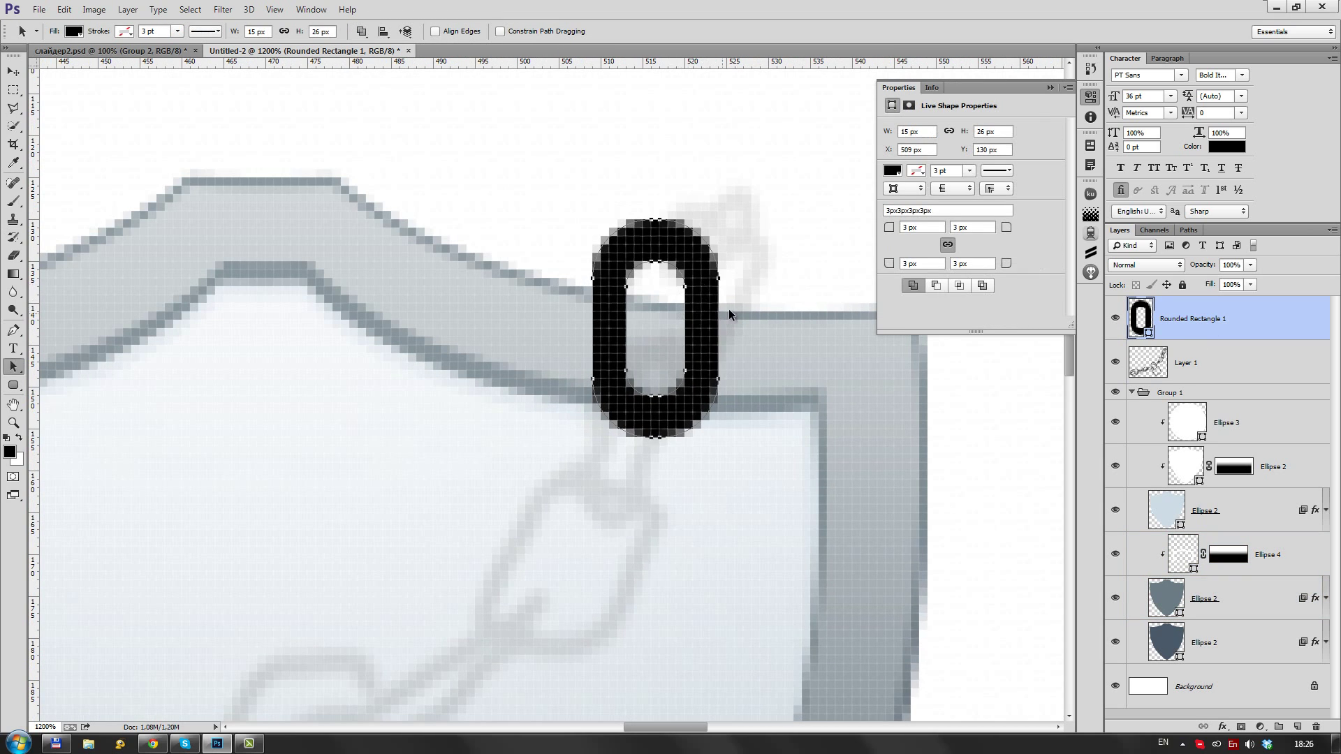
pyautogui.scroll(-2, 716, 334)
pyautogui.moveTo(717, 334)
pyautogui.mouseDown()
pyautogui.moveTo(670, 412)
pyautogui.moveTo(733, 455)
pyautogui.mouseUp()
pyautogui.press('v')
pyautogui.hotkey('ctrl', 't')
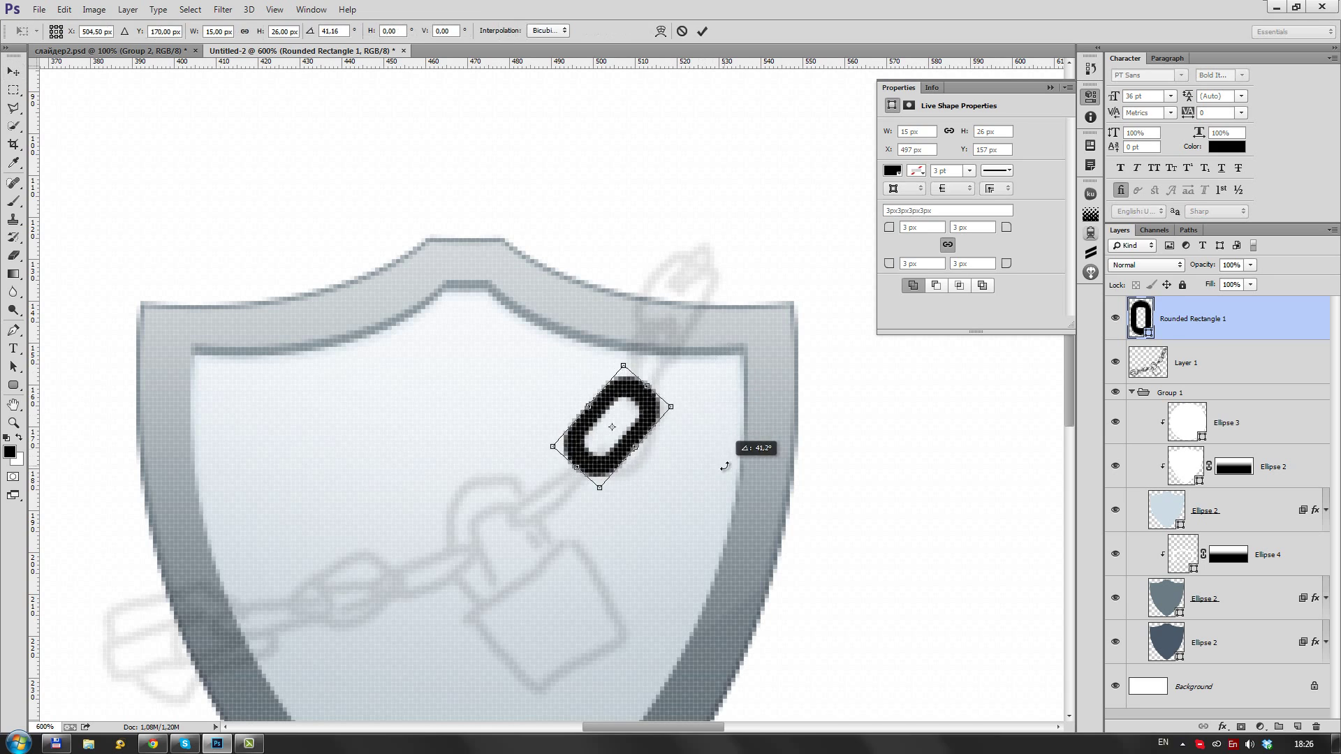
pyautogui.press('Return')
# Copy the link up-right (nearly upright) and down-left (horizontal) along the chain
pyautogui.moveTo(668, 395); pyautogui.dragTo(741, 237)
pyautogui.hotkey('ctrl', 't')
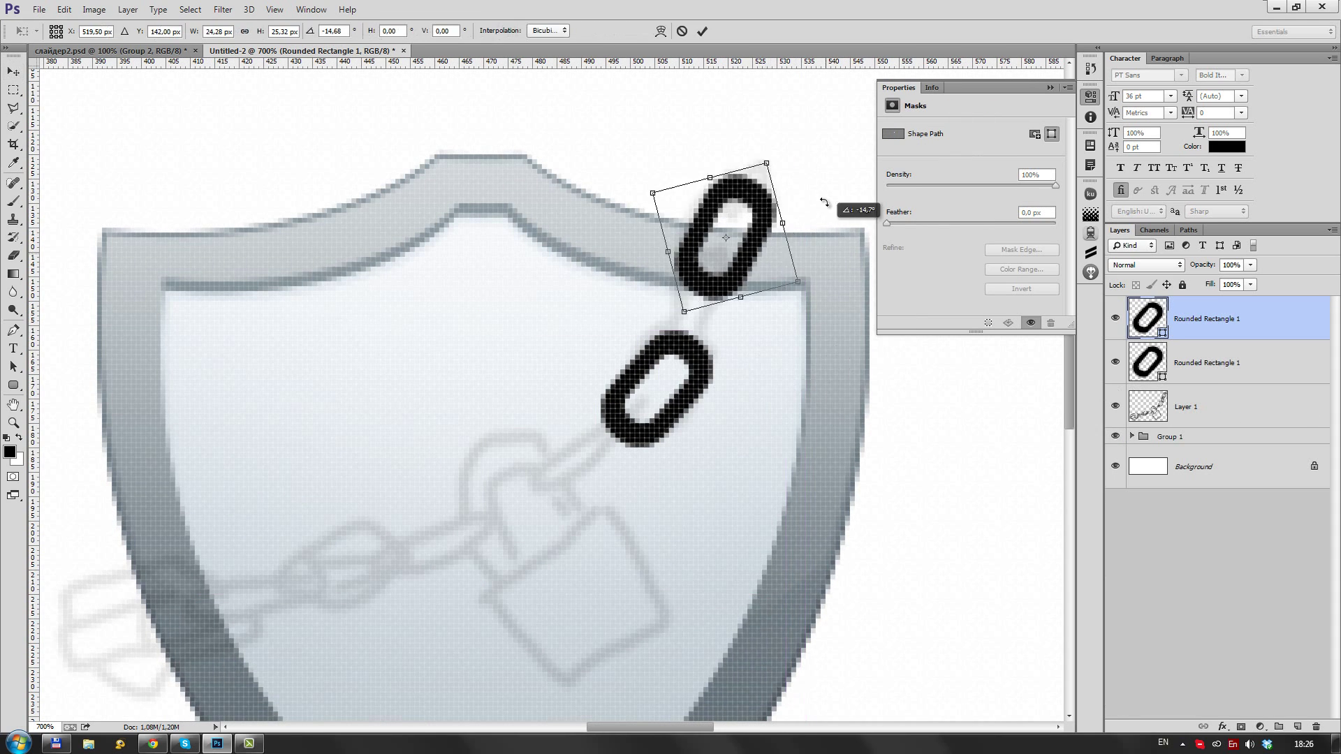
pyautogui.moveTo(823, 201); pyautogui.dragTo(789, 168)
pyautogui.press('Return')
pyautogui.scroll(-1, 702, 366)
pyautogui.moveTo(656, 387); pyautogui.dragTo(419, 503)
pyautogui.hotkey('ctrl', 't')
pyautogui.moveTo(391, 447)
pyautogui.mouseDown()
pyautogui.moveTo(482, 511)
pyautogui.moveTo(283, 575)
pyautogui.mouseUp()
pyautogui.press('Return')
pyautogui.scroll(1, 455, 524)
pyautogui.hotkey('ctrl', 't')
pyautogui.scroll(3, 599, 525)
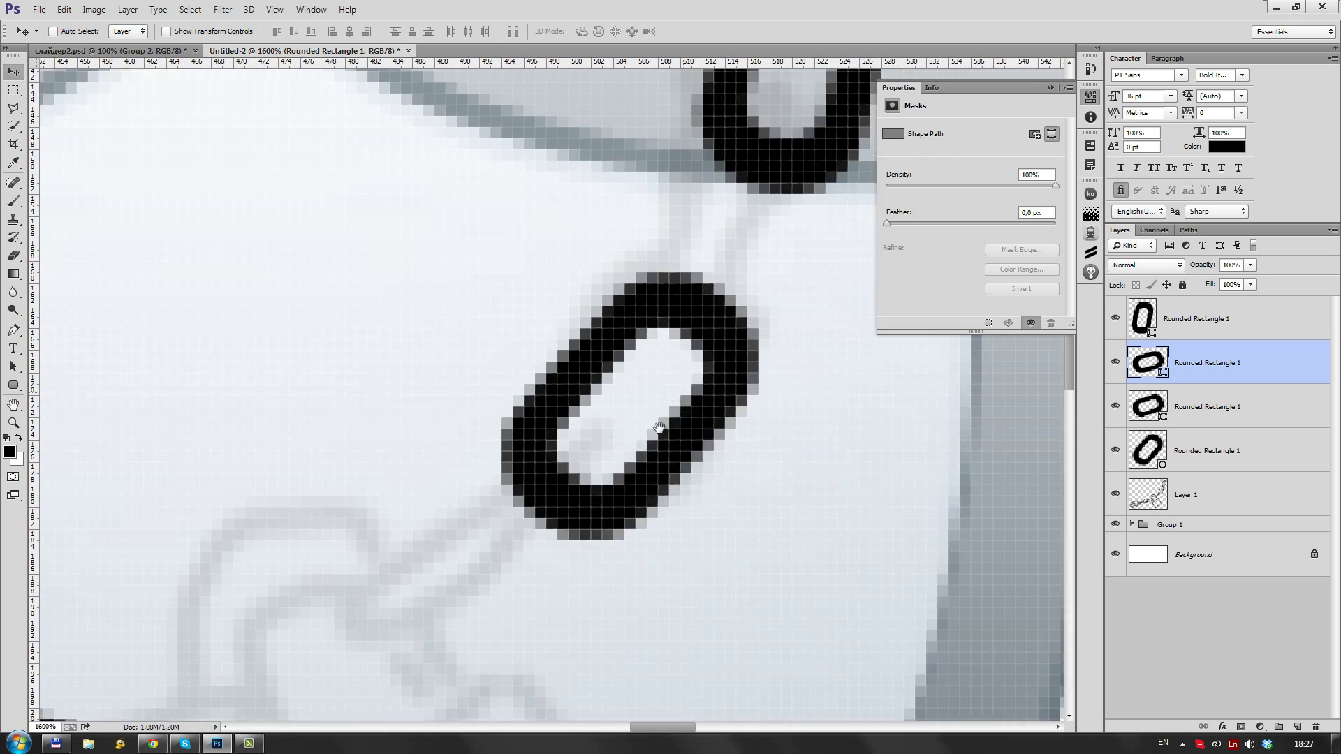
# Draw a thin rounded-rectangle bar and angle it to join two links
pyautogui.press('u')
pyautogui.moveTo(705, 528); pyautogui.dragTo(666, 434)
pyautogui.hotkey('ctrl', 't')
pyautogui.moveTo(667, 523)
pyautogui.mouseDown()
pyautogui.moveTo(720, 318)
pyautogui.moveTo(705, 293)
pyautogui.mouseUp()
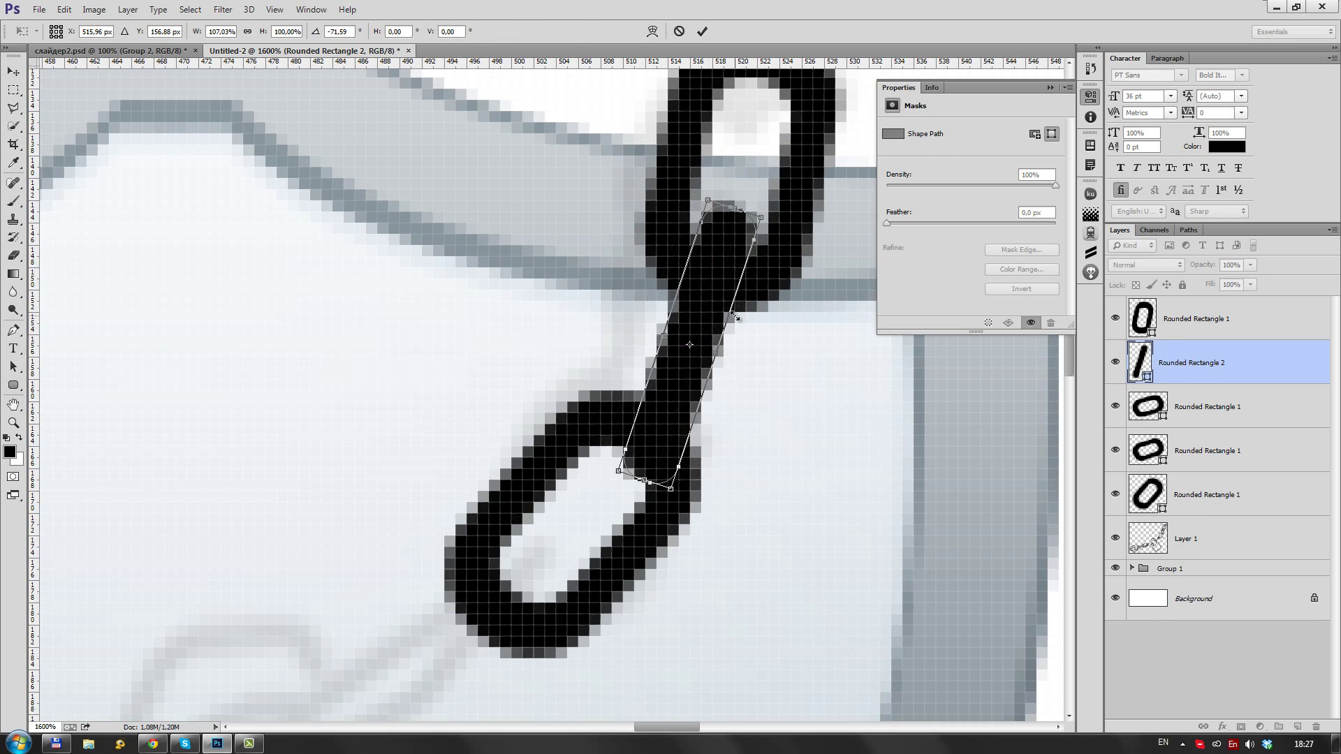
pyautogui.press('Return')
pyautogui.press('v')
pyautogui.moveTo(639, 429); pyautogui.dragTo(674, 394)
# Duplicate the connecting bar between the remaining link pairs, including the first two links
pyautogui.scroll(-5, 669, 392)
pyautogui.scroll(2, 573, 377)
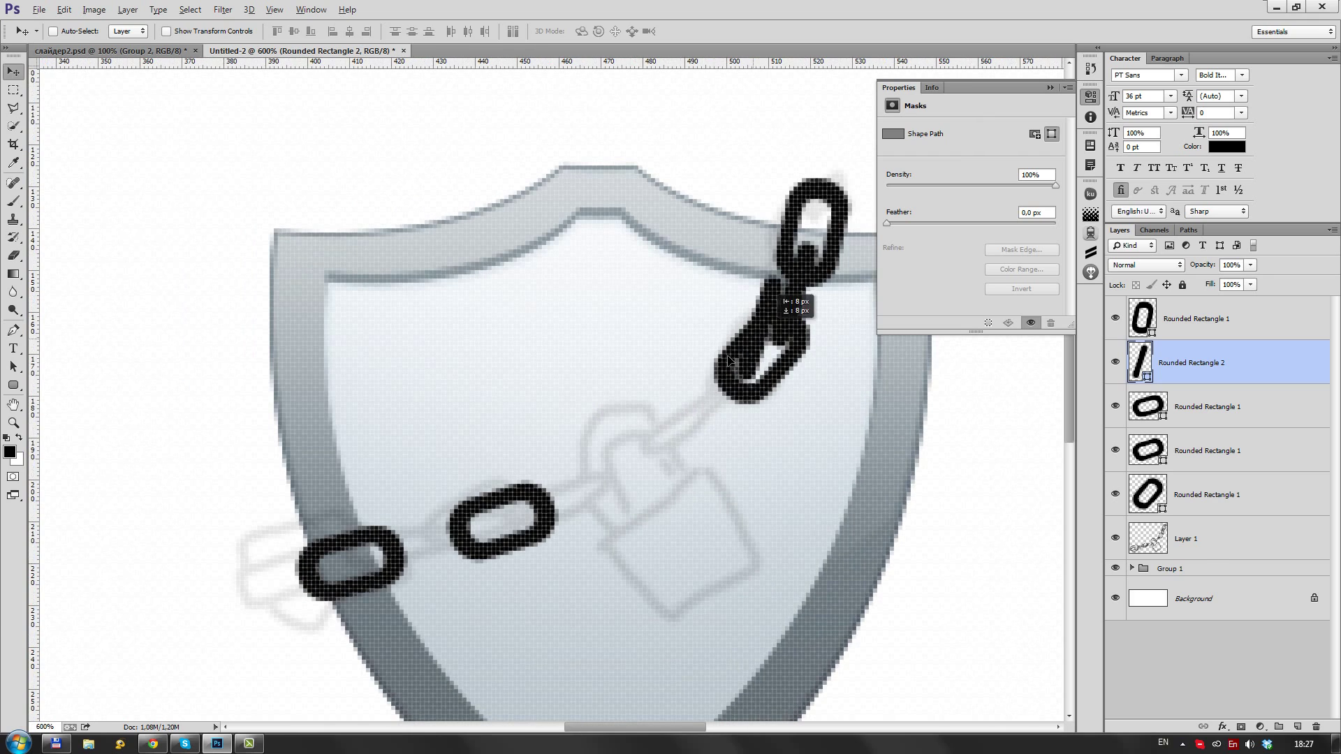
pyautogui.moveTo(789, 293); pyautogui.dragTo(716, 409)
pyautogui.moveTo(798, 390); pyautogui.dragTo(676, 448)
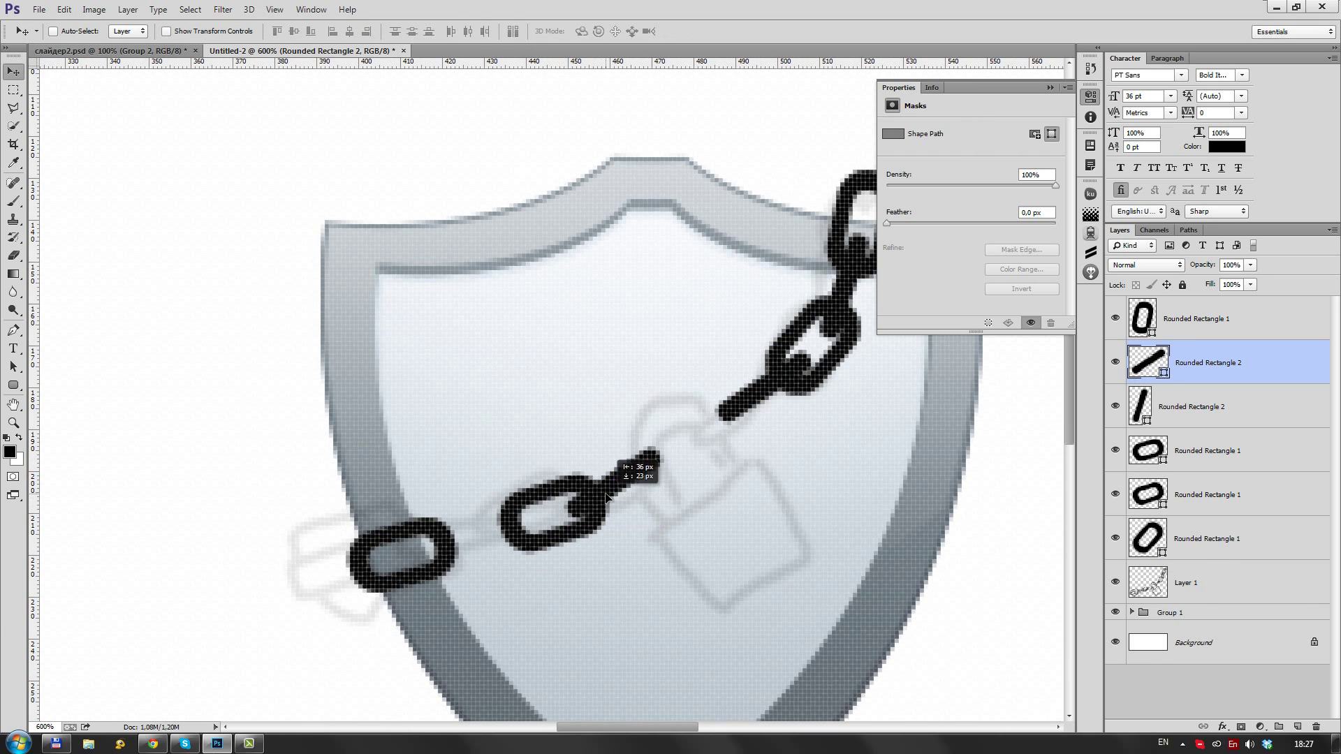
pyautogui.moveTo(605, 496); pyautogui.dragTo(605, 497)
pyautogui.moveTo(629, 474)
pyautogui.keyDown('alt'); pyautogui.mouseDown()
pyautogui.moveTo(528, 567)
pyautogui.moveTo(470, 563)
pyautogui.mouseUp(); pyautogui.keyUp('alt')
# Inspect the chain up close, select the lower bar, and check the lower-left link's fill colour
pyautogui.scroll(-5, 568, 476)
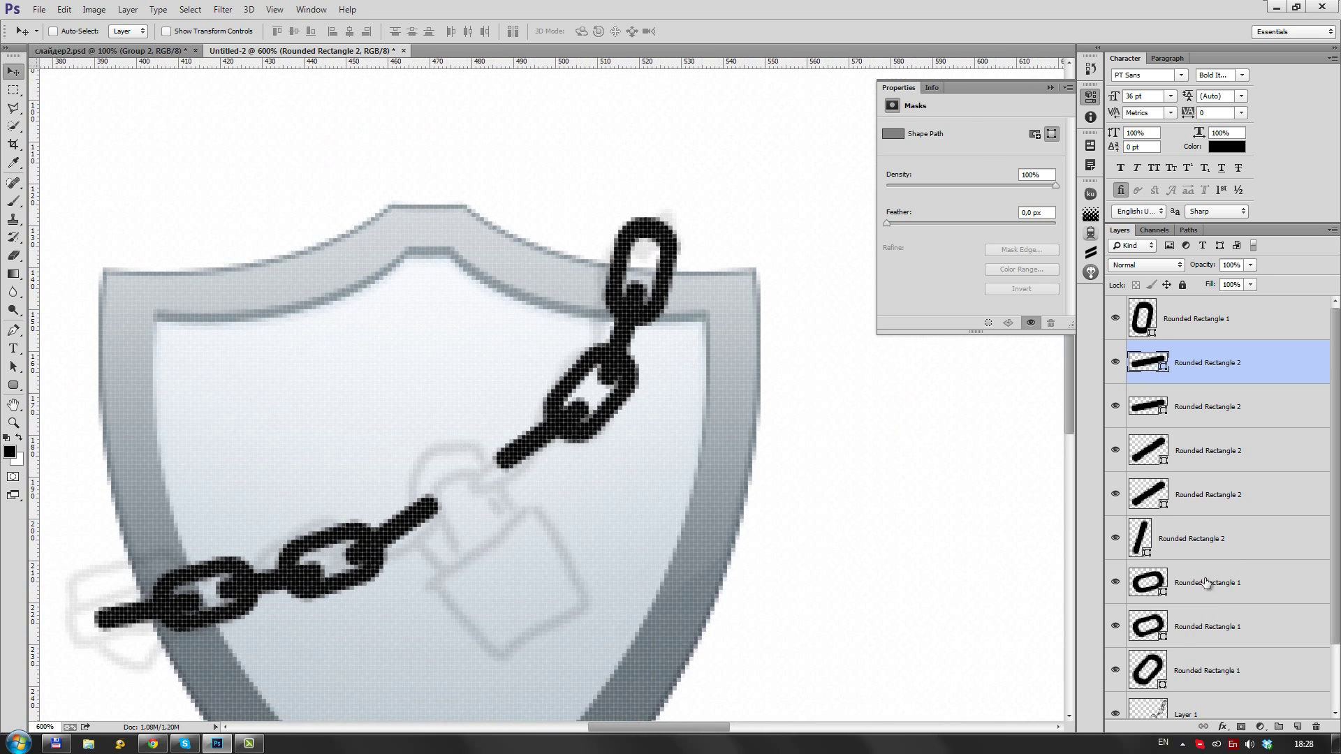
pyautogui.keyDown('ctrl'); pyautogui.click(726, 320); pyautogui.keyUp('ctrl')
pyautogui.moveTo(629, 349); pyautogui.dragTo(726, 320)
pyautogui.scroll(6, 726, 320)
pyautogui.keyDown('ctrl'); pyautogui.click(628, 515); pyautogui.keyUp('ctrl')
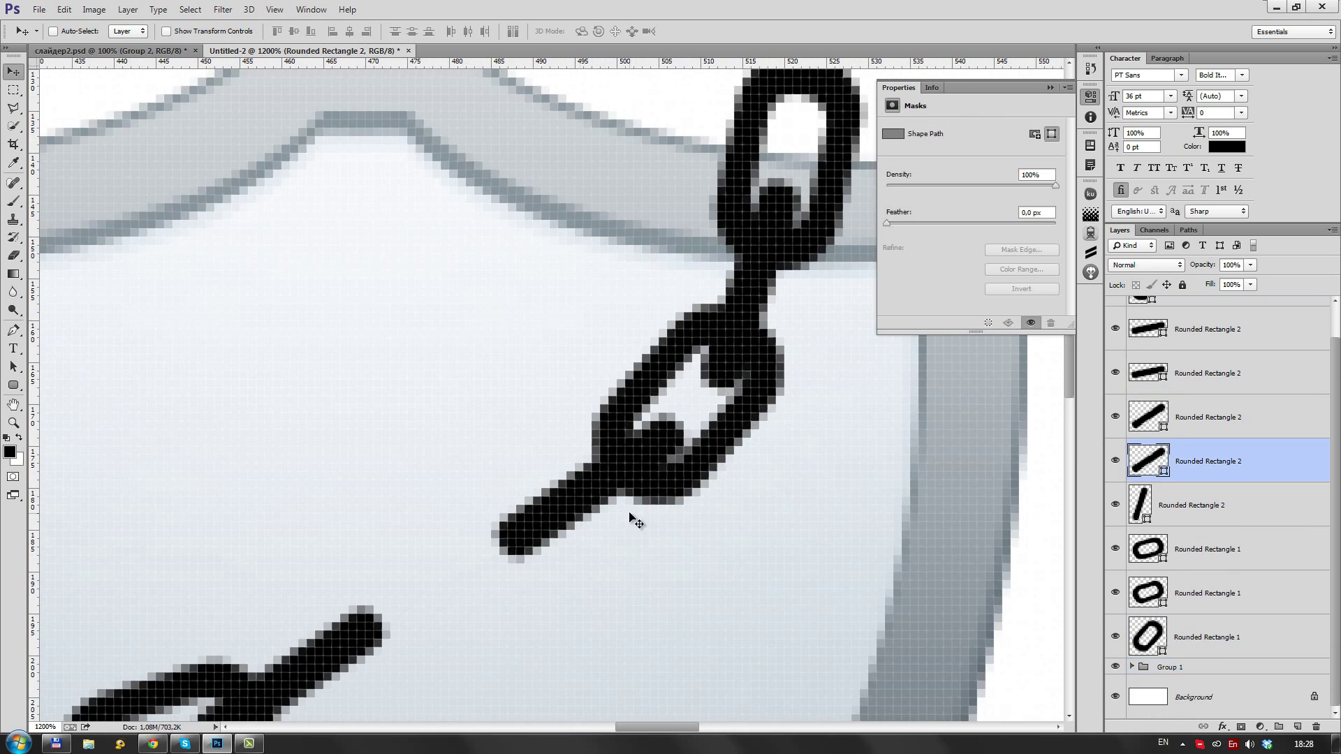
pyautogui.press('a')
pyautogui.press('v')
pyautogui.doubleClick(1148, 636)
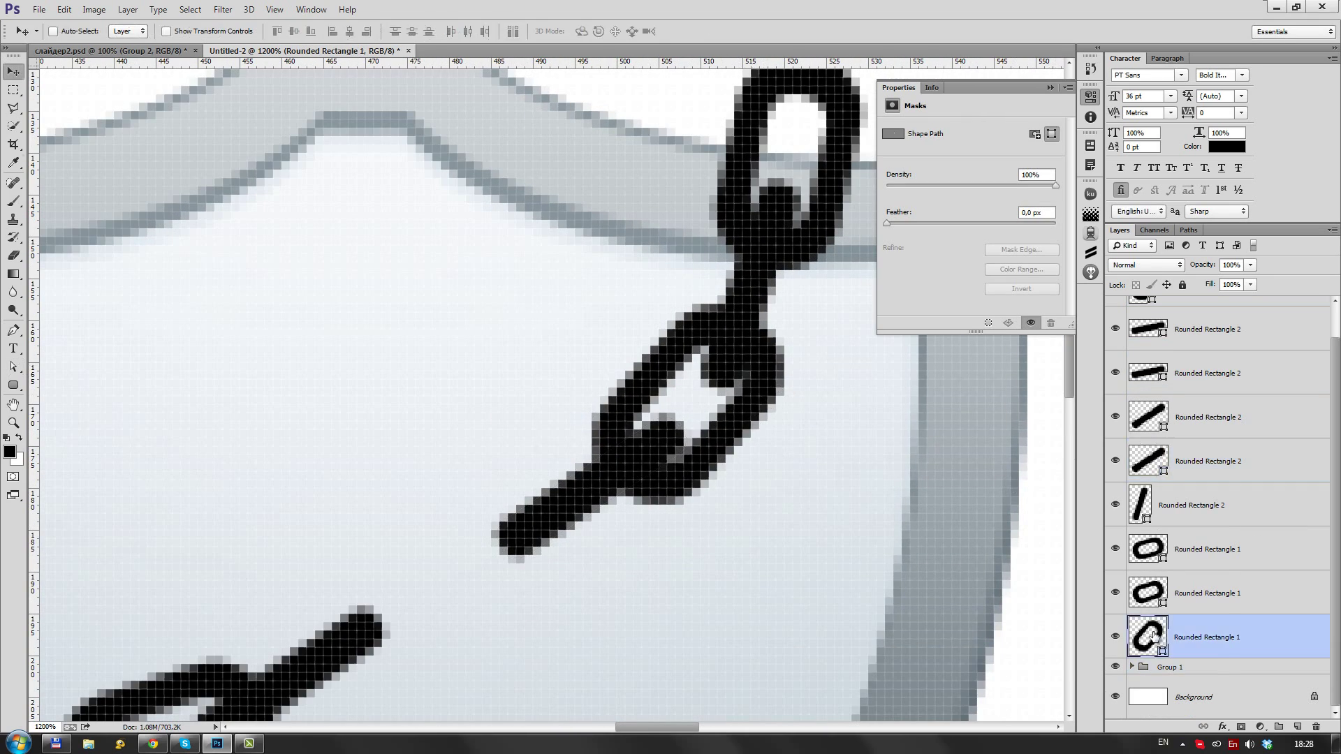
pyautogui.press('Return')
# Try Satin shading with different contours on the lower-left link, then remove it
pyautogui.click(923, 341)
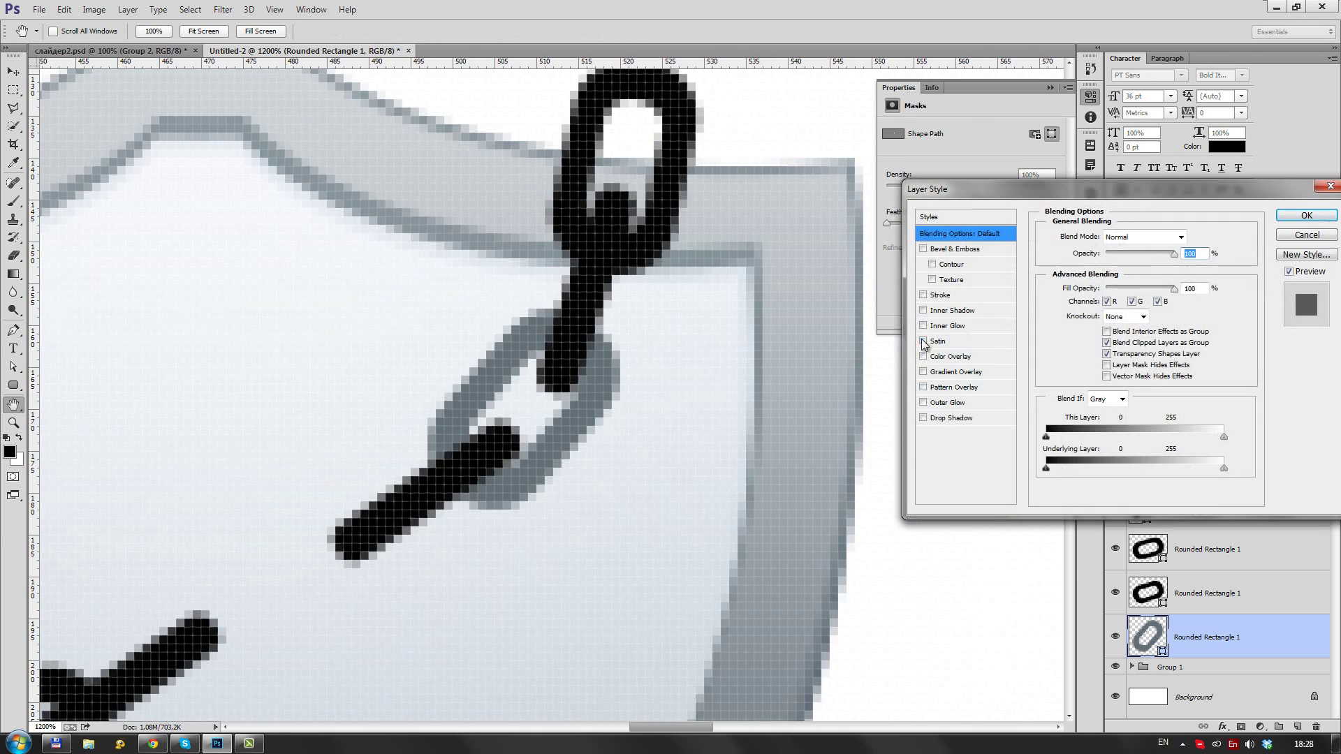
pyautogui.click(1117, 332)
pyautogui.click(1066, 366)
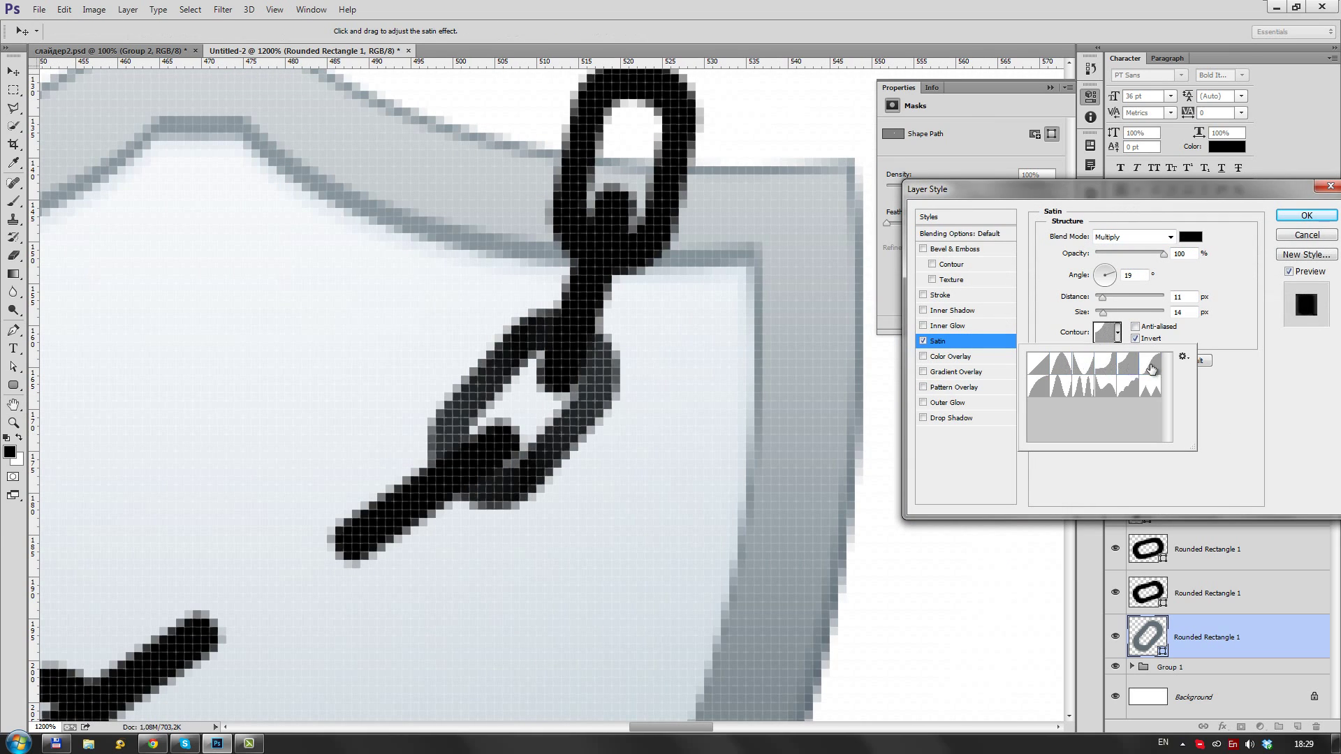
pyautogui.click(1039, 391)
pyautogui.doubleClick(1039, 392)
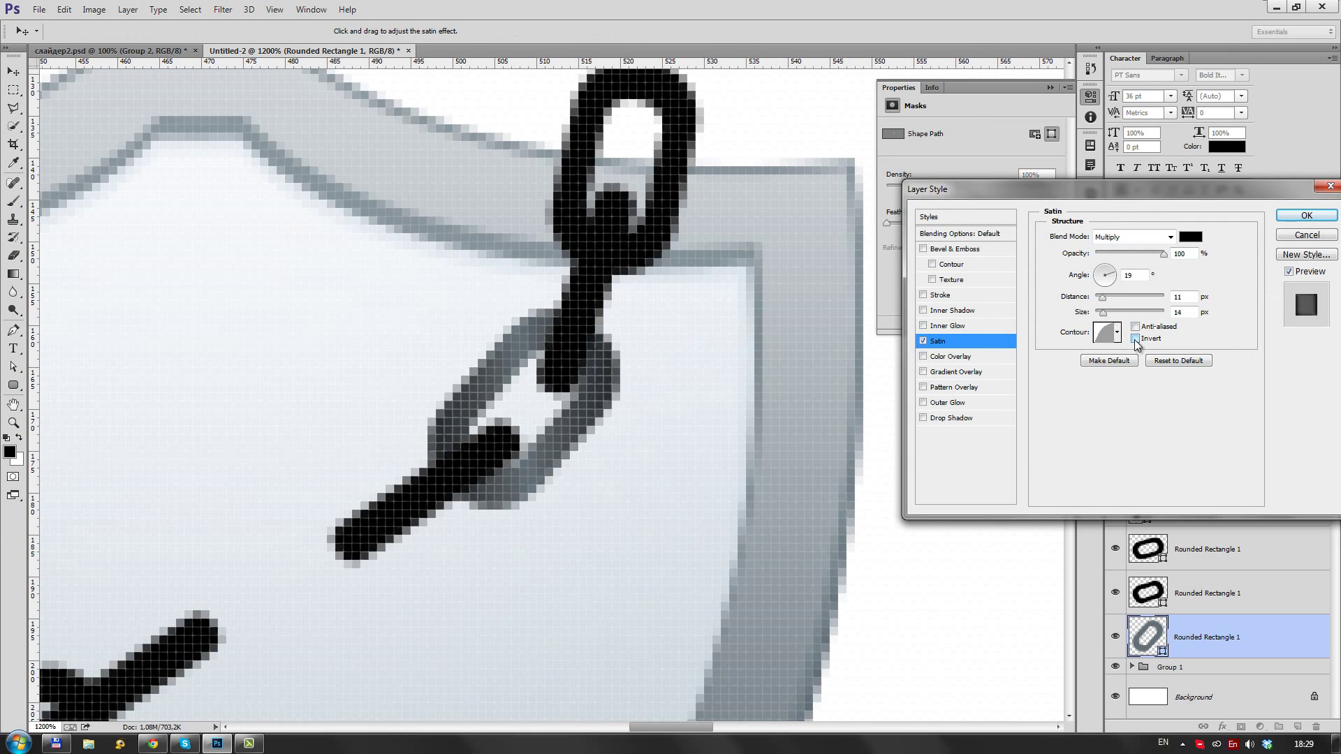
# Add a Normal, 100% light-blue Inner Glow of size 5 to the link
pyautogui.click(923, 341)
pyautogui.click(1132, 237)
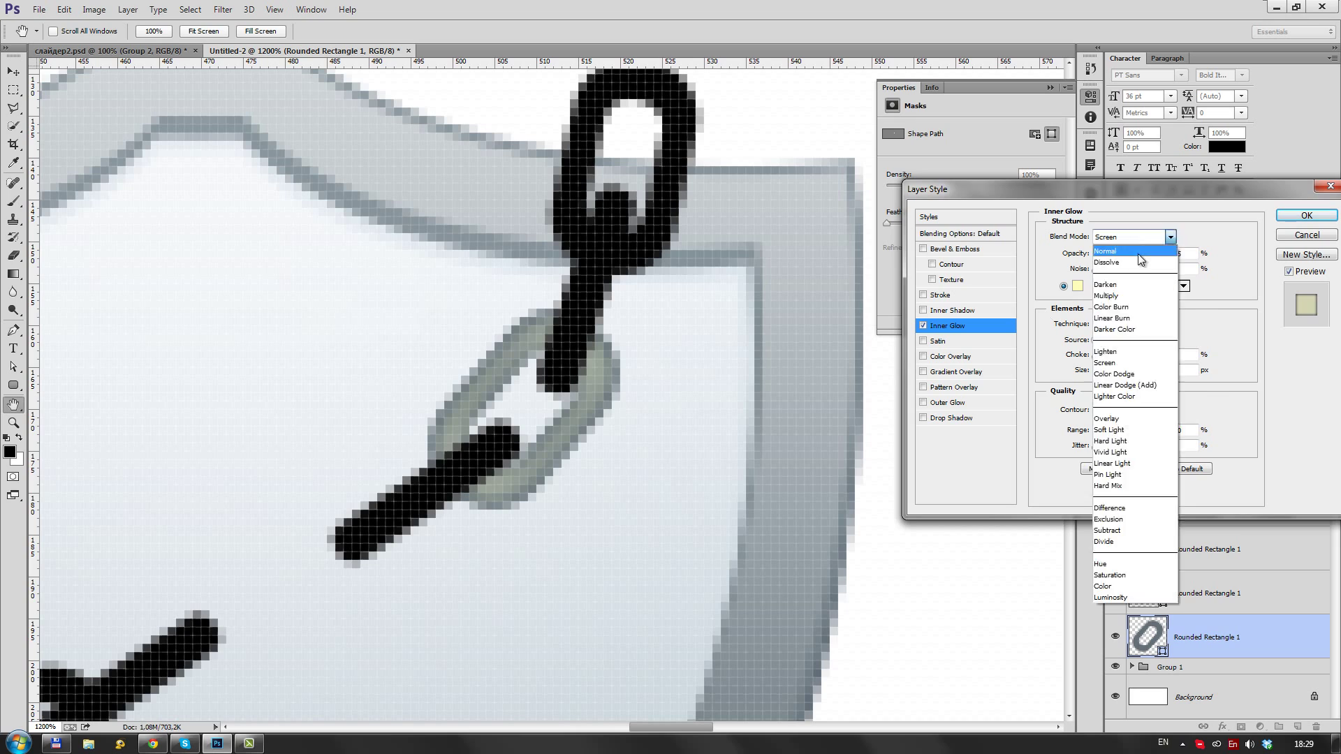
pyautogui.click(1077, 286)
pyautogui.click(620, 446)
pyautogui.click(1183, 448)
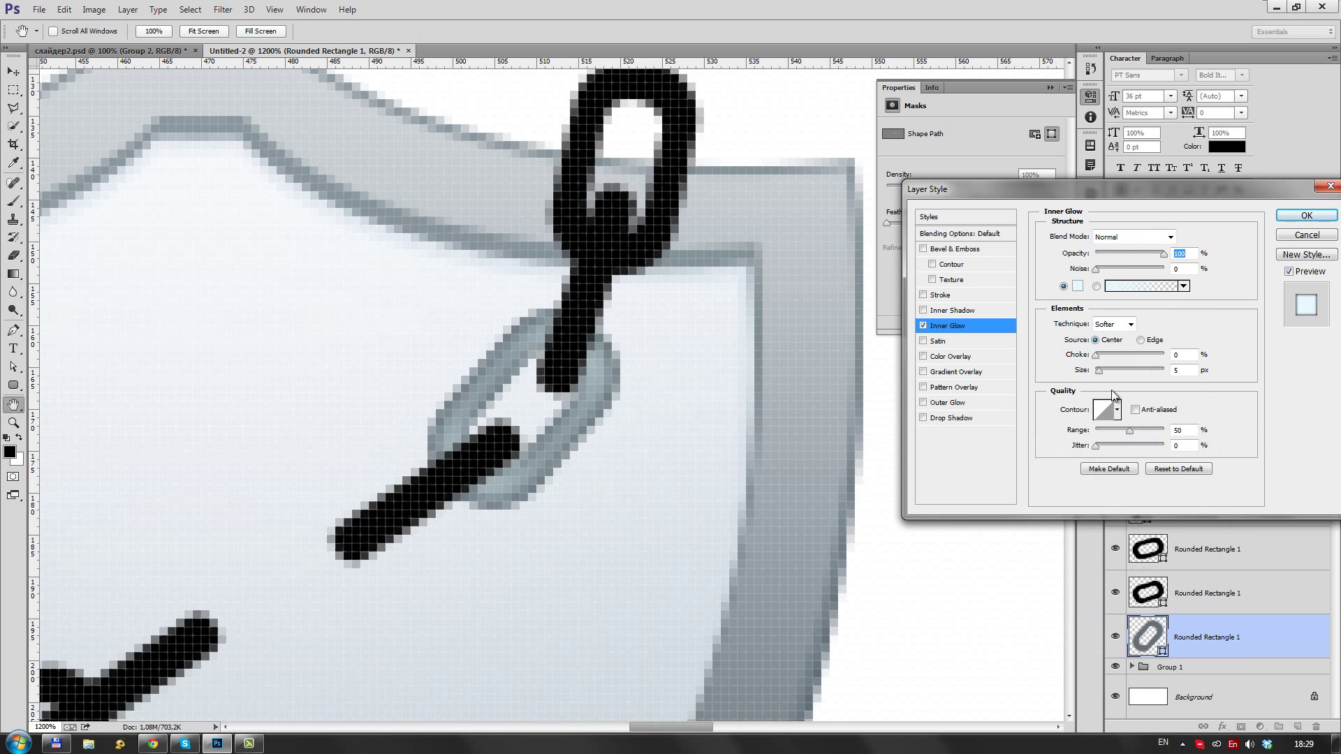
pyautogui.click(1100, 371)
pyautogui.click(1305, 217)
# Copy the effects to the other chain layers, fill them #607177, and move the top link down
pyautogui.moveTo(1314, 461); pyautogui.dragTo(1315, 462)
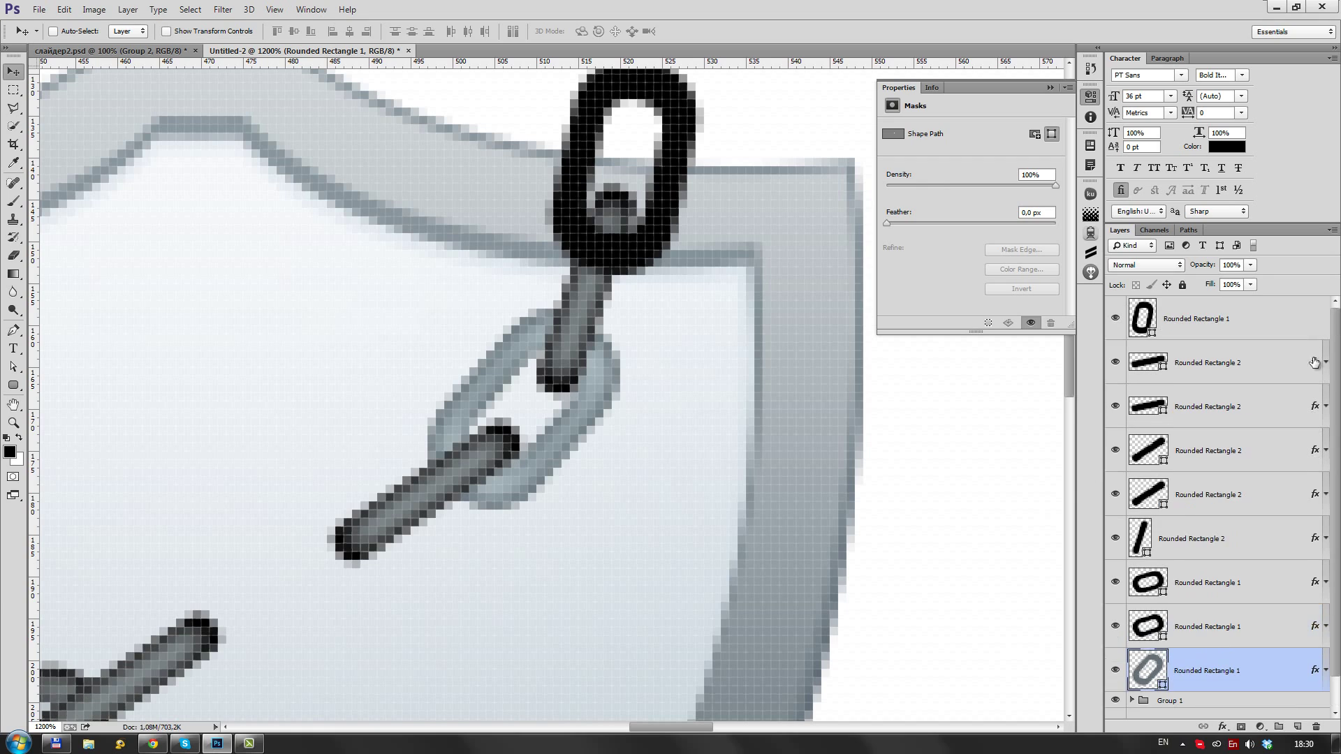
pyautogui.doubleClick(1145, 537)
pyautogui.press('Return')
pyautogui.doubleClick(1147, 494)
pyautogui.write('607177')
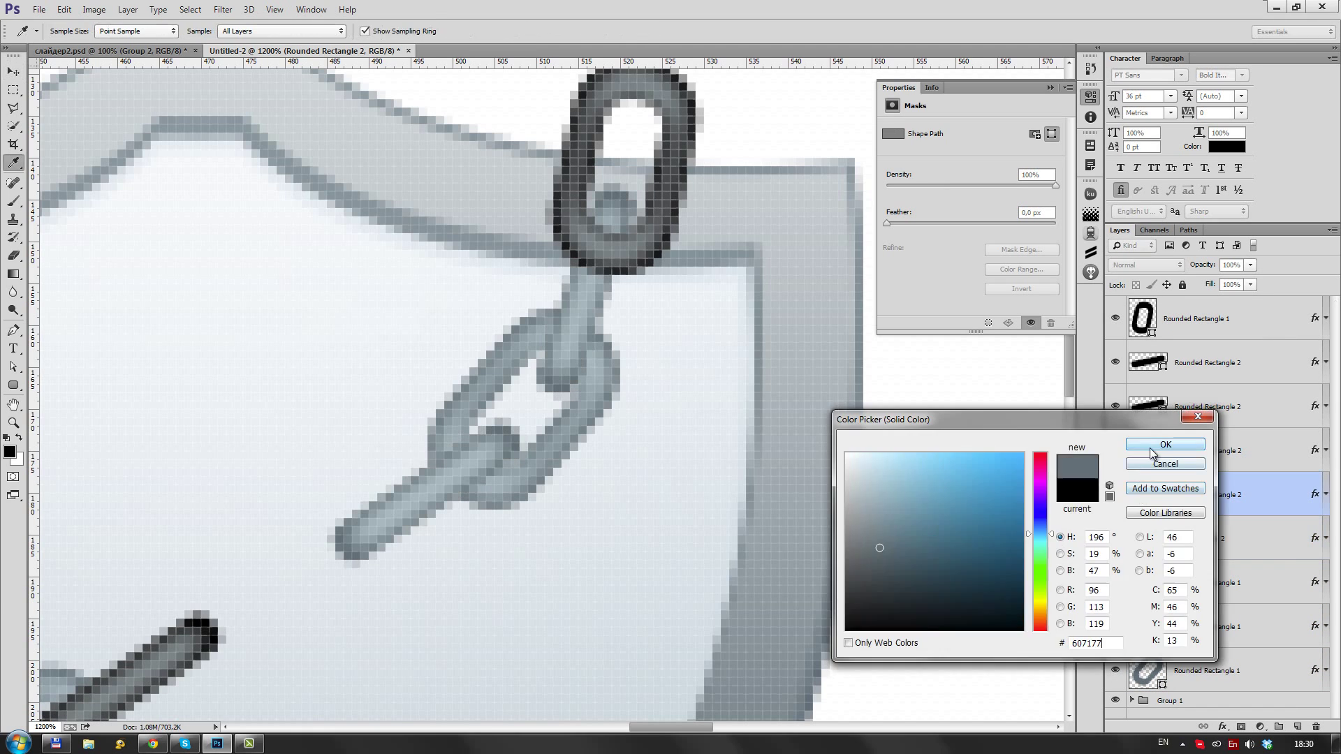
pyautogui.press('Return')
pyautogui.doubleClick(1147, 362)
pyautogui.press('Return')
pyautogui.click(1215, 321)
pyautogui.moveTo(1215, 321); pyautogui.dragTo(1215, 560)
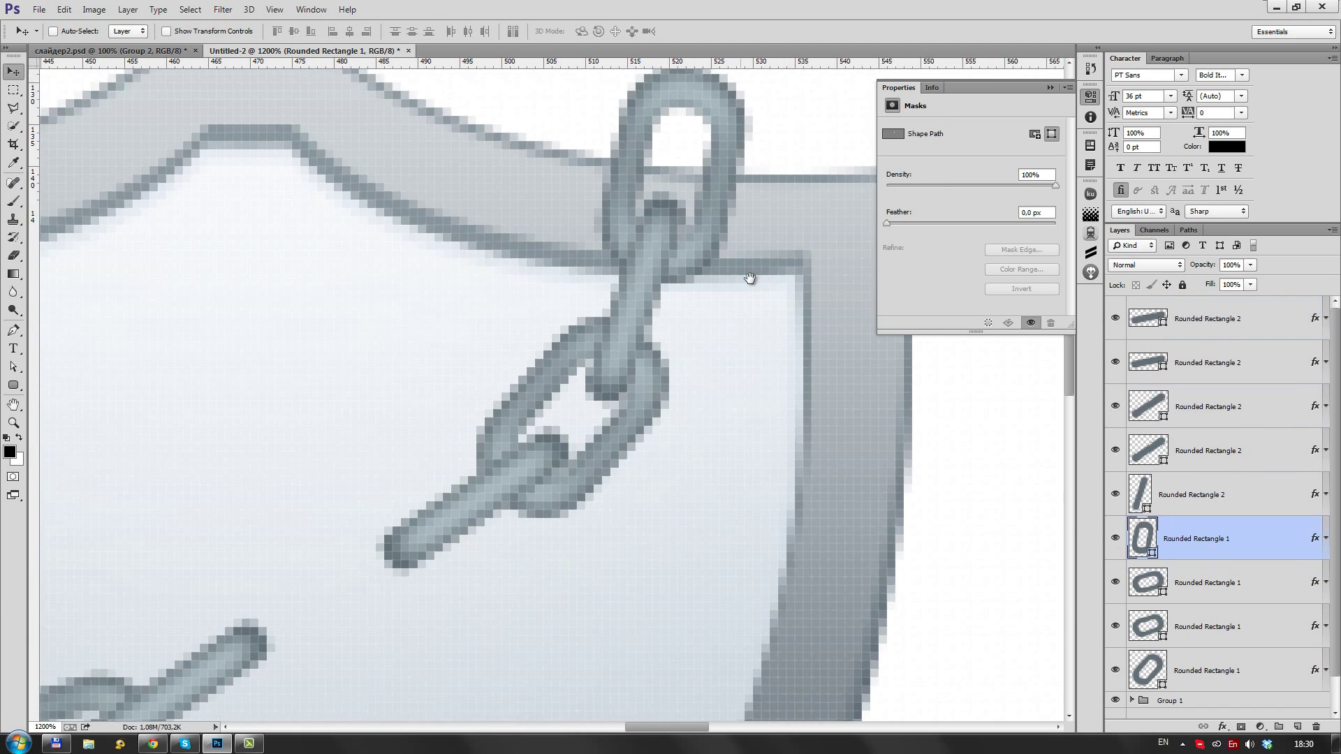
# Add an Inner Shadow at 90°, 1 px distance, coloured #daf5ff to the bottom link
pyautogui.doubleClick(1271, 671)
pyautogui.click(952, 310)
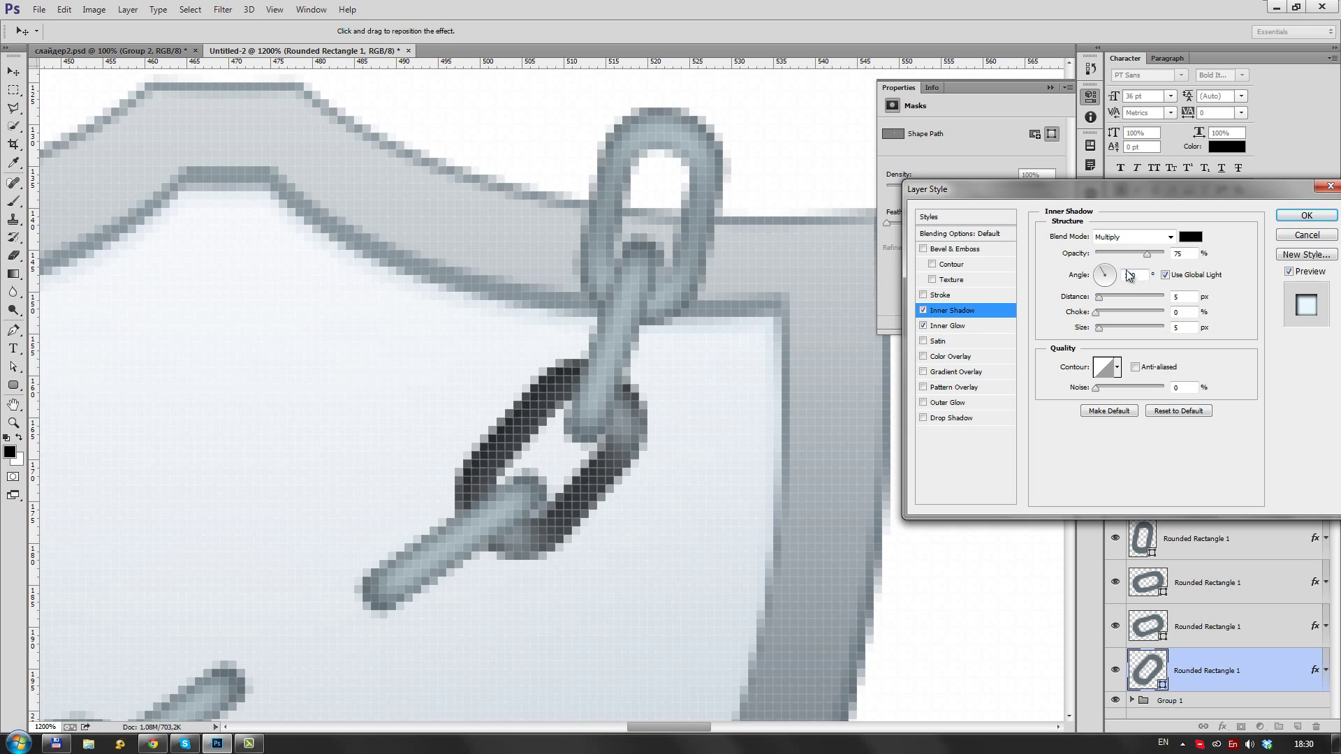
pyautogui.write('90')
pyautogui.press('Tab')
pyautogui.write('1')
pyautogui.press('Tab')
pyautogui.press('Tab')
pyautogui.write('1')
pyautogui.click(1192, 238)
pyautogui.click(872, 452)
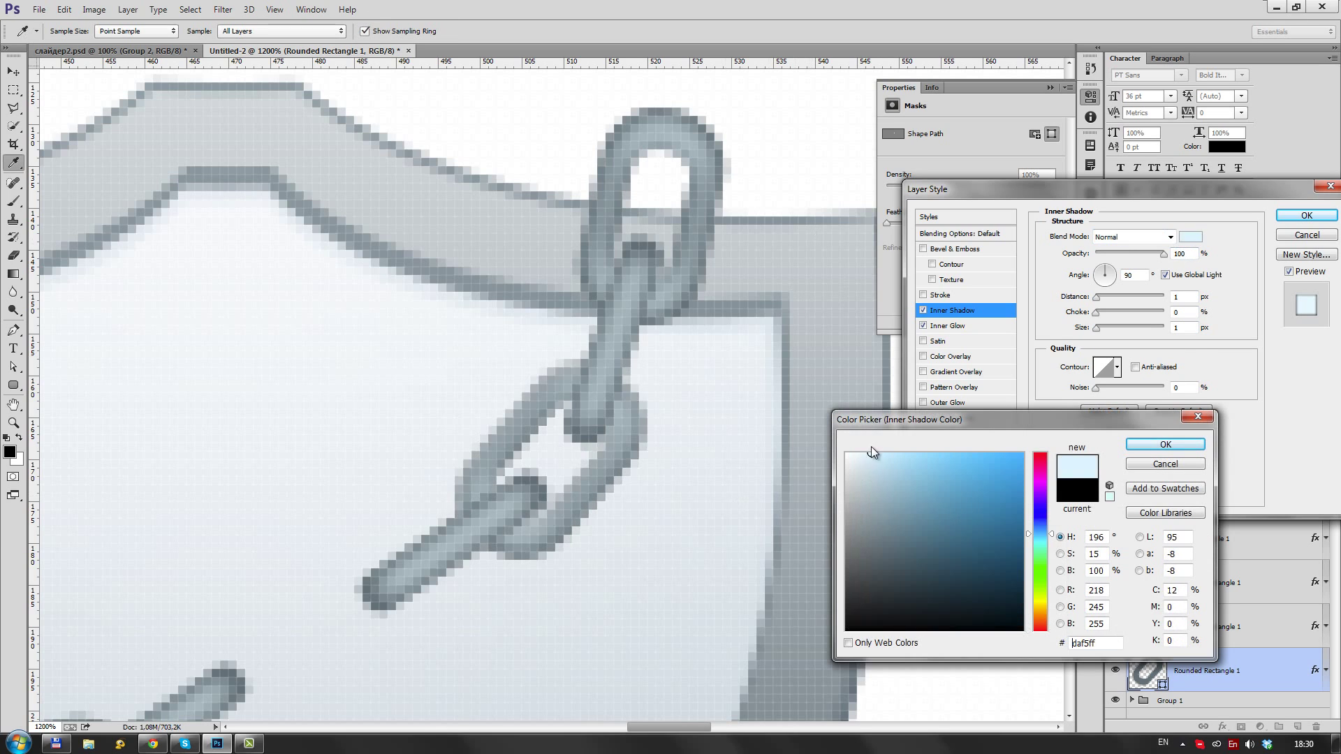
pyautogui.click(1164, 447)
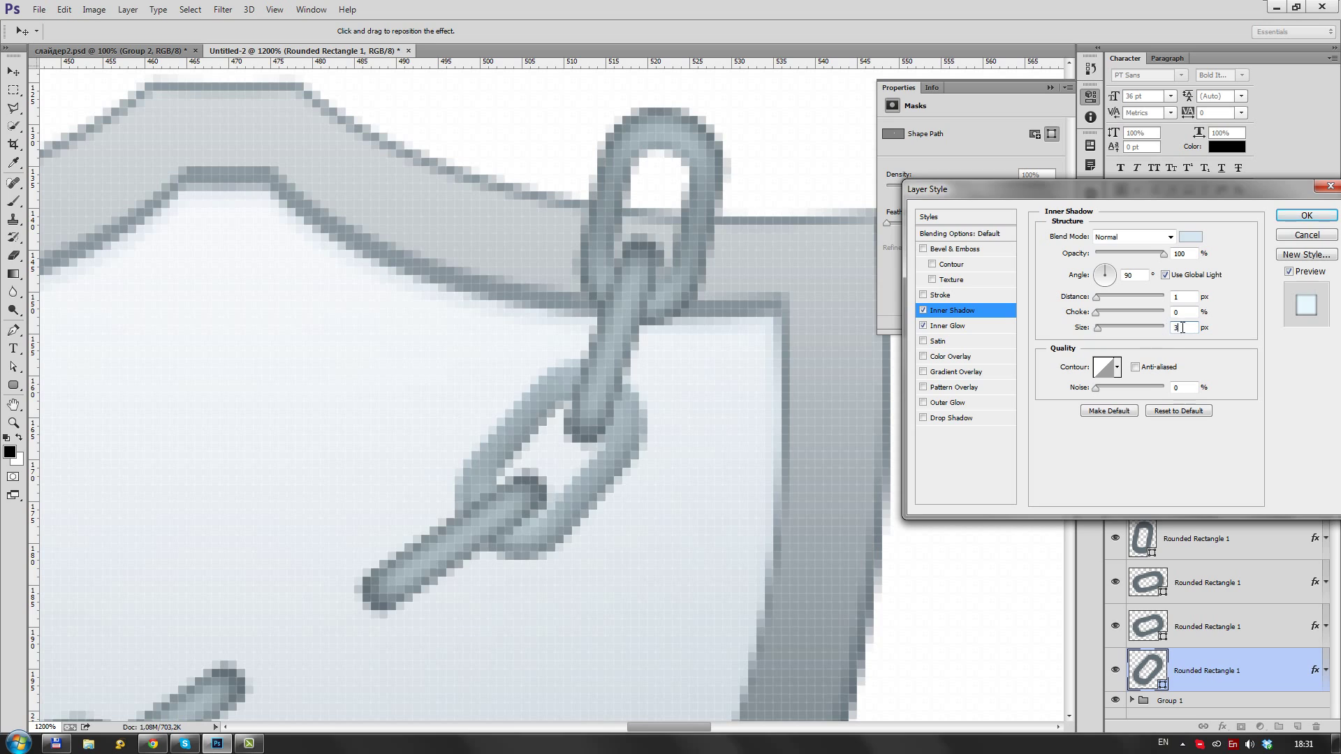
# Add a 1 px pale blue-grey Stroke and apply the link's layer styles
pyautogui.click(935, 299)
pyautogui.write('1')
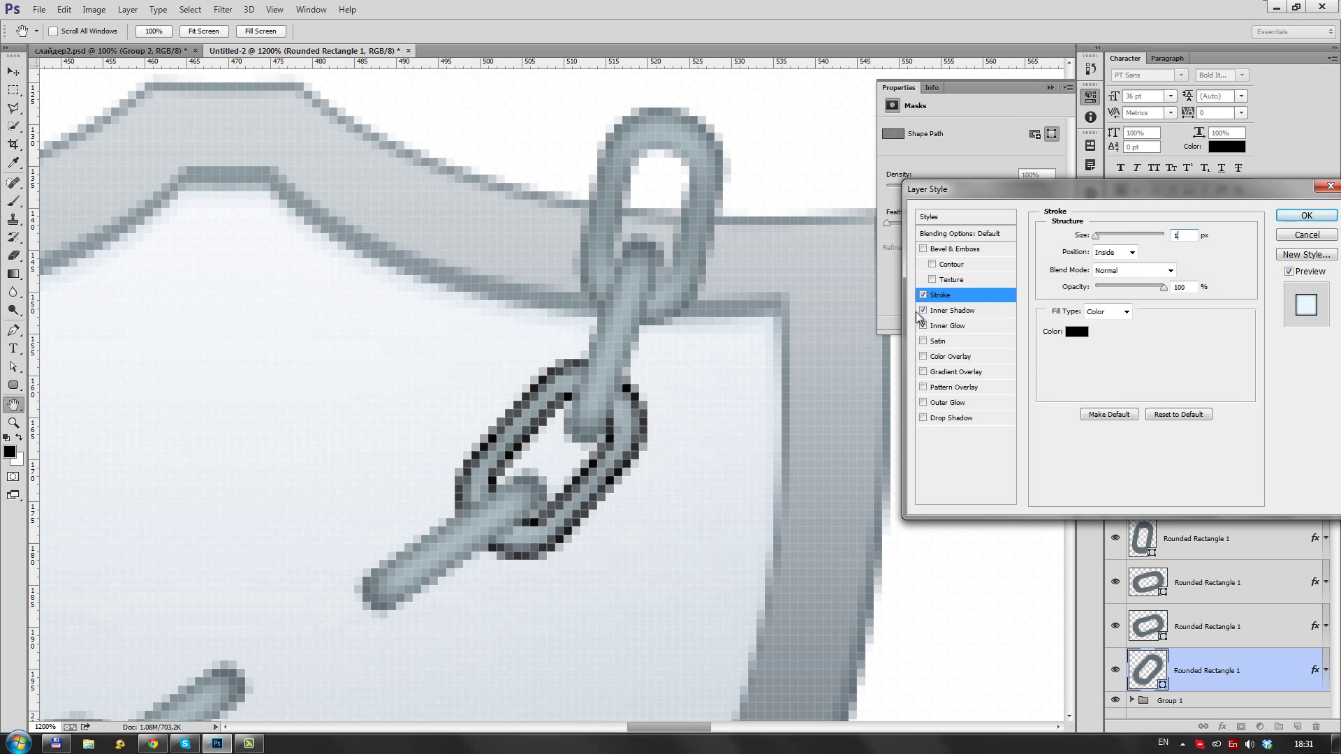
pyautogui.click(1078, 335)
pyautogui.moveTo(864, 470); pyautogui.dragTo(868, 482)
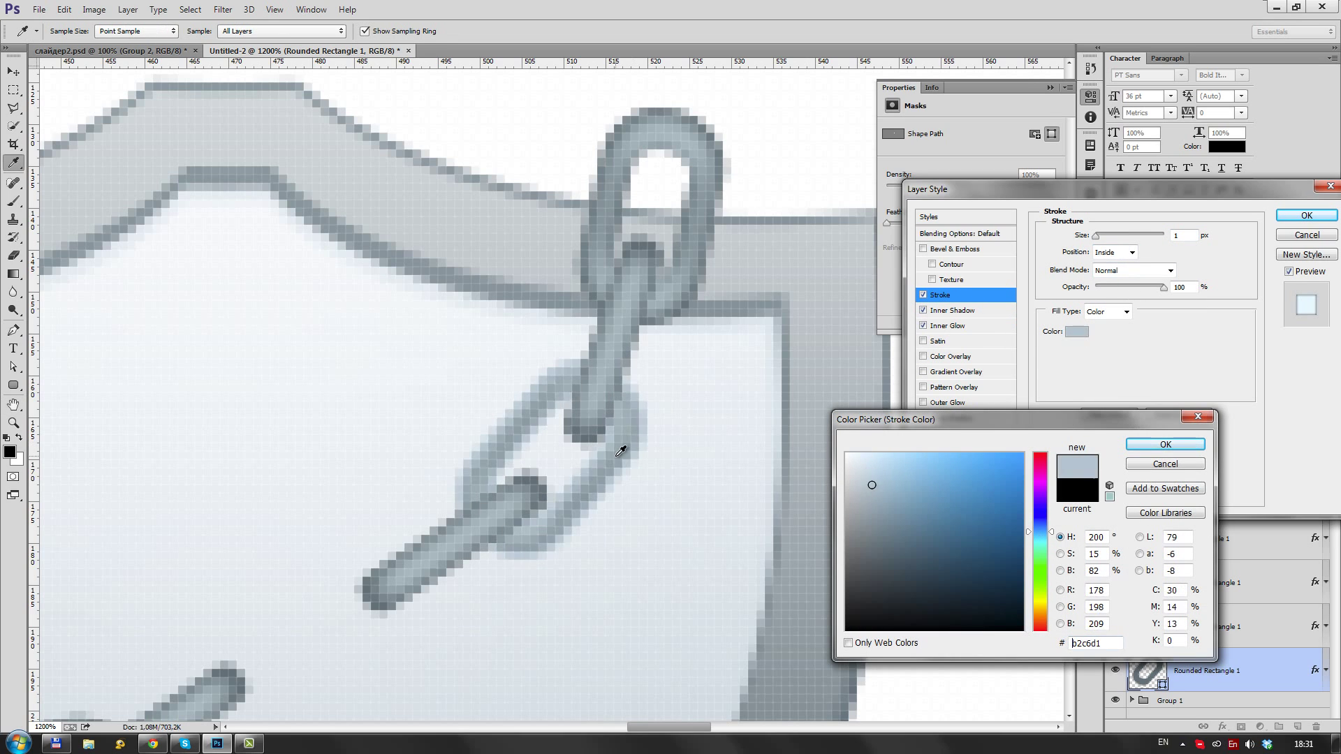
pyautogui.click(1165, 444)
pyautogui.click(952, 310)
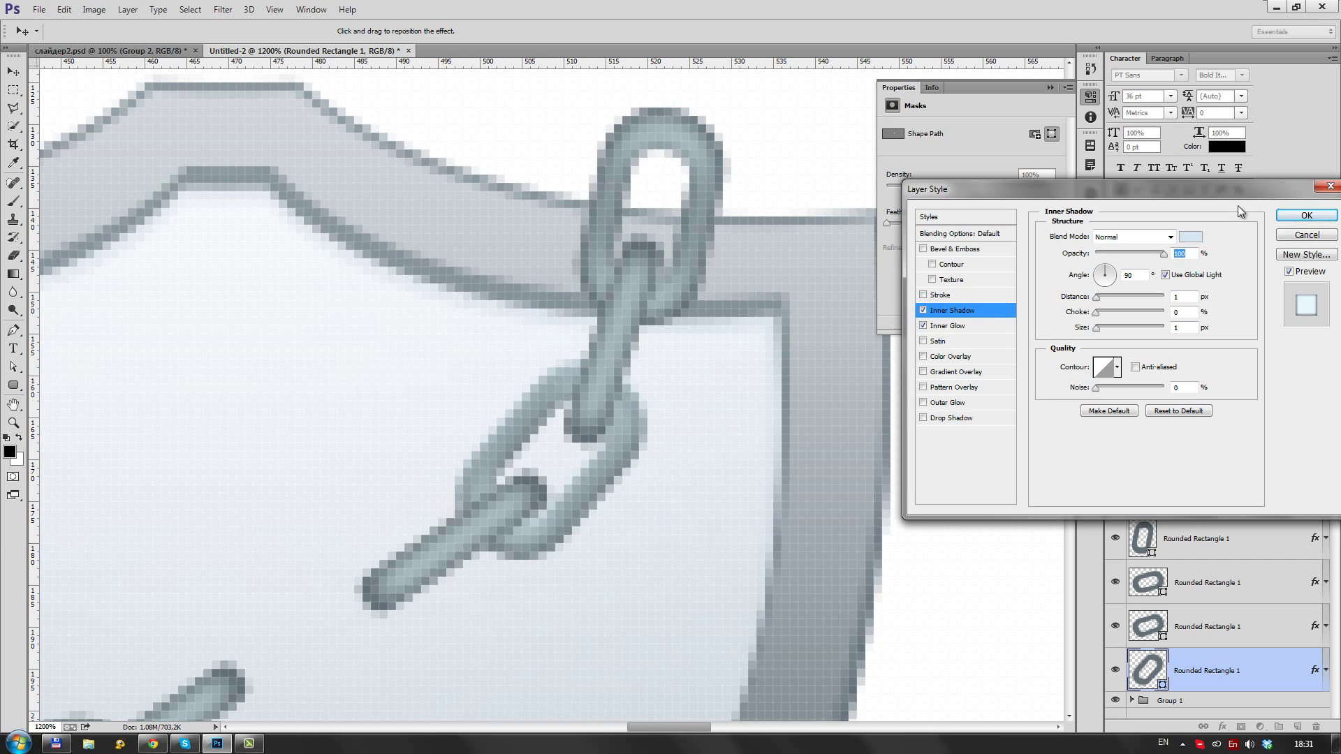
pyautogui.click(1306, 216)
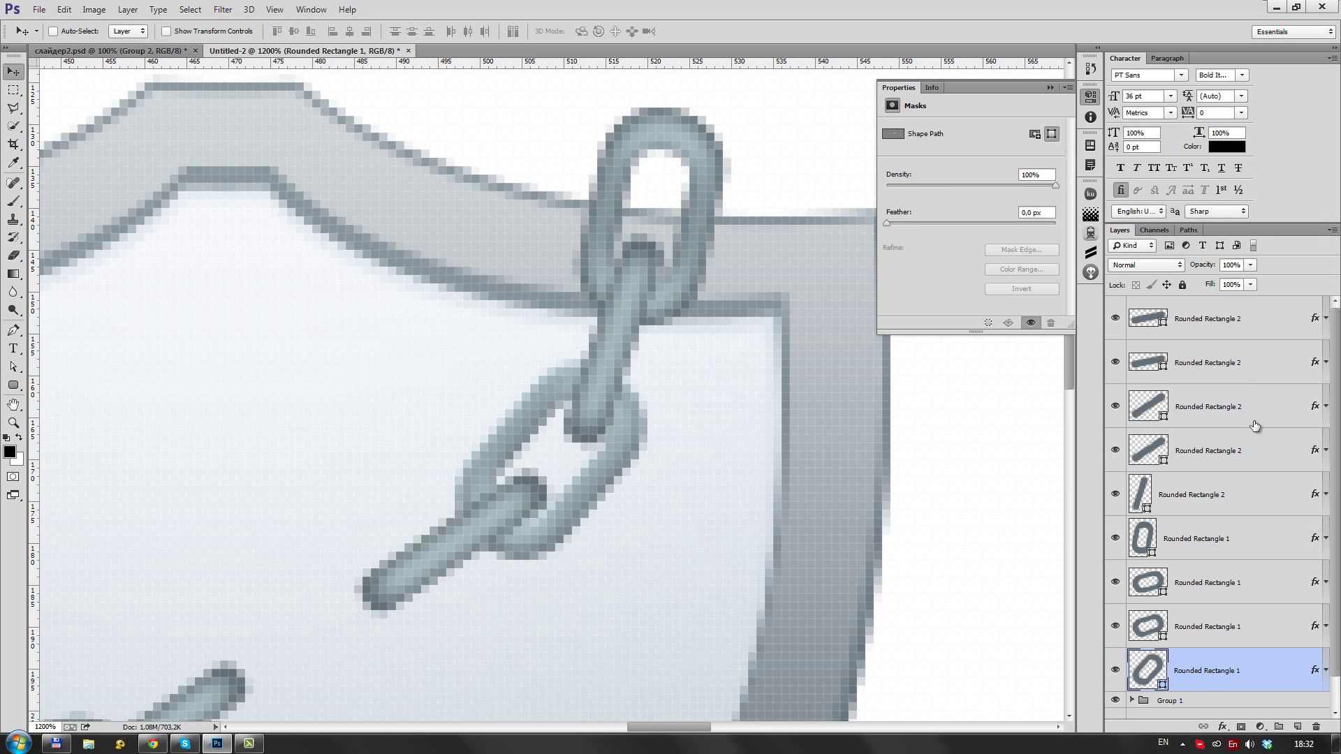
# Zoom out to view the whole grey-blue chain across the shield
pyautogui.scroll(-2, 662, 416)
pyautogui.scroll(-2, 662, 416)
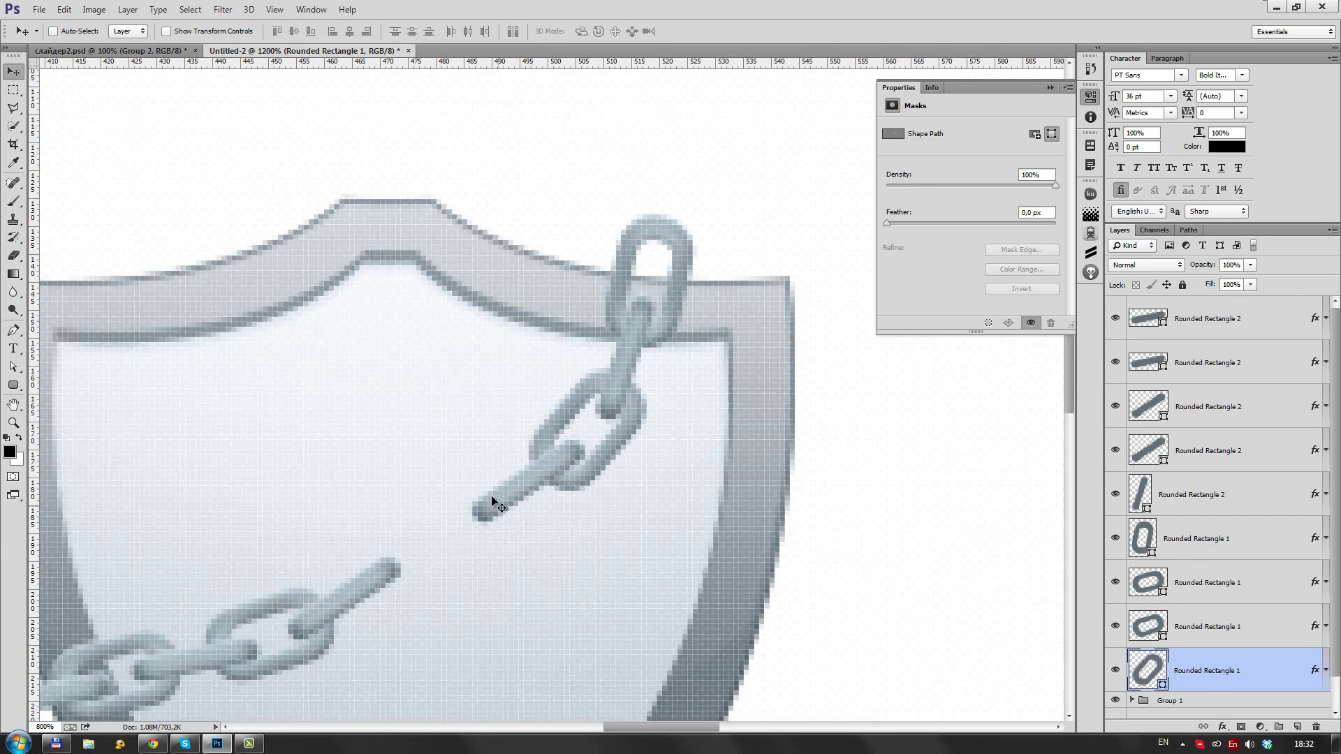
pyautogui.scroll(-1, 663, 416)
pyautogui.scroll(-1, 662, 417)
pyautogui.scroll(-3, 663, 417)
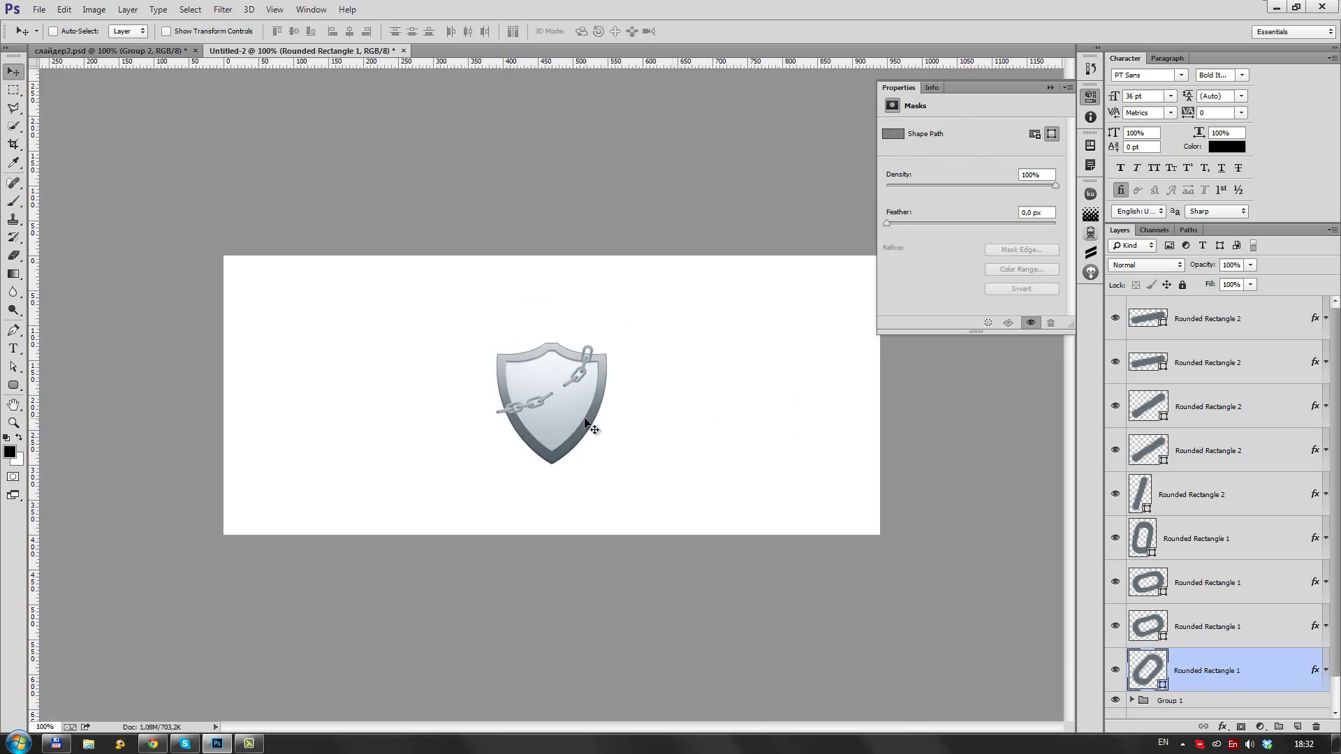
pyautogui.scroll(4, 599, 380)
pyautogui.scroll(2, 723, 274)
# Pen-draw a highlight strip on a chain link as a shape, setting its blend mode and pale colour
pyautogui.scroll(-3, 597, 400)
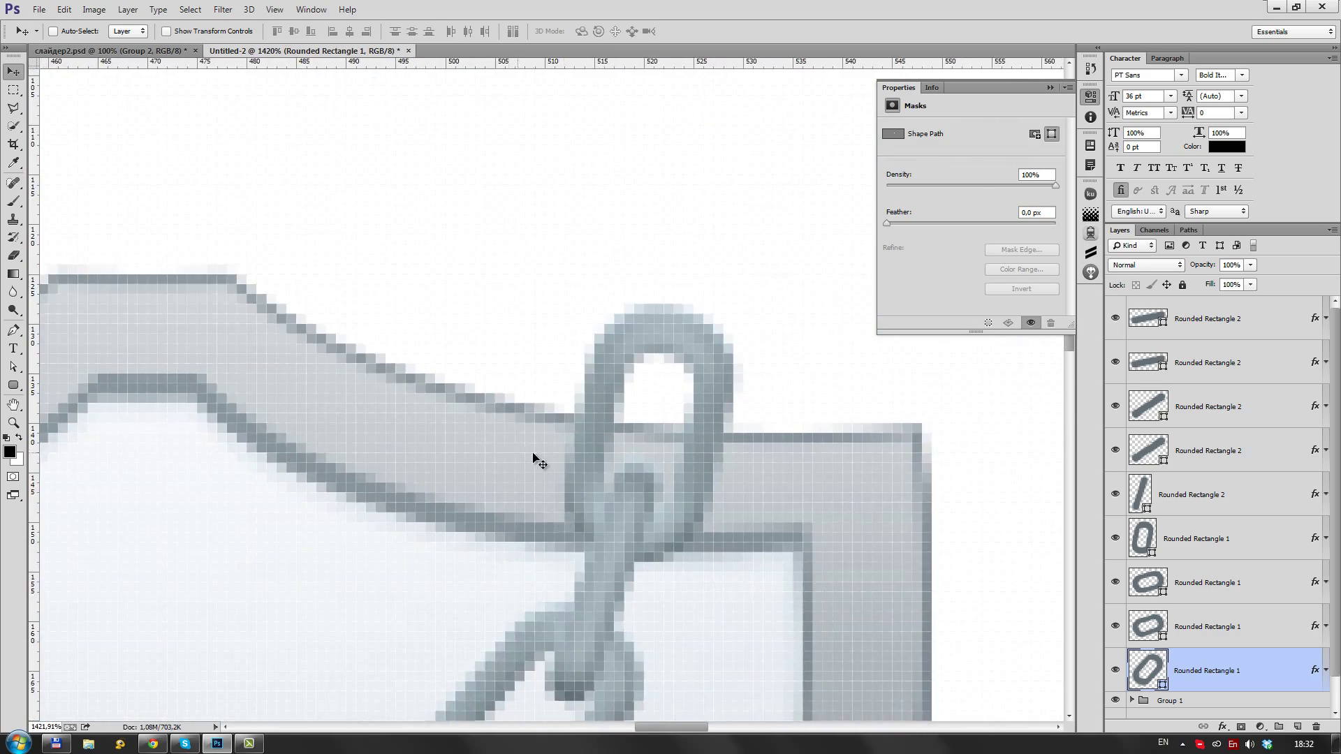
pyautogui.scroll(7, 632, 416)
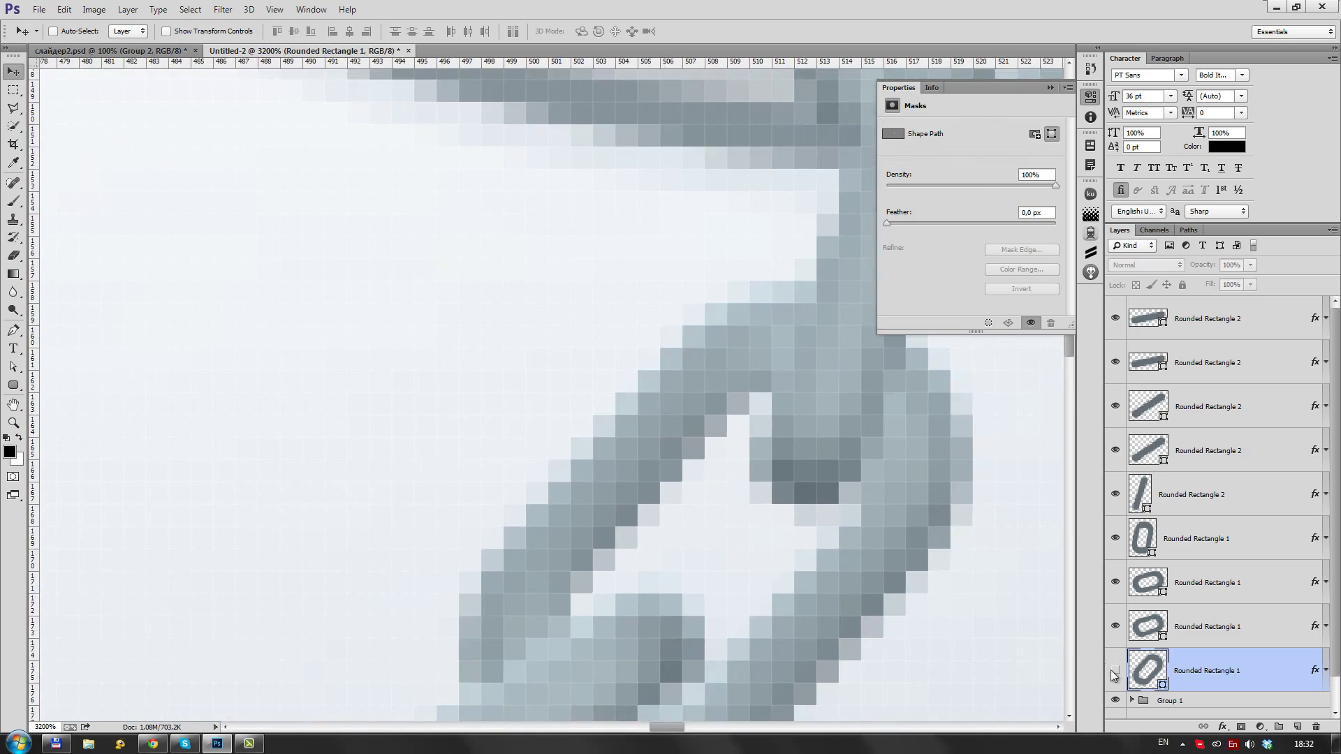
pyautogui.press('p')
pyautogui.hotkey('ctrl', 'shift', 'alt', 'n')
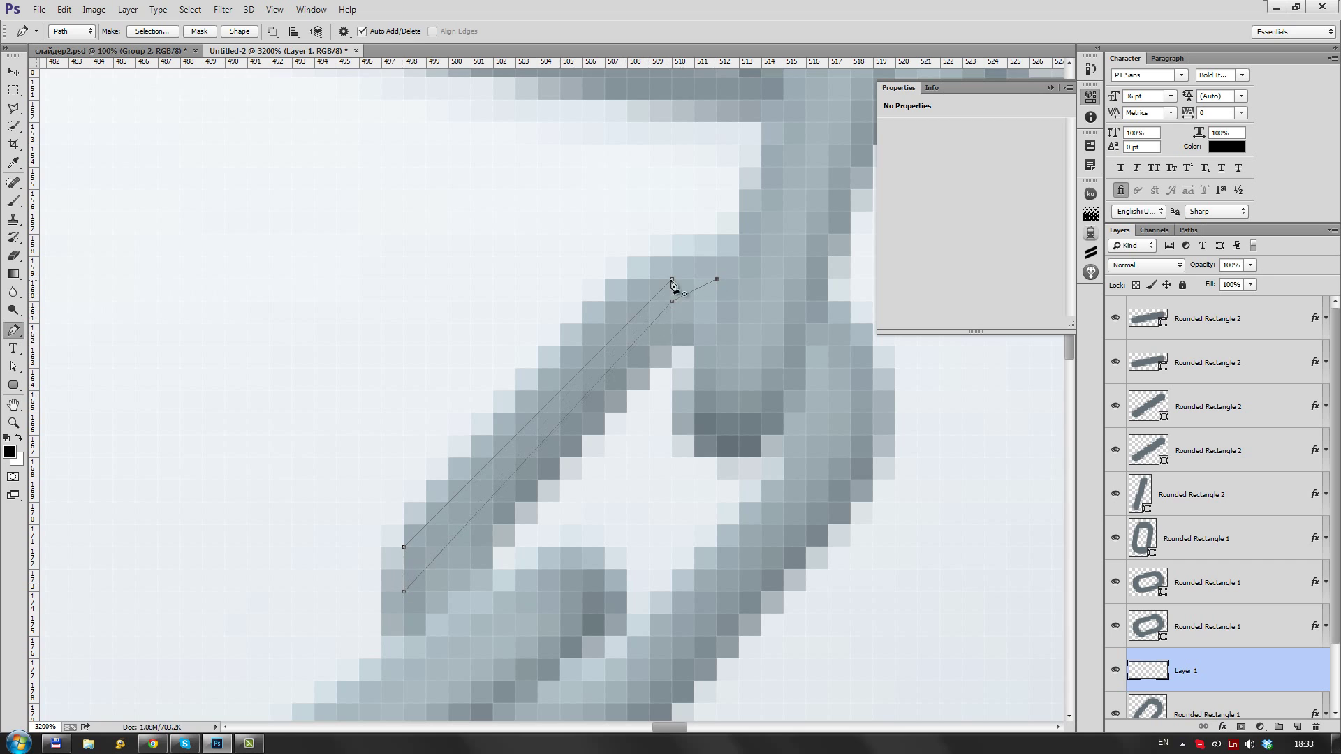
pyautogui.click(671, 281)
pyautogui.click(239, 30)
pyautogui.click(1145, 265)
pyautogui.doubleClick(1147, 671)
pyautogui.click(1182, 443)
# Lower the first link highlight's opacity so it is semi-transparent
pyautogui.hotkey('ctrl', '1')
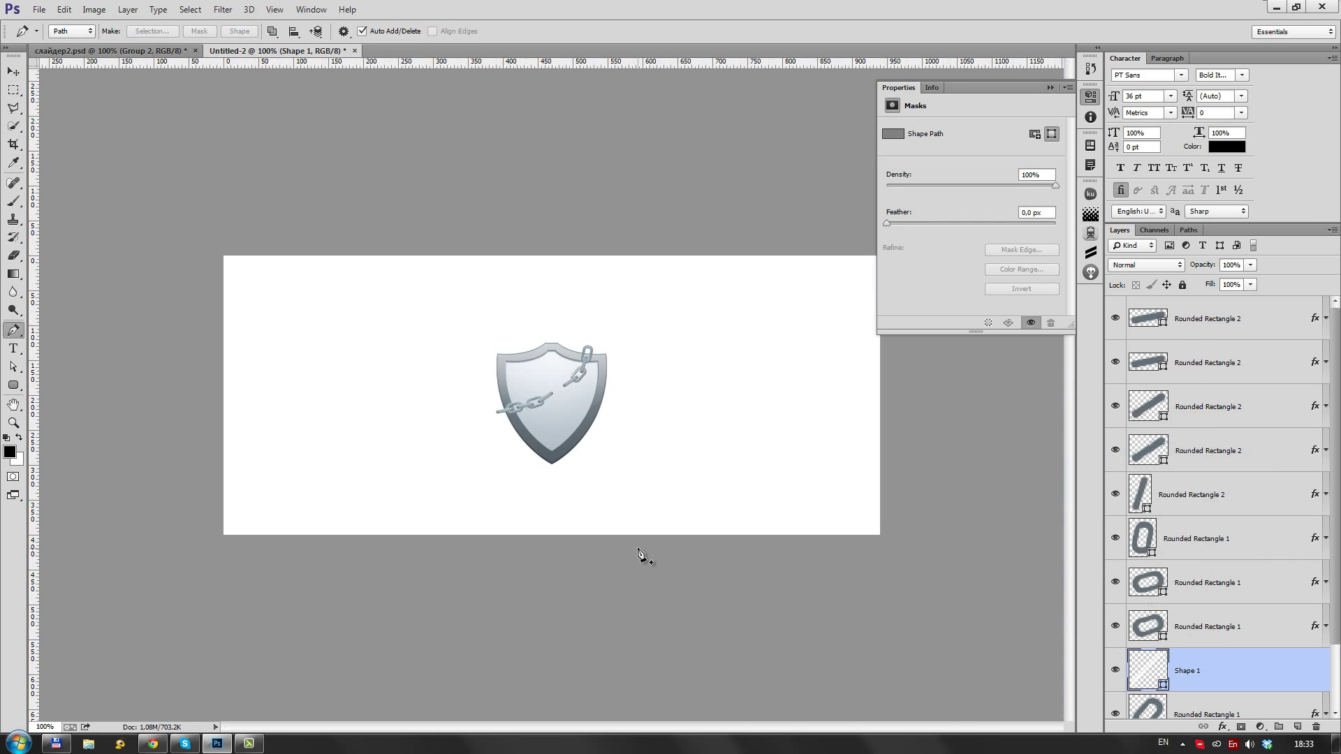
pyautogui.scroll(5, 698, 377)
pyautogui.scroll(5, 706, 365)
pyautogui.click(1250, 265)
pyautogui.click(15, 71)
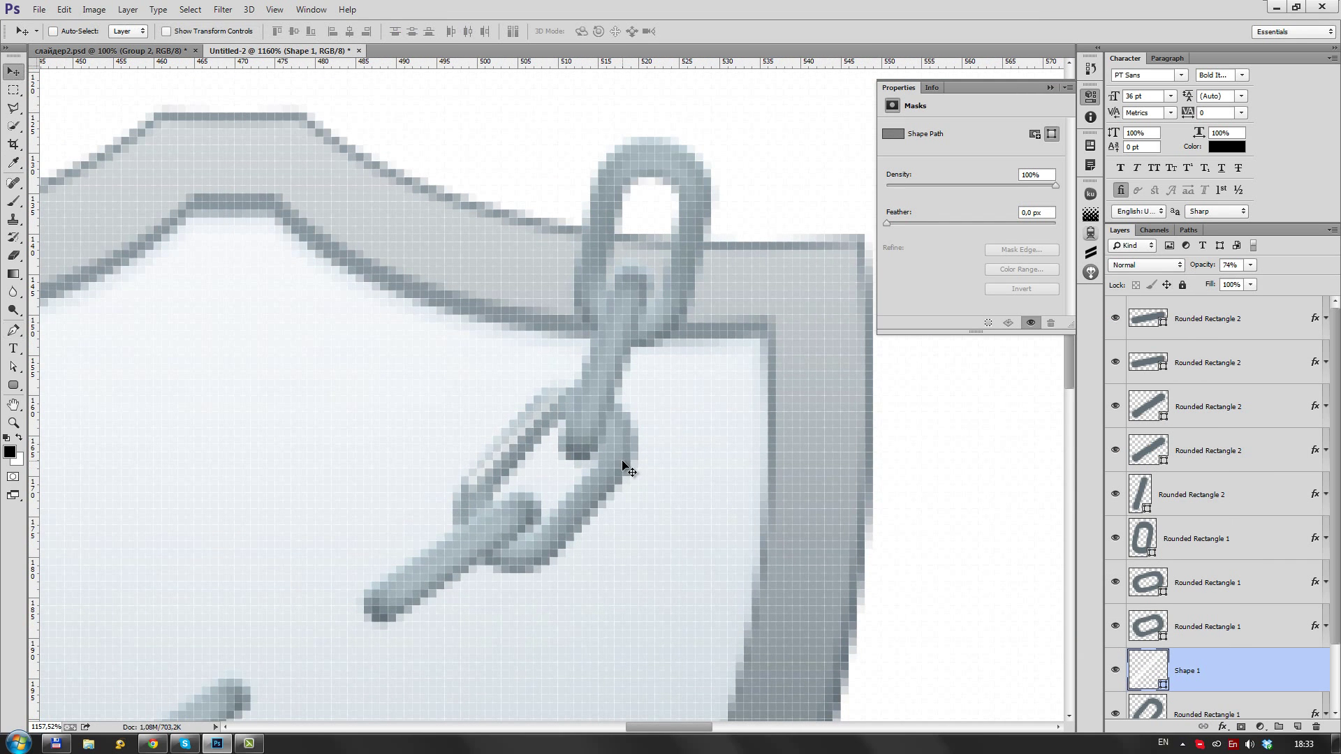
pyautogui.scroll(3, 590, 479)
pyautogui.scroll(-5, 590, 479)
# Add a clipped layer on the connecting bar and draw a highlight line along it
pyautogui.click(1208, 450)
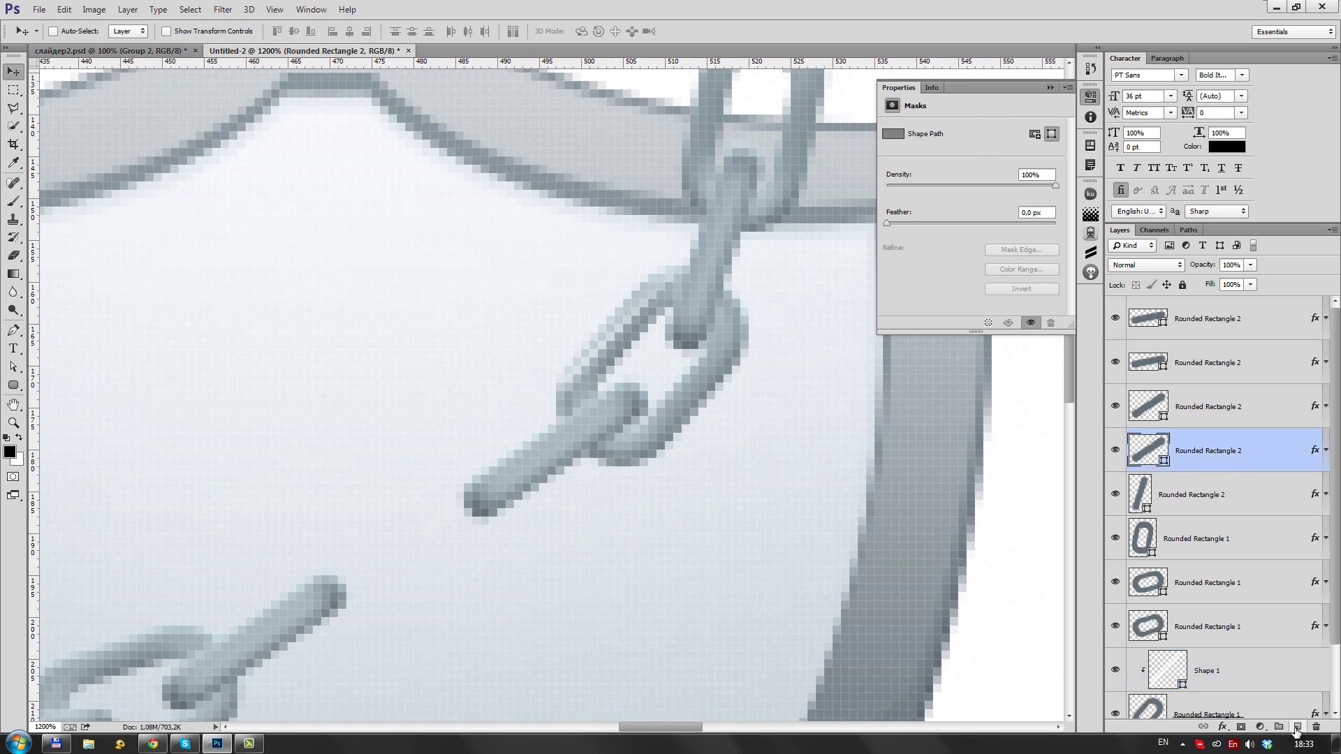
pyautogui.hotkey('ctrl', 'shift', 'n')
pyautogui.press('p')
pyautogui.click(605, 401)
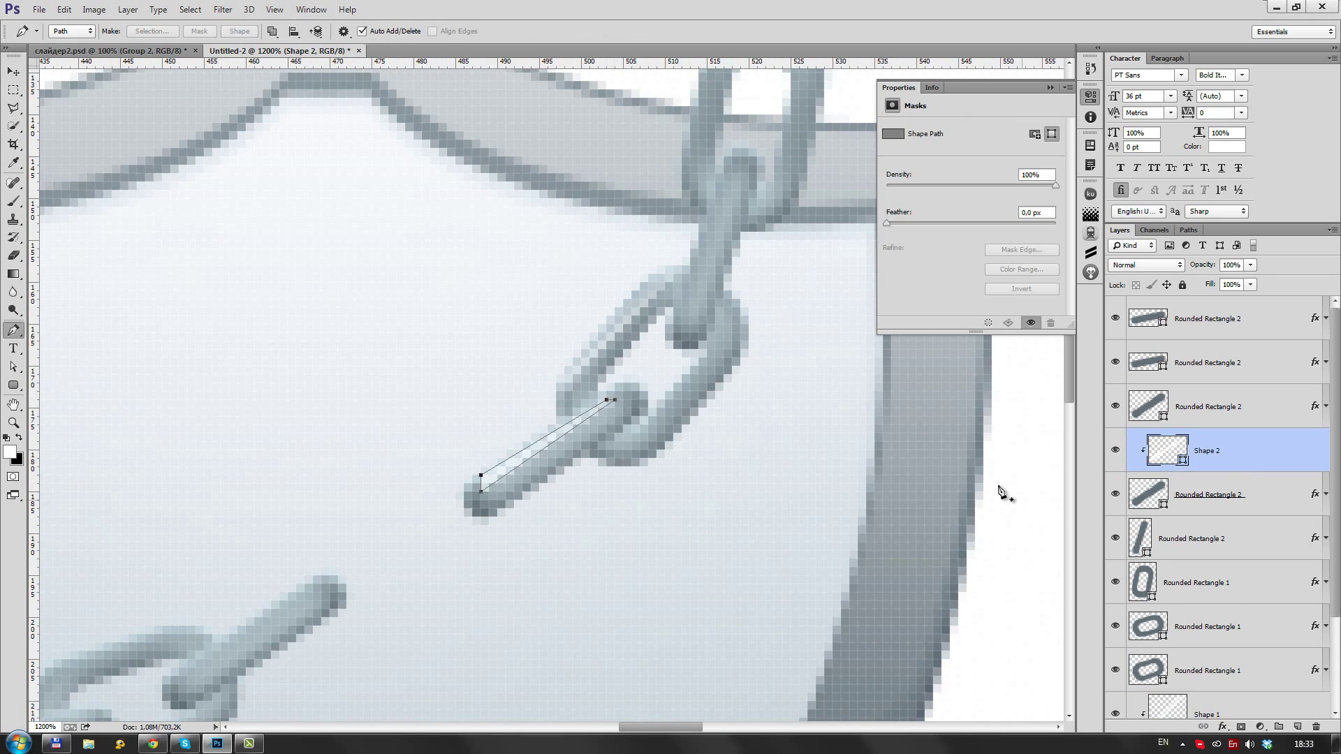
pyautogui.keyDown('shift'); pyautogui.click(509, 503); pyautogui.keyUp('shift')
pyautogui.scroll(-3, 644, 505)
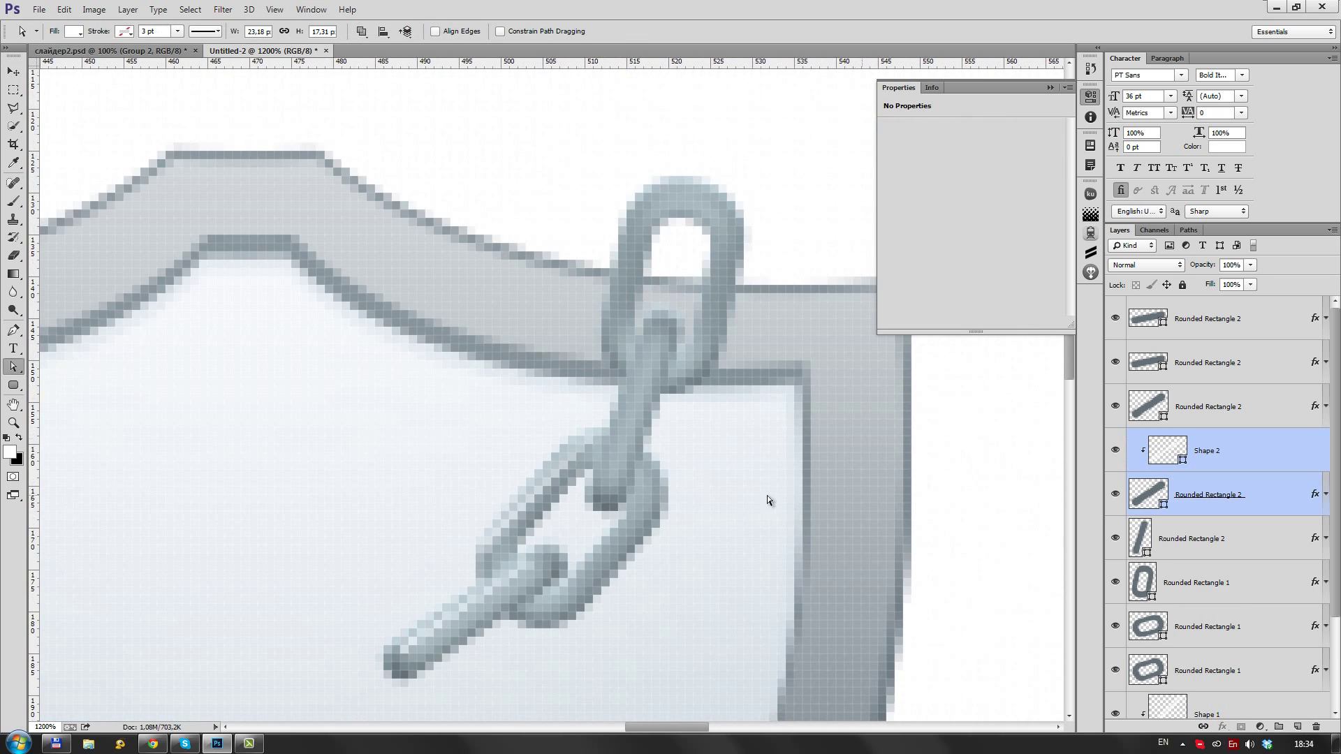
pyautogui.scroll(3, 772, 494)
# Draw clipped highlight outlines on the upper link and the top link, adjusting the top highlight's opacity
pyautogui.press('v')
pyautogui.hotkey('ctrl', 'shift', 'n')
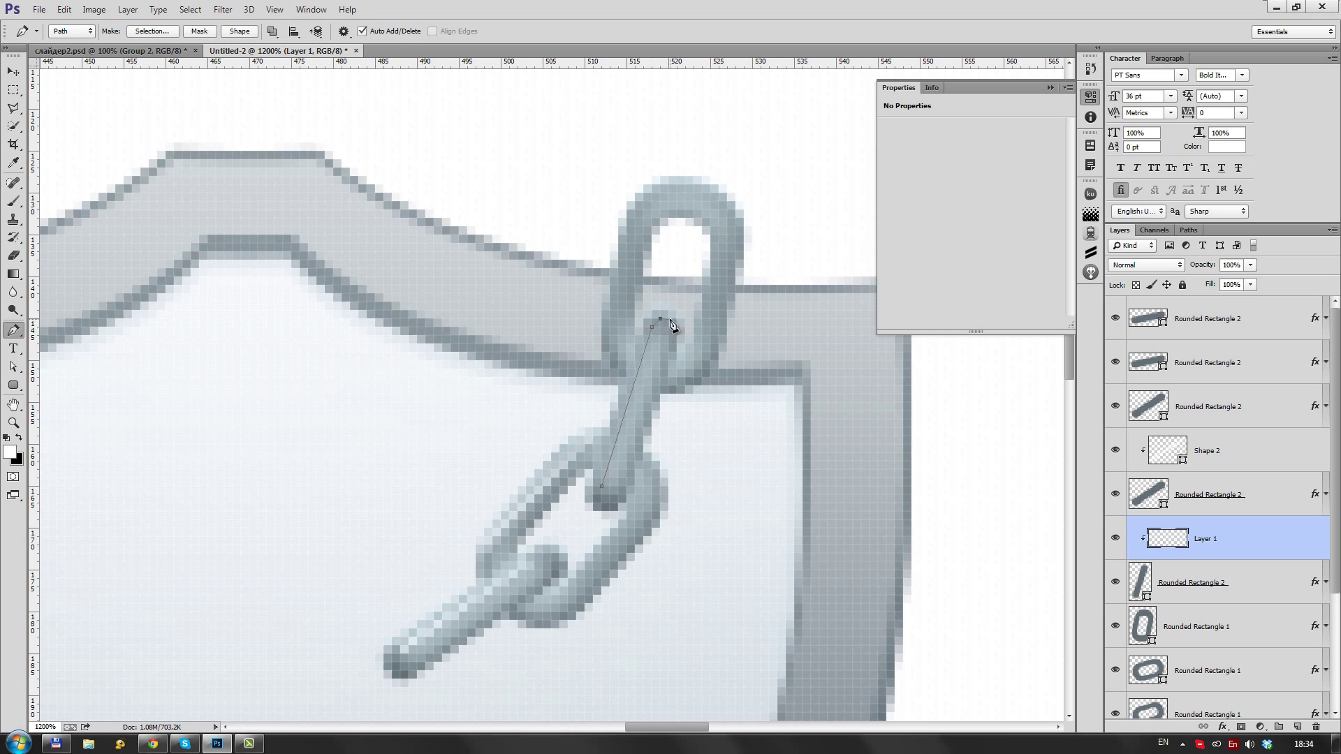
pyautogui.click(610, 478)
pyautogui.scroll(1, 685, 456)
pyautogui.press('v')
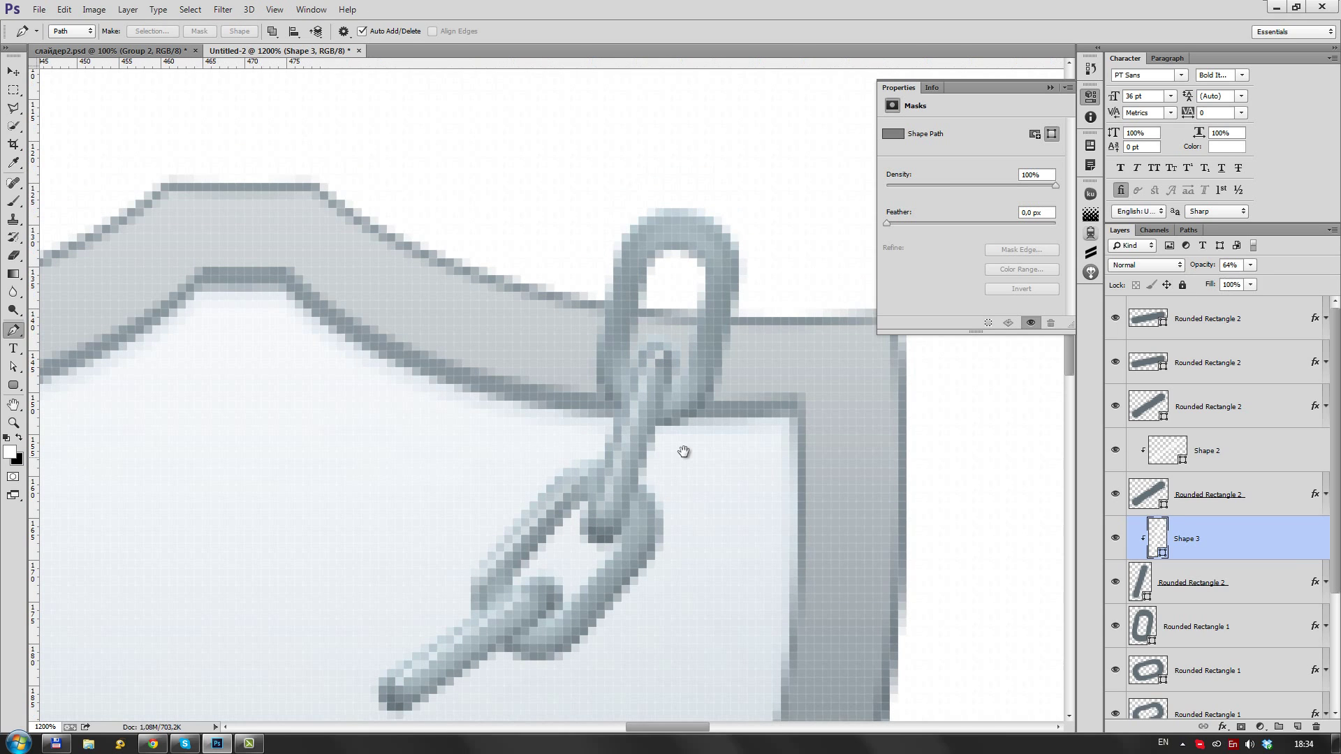
pyautogui.click(1250, 628)
pyautogui.hotkey('ctrl', 'shift', 'alt', 'n')
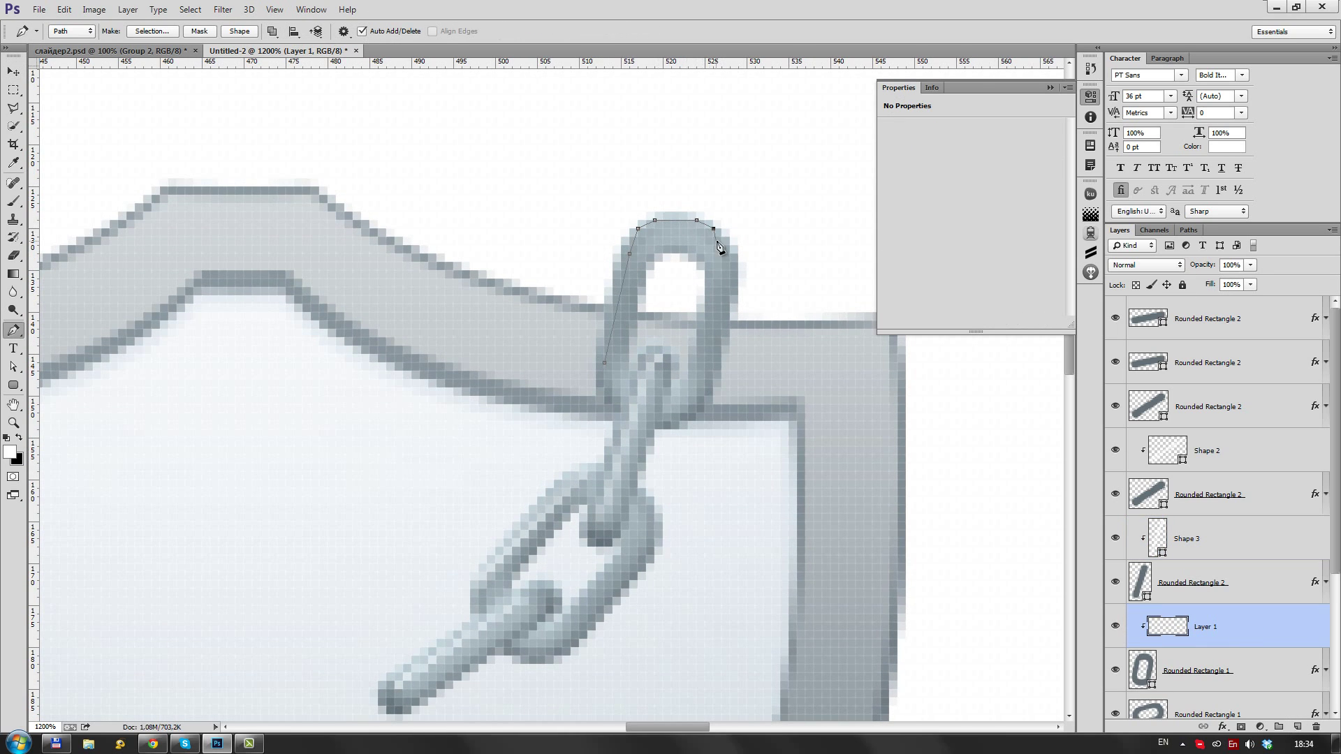
pyautogui.click(612, 355)
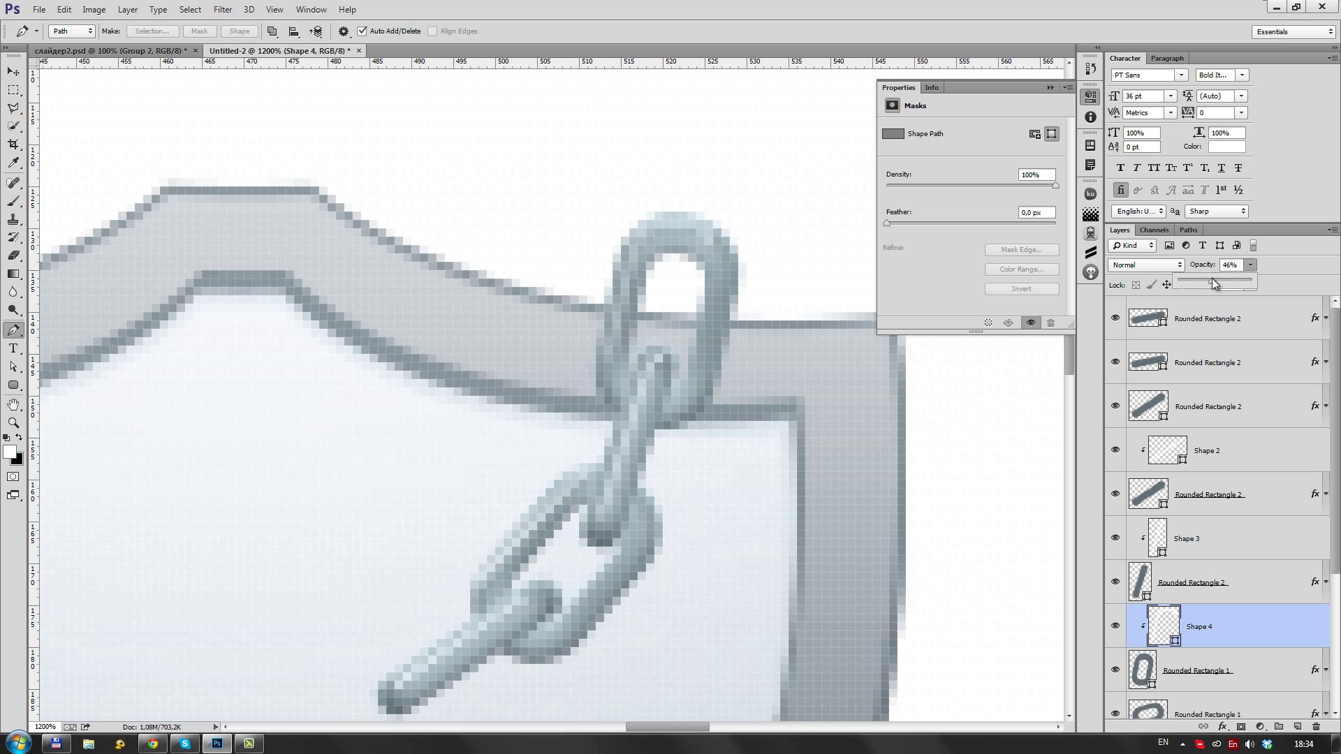
pyautogui.moveTo(1213, 283); pyautogui.dragTo(1231, 284)
# Create a new clipped layer for the next chain highlight
pyautogui.scroll(-2, 733, 338)
pyautogui.scroll(-5, 739, 349)
pyautogui.scroll(5, 571, 415)
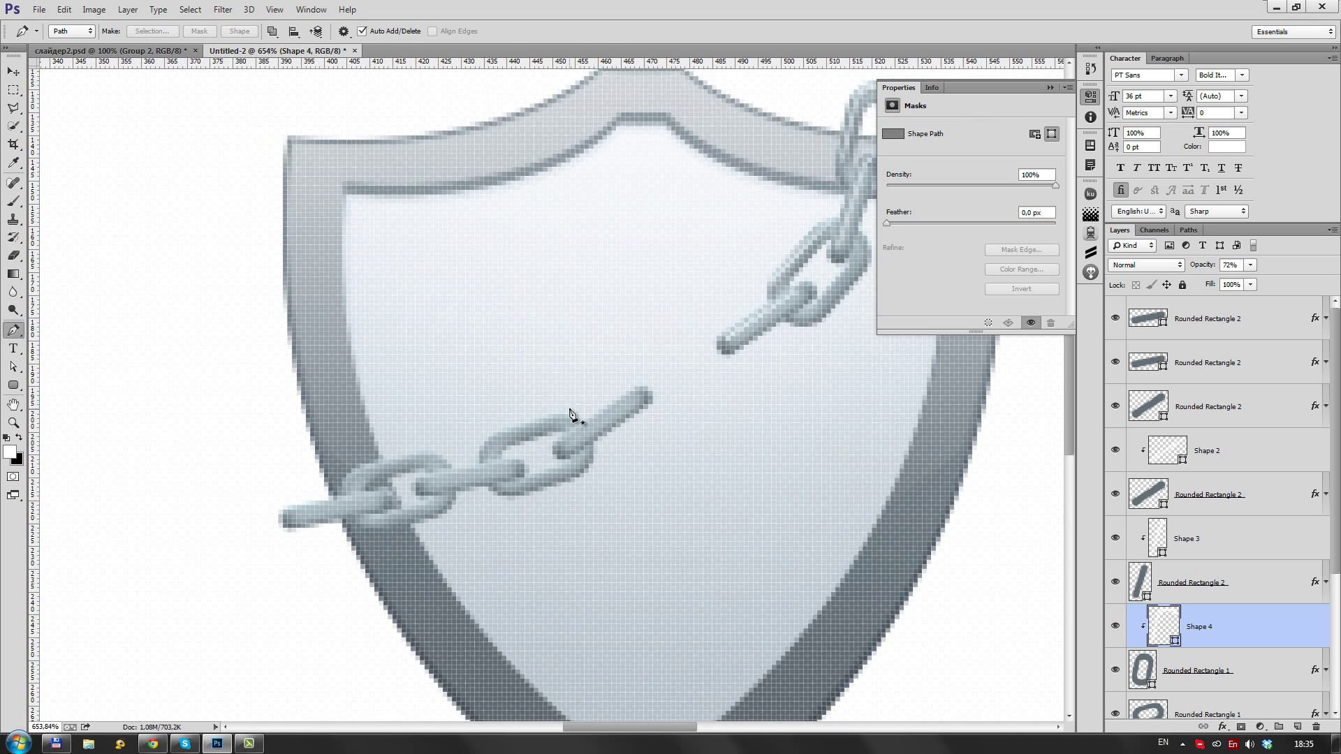
pyautogui.hotkey('ctrl', 'shift', 'alt', 'n')
pyautogui.scroll(3, 719, 363)
pyautogui.scroll(1, 729, 380)
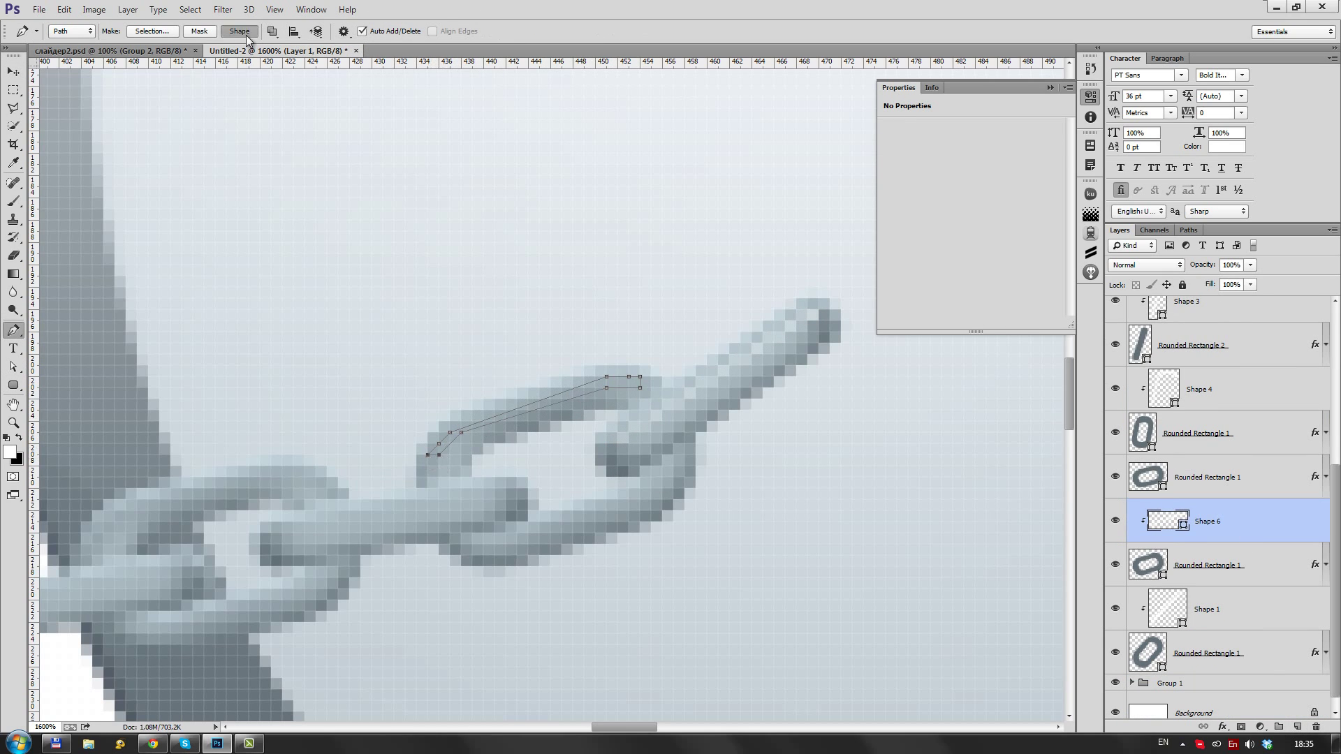
# Close pale highlight paths on each lower-left link as clipped shapes at about 64–69% opacity
pyautogui.moveTo(1250, 265)
pyautogui.mouseDown()
pyautogui.moveTo(1216, 284)
pyautogui.moveTo(1261, 287)
pyautogui.mouseUp()
pyautogui.hscroll(-3, 900, 404)
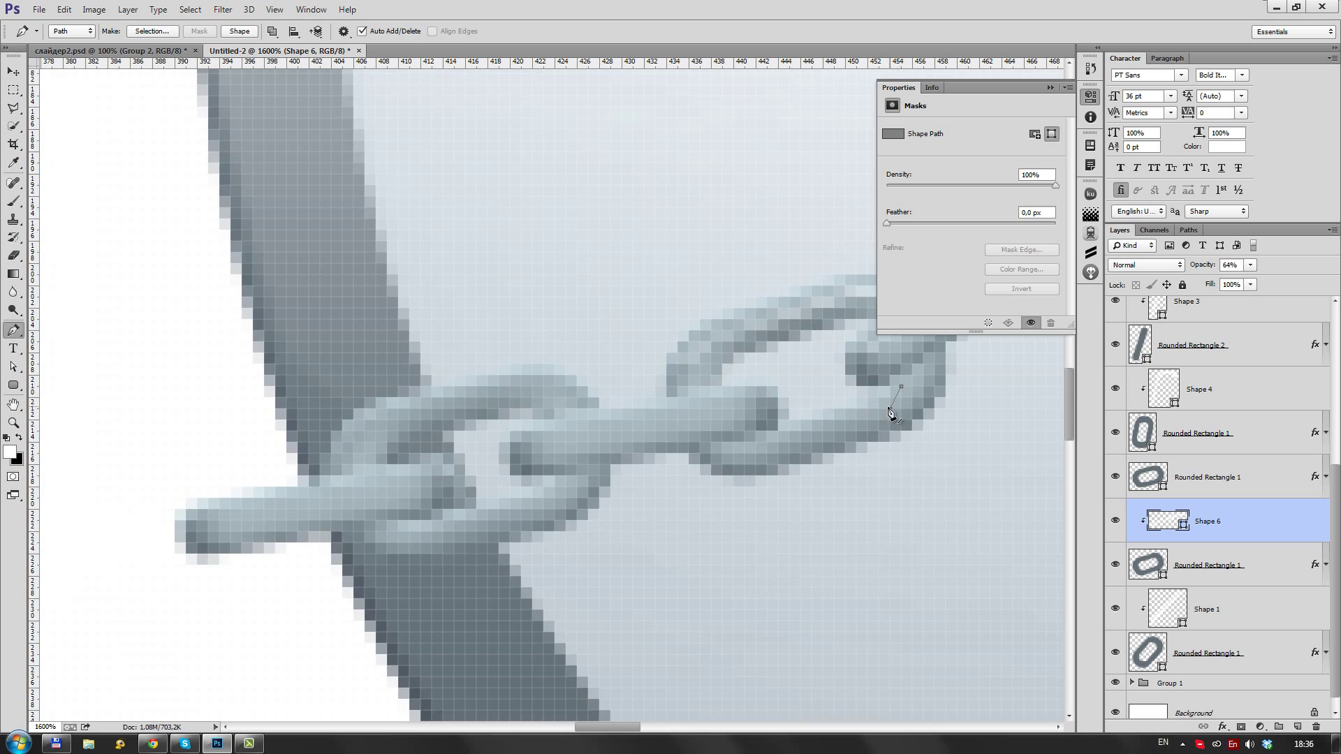
pyautogui.click(901, 388)
pyautogui.click(1250, 265)
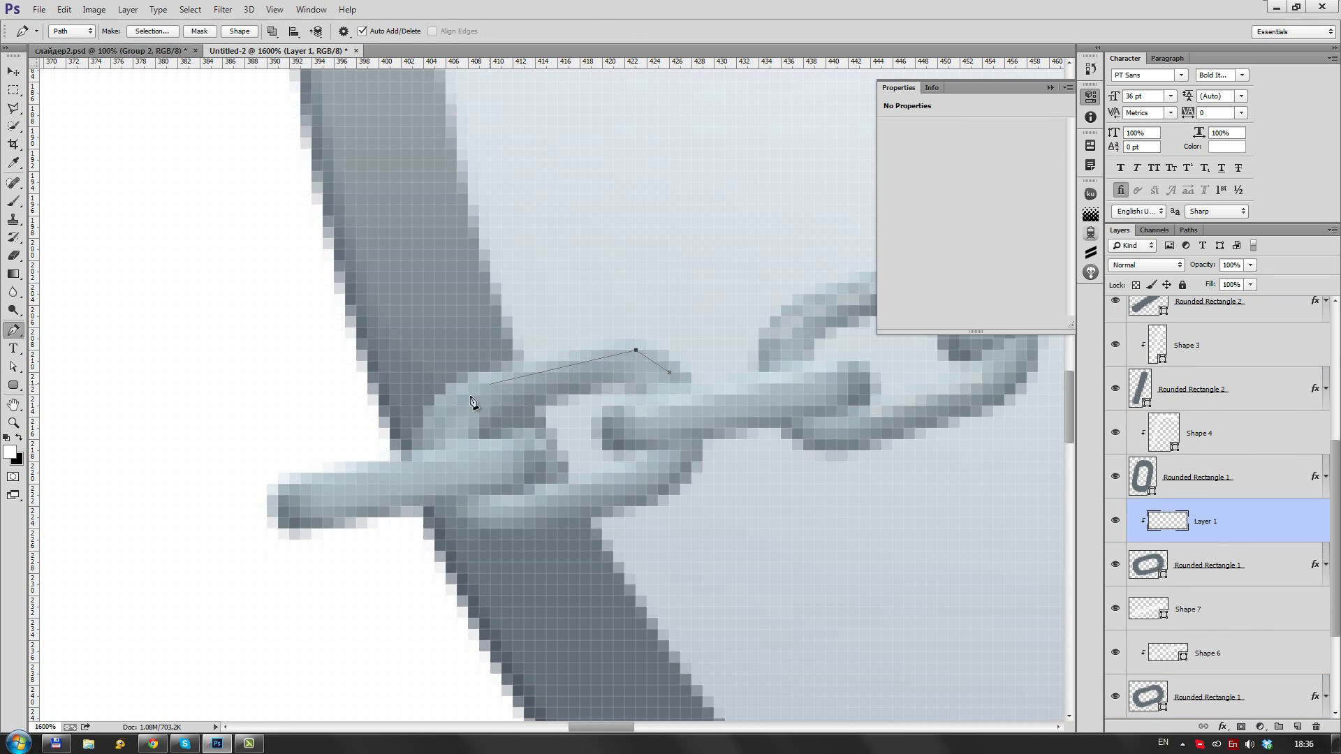
pyautogui.click(635, 361)
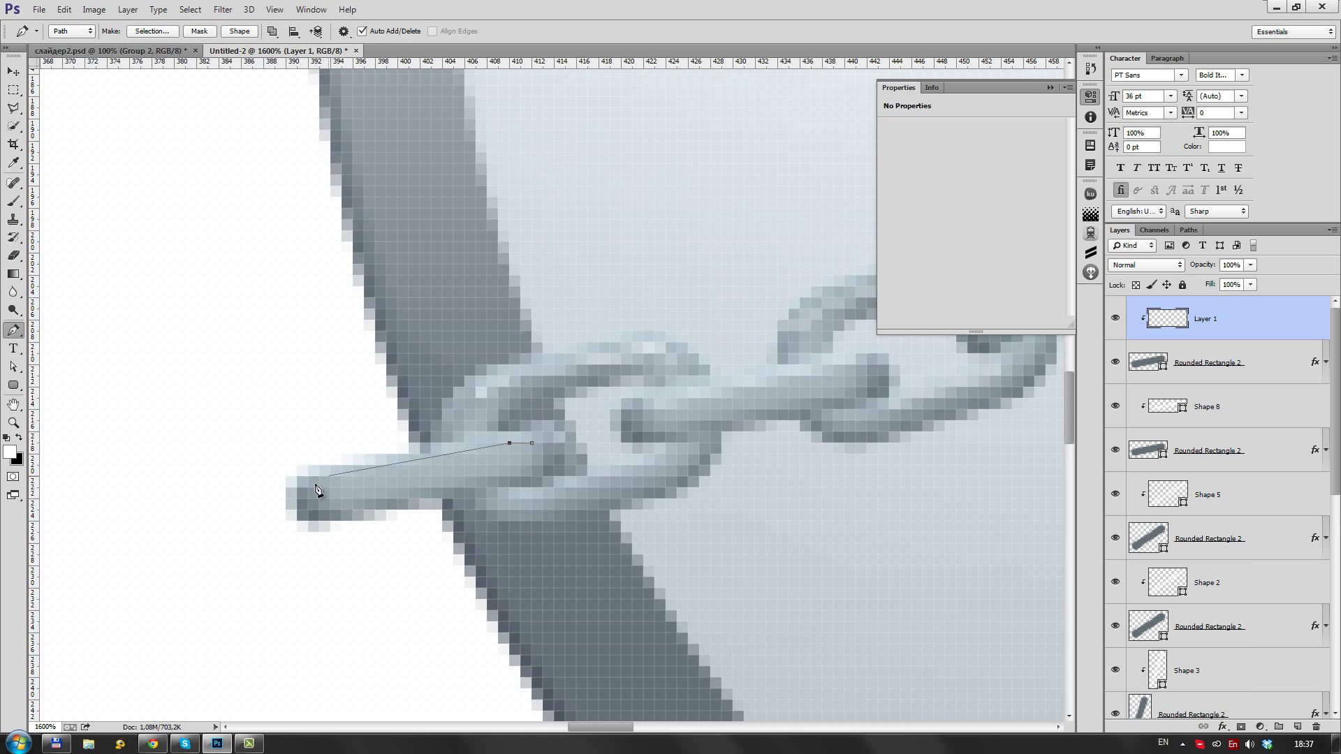
pyautogui.click(540, 447)
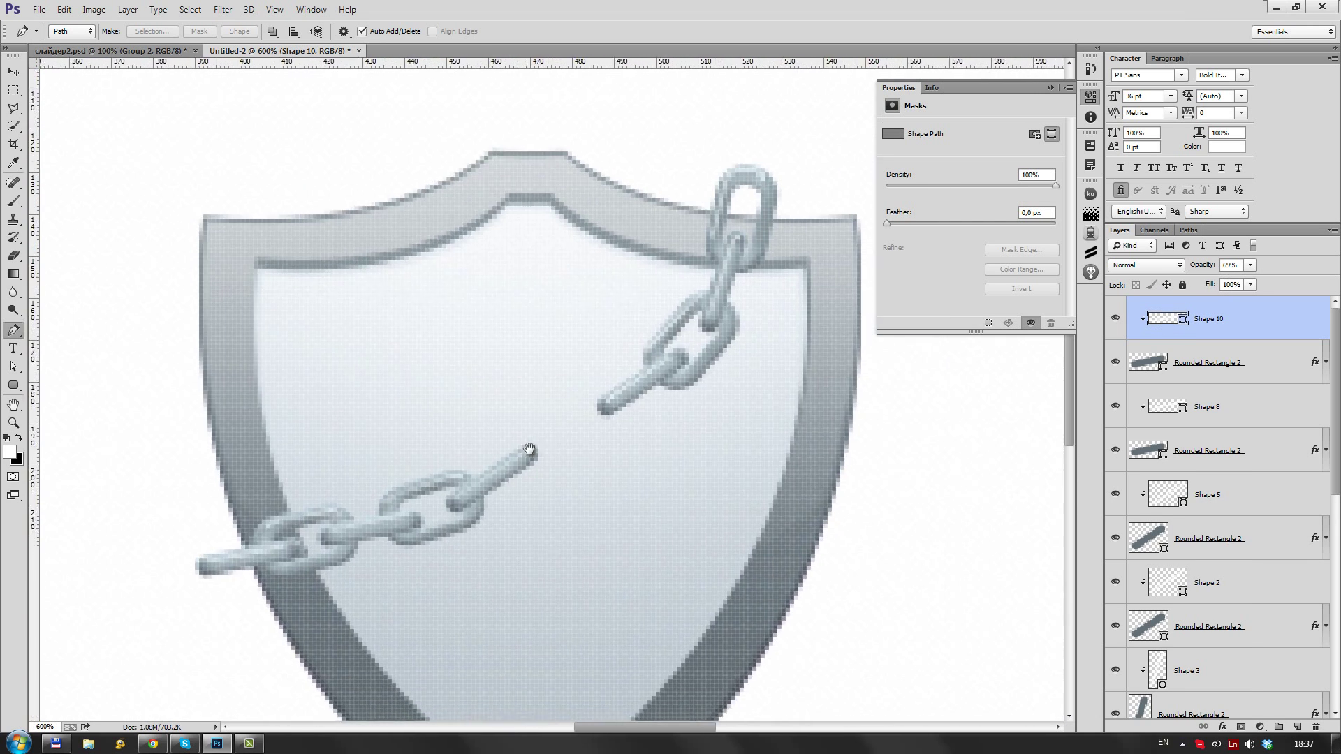
pyautogui.scroll(3, 561, 415)
pyautogui.press('a')
pyautogui.click(605, 451)
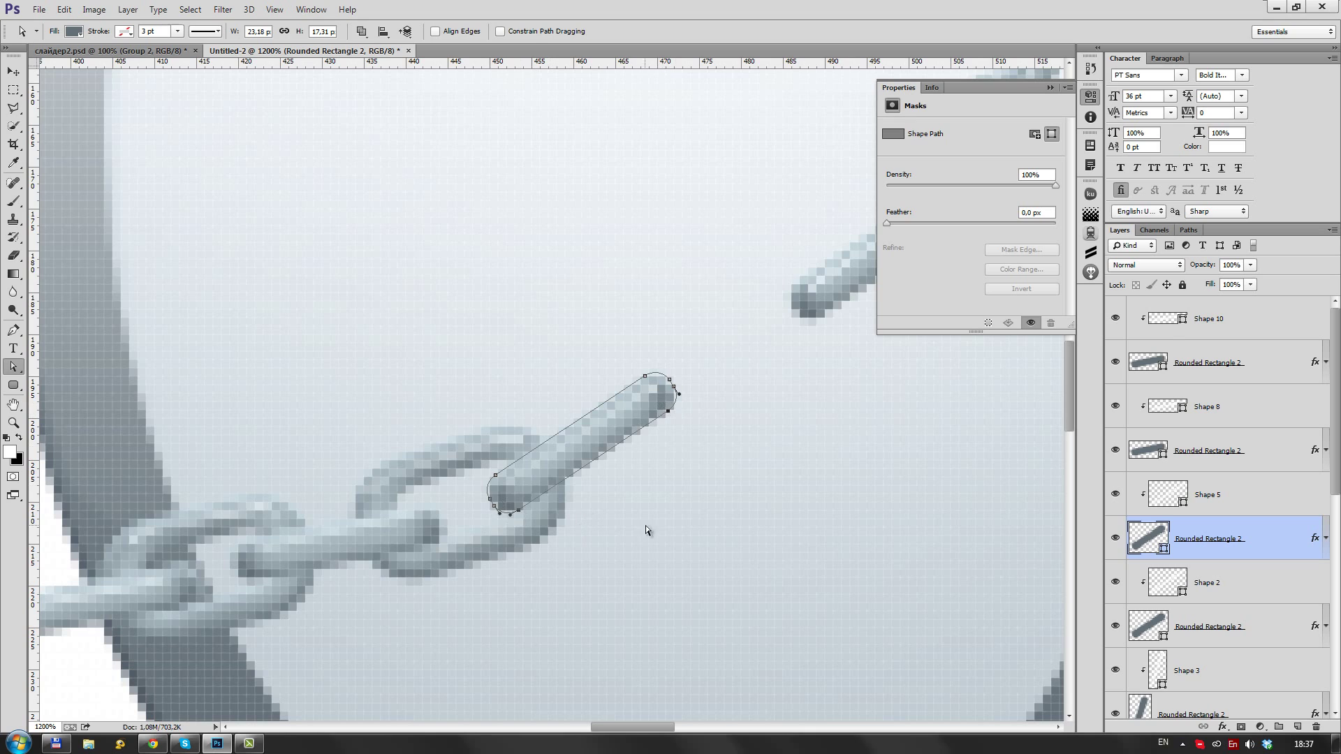
# Reshape the end link by nudging its anchors and scaling down its inner outline
pyautogui.press('Down')
pyautogui.press('Right')
pyautogui.rightClick(568, 426)
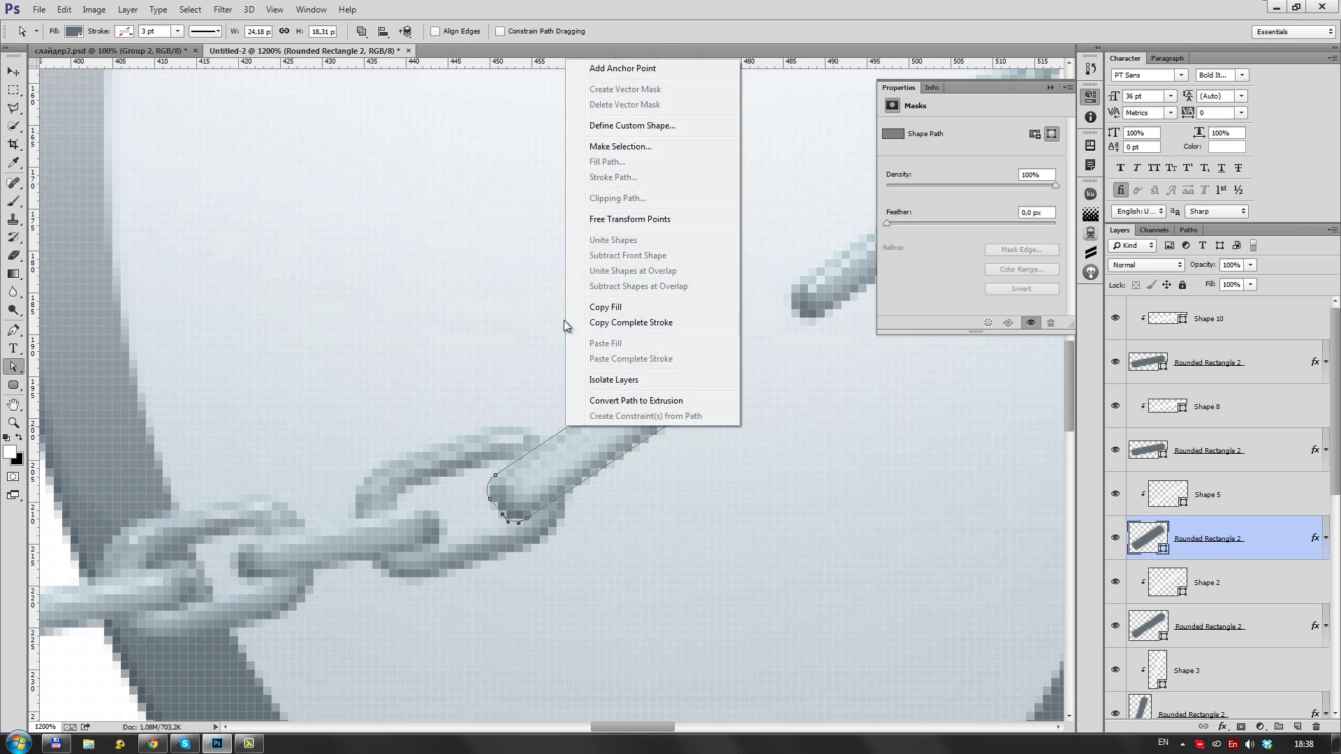
pyautogui.press('Escape')
pyautogui.scroll(1, 588, 452)
pyautogui.scroll(1, 589, 452)
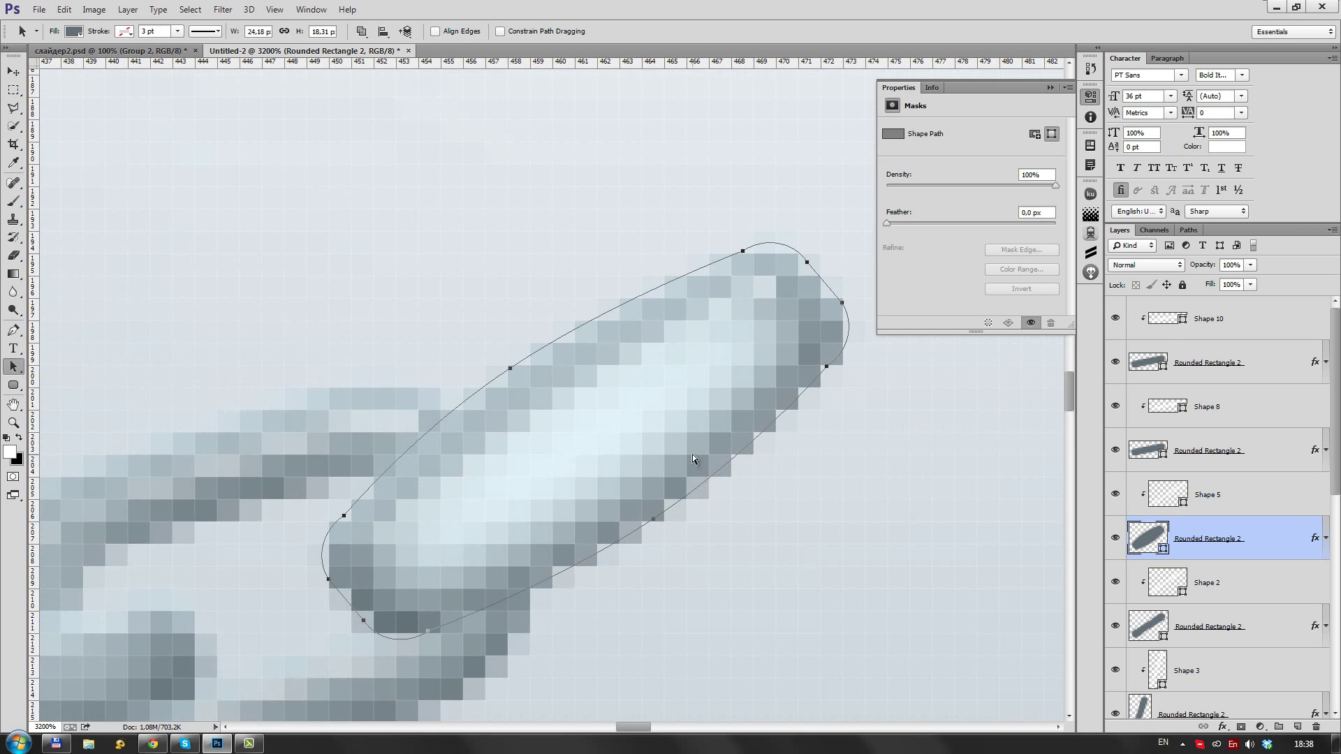
pyautogui.hotkey('ctrl', 't')
pyautogui.moveTo(844, 232); pyautogui.dragTo(742, 268)
pyautogui.moveTo(738, 553); pyautogui.dragTo(705, 518)
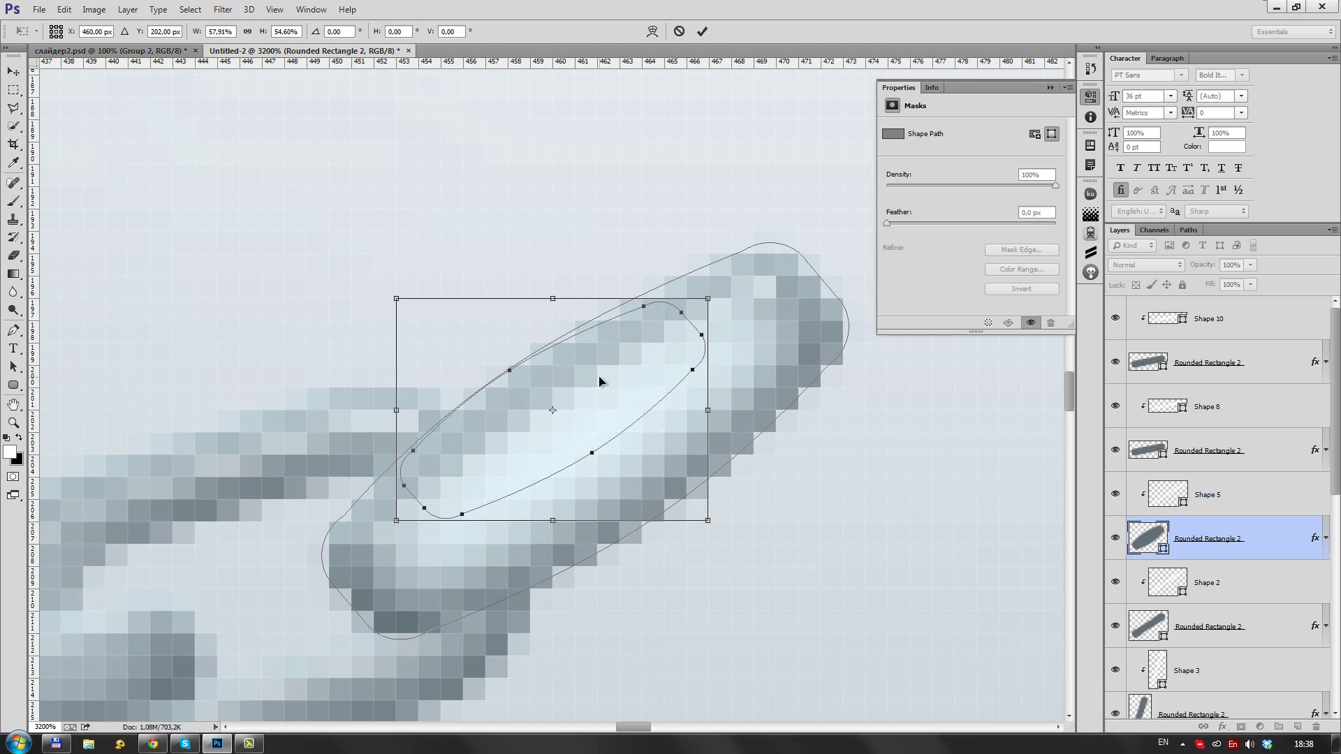
pyautogui.press('Return')
pyautogui.moveTo(523, 482); pyautogui.dragTo(679, 314)
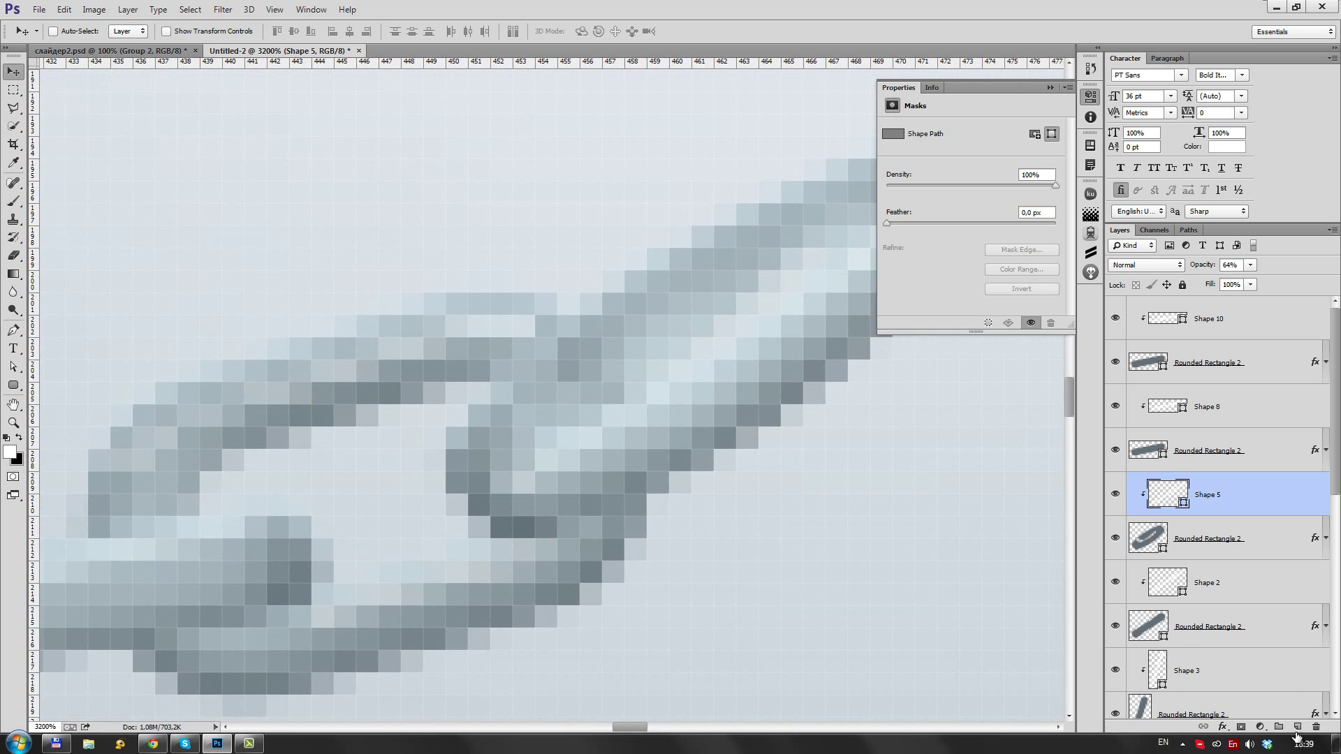
# Brush dark shading on a new clipped layer over the link and set it to Soft Light
pyautogui.hotkey('ctrl', 'shift', 'alt', 'n')
pyautogui.press('b')
pyautogui.moveTo(577, 434)
pyautogui.mouseDown()
pyautogui.moveTo(527, 422)
pyautogui.moveTo(754, 380)
pyautogui.moveTo(290, 587)
pyautogui.mouseUp()
pyautogui.hotkey('ctrl', '-')
pyautogui.hotkey('ctrl', '1')
pyautogui.click(1145, 264)
pyautogui.click(1145, 447)
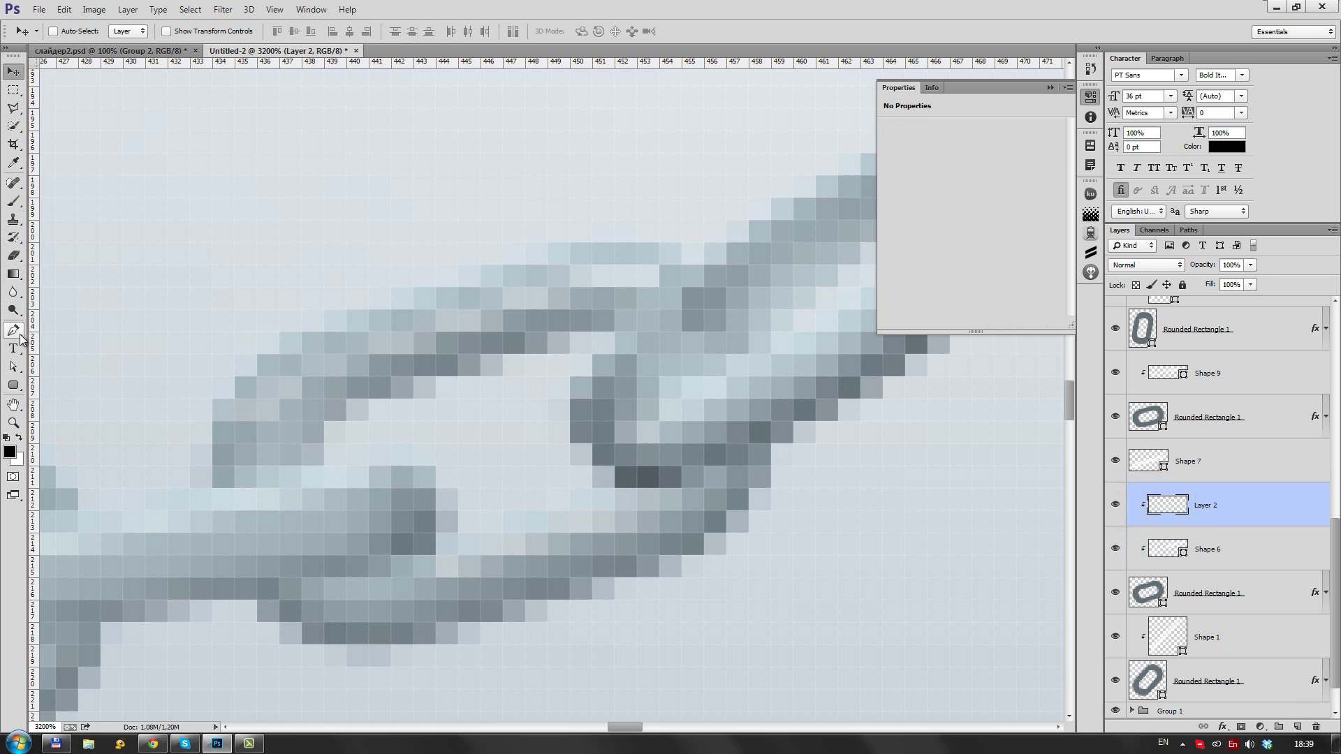
# Paint dark strokes along another link's edges on a Soft Light layer at 46% opacity
pyautogui.press('b')
pyautogui.moveTo(749, 465); pyautogui.dragTo(693, 466)
pyautogui.moveTo(625, 339)
pyautogui.mouseDown()
pyautogui.moveTo(324, 433)
pyautogui.moveTo(447, 628)
pyautogui.moveTo(741, 516)
pyautogui.mouseUp()
pyautogui.hotkey('ctrl', '1')
pyautogui.click(1173, 265)
pyautogui.click(1145, 440)
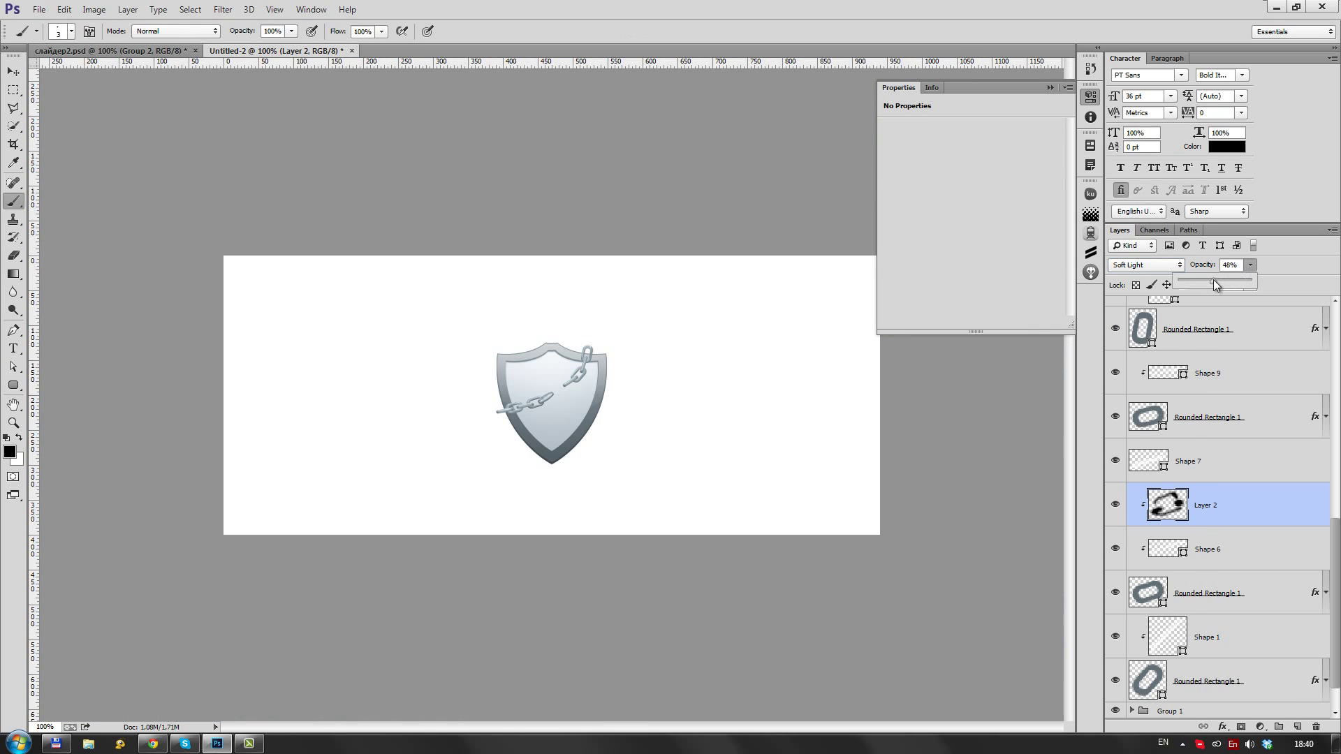
# Select the end link's shape layer, Rounded Rectangle 2
pyautogui.scroll(2, 552, 419)
pyautogui.scroll(5, 573, 433)
pyautogui.scroll(-2, 583, 441)
pyautogui.press('a')
pyautogui.click(583, 441)
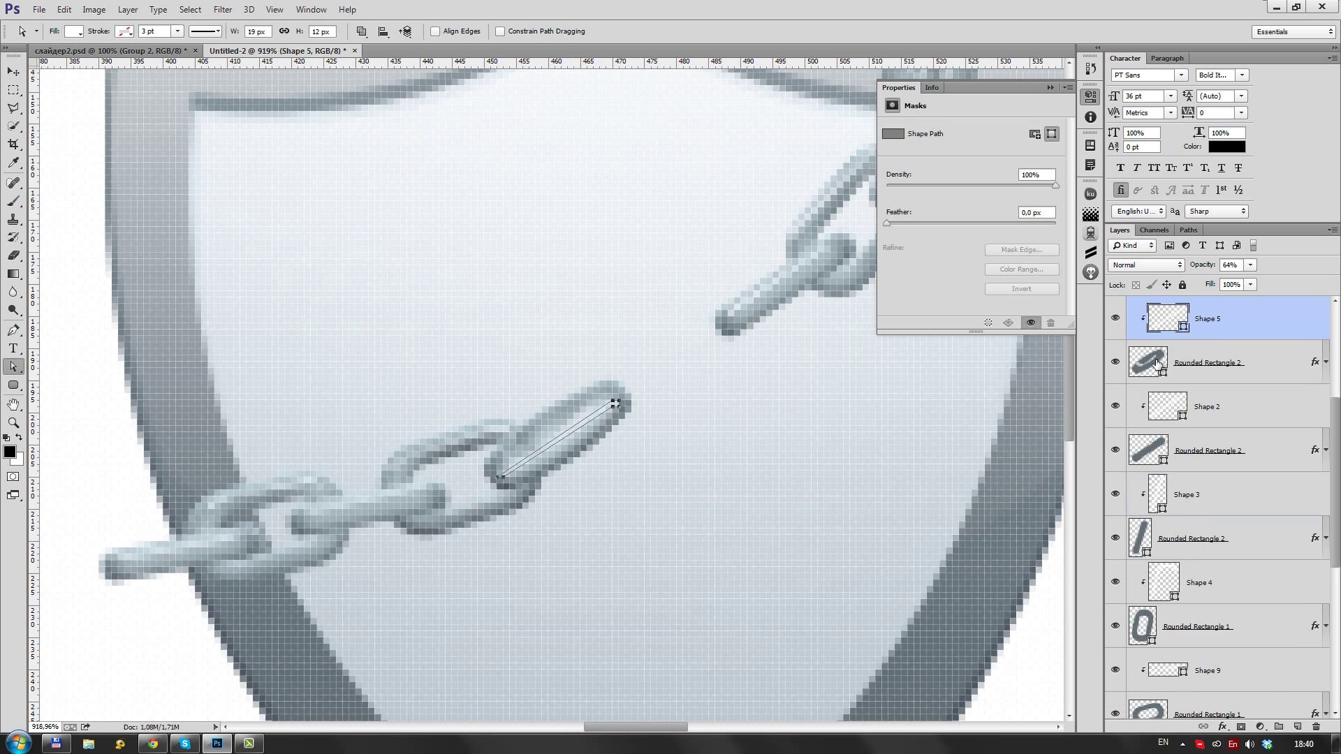
pyautogui.click(1156, 363)
pyautogui.scroll(4, 517, 452)
# Pen-draw a diamond cut-out where the end link overlaps its neighbour and refine its curve
pyautogui.press('p')
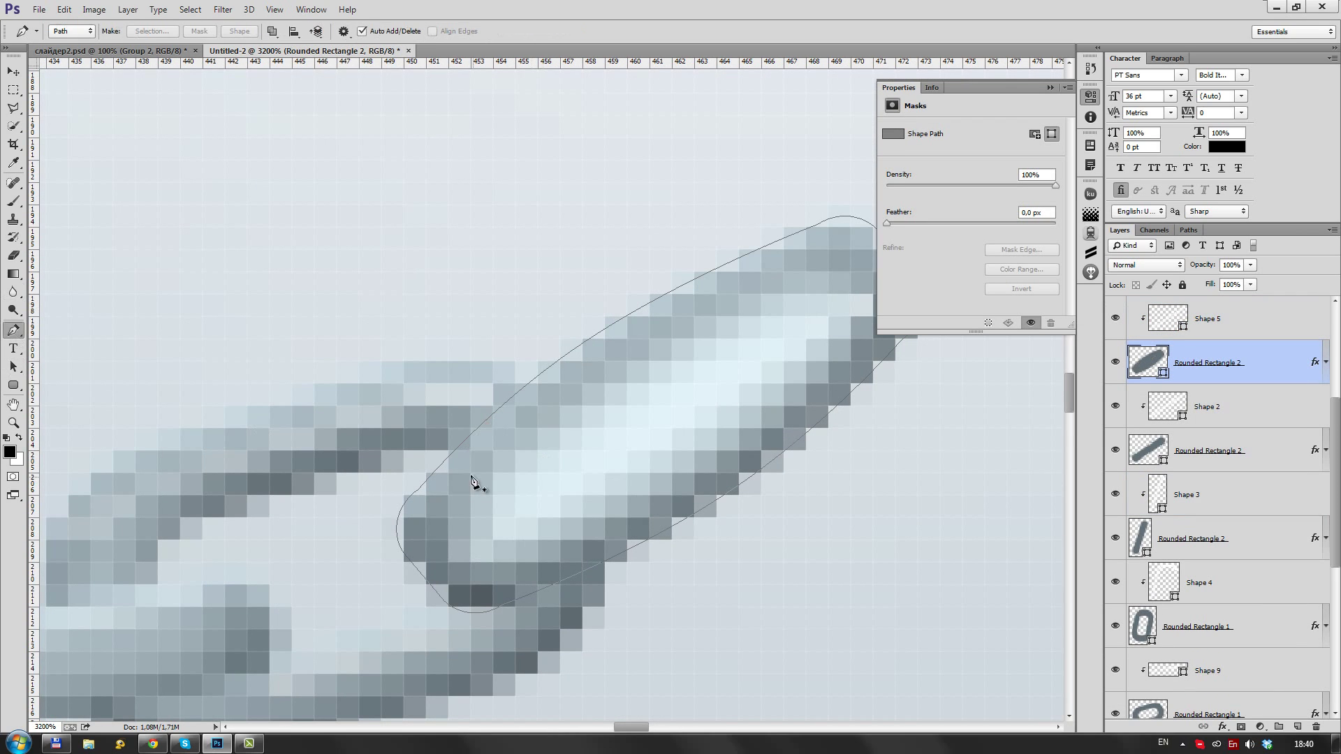
pyautogui.click(516, 495)
pyautogui.click(605, 450)
pyautogui.click(515, 383)
pyautogui.click(448, 450)
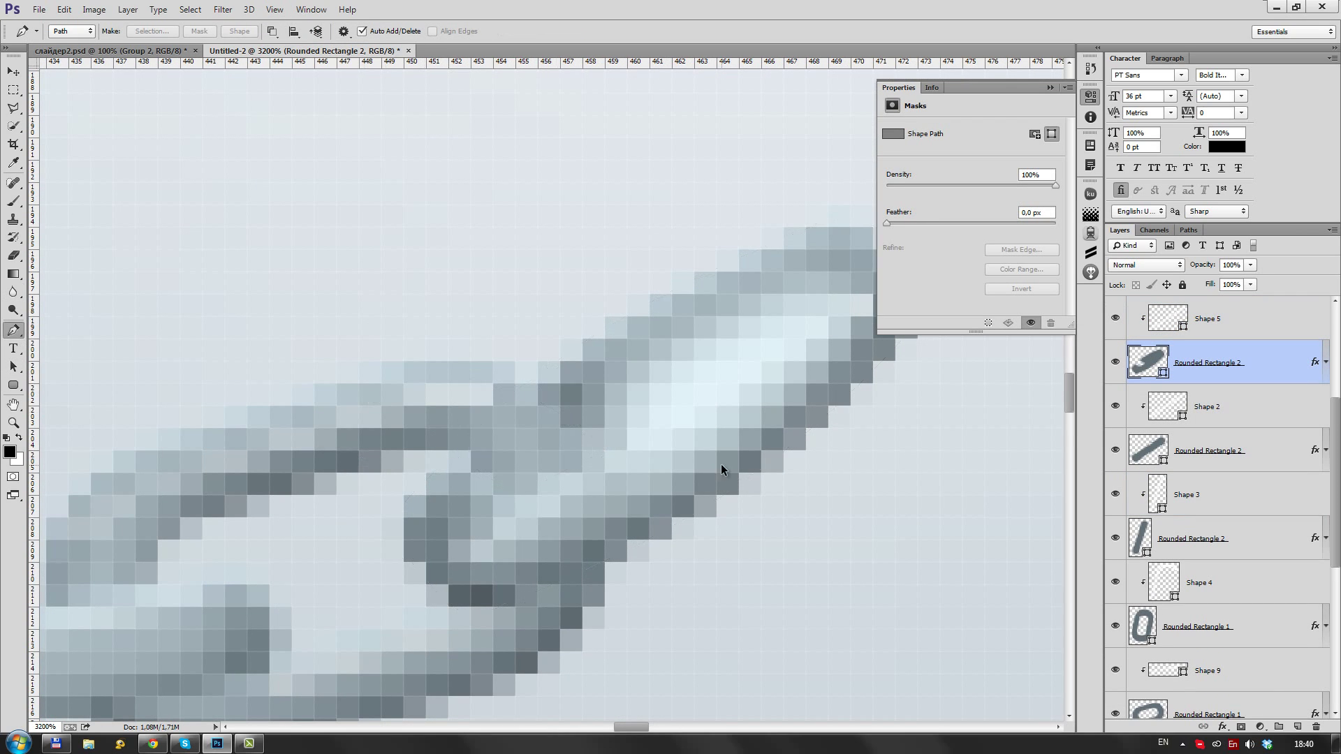
pyautogui.scroll(-4, 768, 419)
pyautogui.scroll(4, 838, 349)
pyautogui.press('a')
pyautogui.moveTo(614, 289); pyautogui.dragTo(627, 283)
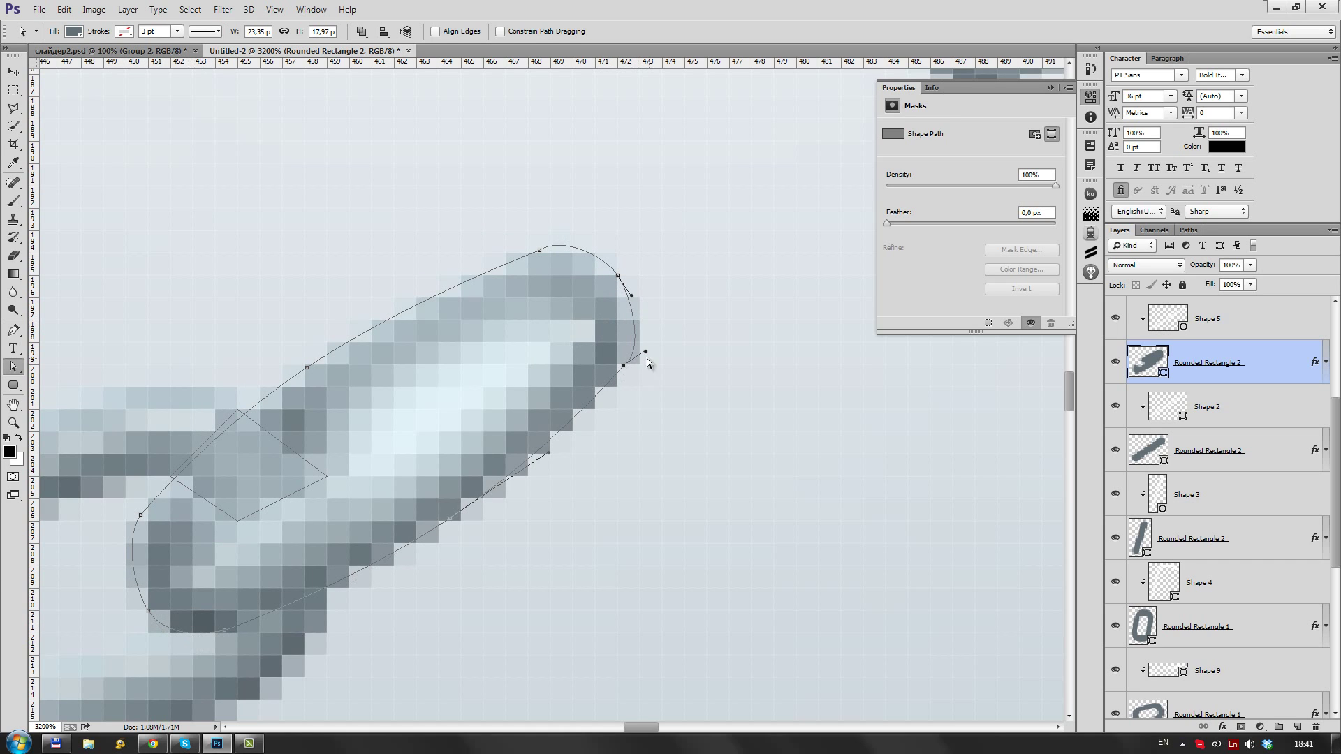
# Add a faint dark stroke on clipped Layer 3 in Multiply at 24% opacity
pyautogui.moveTo(325, 441)
pyautogui.mouseDown()
pyautogui.moveTo(631, 321)
pyautogui.moveTo(862, 195)
pyautogui.mouseUp()
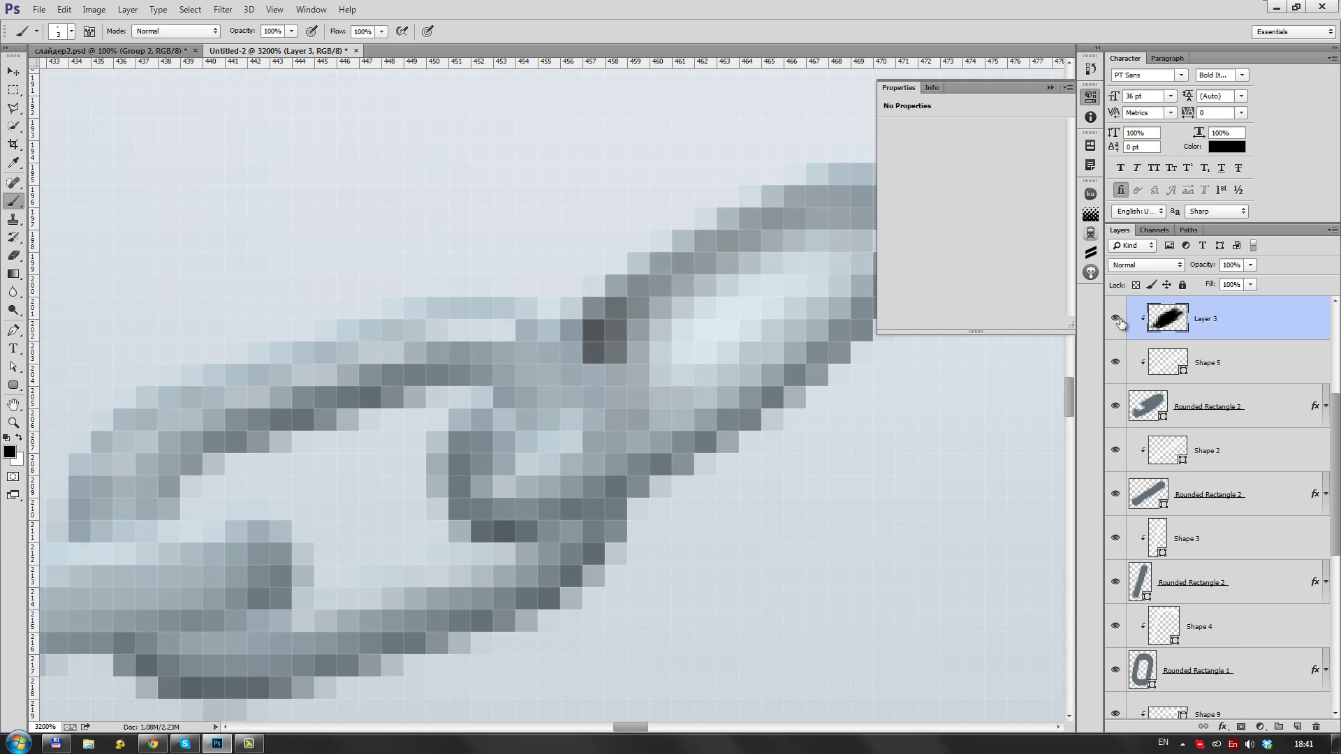
pyautogui.doubleClick(1239, 419)
pyautogui.press('Return')
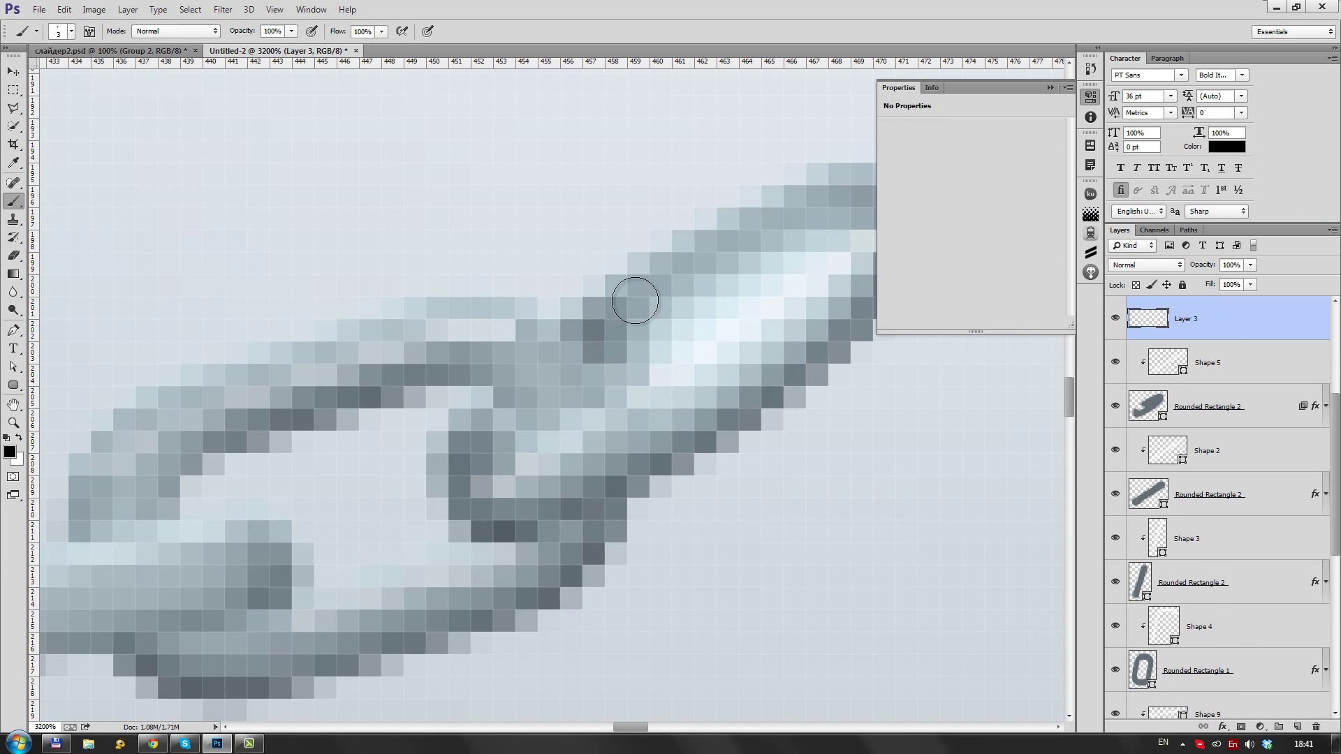
pyautogui.scroll(-13, 1146, 265)
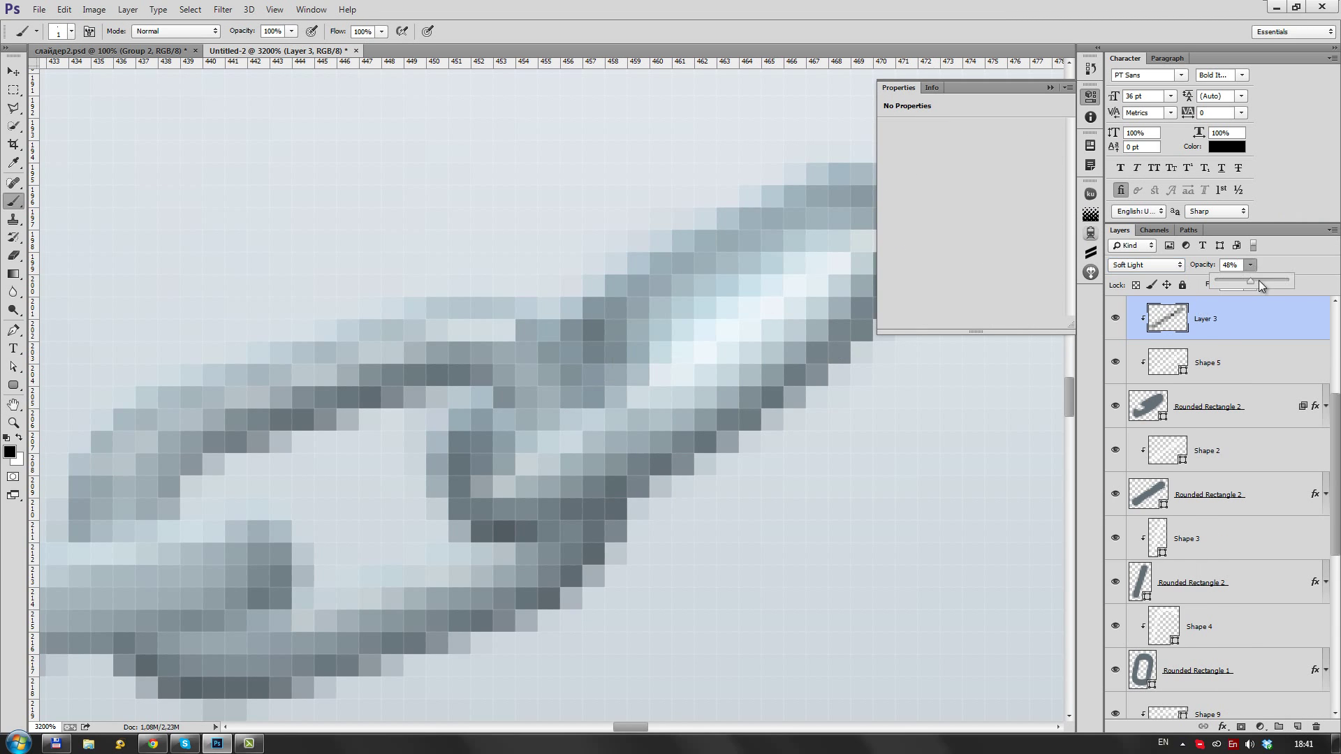
pyautogui.hotkey('ctrl', '1')
pyautogui.hotkey('shift', 'alt', 'm')
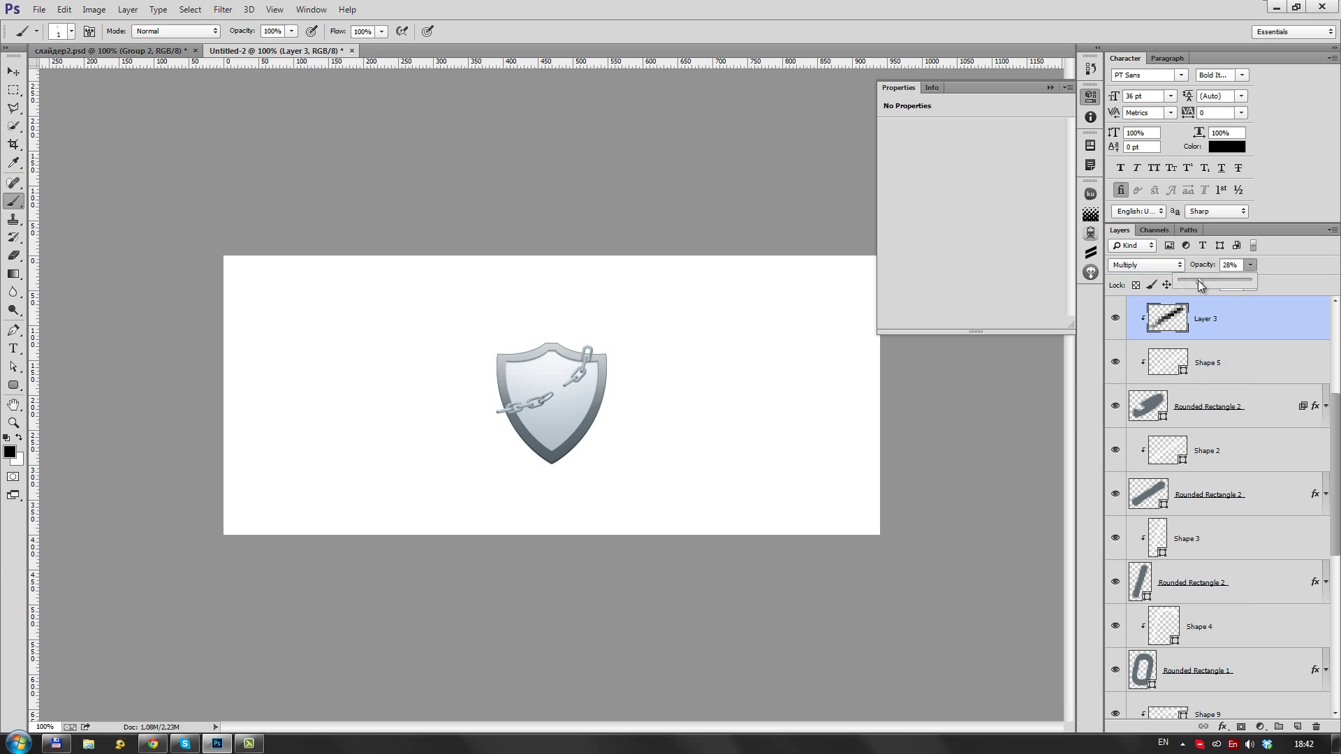
pyautogui.moveTo(1200, 285); pyautogui.dragTo(1197, 285)
pyautogui.scroll(11, 723, 308)
# Inspect the chain link's layer style settings without changing them
pyautogui.scroll(-10, 670, 388)
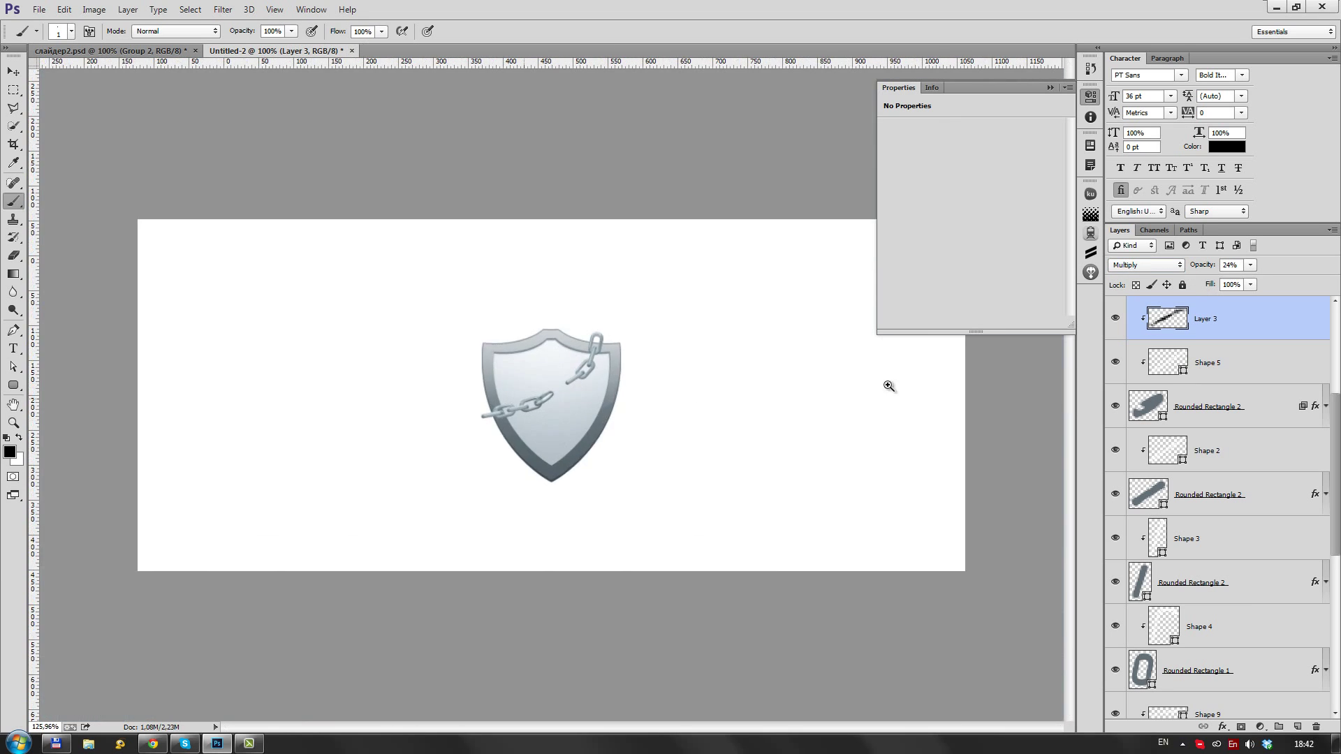
pyautogui.scroll(2, 615, 405)
pyautogui.scroll(2, 615, 405)
pyautogui.scroll(1, 577, 399)
pyautogui.press('v')
pyautogui.scroll(3, 576, 399)
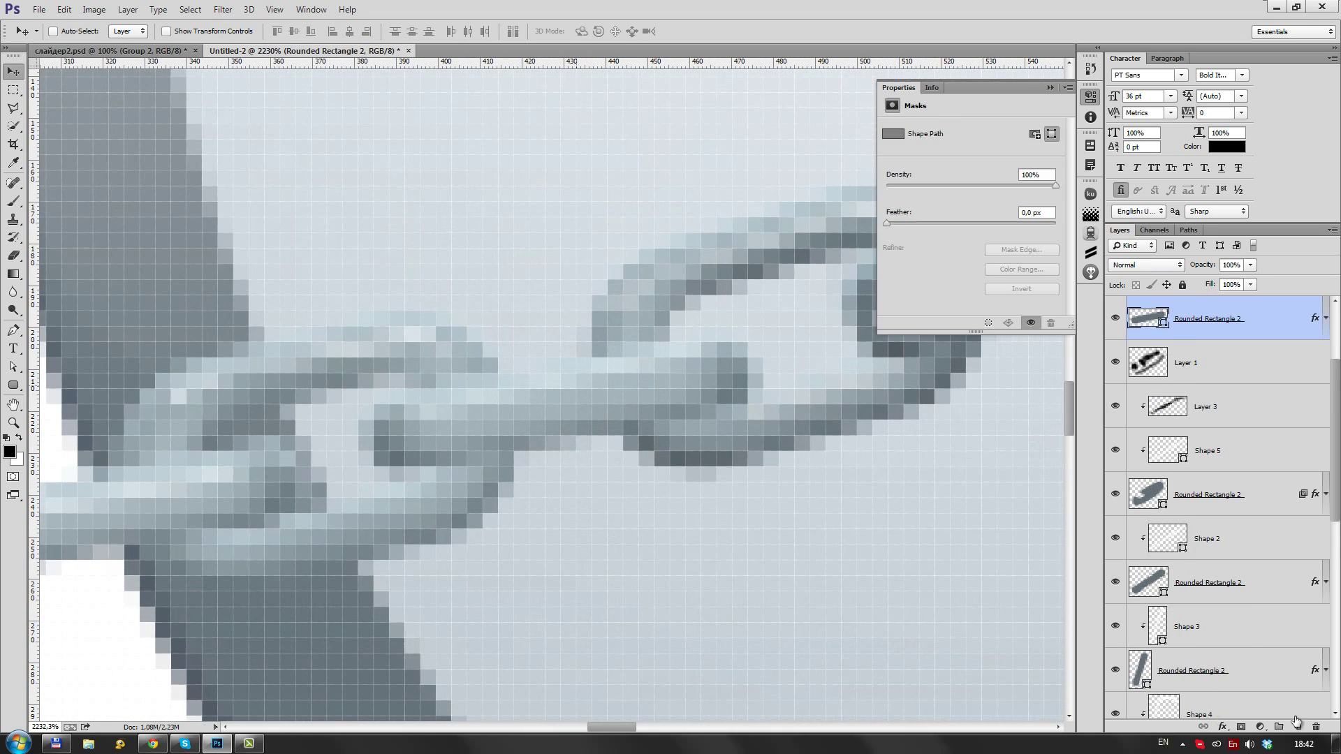
pyautogui.doubleClick(1229, 419)
pyautogui.press('Escape')
# Paint dark arcs across the link on Layer 4 in Soft Light at reduced opacity
pyautogui.click(1229, 418)
pyautogui.press('b')
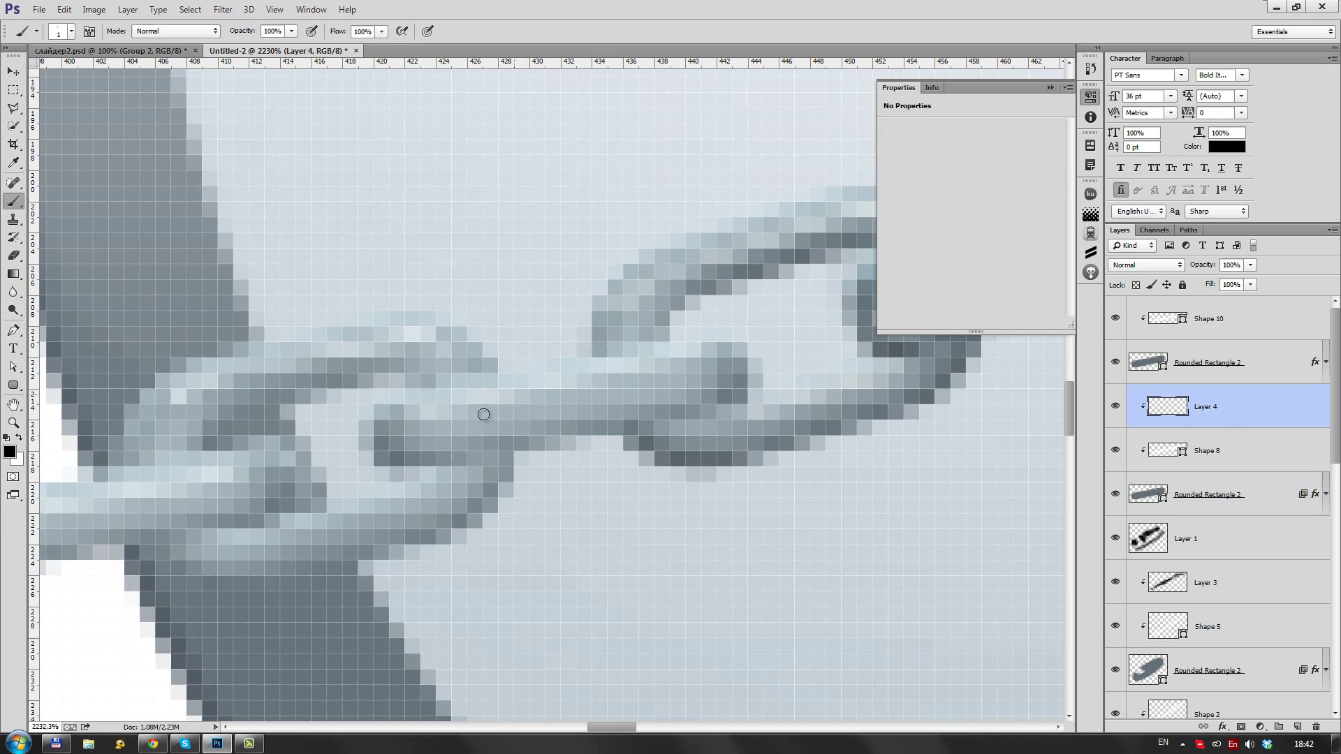
pyautogui.moveTo(377, 457)
pyautogui.mouseDown()
pyautogui.moveTo(583, 449)
pyautogui.moveTo(747, 395)
pyautogui.mouseUp()
pyautogui.click(1145, 265)
pyautogui.click(1250, 265)
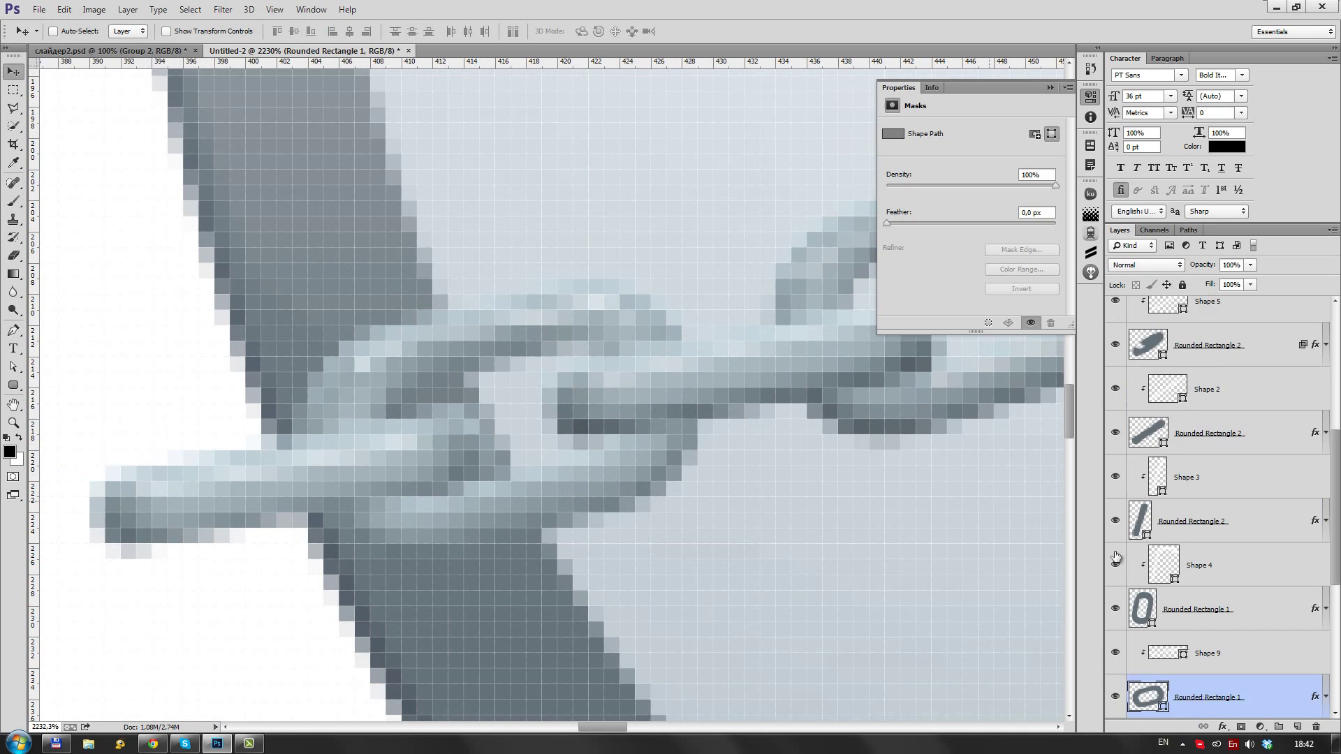
pyautogui.moveTo(362, 411); pyautogui.dragTo(611, 333)
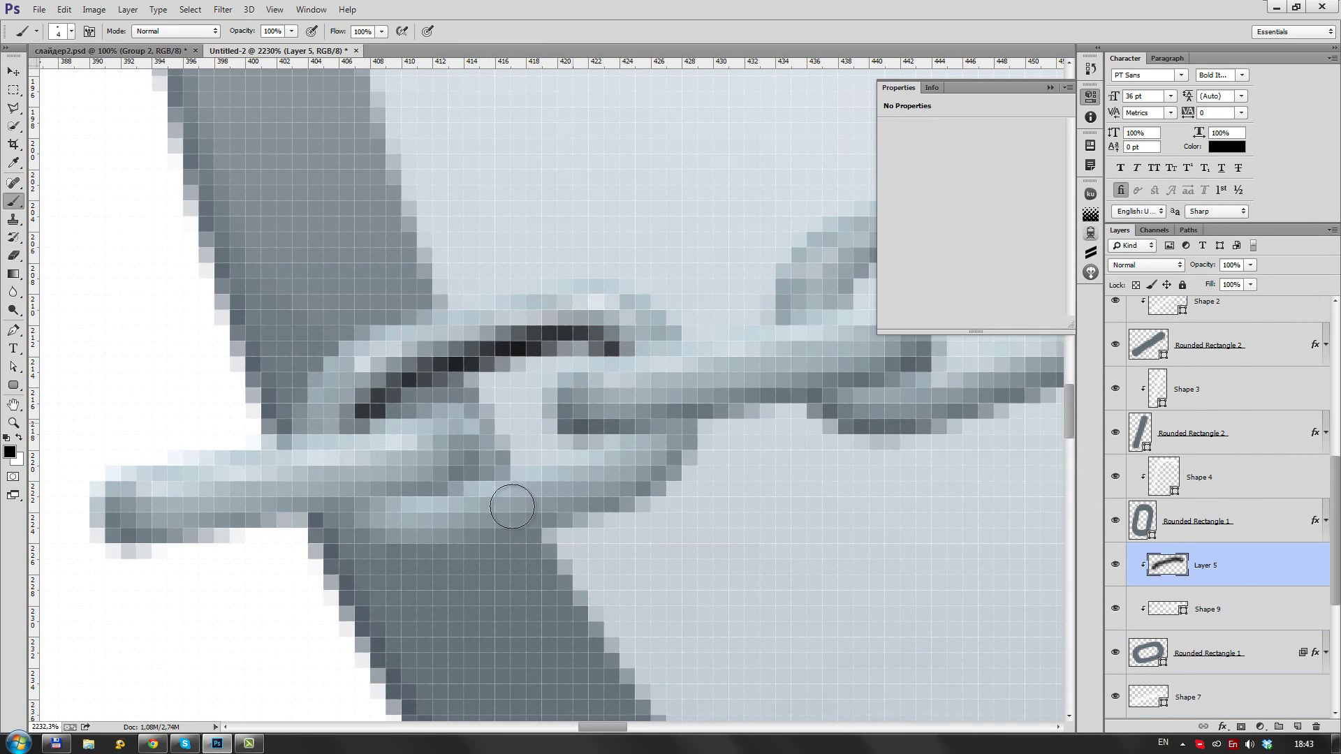
pyautogui.moveTo(346, 520); pyautogui.dragTo(674, 479)
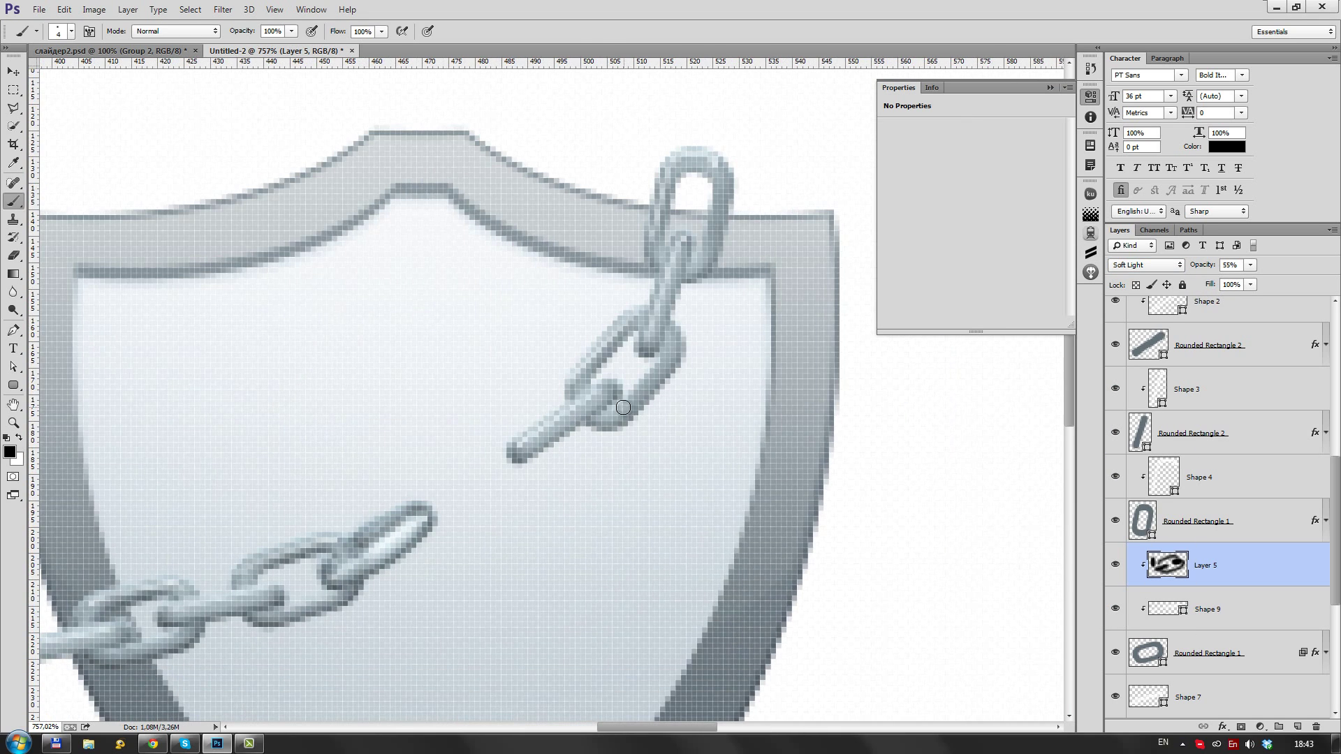
# Add a clipped Soft Light shading layer on another link at 55% opacity
pyautogui.hotkey('ctrl', 'shift', 'alt', 'n')
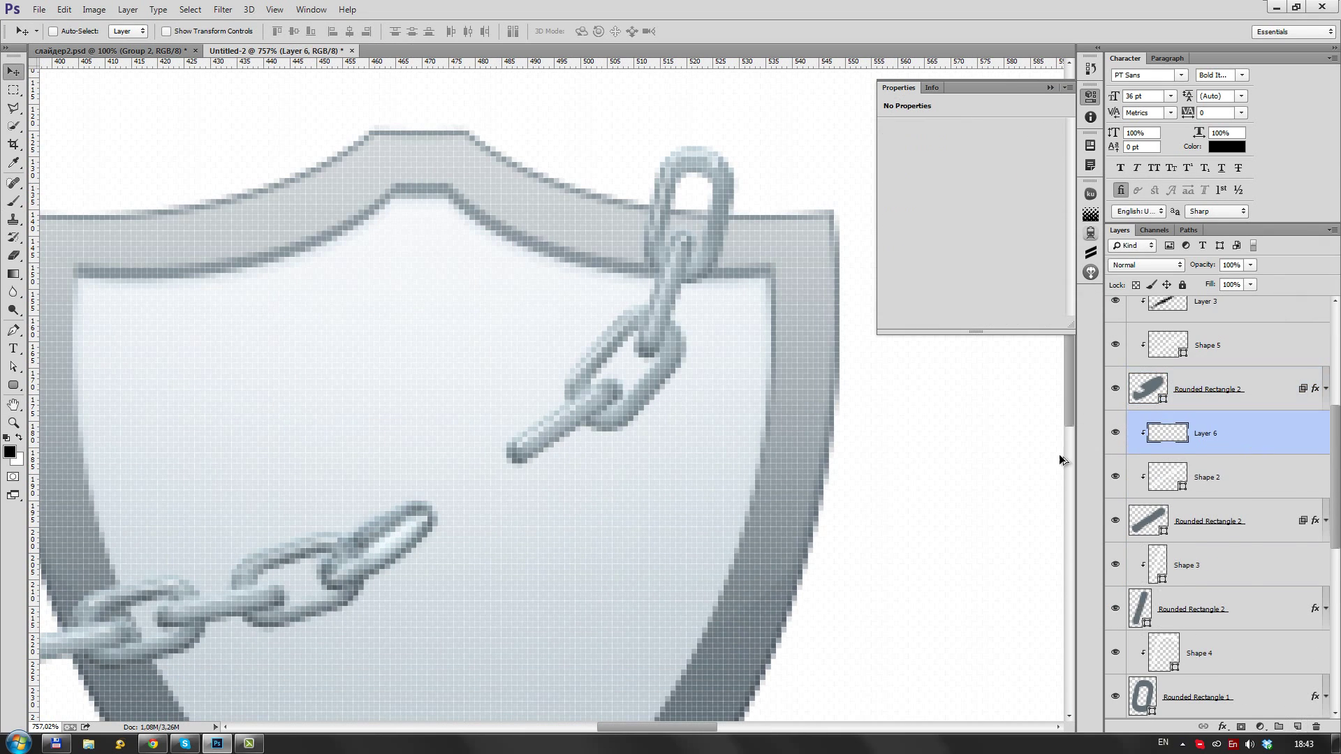
pyautogui.press('b')
pyautogui.moveTo(510, 460); pyautogui.dragTo(621, 394)
pyautogui.click(1146, 265)
pyautogui.click(1135, 455)
pyautogui.moveTo(1250, 265); pyautogui.dragTo(1215, 284)
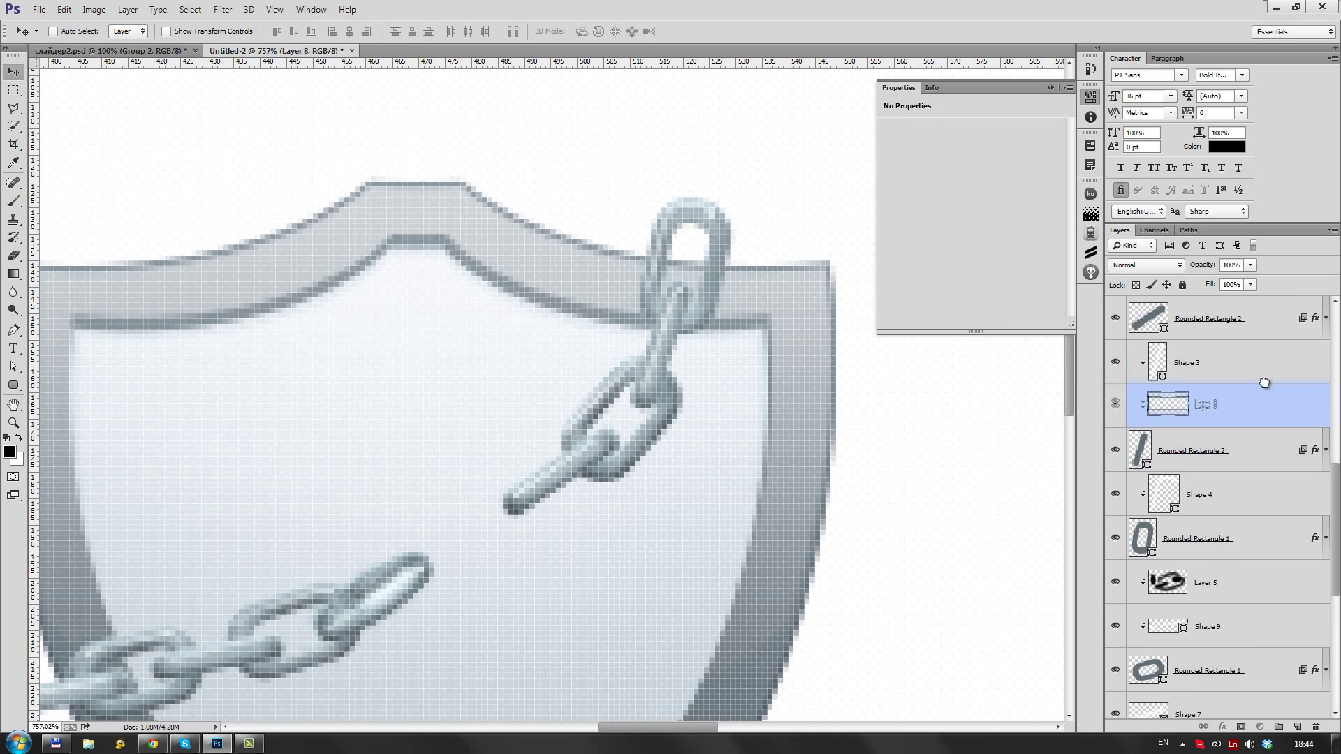
# Move Layer 8 above Shape 3 and fade Layer 9's shading to 63% opacity
pyautogui.moveTo(1265, 383); pyautogui.dragTo(1265, 346)
pyautogui.press('b')
pyautogui.click(643, 402)
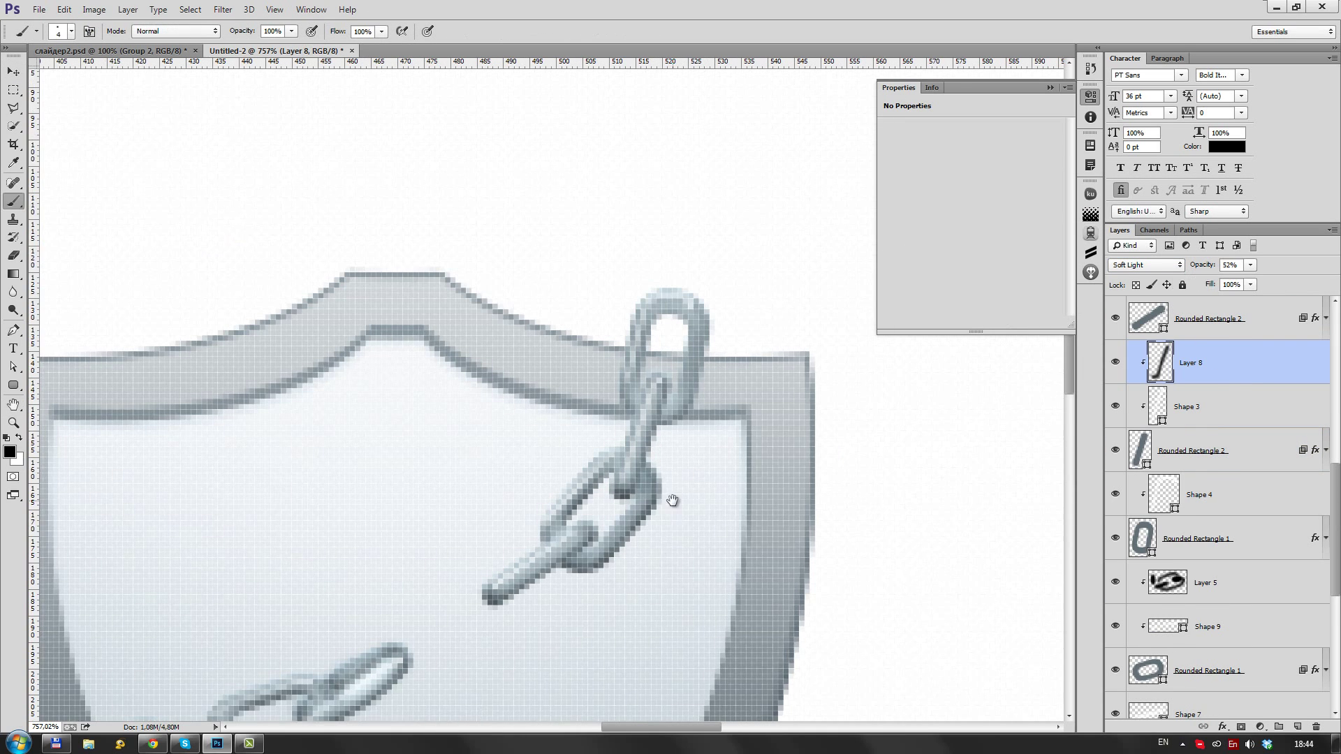
pyautogui.hotkey('ctrl', 'shift', 'alt', 'n')
pyautogui.press('b')
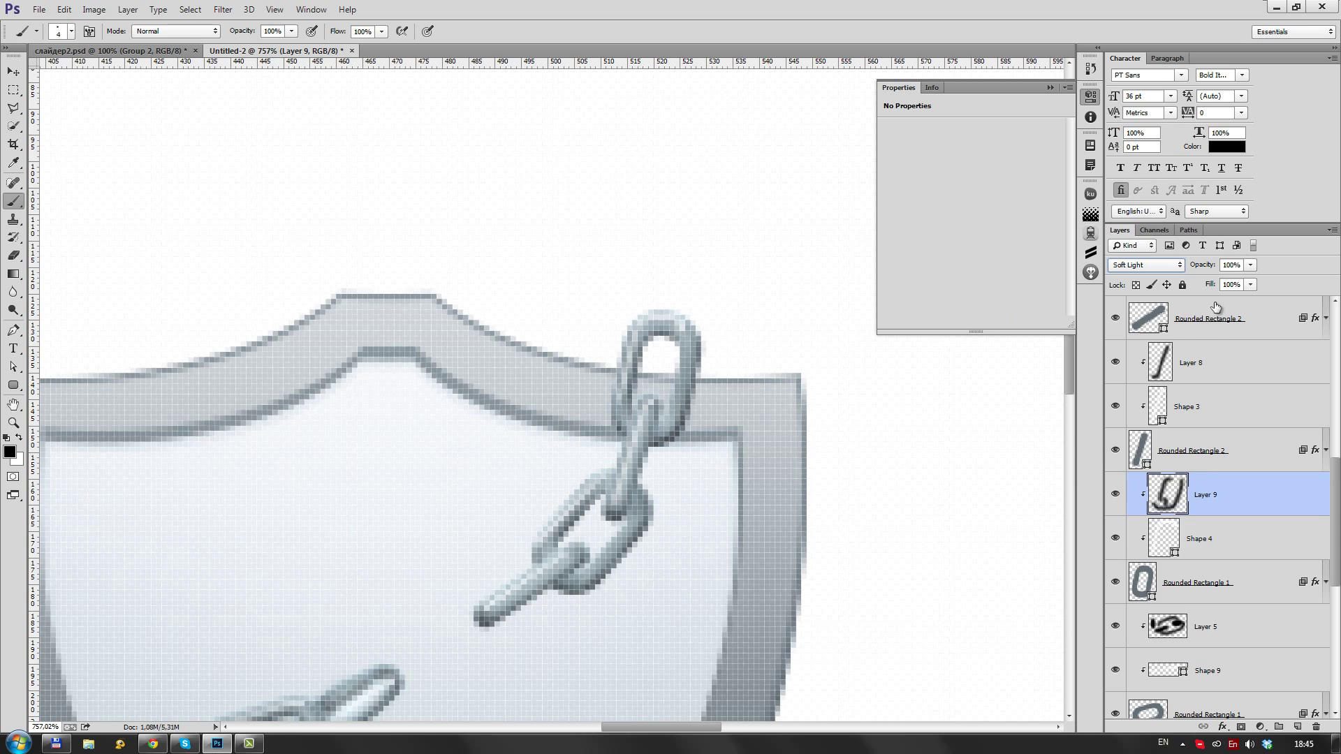
pyautogui.moveTo(1250, 265); pyautogui.dragTo(1226, 286)
pyautogui.press('v')
# Check the chain link shapes' fill colours in the Color Picker
pyautogui.scroll(5, 739, 369)
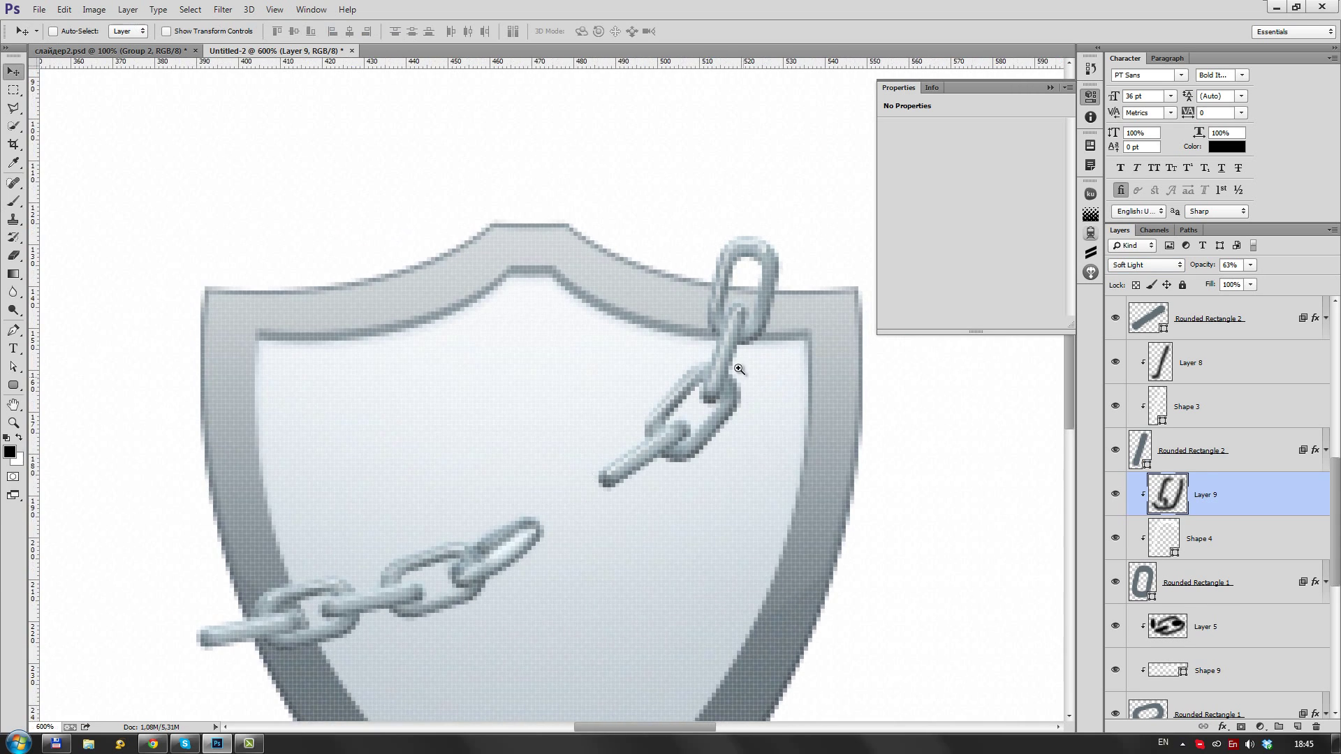
pyautogui.scroll(3, 739, 369)
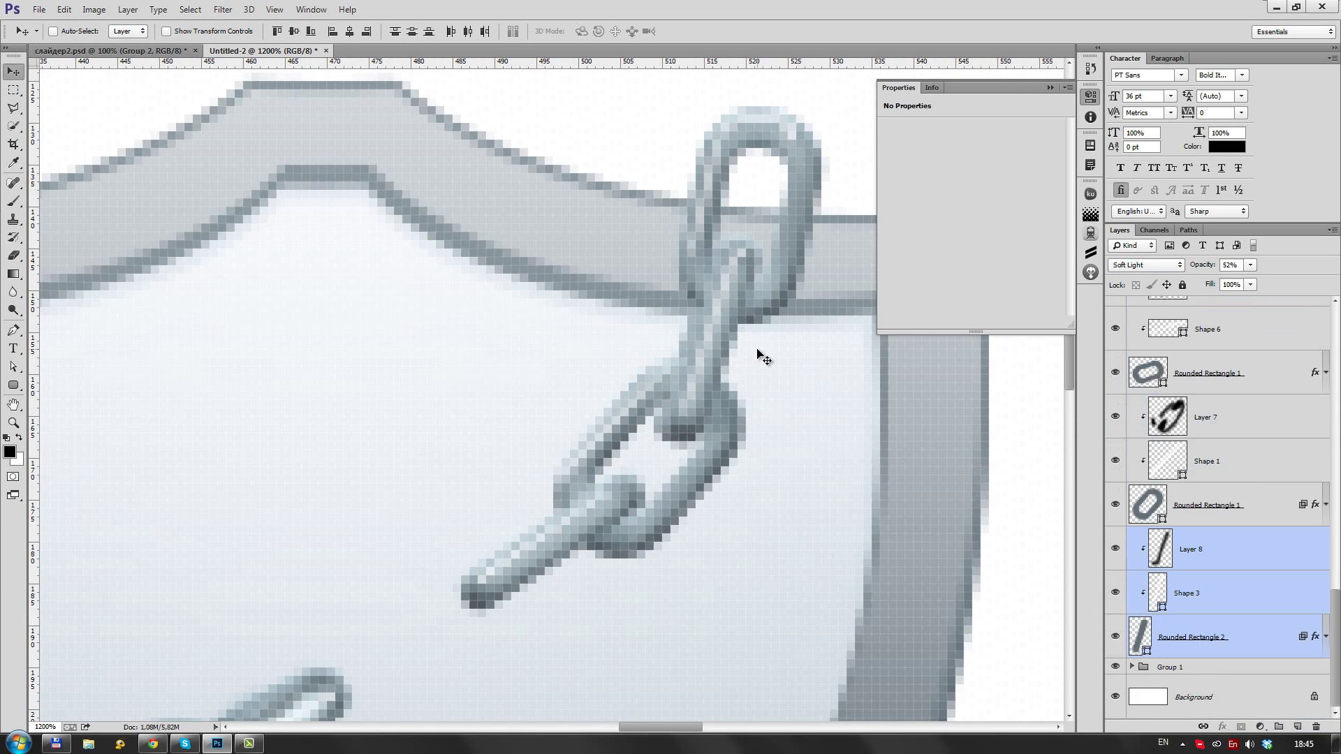
pyautogui.scroll(-3, 738, 241)
pyautogui.doubleClick(1139, 635)
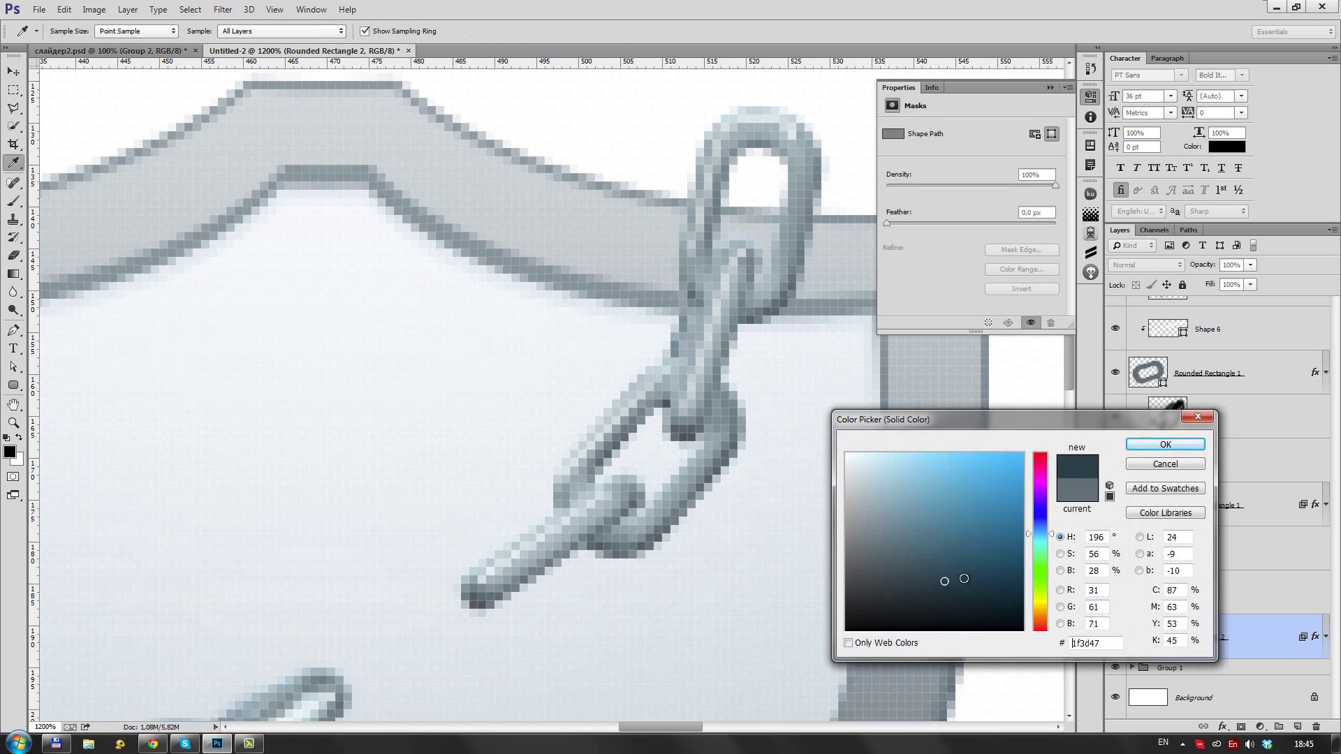
pyautogui.press('Escape')
pyautogui.scroll(-4, 701, 409)
pyautogui.scroll(10, 803, 349)
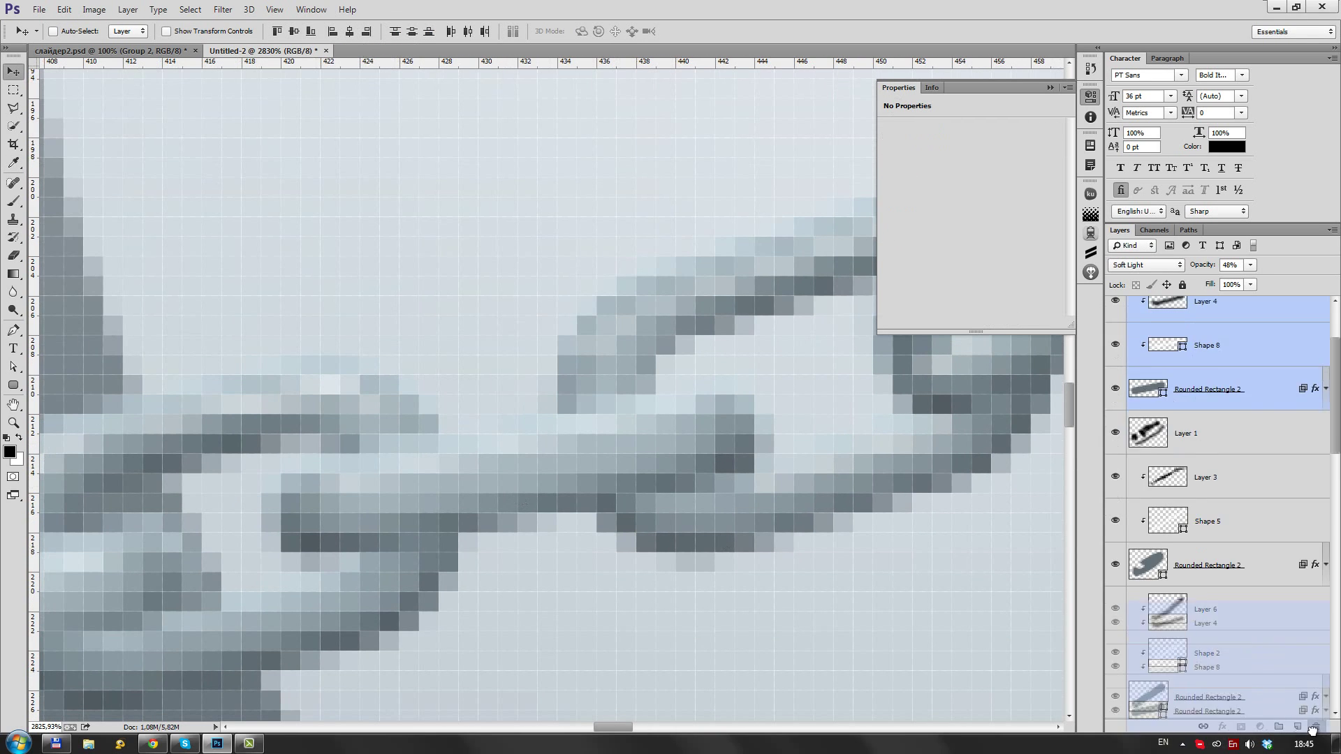
pyautogui.scroll(-5, 1222, 489)
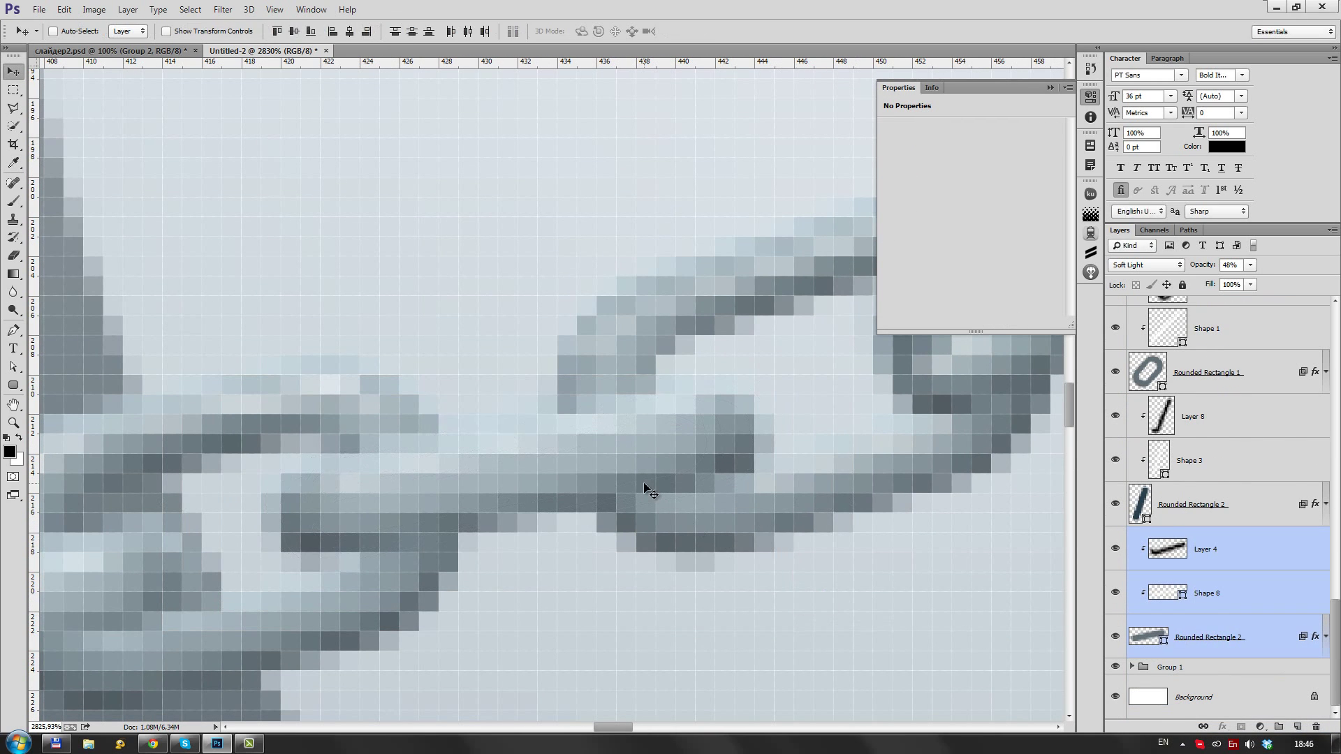
pyautogui.doubleClick(1139, 635)
pyautogui.press('Escape')
pyautogui.scroll(-10, 477, 412)
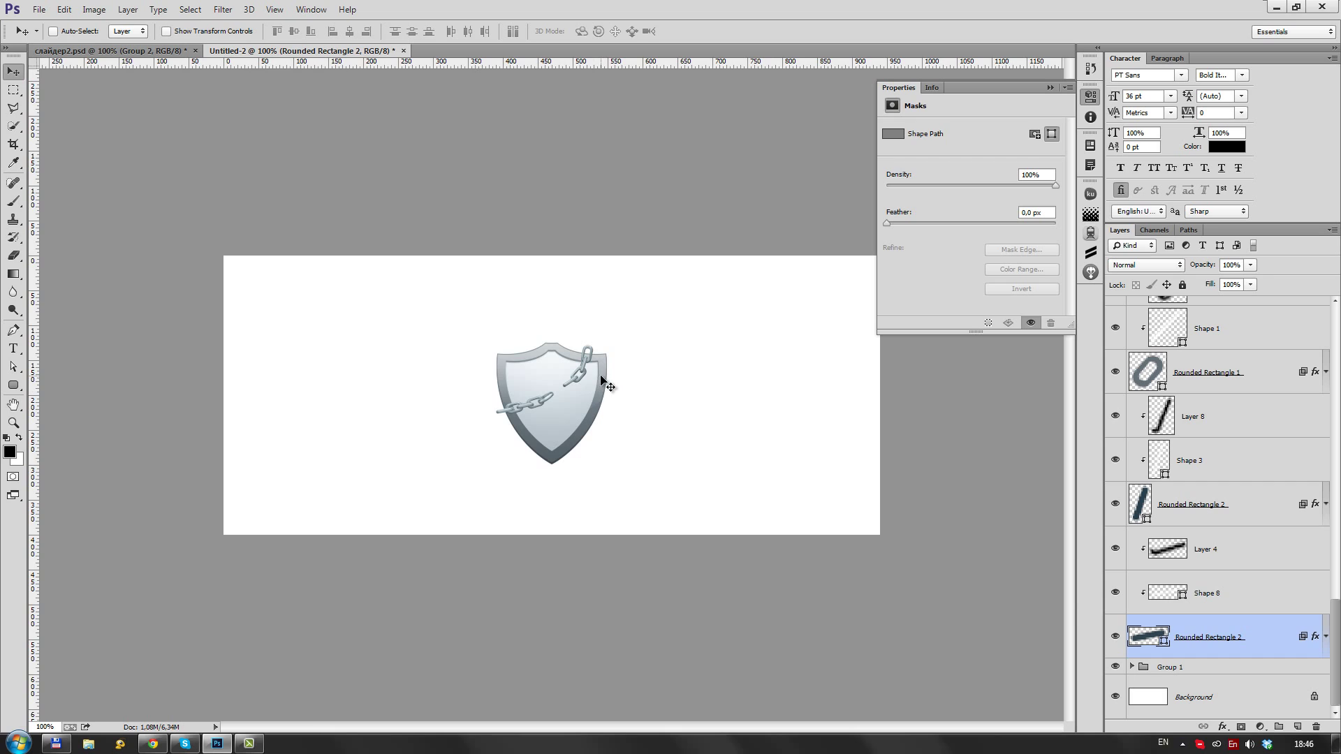
pyautogui.scroll(2, 600, 381)
pyautogui.scroll(3, 600, 381)
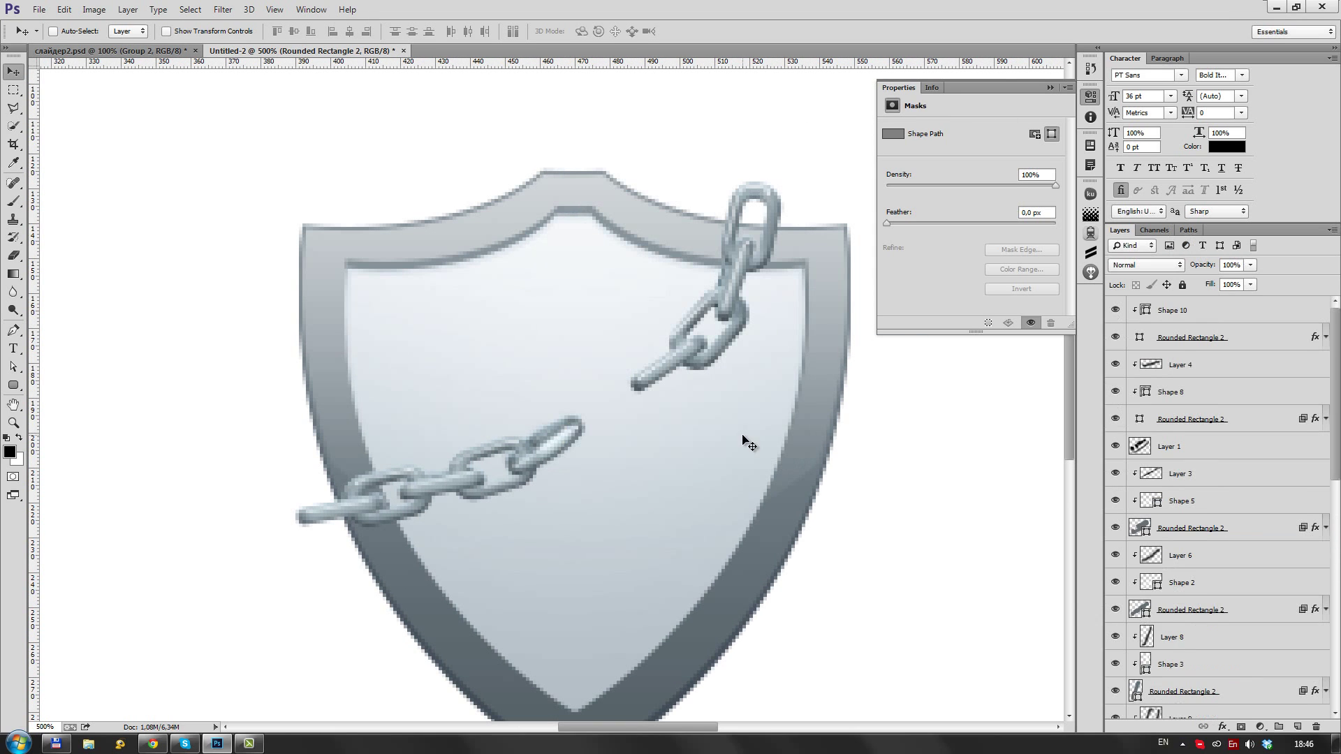
# Select all the layers in the document
pyautogui.hotkey('ctrl', 'alt', 'a')
pyautogui.scroll(-5, 539, 397)
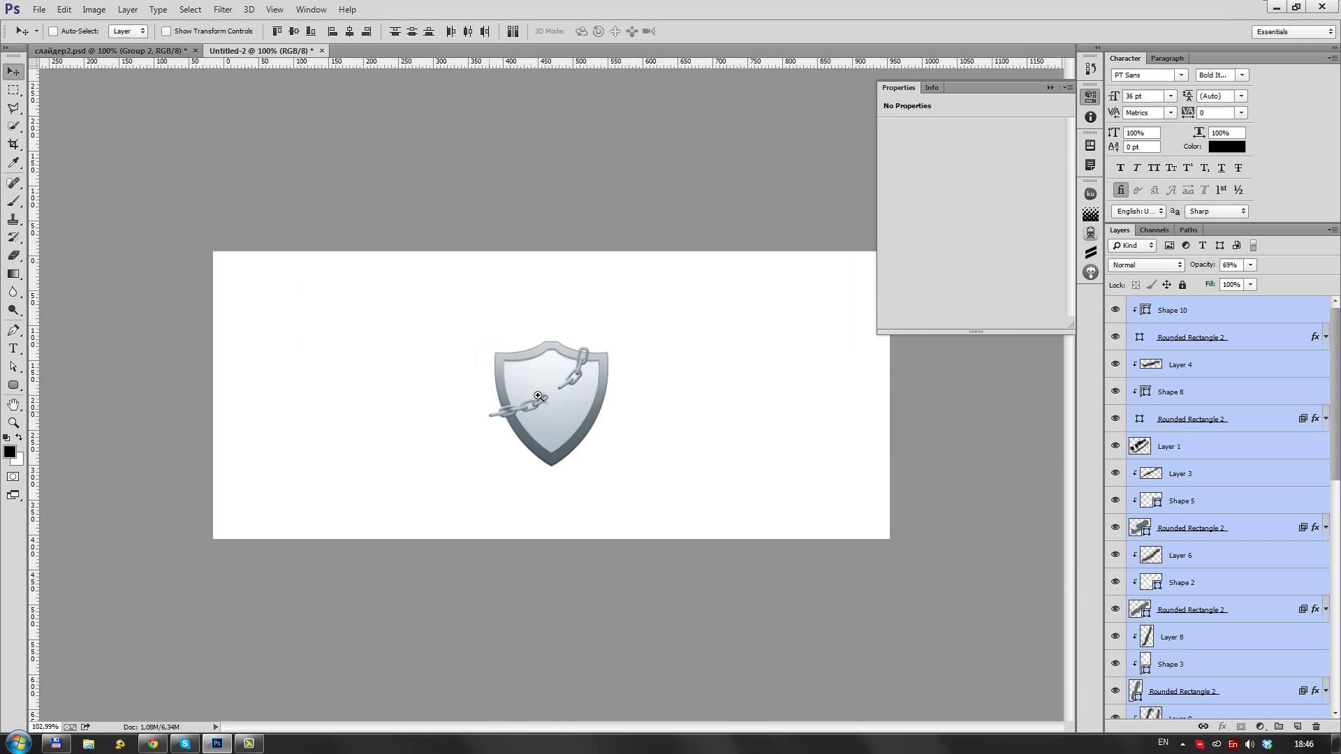
pyautogui.scroll(3, 538, 397)
# Adjust Shape 10's left-end anchor points, then select it together with Rounded Rectangle 2
pyautogui.press('a')
pyautogui.moveTo(407, 442)
pyautogui.mouseDown()
pyautogui.moveTo(439, 472)
pyautogui.moveTo(481, 438)
pyautogui.mouseUp()
pyautogui.click(471, 451)
pyautogui.scroll(-4, 518, 444)
pyautogui.scroll(4, 522, 417)
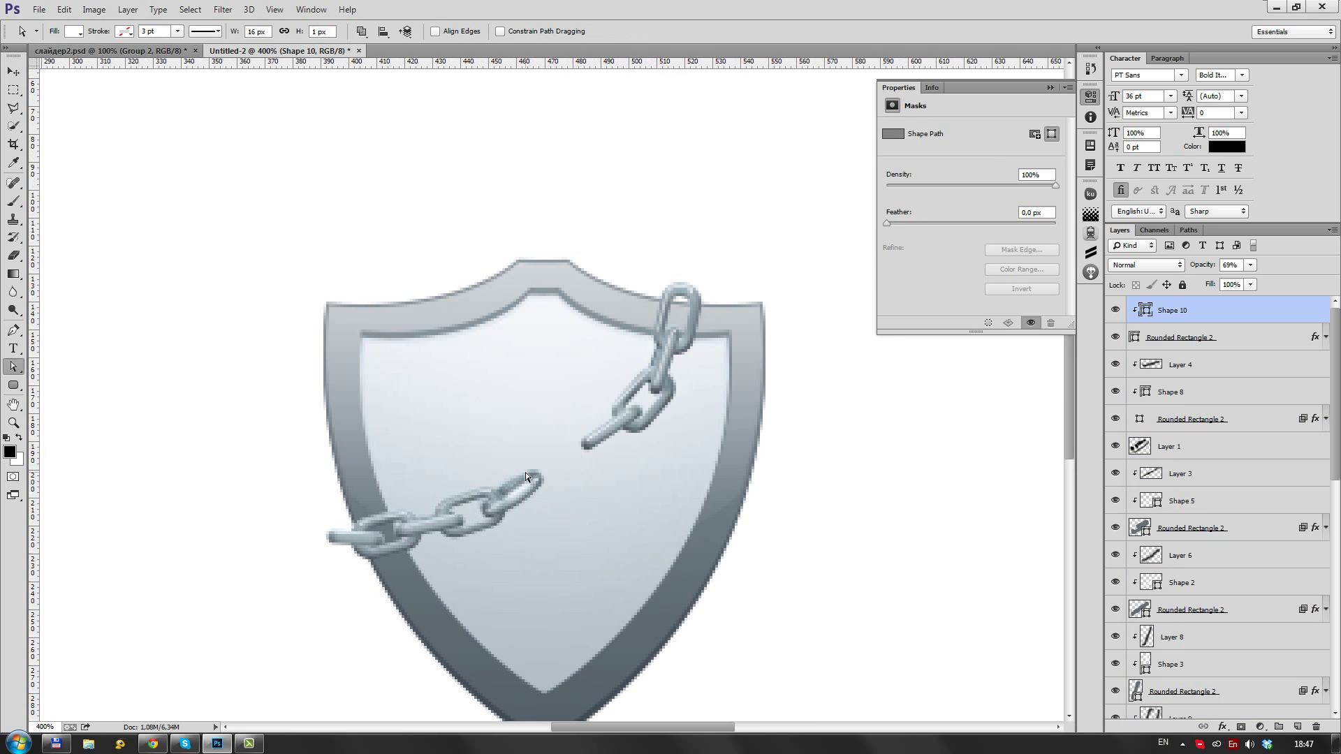
pyautogui.keyDown('ctrl'); pyautogui.click(368, 539); pyautogui.keyUp('ctrl')
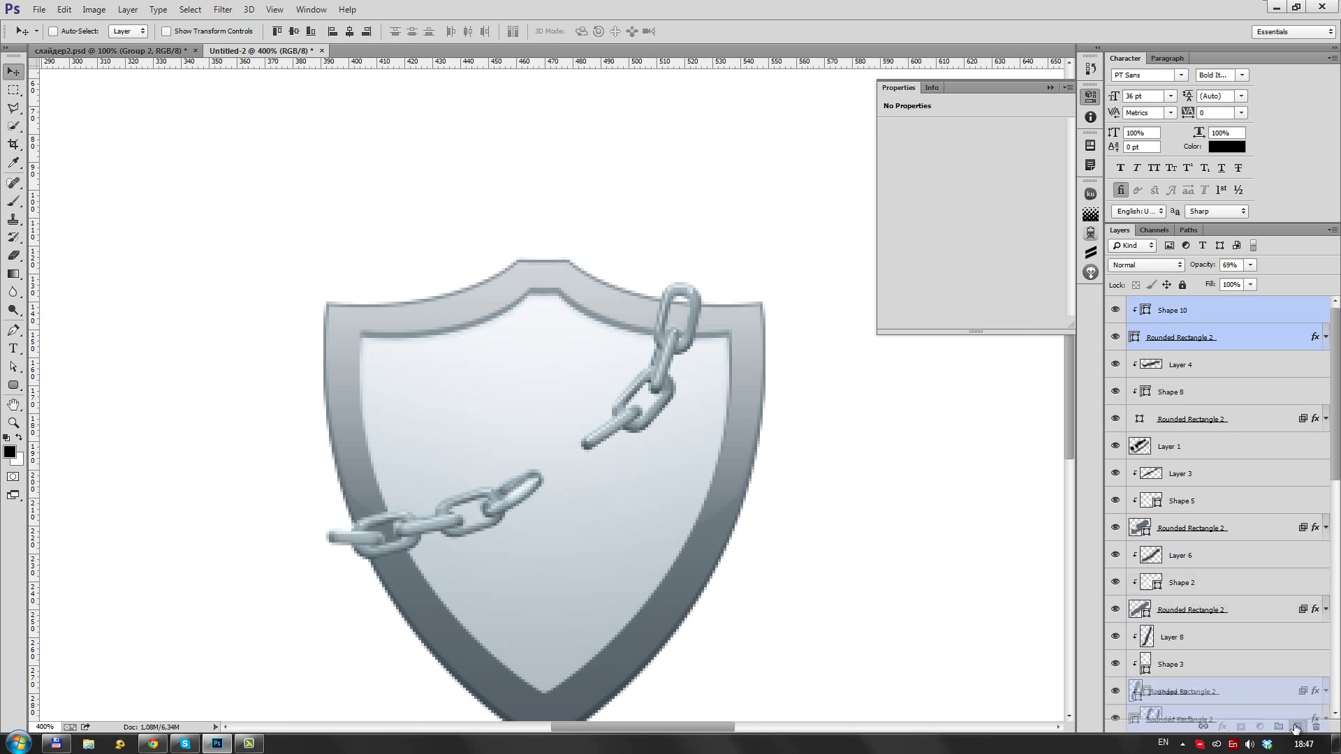
# Duplicate the link layers and place the copy at the upper chain's top, rotated about 37°
pyautogui.hotkey('ctrl', 'alt', 't')
pyautogui.moveTo(679, 277); pyautogui.dragTo(664, 277)
pyautogui.moveTo(698, 283); pyautogui.dragTo(705, 496)
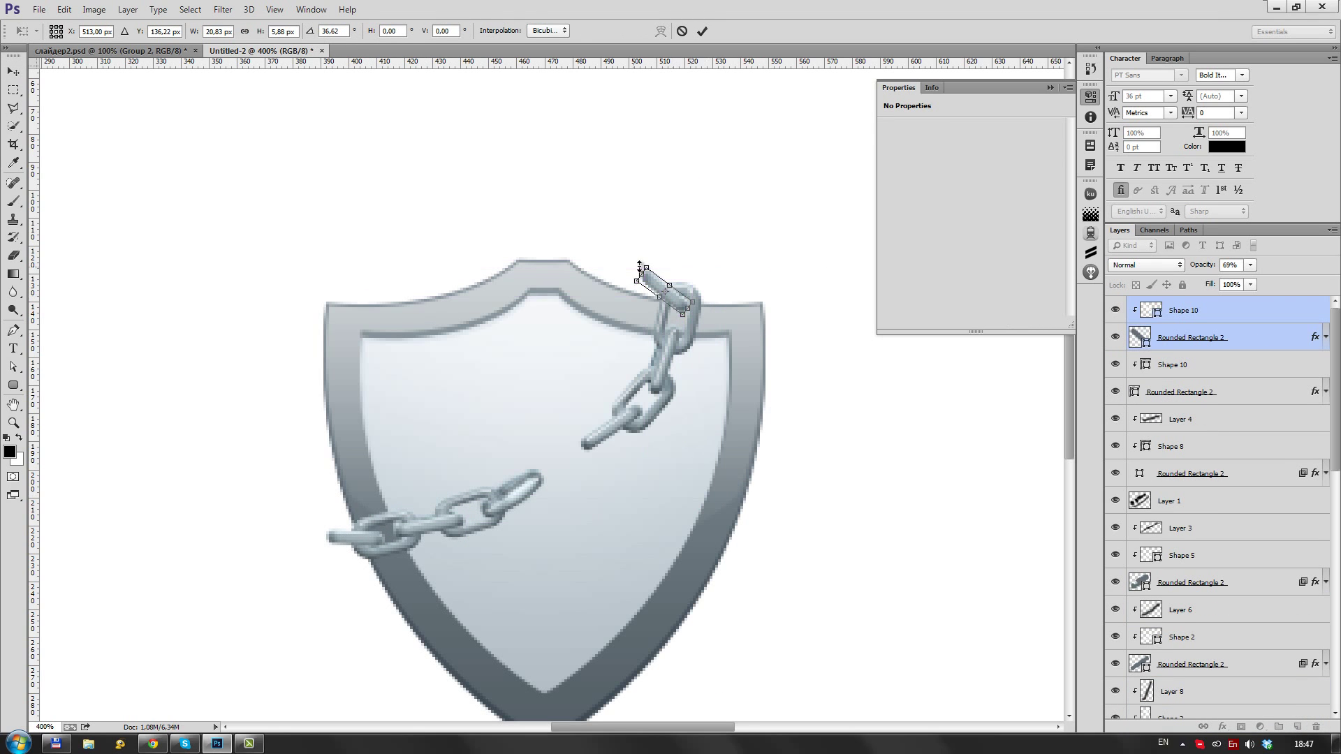
pyautogui.press('Return')
pyautogui.scroll(5, 685, 308)
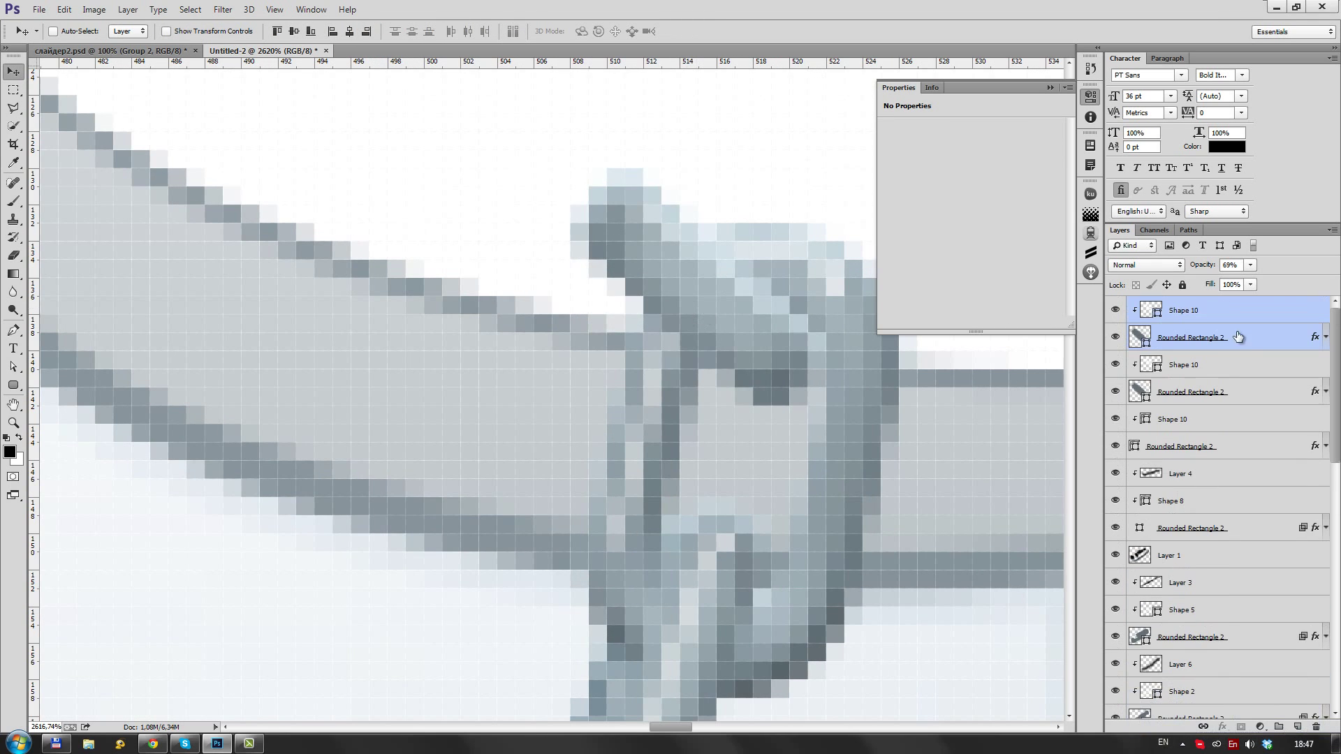
# Move the new link layers down above Group 1 and nudge the link into place
pyautogui.moveTo(1244, 355); pyautogui.dragTo(1222, 672)
pyautogui.hotkey('ctrl', 't')
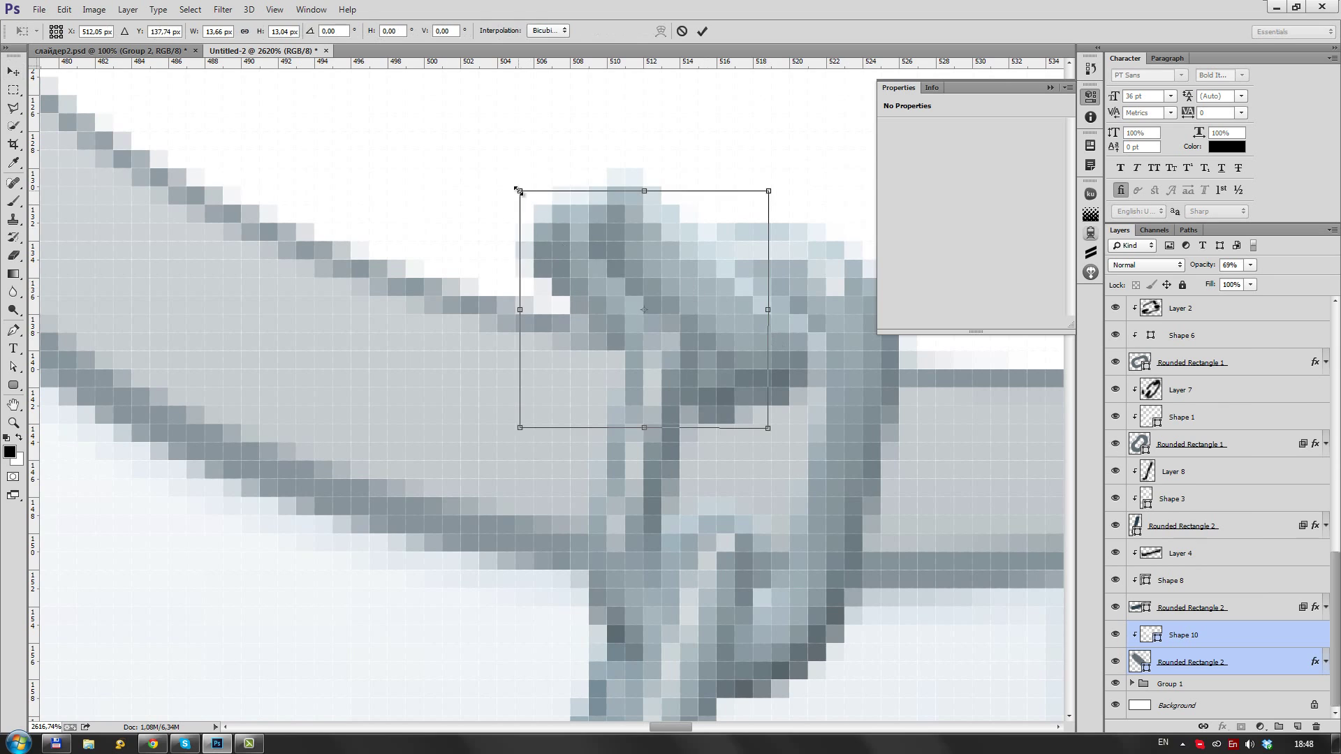
pyautogui.press('Return')
pyautogui.scroll(-10, 743, 332)
pyautogui.scroll(-1, 722, 335)
pyautogui.scroll(3, 569, 308)
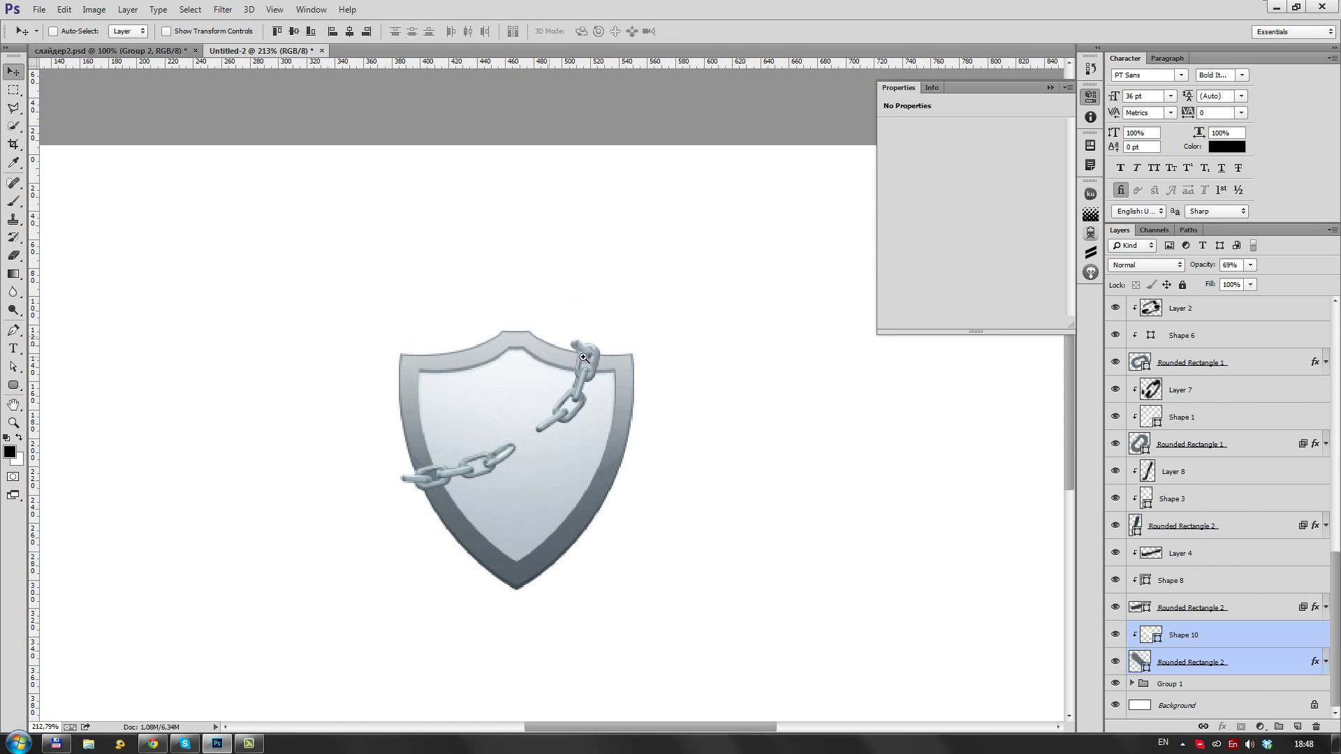
pyautogui.scroll(3, 569, 309)
pyautogui.scroll(-2, 569, 308)
pyautogui.moveTo(652, 329); pyautogui.dragTo(729, 359)
pyautogui.scroll(-4, 595, 386)
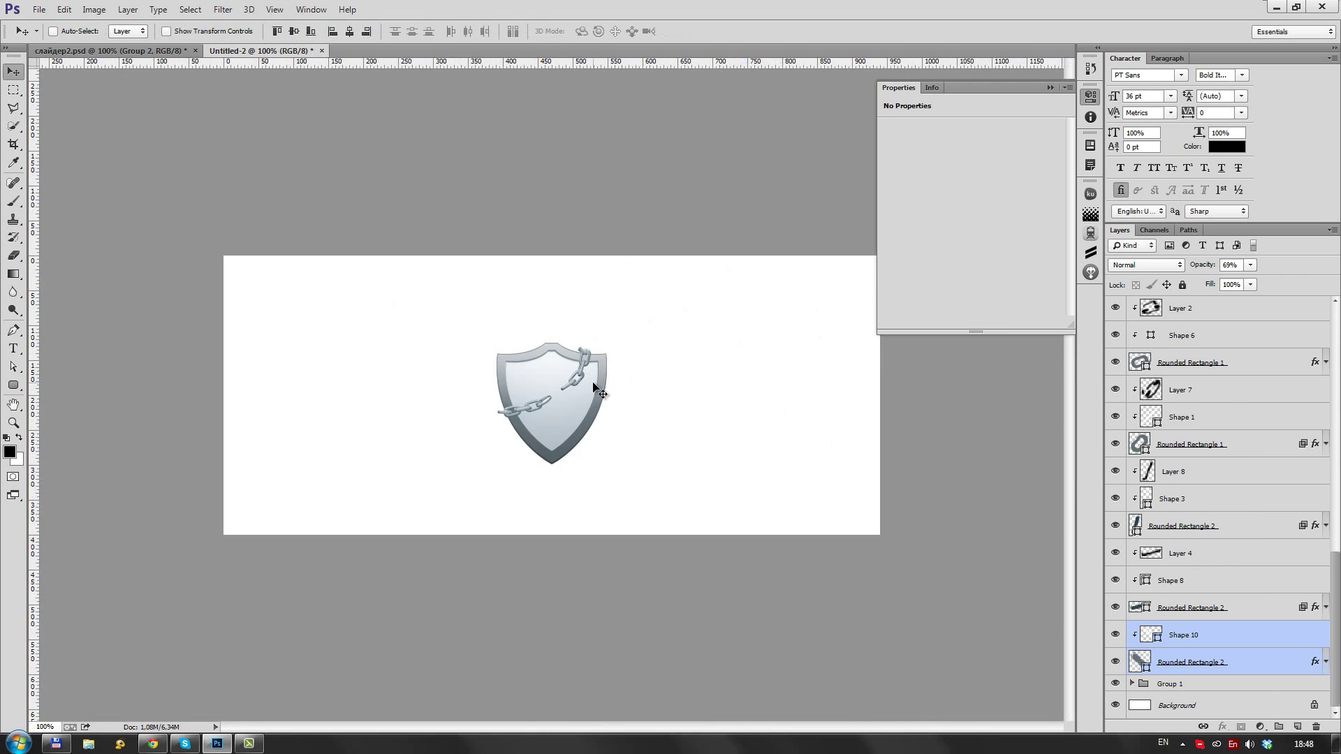
pyautogui.scroll(2, 546, 429)
pyautogui.scroll(3, 552, 428)
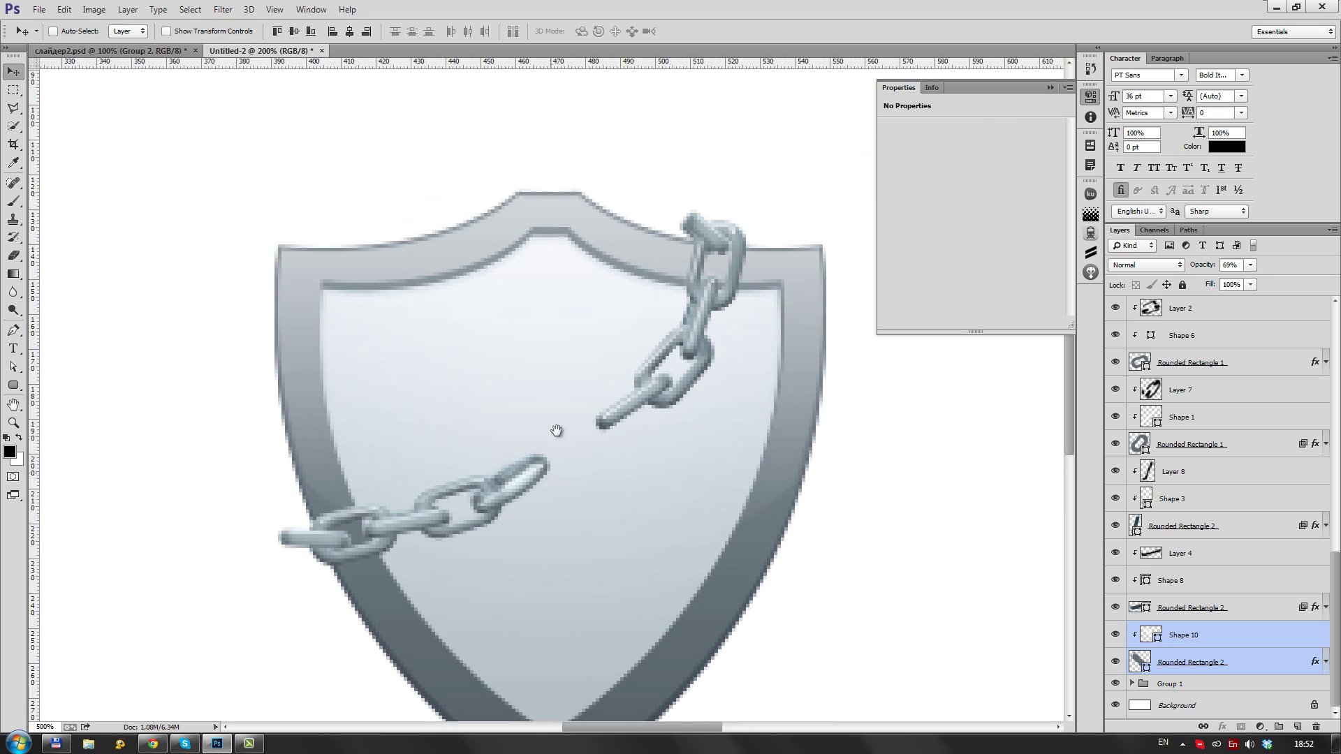
# Draw a white rounded-rectangle shackle with a 70% inner copy subtracted to form a ring
pyautogui.press('u')
pyautogui.moveTo(517, 373); pyautogui.dragTo(641, 545)
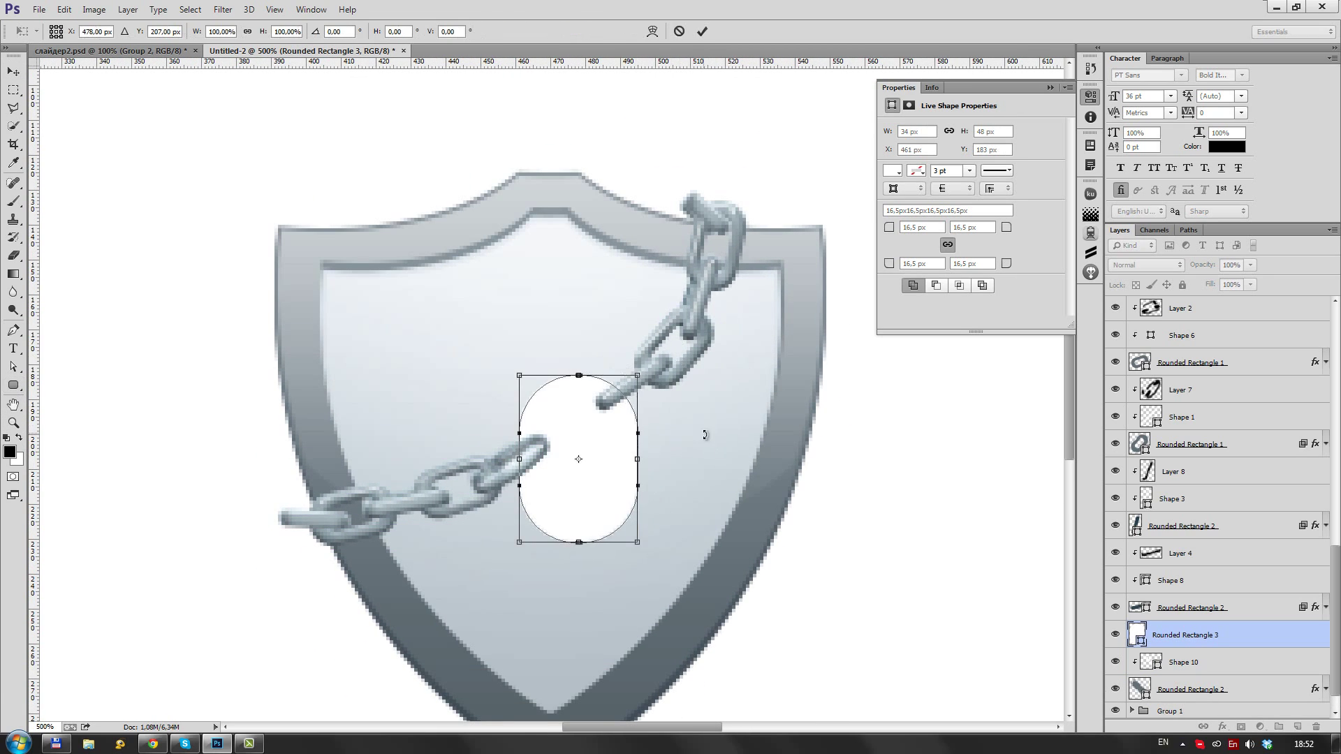
pyautogui.press('v')
pyautogui.moveTo(614, 462); pyautogui.dragTo(652, 511)
pyautogui.hotkey('ctrl', 't')
pyautogui.moveTo(676, 424); pyautogui.dragTo(663, 446)
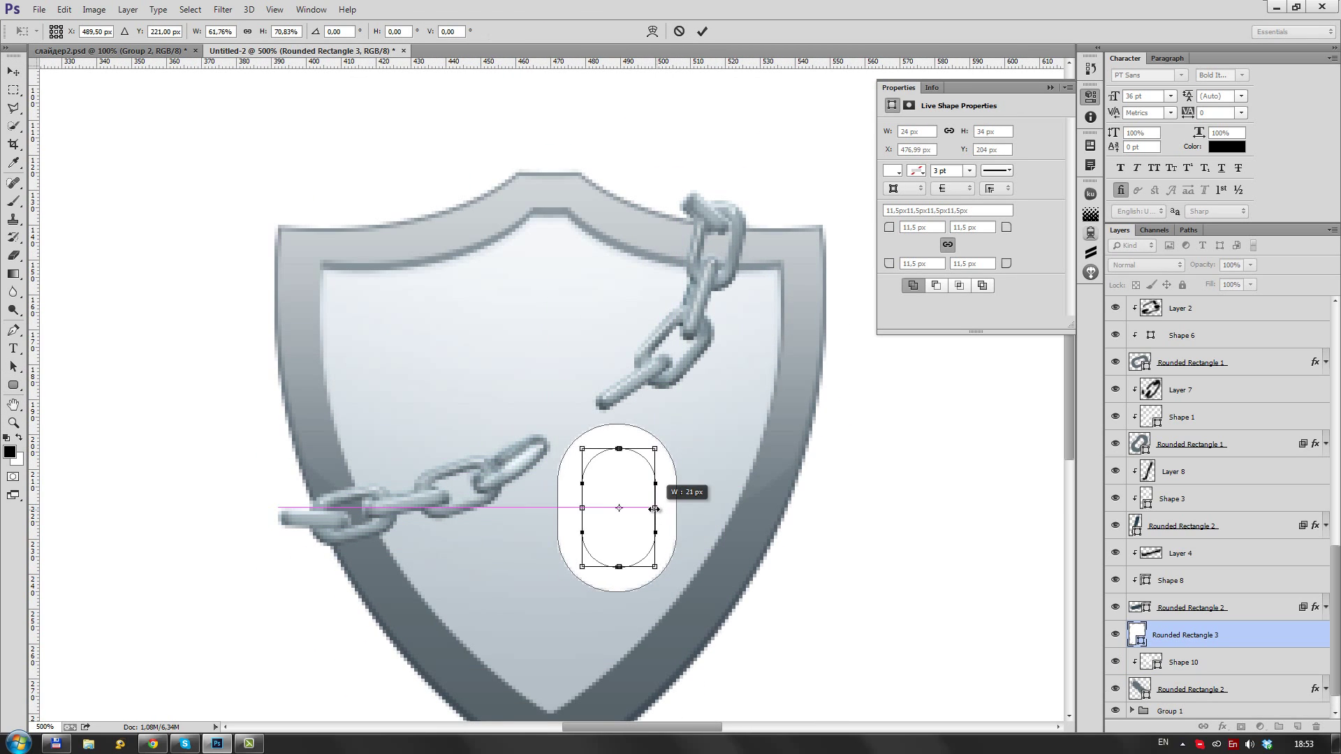
pyautogui.press('Return')
pyautogui.scroll(1, 494, 395)
pyautogui.scroll(1, 494, 394)
# Draw the padlock body rounded rectangle over the ring and shorten its height
pyautogui.press('u')
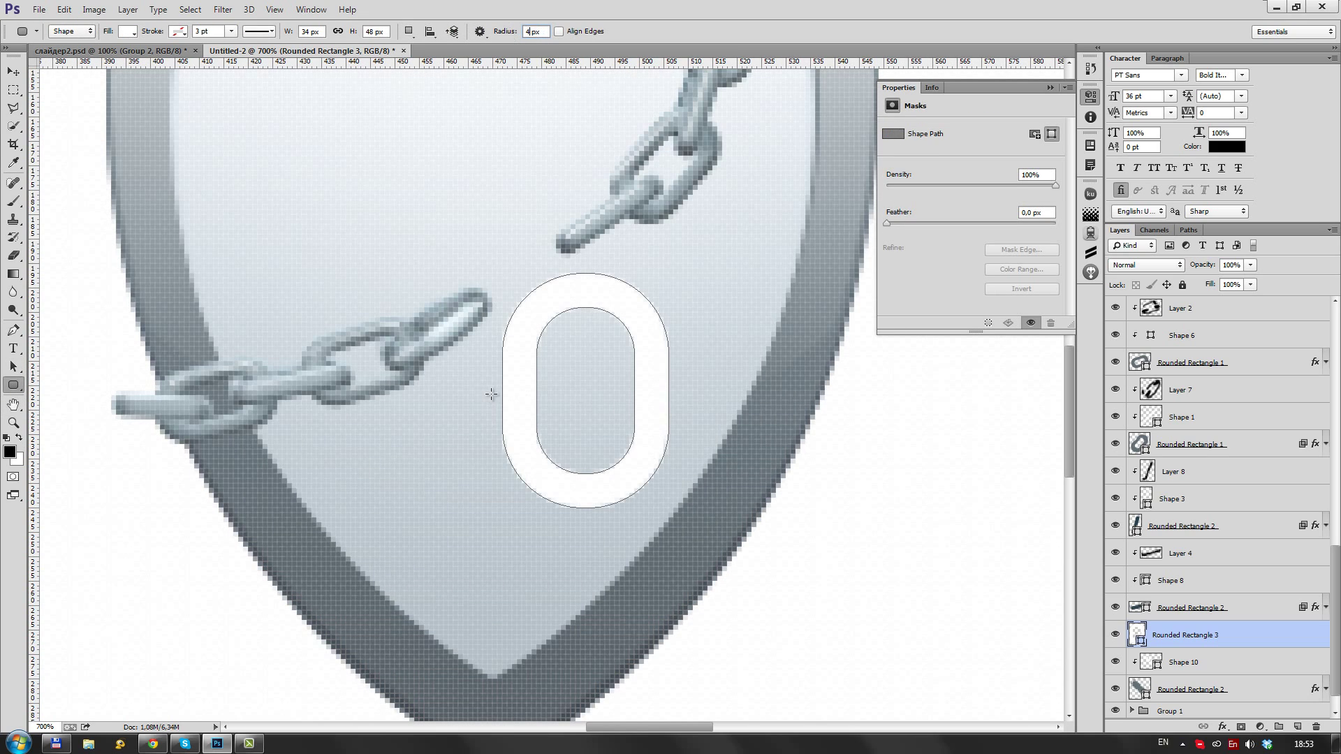
pyautogui.moveTo(697, 567); pyautogui.dragTo(696, 569)
pyautogui.hotkey('ctrl', 't')
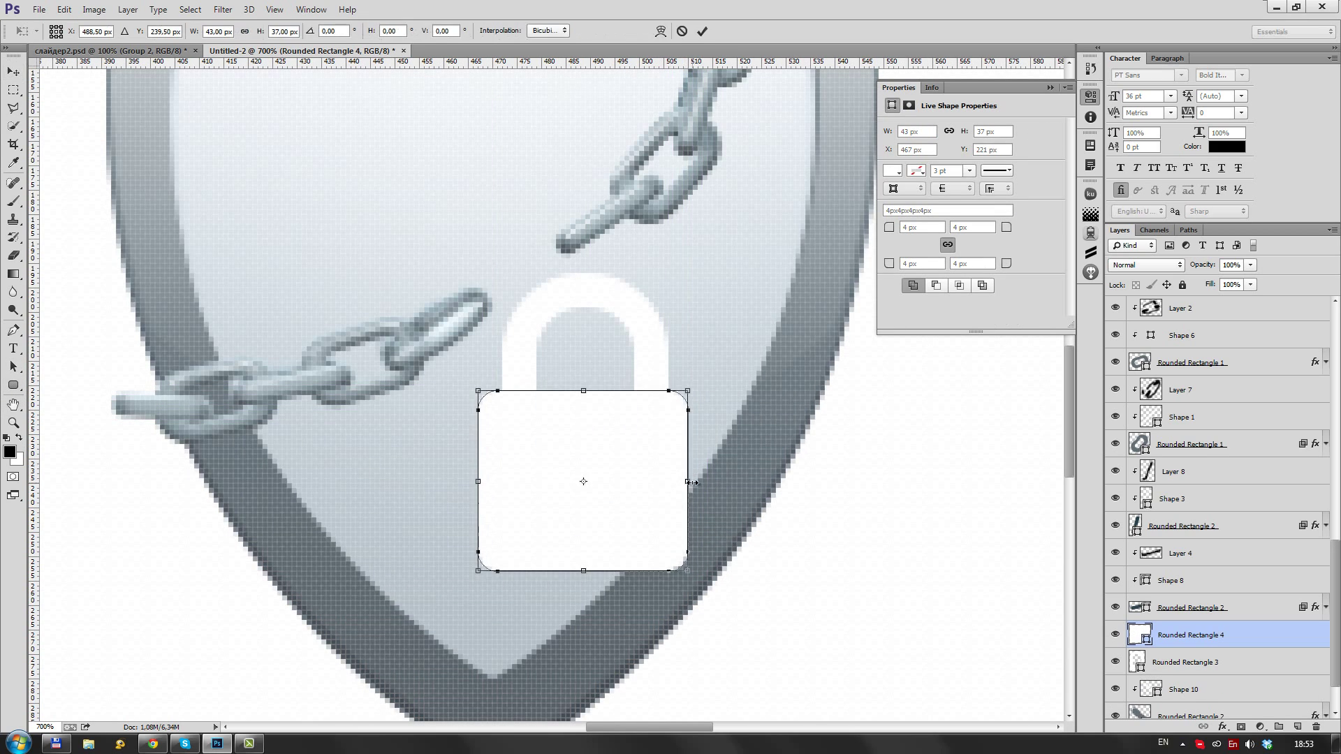
pyautogui.moveTo(587, 571); pyautogui.dragTo(594, 539)
pyautogui.press('Return')
# Fill the padlock body dark grey and place its layer above the shackle
pyautogui.doubleClick(1139, 634)
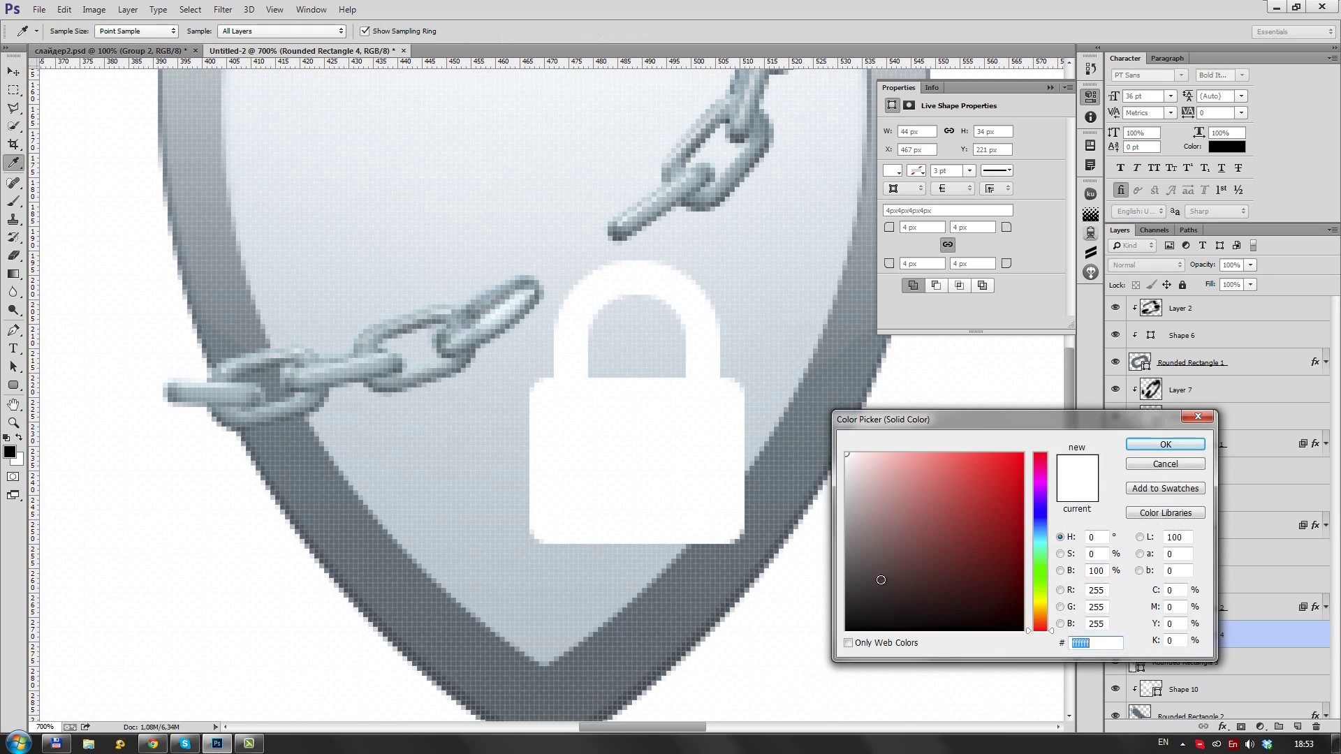
pyautogui.click(872, 583)
pyautogui.click(1176, 442)
pyautogui.doubleClick(1137, 662)
pyautogui.press('Escape')
pyautogui.moveTo(1285, 635); pyautogui.dragTo(1296, 642)
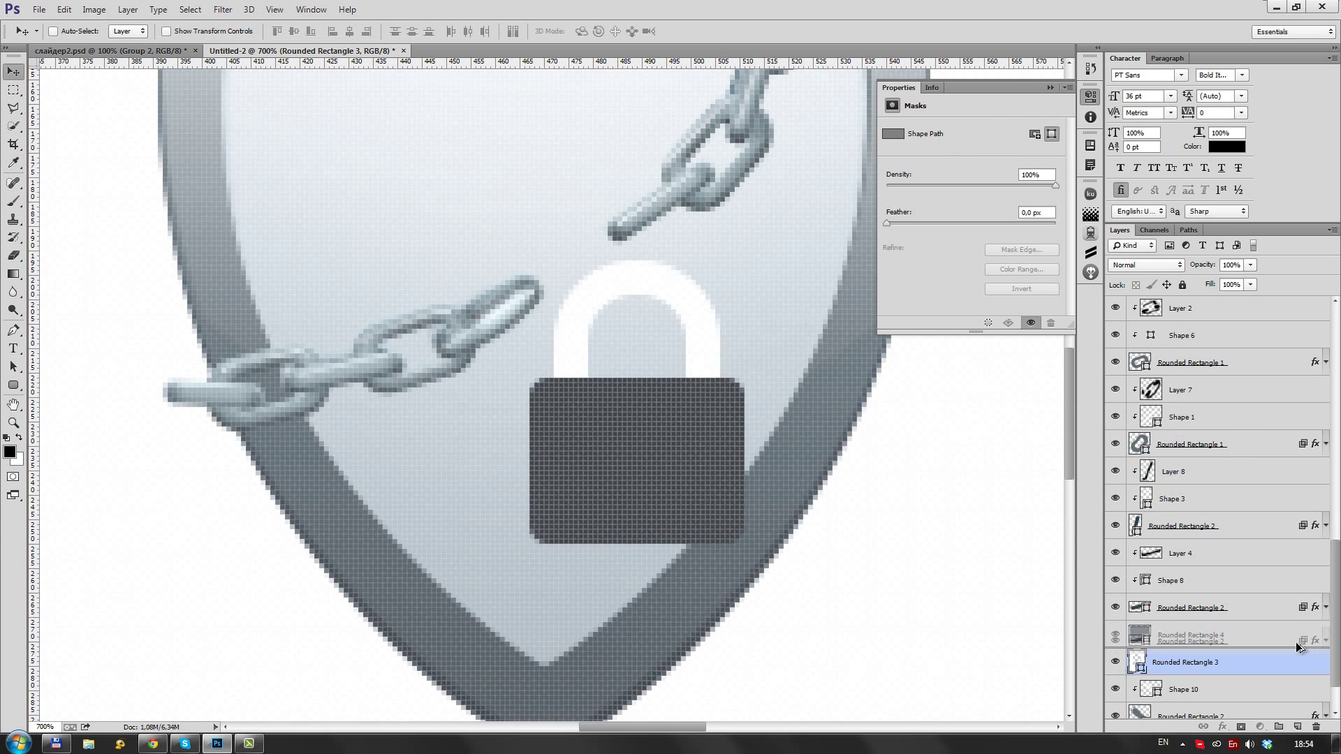
# Give the shackle a pale sampled colour and add a new layer clipped to it
pyautogui.doubleClick(1137, 662)
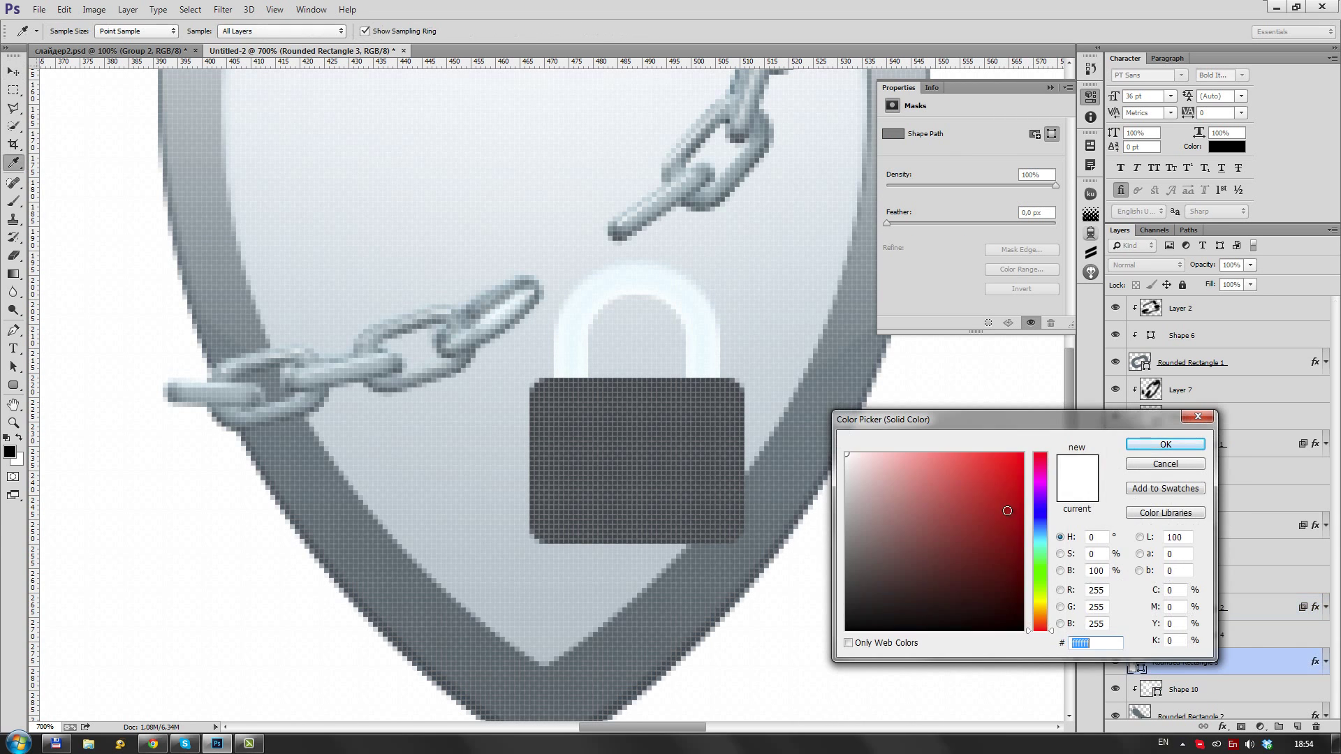
pyautogui.click(629, 454)
pyautogui.click(1154, 450)
pyautogui.keyDown('ctrl'); pyautogui.click(635, 293); pyautogui.keyUp('ctrl')
pyautogui.scroll(2, 819, 259)
pyautogui.doubleClick(1243, 662)
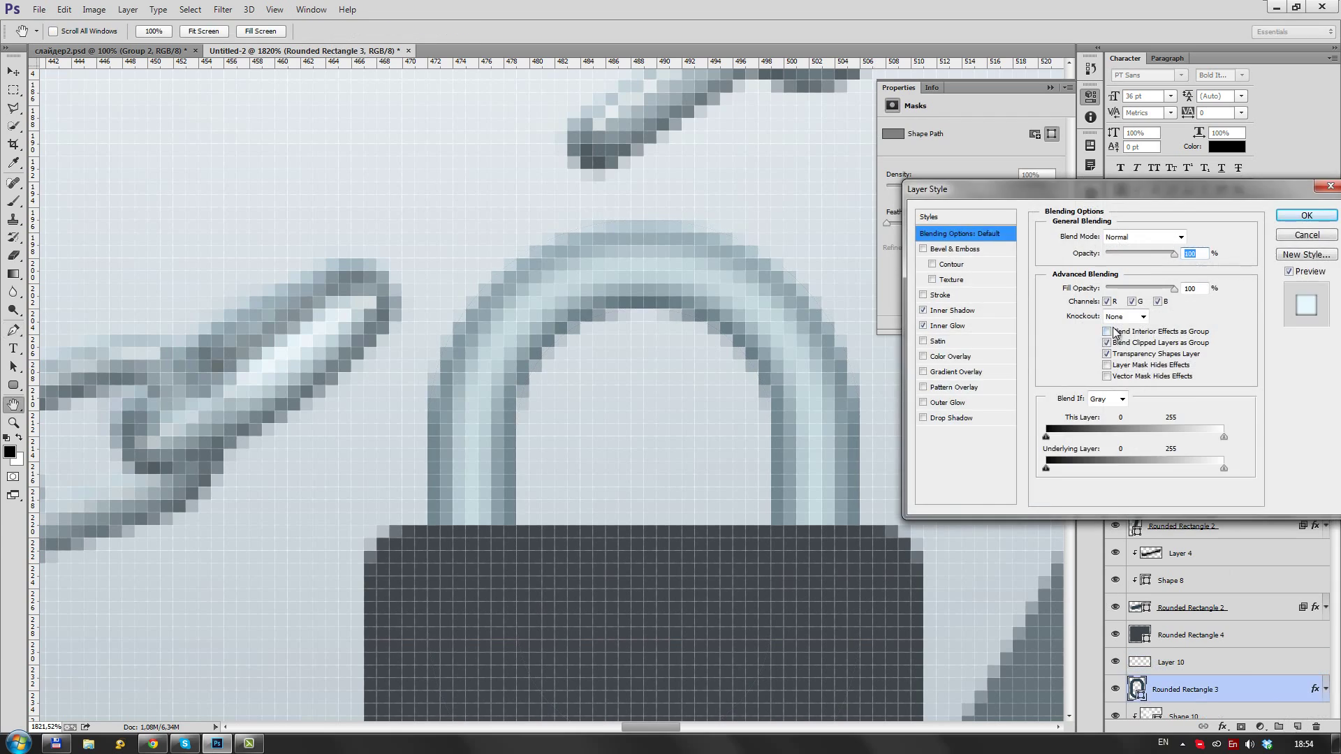
pyautogui.press('Escape')
pyautogui.hotkey('ctrl', 'shift', 'n')
pyautogui.press('p')
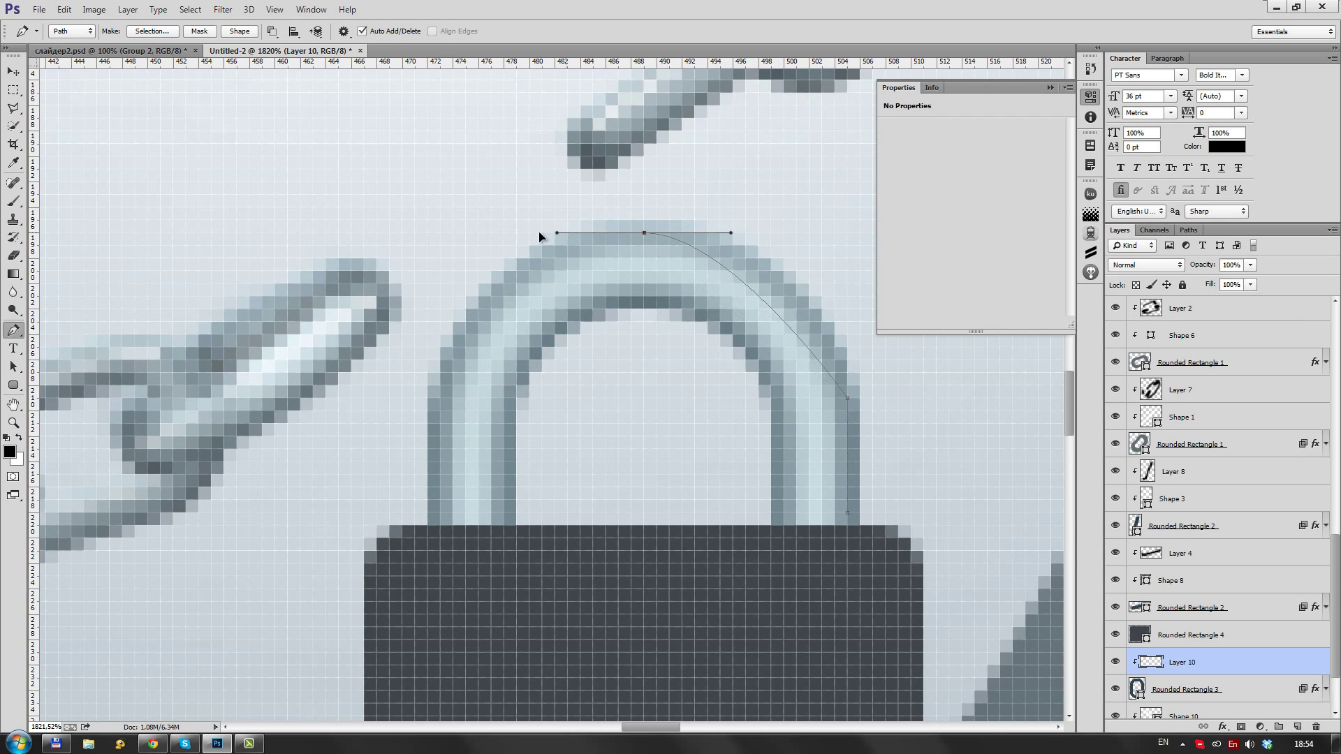
# Close the highlight path along the shackle arc, reshape its anchors, and feather it 0.9 px
pyautogui.click(846, 514)
pyautogui.press('a')
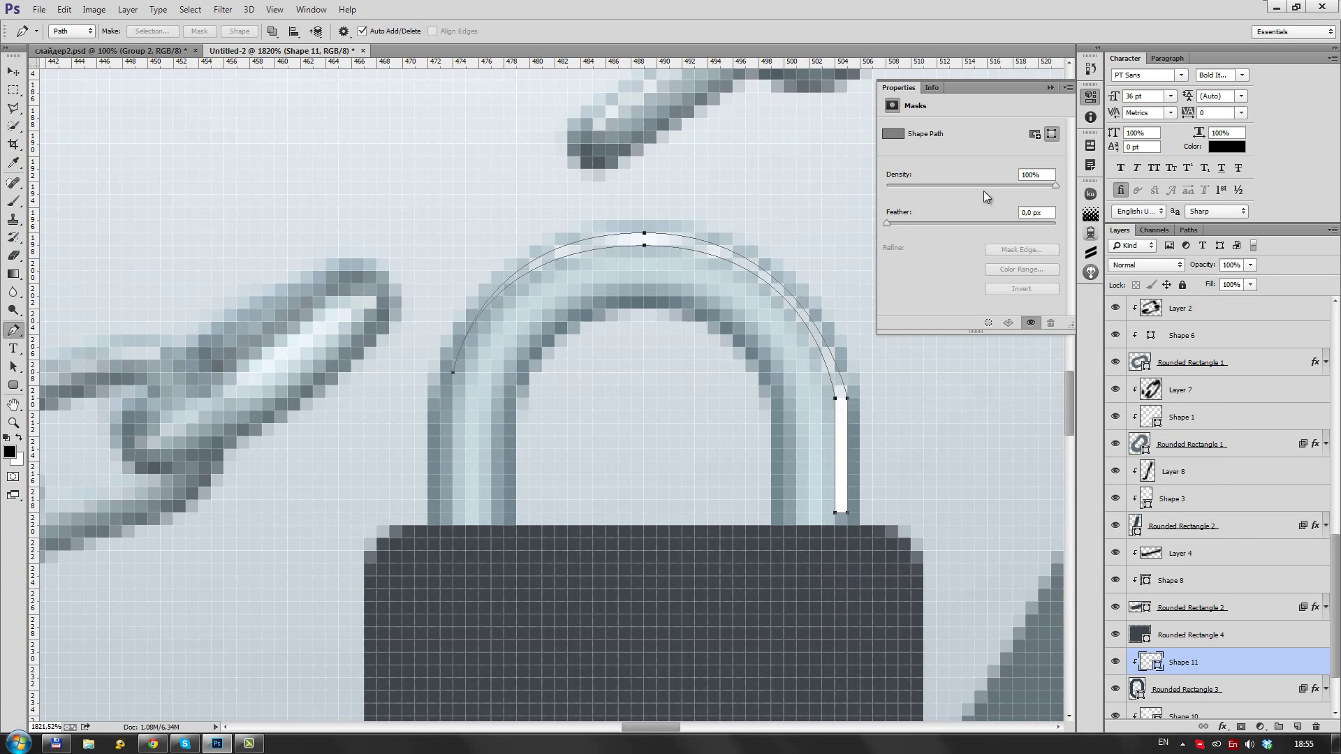
pyautogui.moveTo(887, 224); pyautogui.dragTo(890, 223)
pyautogui.click(842, 518)
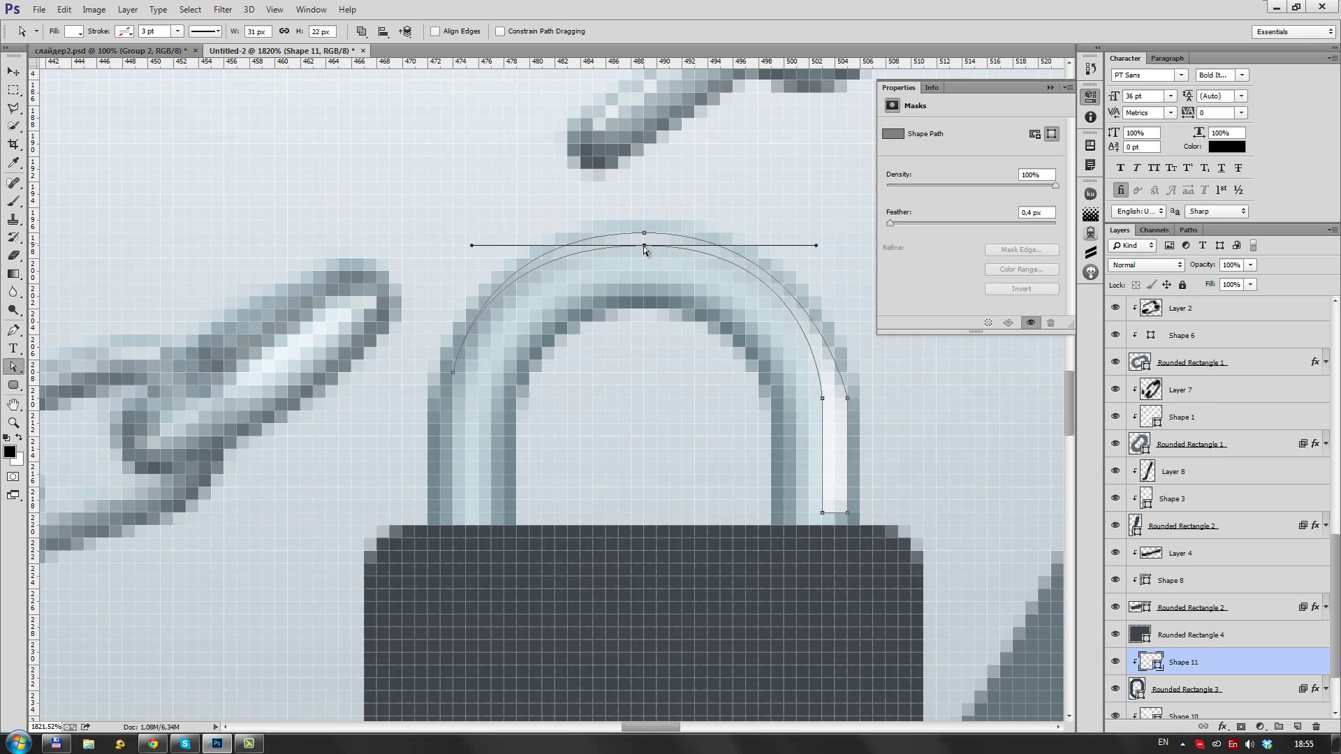
pyautogui.moveTo(644, 245); pyautogui.dragTo(643, 258)
pyautogui.moveTo(890, 224); pyautogui.dragTo(894, 224)
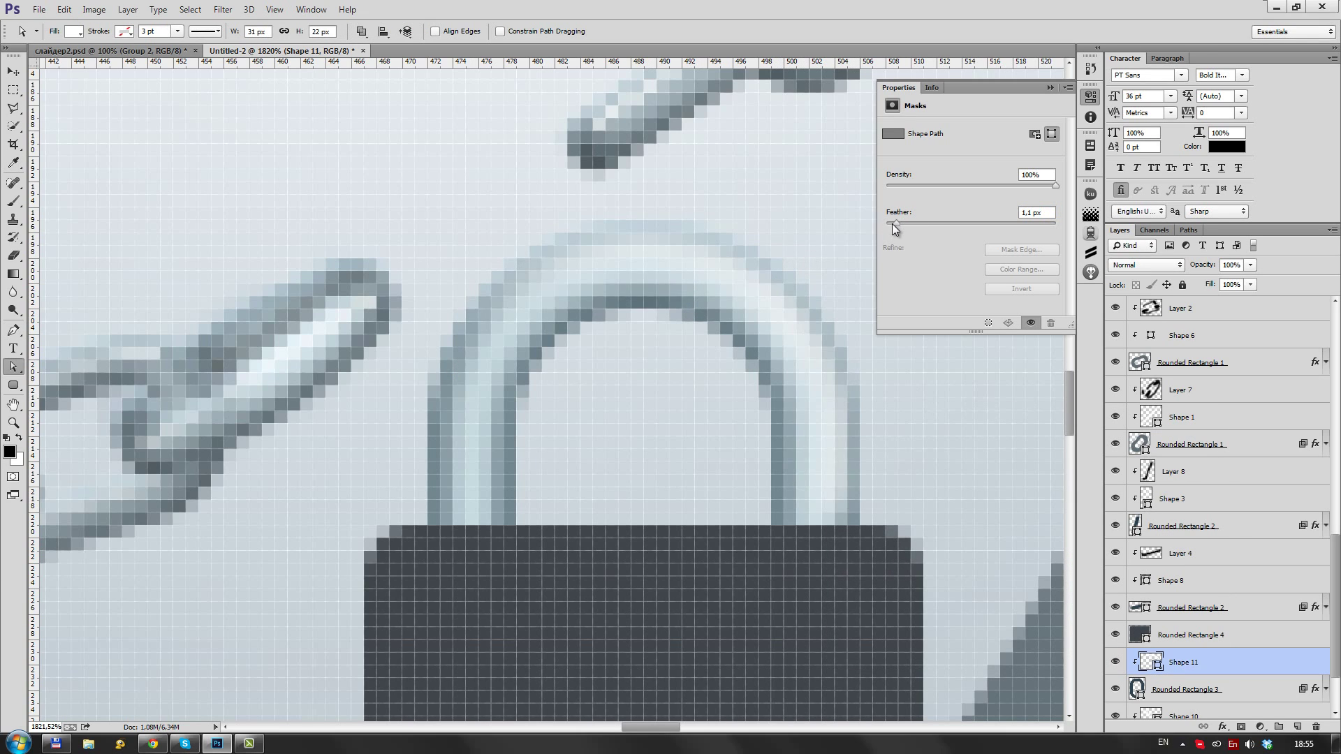
pyautogui.press('p')
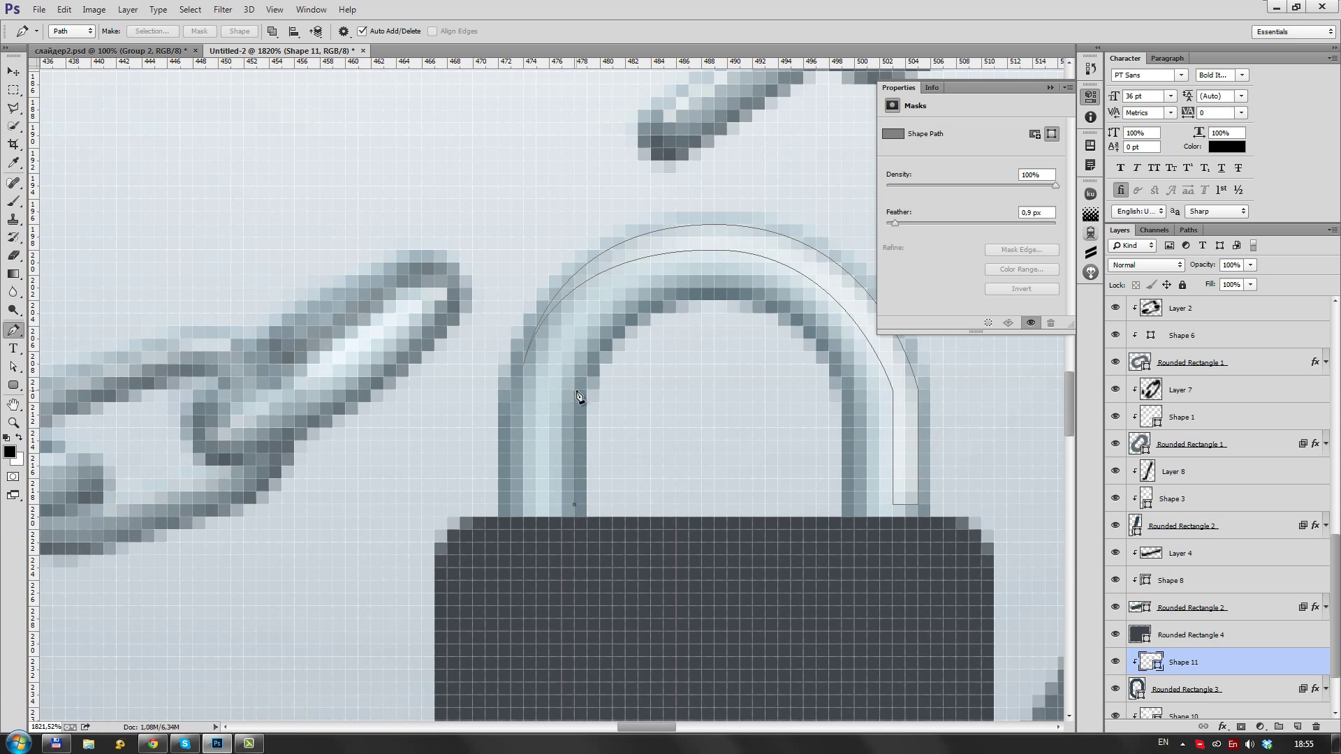
pyautogui.scroll(-10, 750, 454)
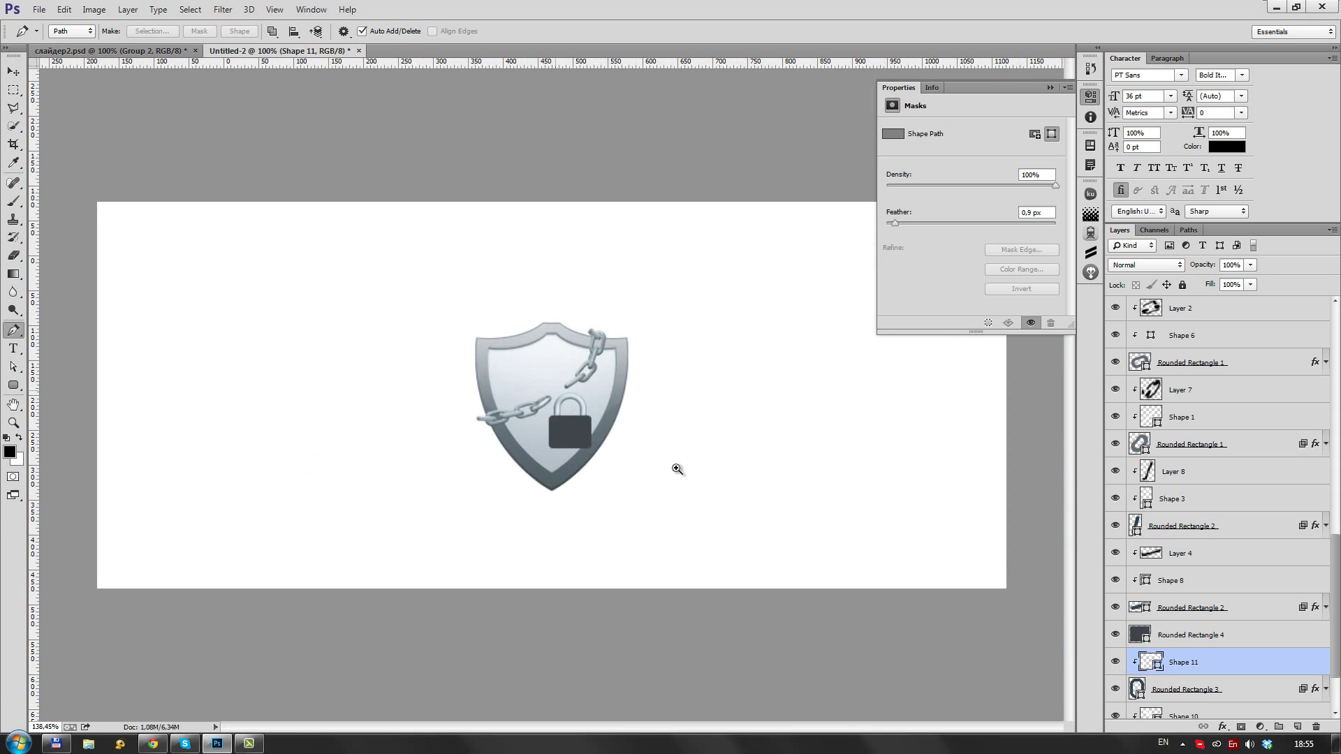
pyautogui.scroll(3, 680, 463)
pyautogui.scroll(3, 1008, 407)
pyautogui.scroll(3, 628, 437)
# Add a grey inner panel on the lock body and fade the right-edge highlight to 62% opacity
pyautogui.press('v')
pyautogui.keyDown('ctrl'); pyautogui.click(665, 469); pyautogui.keyUp('ctrl')
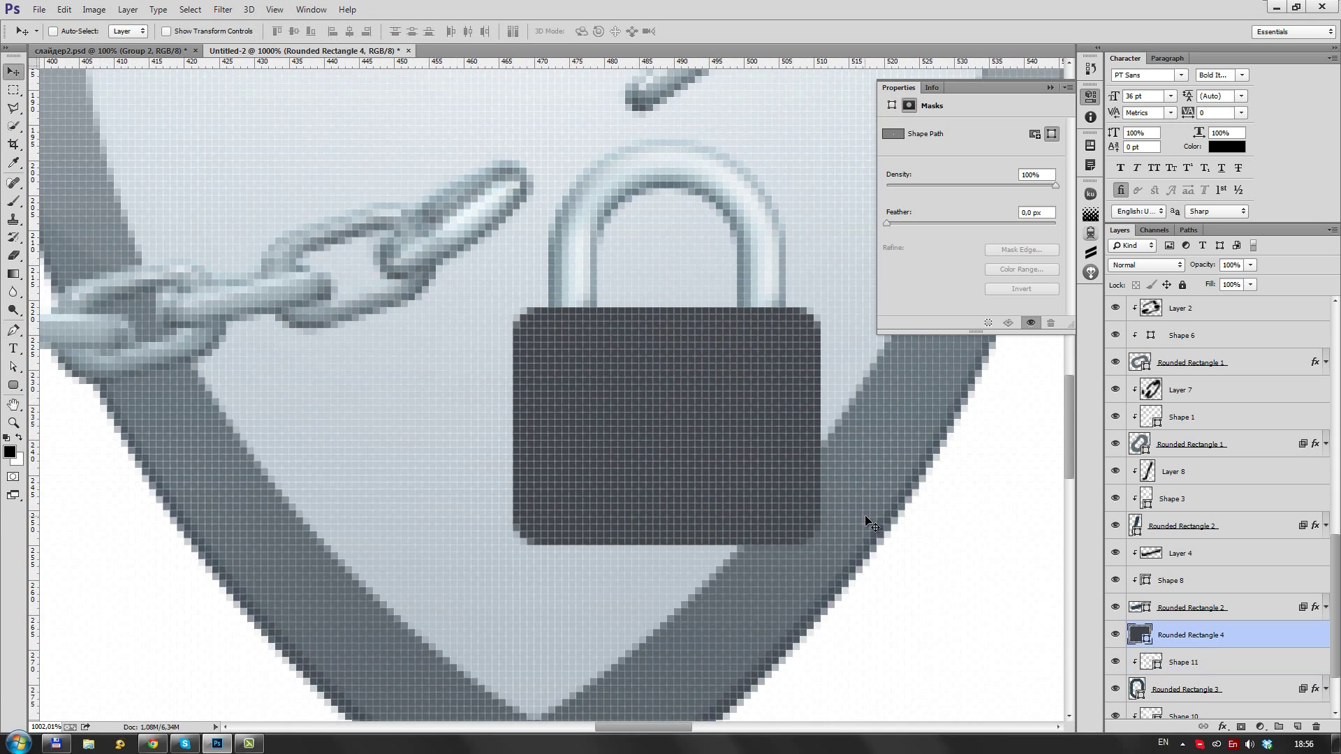
pyautogui.click(1297, 727)
pyautogui.click(14, 385)
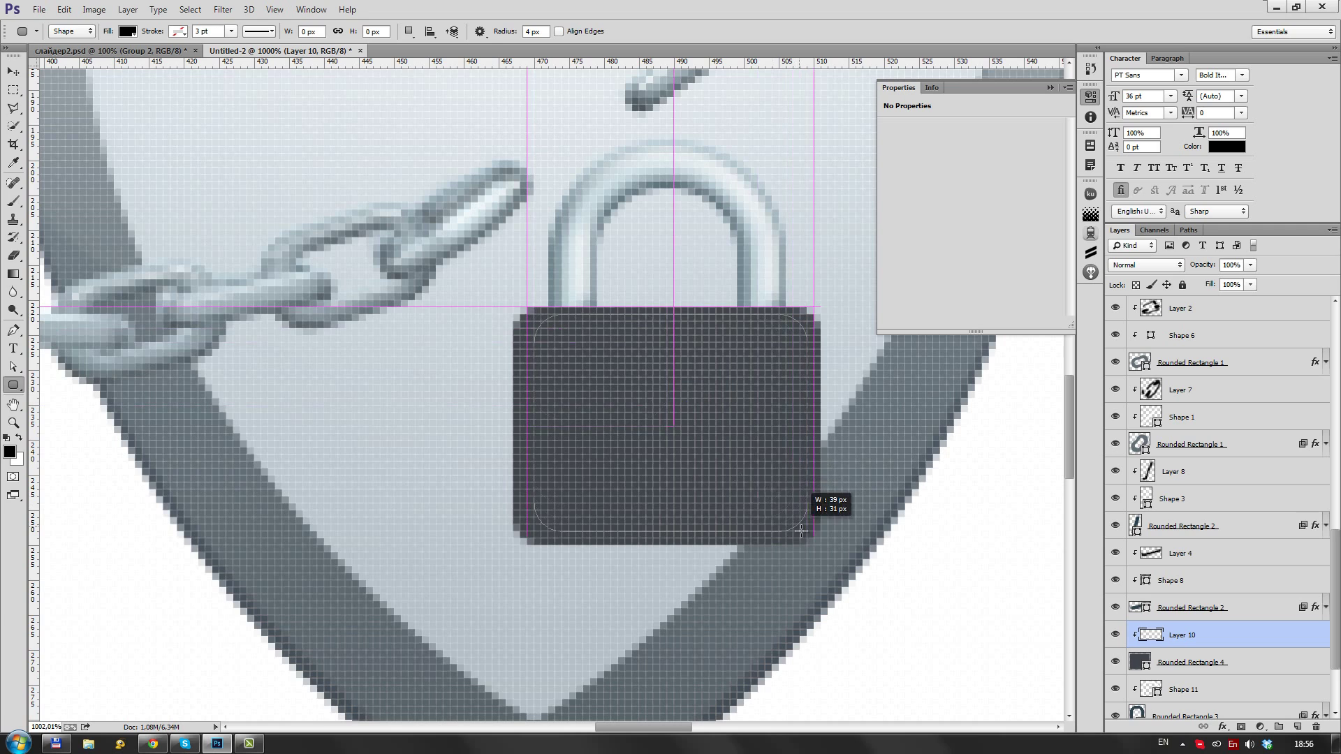
pyautogui.doubleClick(1139, 635)
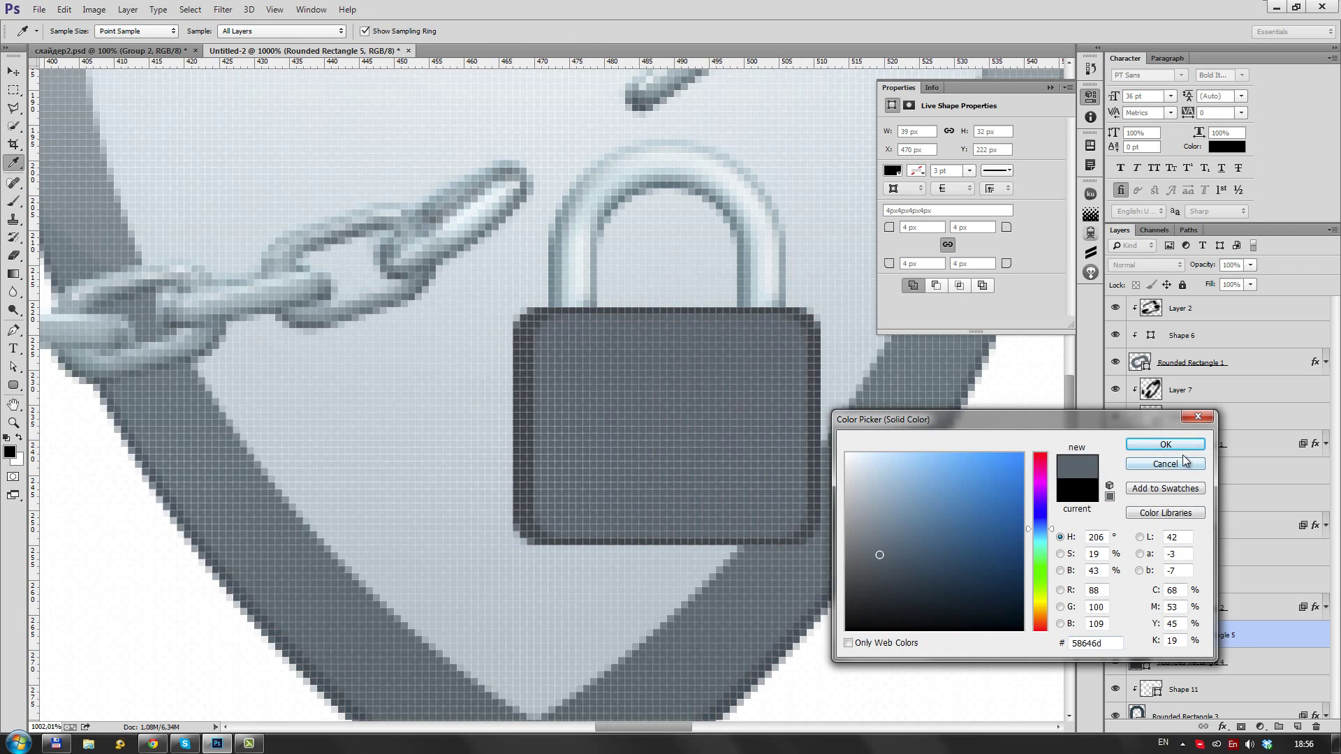
pyautogui.click(1165, 445)
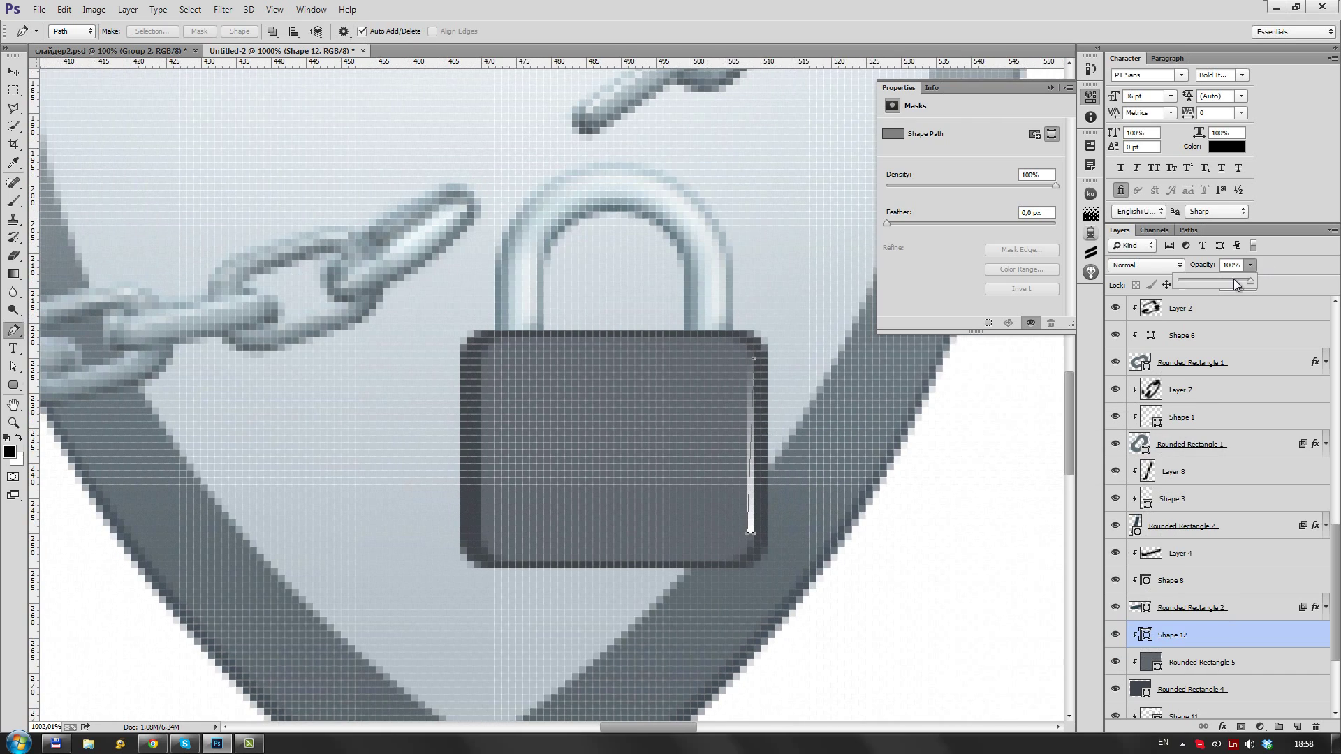
pyautogui.moveTo(1234, 284); pyautogui.dragTo(1222, 284)
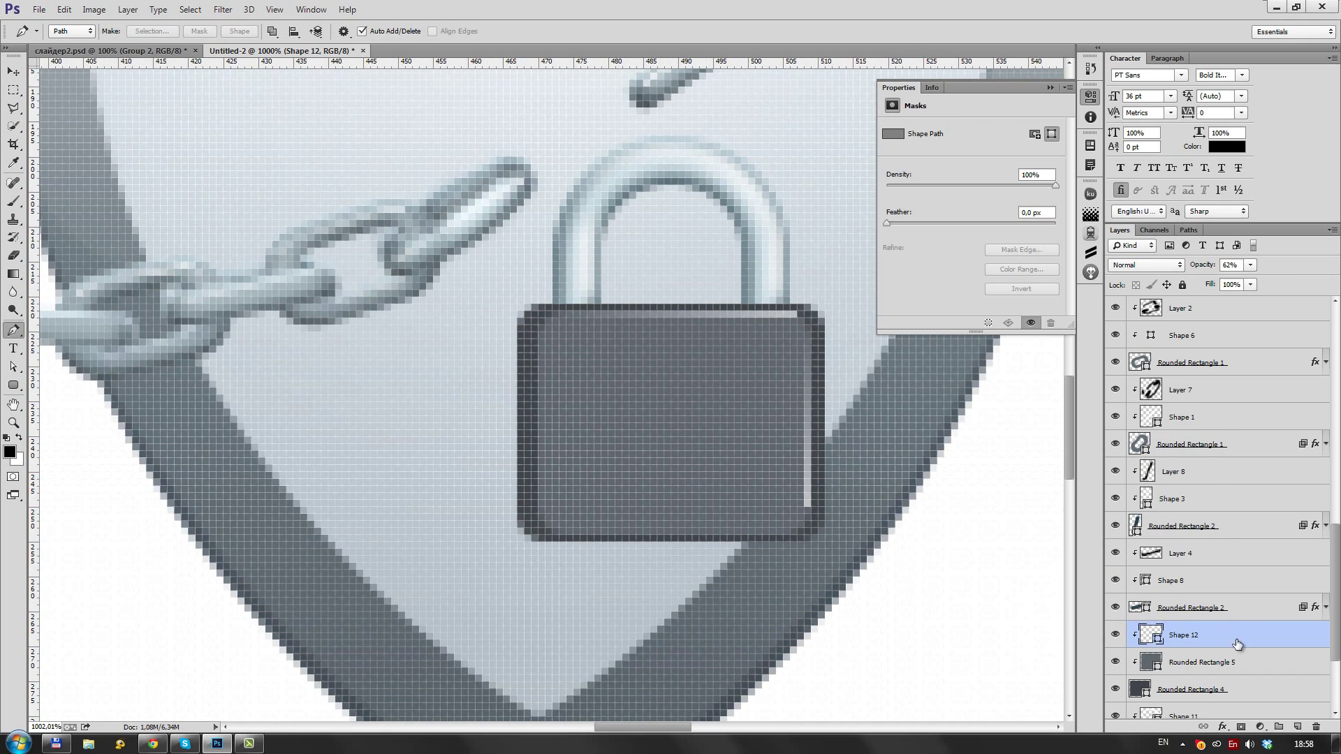
# Draw a mid-grey Rounded Rectangle 6 over the lock's left side, below Rounded Rectangle 5
pyautogui.click(1223, 669)
pyautogui.press('u')
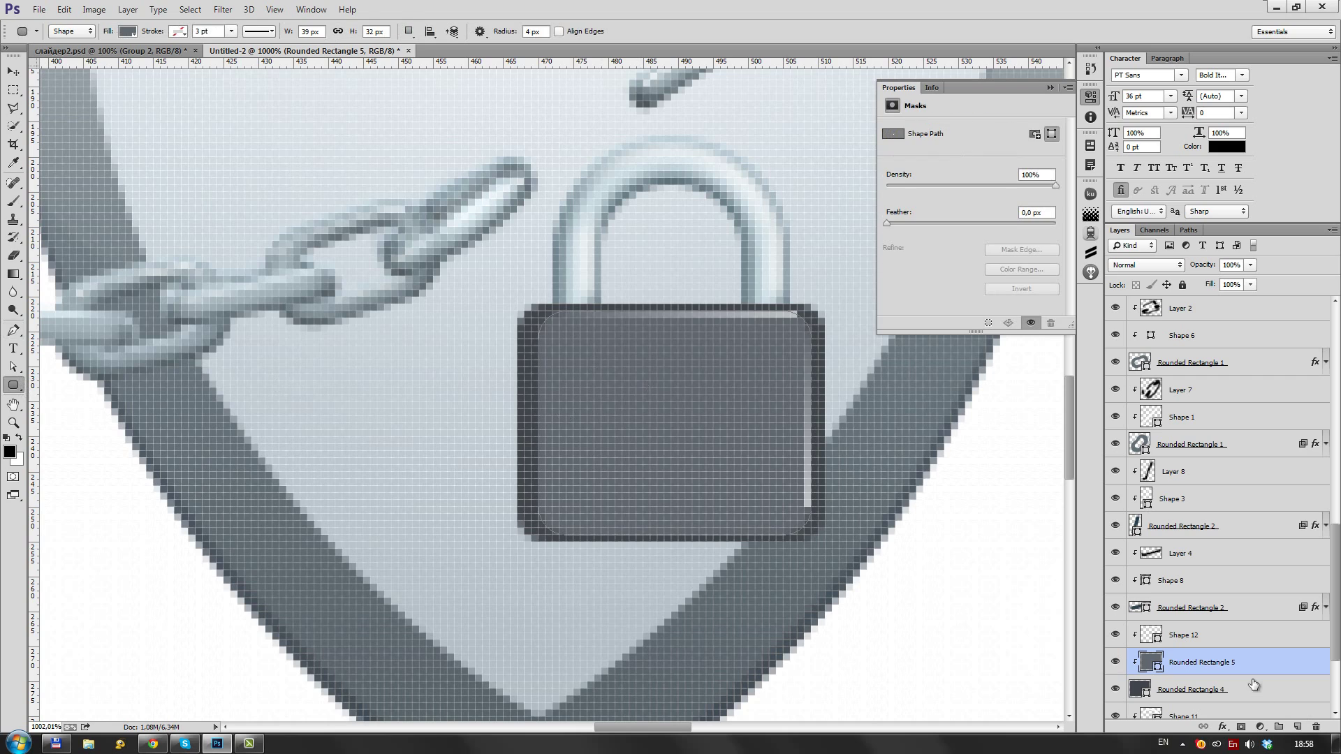
pyautogui.moveTo(523, 309); pyautogui.dragTo(669, 532)
pyautogui.hotkey('ctrl', '[')
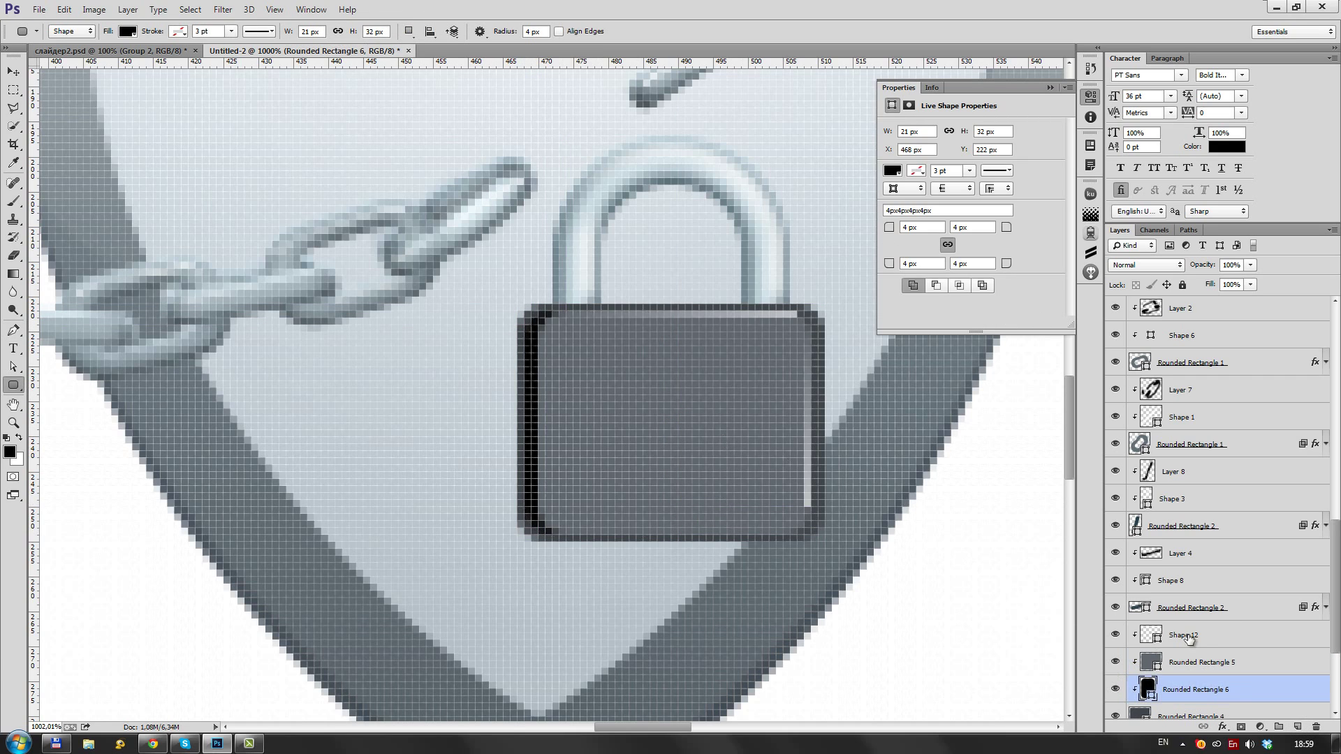
pyautogui.doubleClick(1147, 689)
pyautogui.moveTo(877, 488)
pyautogui.mouseDown()
pyautogui.moveTo(883, 600)
pyautogui.moveTo(870, 554)
pyautogui.mouseUp()
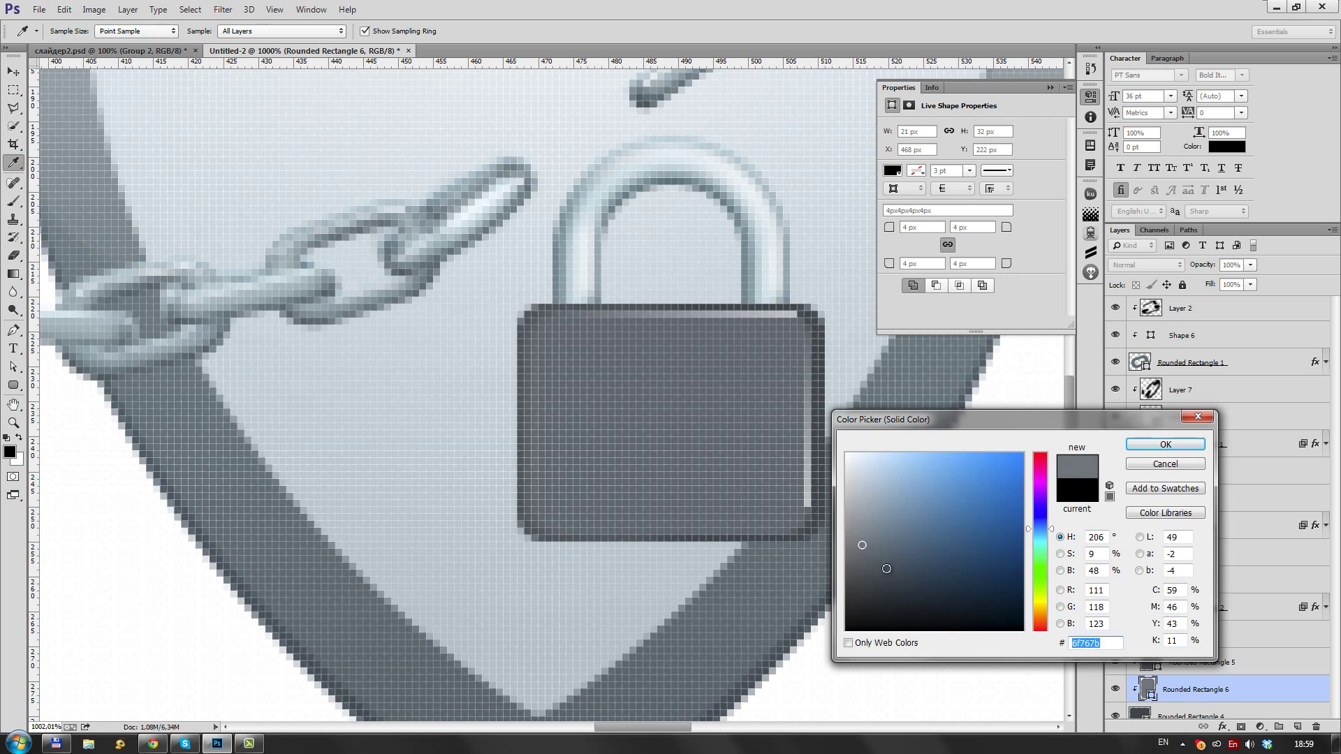
pyautogui.click(1165, 444)
pyautogui.press('v')
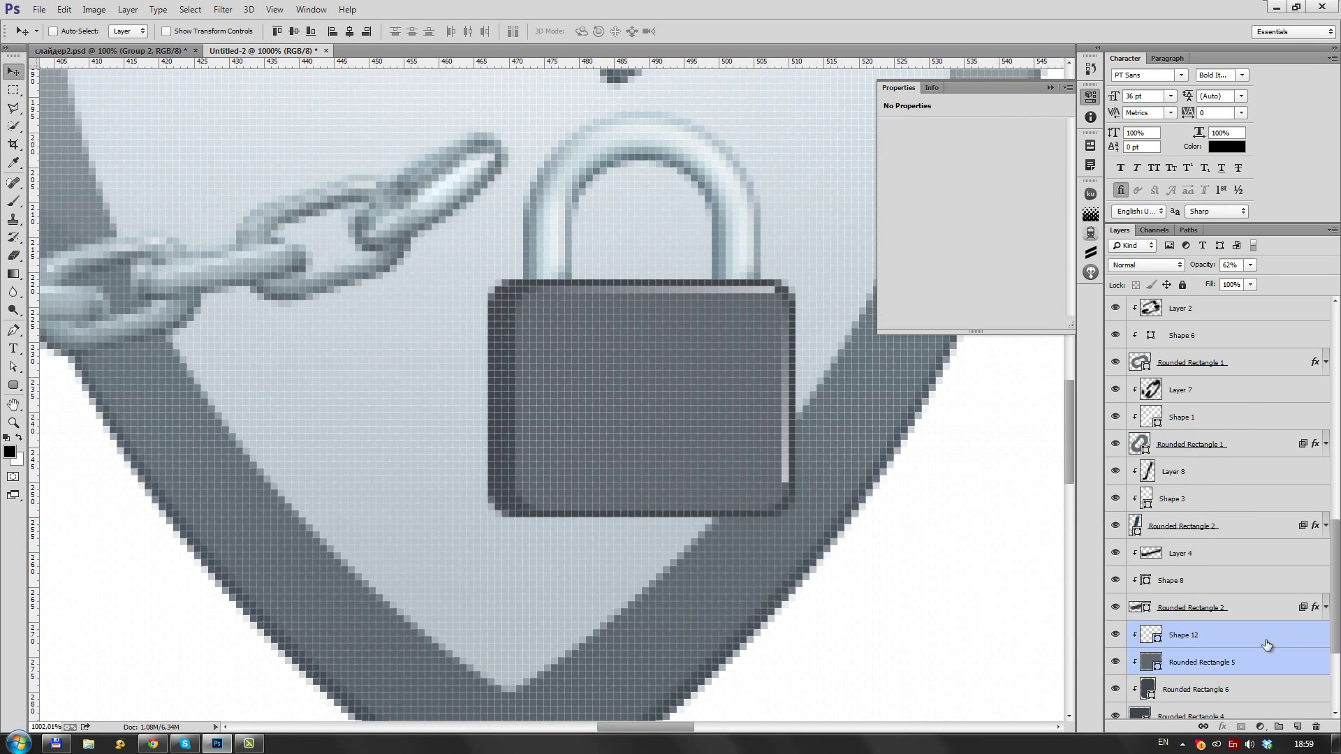
pyautogui.hotkey('ctrl', 'alt', 'shift', 'n')
# On a clipped layer, paint a dark shadow along the lock's lower-left edge, below Rounded Rectangle 5
pyautogui.press('u')
pyautogui.press('b')
pyautogui.moveTo(502, 513); pyautogui.dragTo(619, 530)
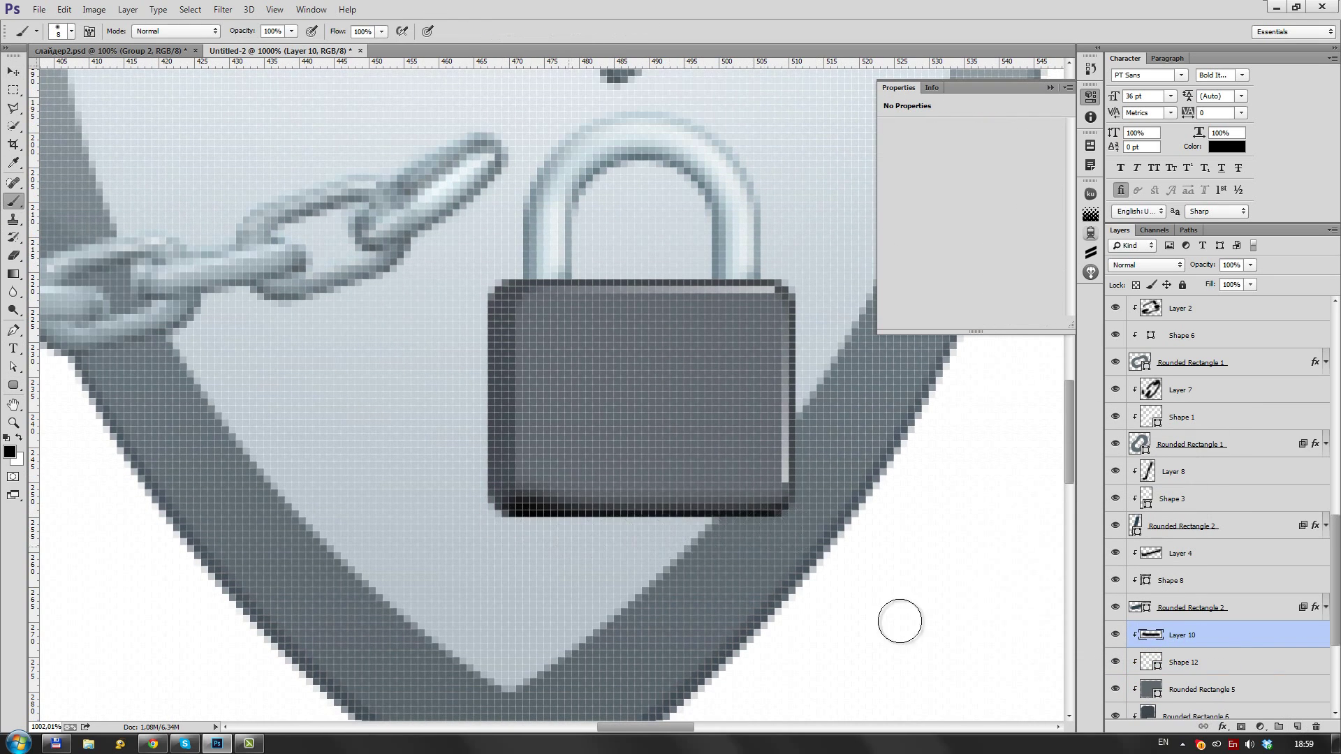
pyautogui.hotkey('ctrl', '[')
pyautogui.hotkey('ctrl', '[')
# Paint a white top-edge highlight on a new clipped layer set to Soft Light at 45%
pyautogui.hotkey('ctrl', 'alt', 'shift', 'n')
pyautogui.press('x')
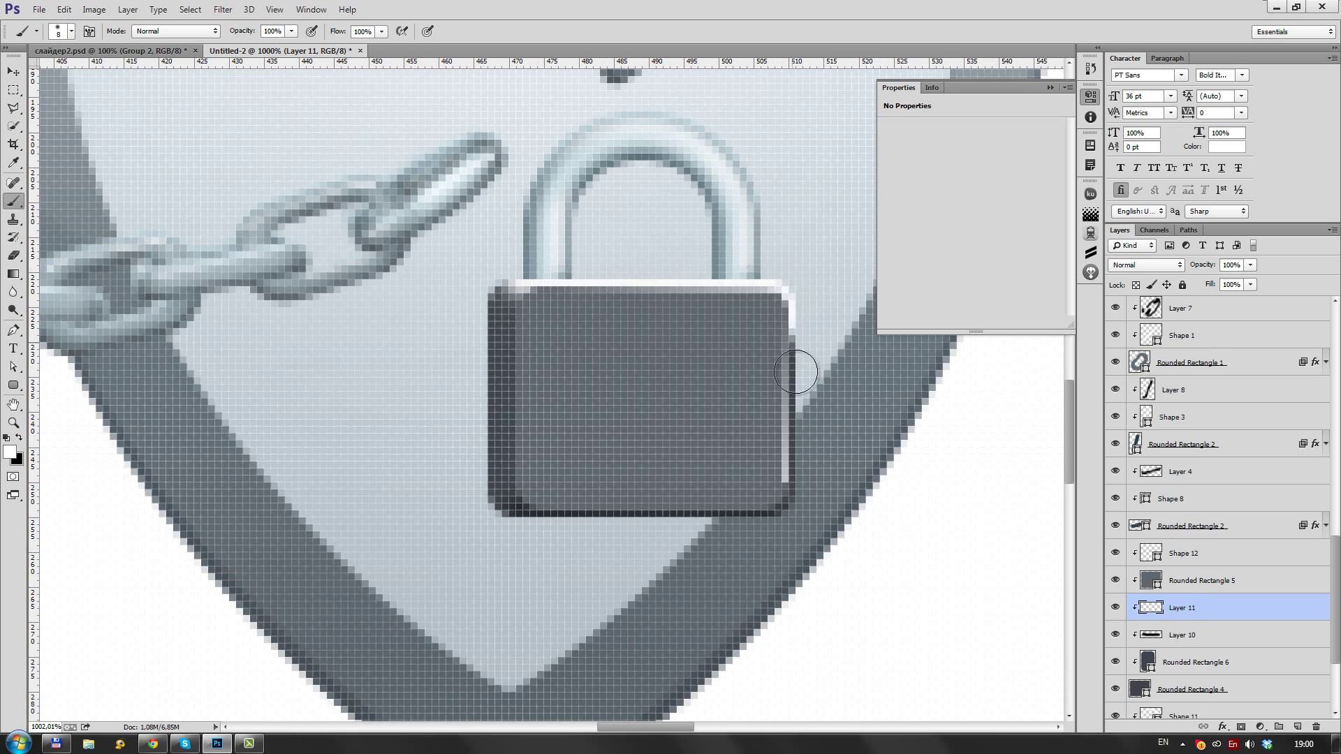
pyautogui.click(1146, 265)
pyautogui.click(1145, 467)
pyautogui.moveTo(1250, 264); pyautogui.dragTo(1229, 280)
pyautogui.moveTo(439, 319)
pyautogui.mouseDown()
pyautogui.moveTo(506, 310)
pyautogui.moveTo(542, 530)
pyautogui.mouseUp()
# Paint a white line down the lock's left edge and fade it with a gradient mask
pyautogui.hotkey('ctrl', 'alt', 'shift', 'n')
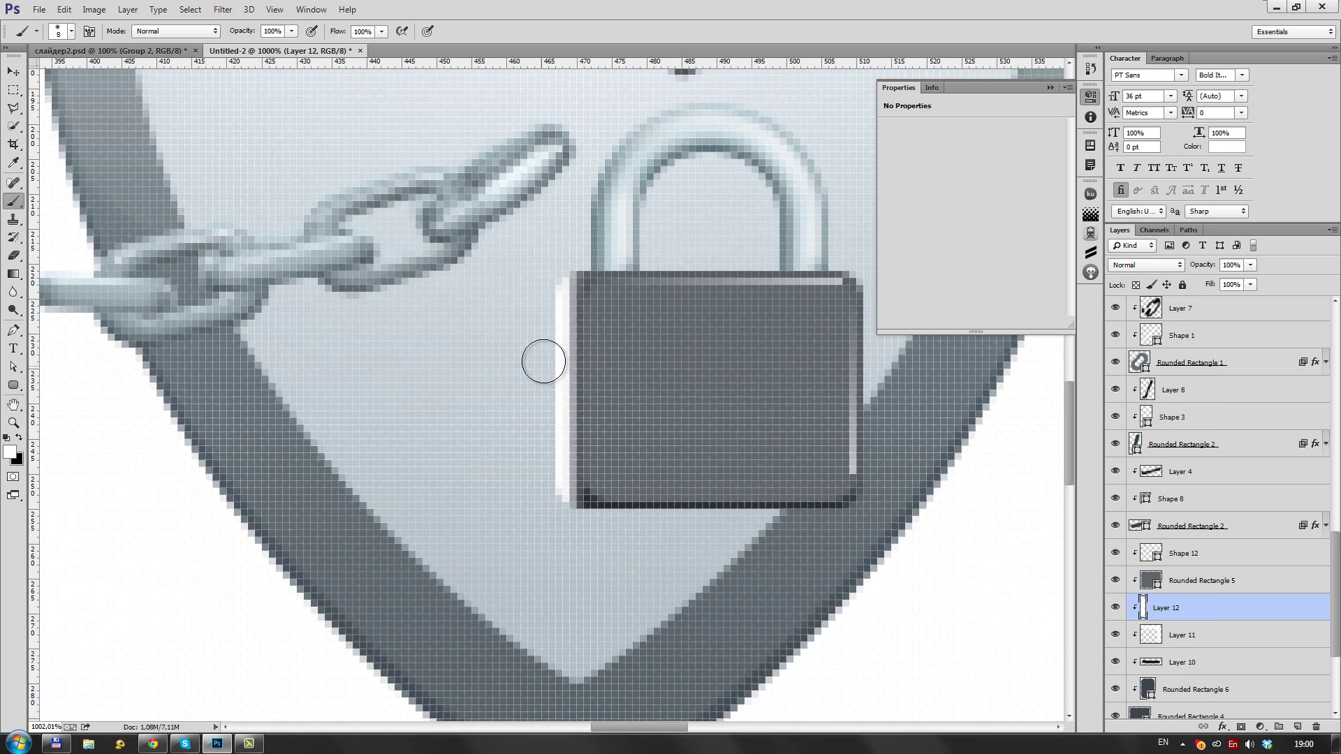
pyautogui.click(1240, 727)
pyautogui.press('g')
pyautogui.press('x')
pyautogui.moveTo(563, 415); pyautogui.dragTo(510, 502)
# Draw a rectangle across the lock's lower part and fill it dark red
pyautogui.hotkey('ctrl', 'shift', 'alt', 'n')
pyautogui.press('u')
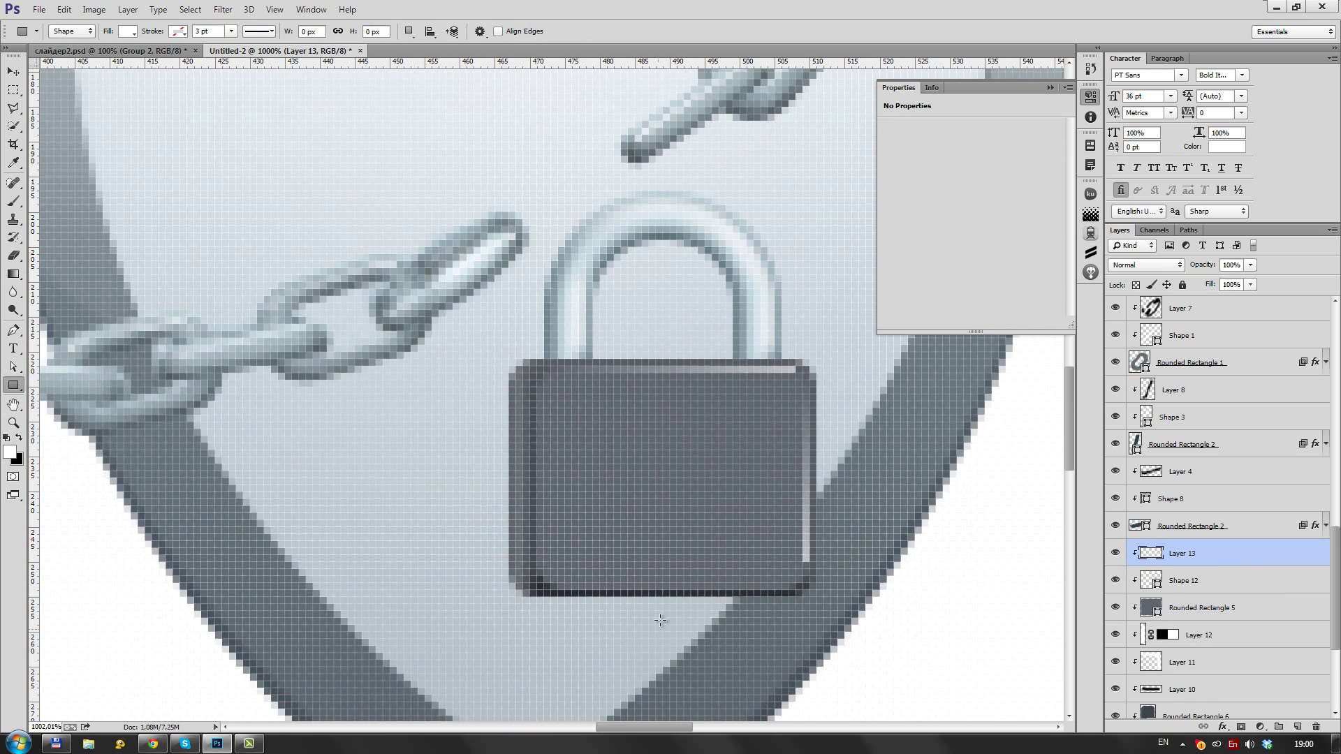
pyautogui.moveTo(812, 524); pyautogui.dragTo(817, 519)
pyautogui.doubleClick(1145, 553)
pyautogui.click(1019, 517)
# Set the red bar to Color blend mode and refill it a deeper red, 9a2222
pyautogui.click(1182, 440)
pyautogui.press('a')
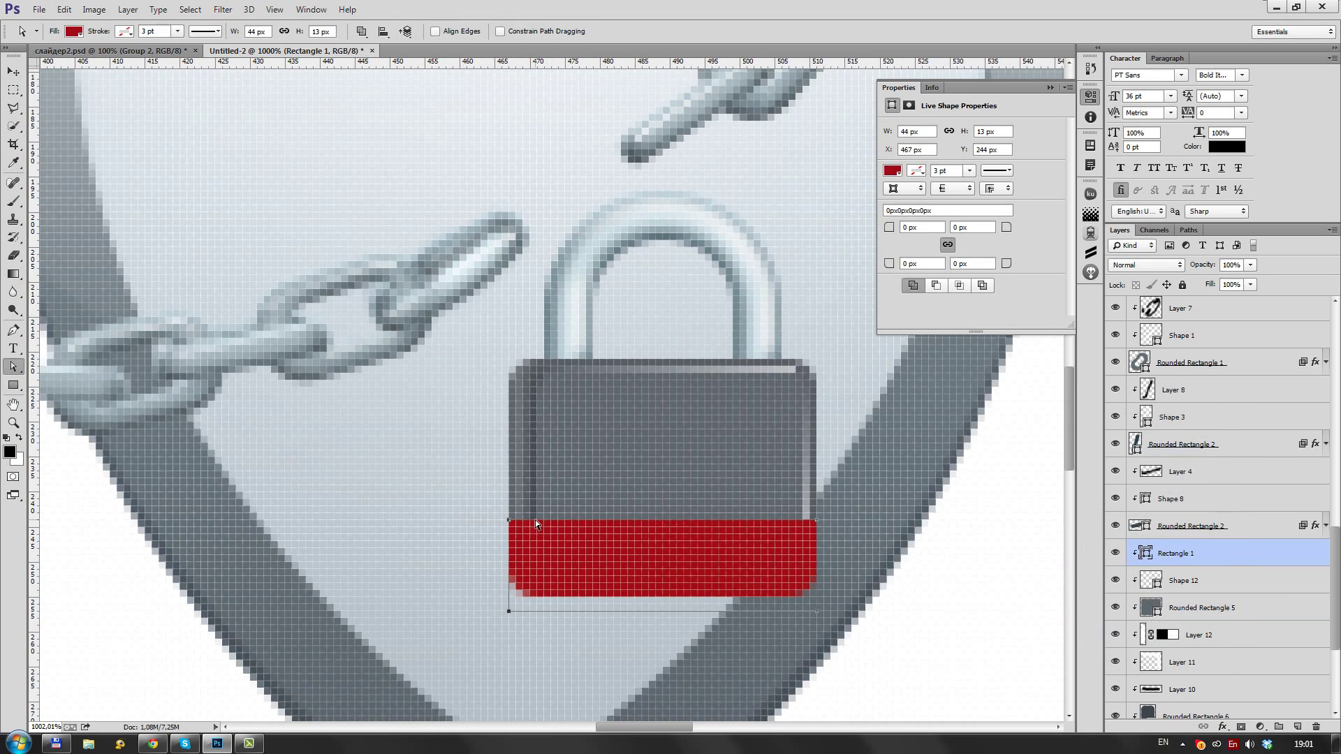
pyautogui.click(1146, 264)
pyautogui.click(1148, 556)
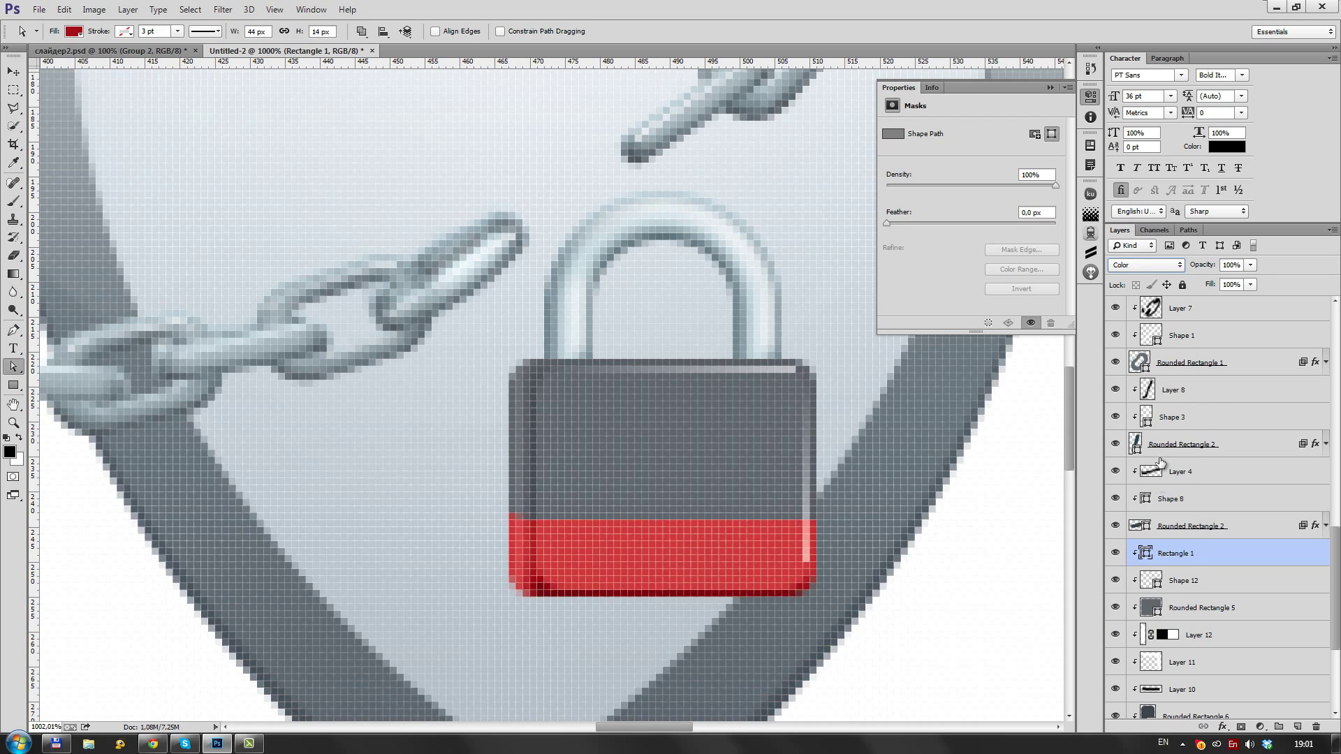
pyautogui.hotkey('shift', 'alt', 'c')
pyautogui.doubleClick(1145, 553)
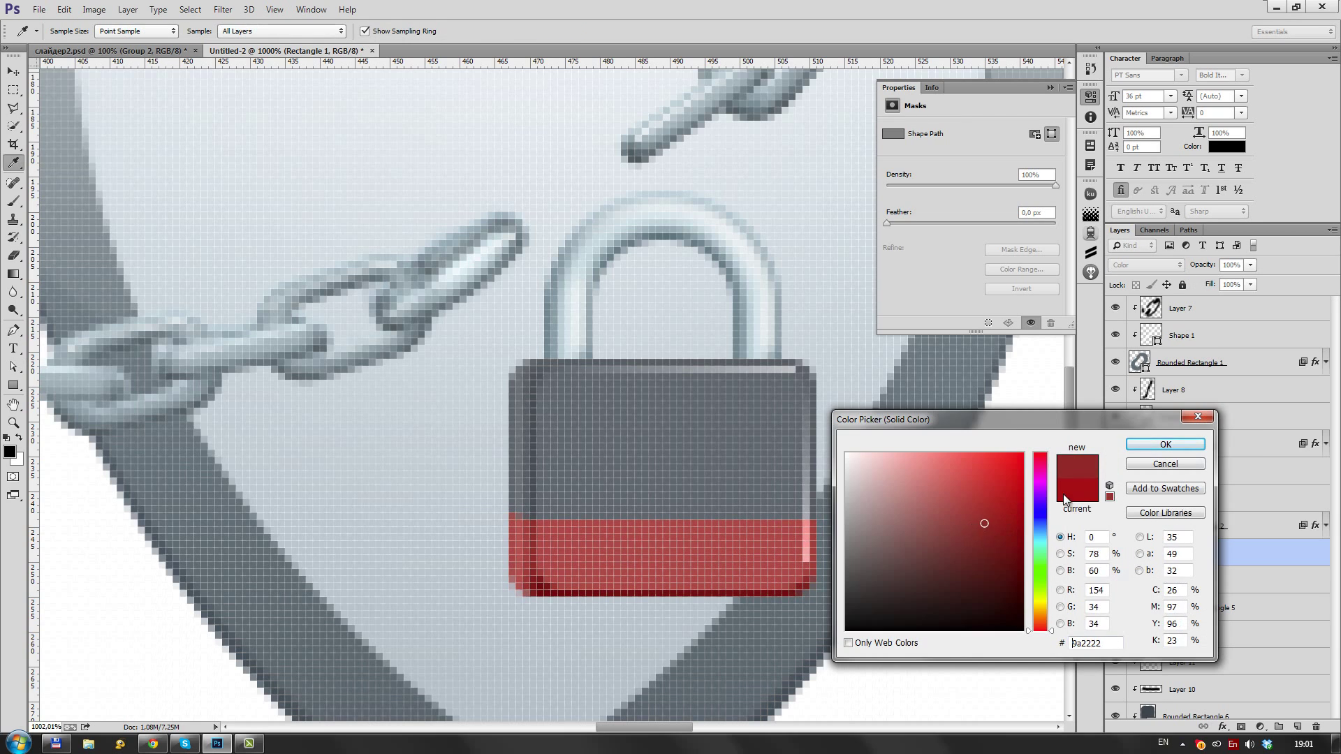
pyautogui.press('Return')
# Draw a thin 1 px pale pink stripe across the red band and duplicate it twice below
pyautogui.hotkey('ctrl', 'shift', 'alt', 'n')
pyautogui.scroll(-2, 57, 382)
pyautogui.press('u')
pyautogui.moveTo(762, 469); pyautogui.dragTo(778, 468)
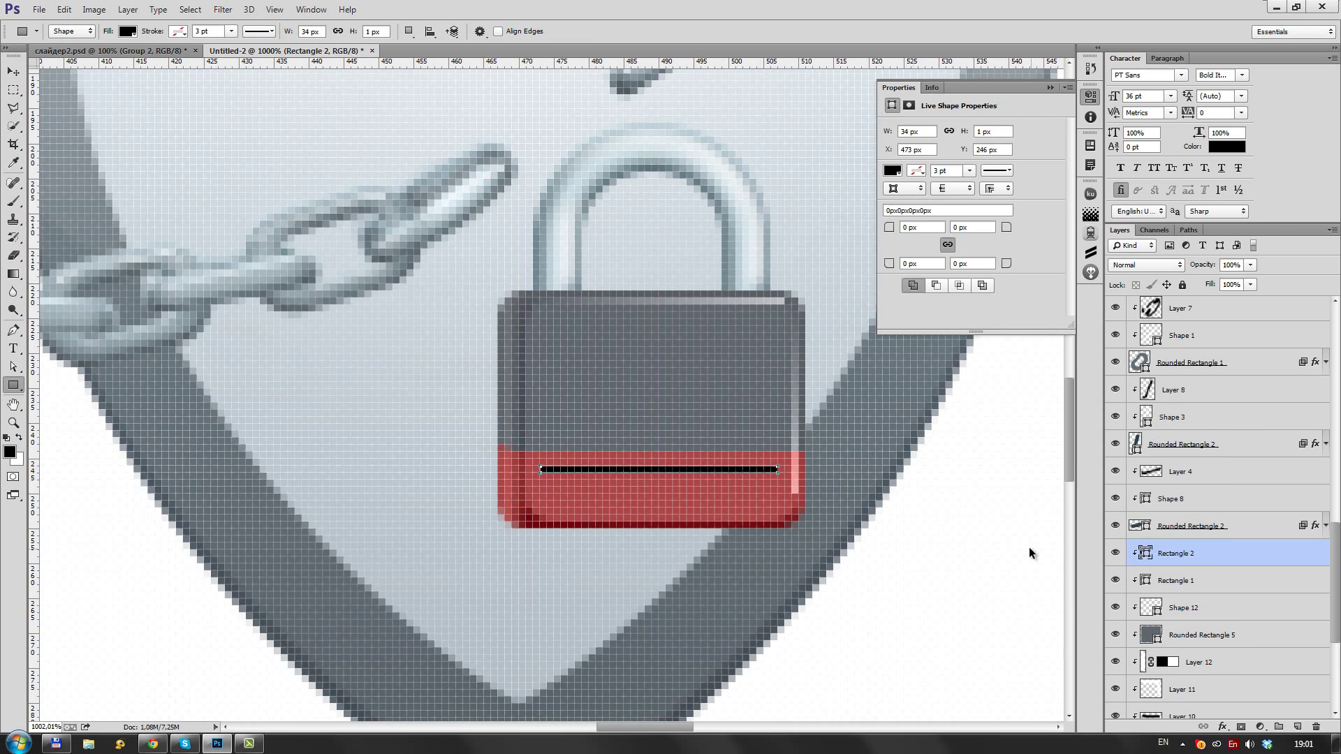
pyautogui.doubleClick(1145, 553)
pyautogui.click(794, 482)
pyautogui.click(1130, 429)
pyautogui.press('a')
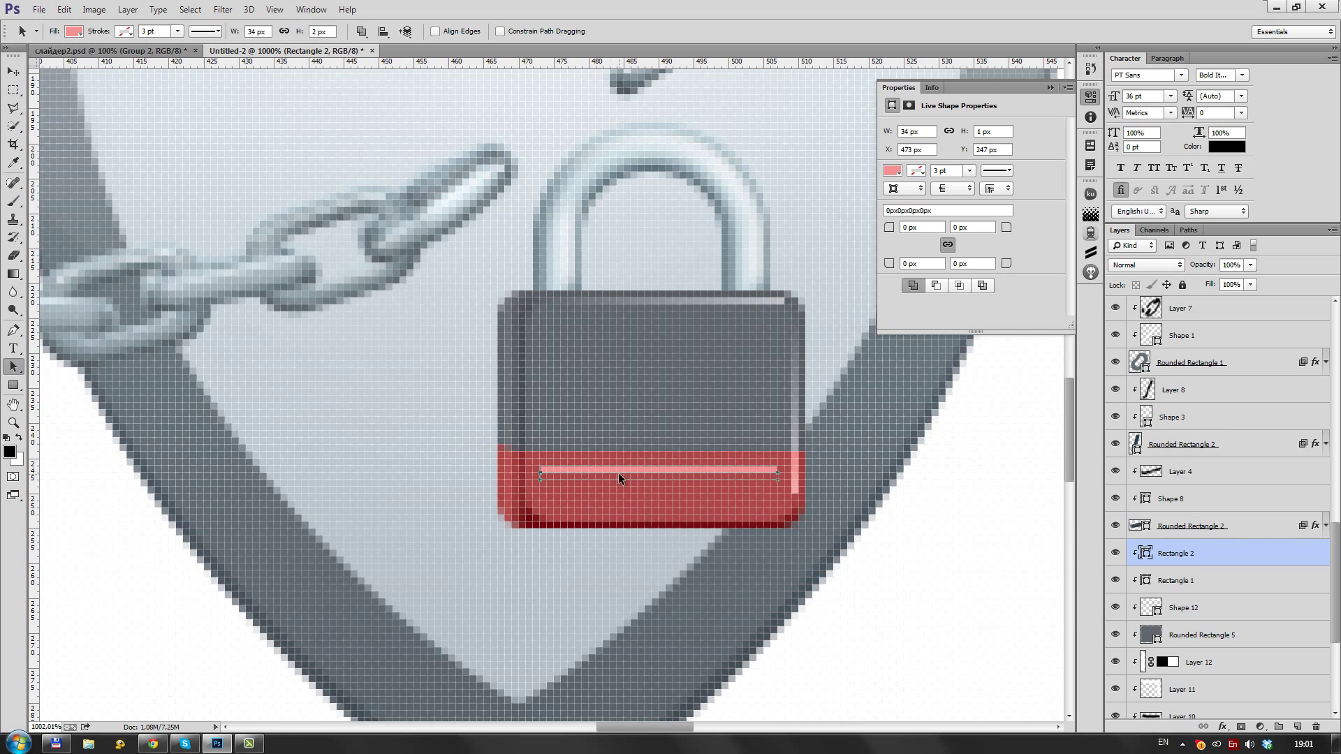
pyautogui.hotkey('alt', 'Down')
pyautogui.hotkey('alt', 'Down')
pyautogui.hotkey('ctrl', '0')
pyautogui.click(572, 402)
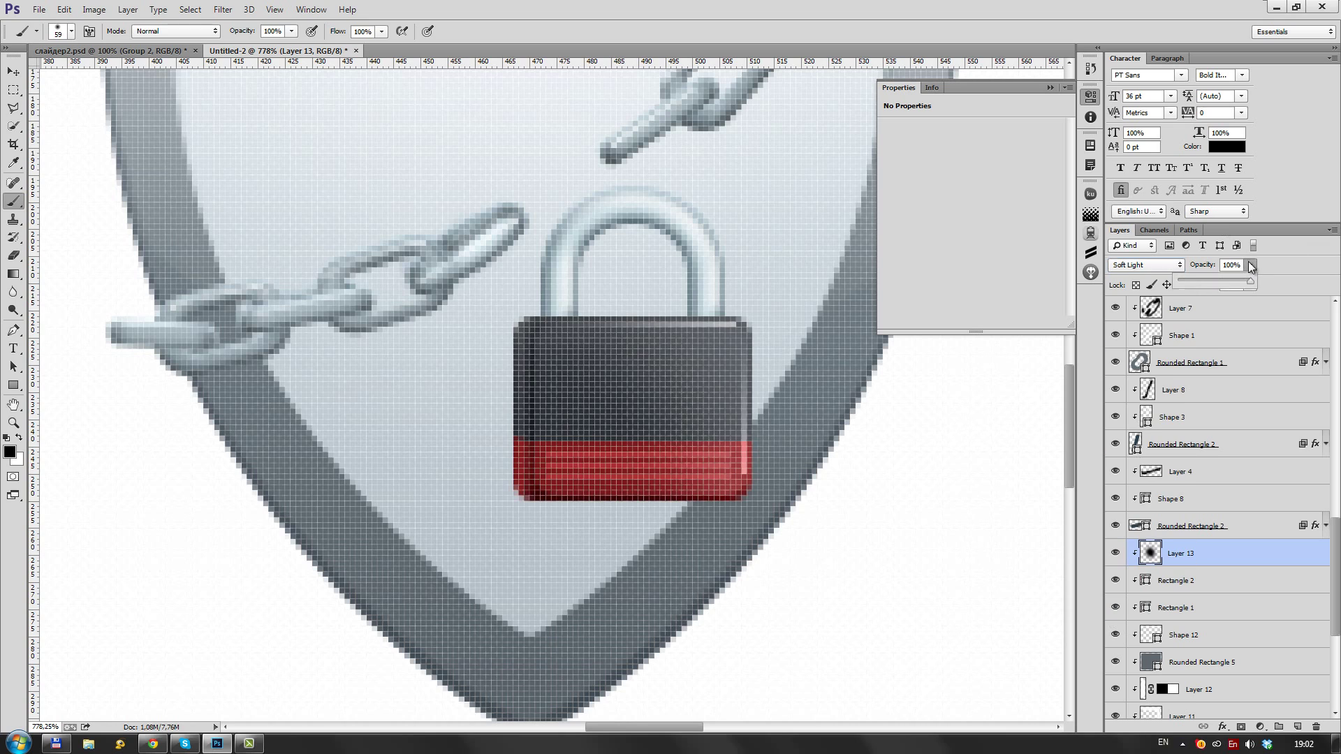
# Lower Layer 13 to 49% opacity and group all padlock layers into Group 2
pyautogui.moveTo(1250, 280); pyautogui.dragTo(1213, 279)
pyautogui.keyDown('shift'); pyautogui.click(1146, 609); pyautogui.keyUp('shift')
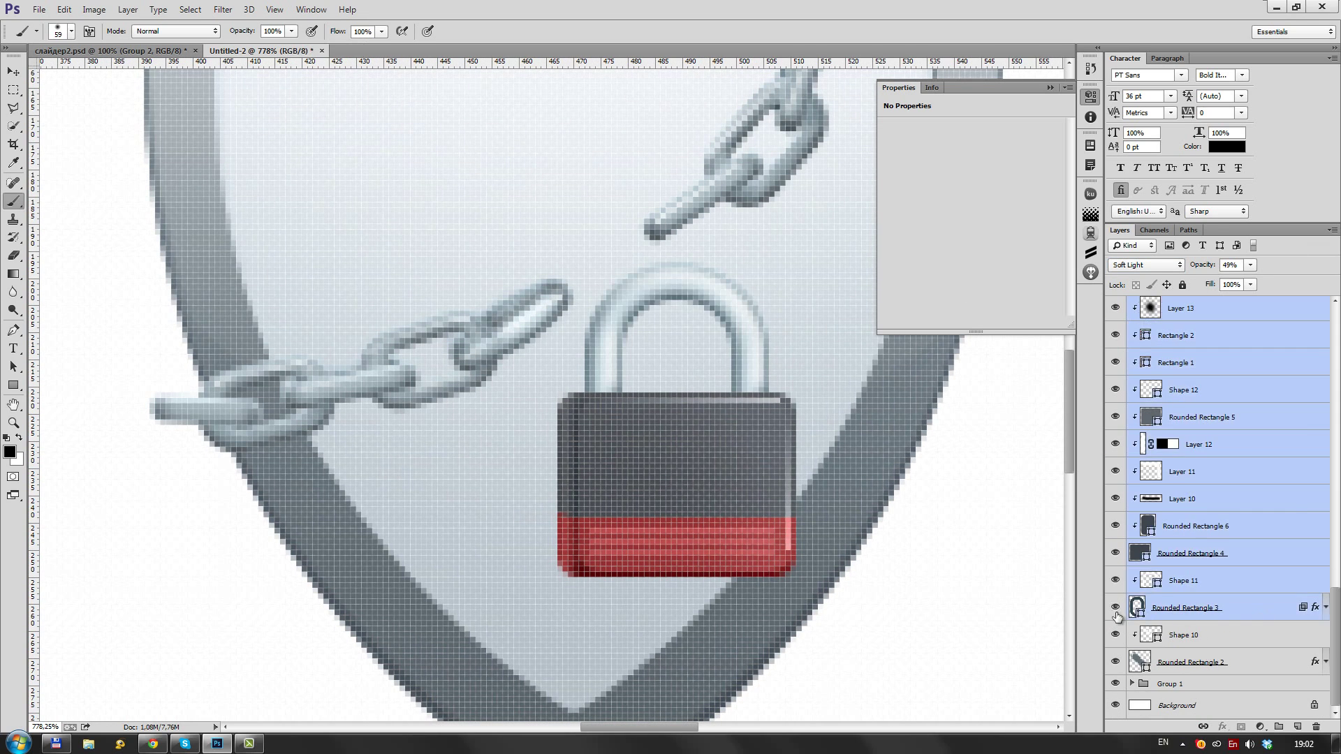
pyautogui.hotkey('ctrl', 'g')
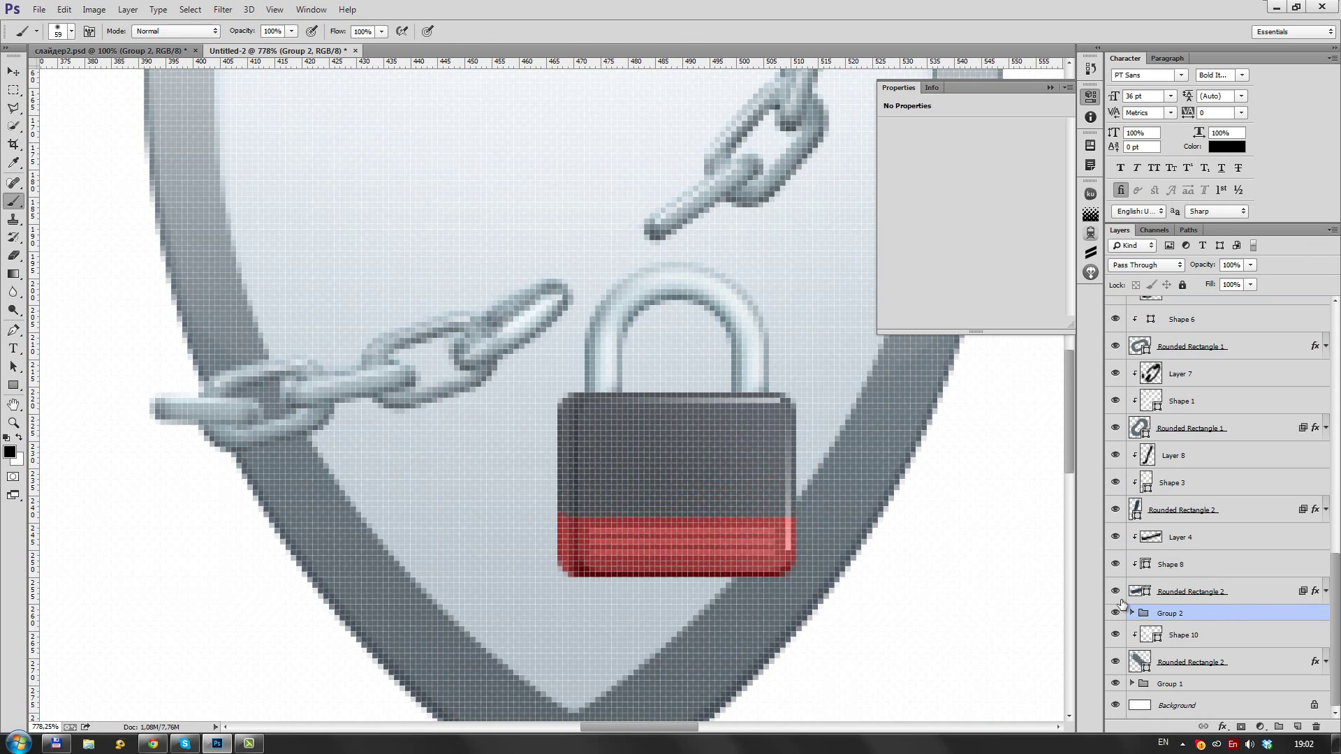
# Move the padlock group onto the shield centre and tilt it about -15°
pyautogui.hotkey('ctrl', '1')
pyautogui.press('a')
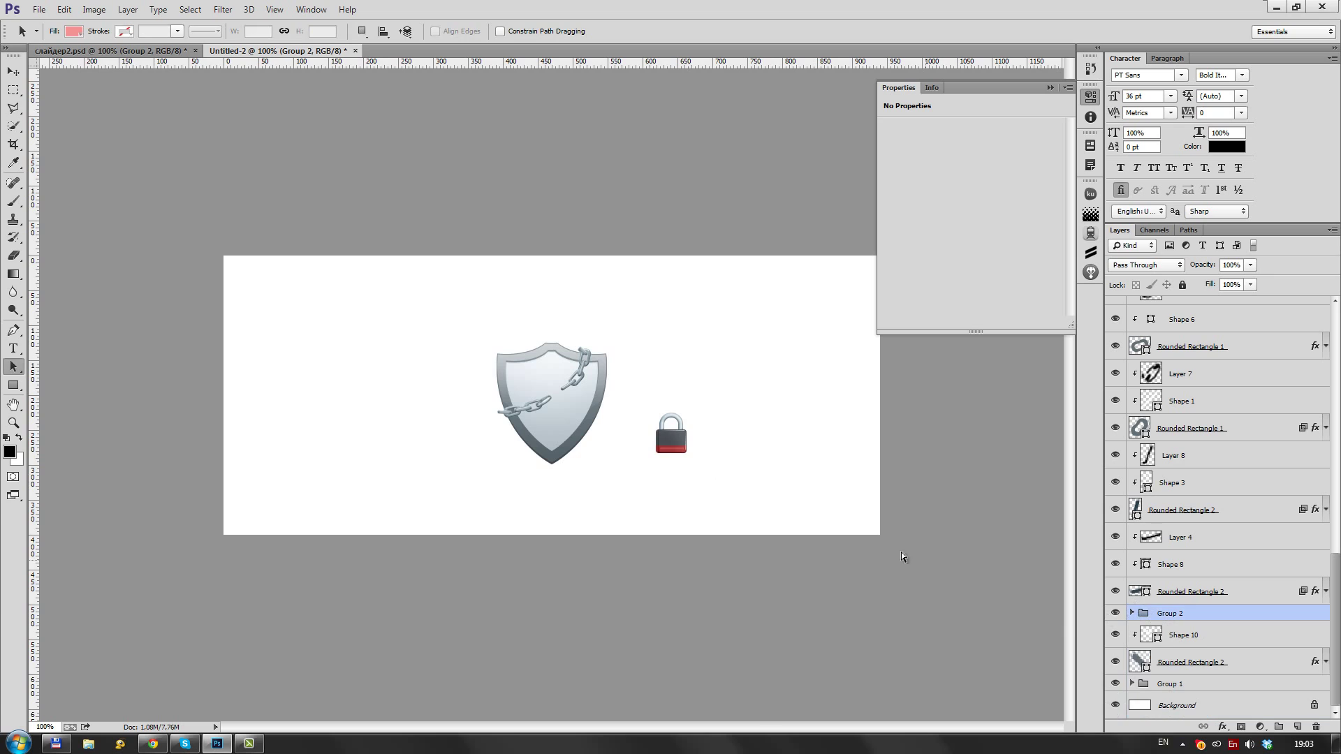
pyautogui.hotkey('ctrl', 't')
pyautogui.moveTo(670, 436); pyautogui.dragTo(555, 416)
pyautogui.moveTo(623, 383)
pyautogui.mouseDown()
pyautogui.moveTo(609, 451)
pyautogui.moveTo(588, 460)
pyautogui.moveTo(614, 454)
pyautogui.mouseUp()
pyautogui.hotkey('ctrl', '+')
pyautogui.hotkey('ctrl', '+')
pyautogui.hotkey('ctrl', '+')
pyautogui.press('Return')
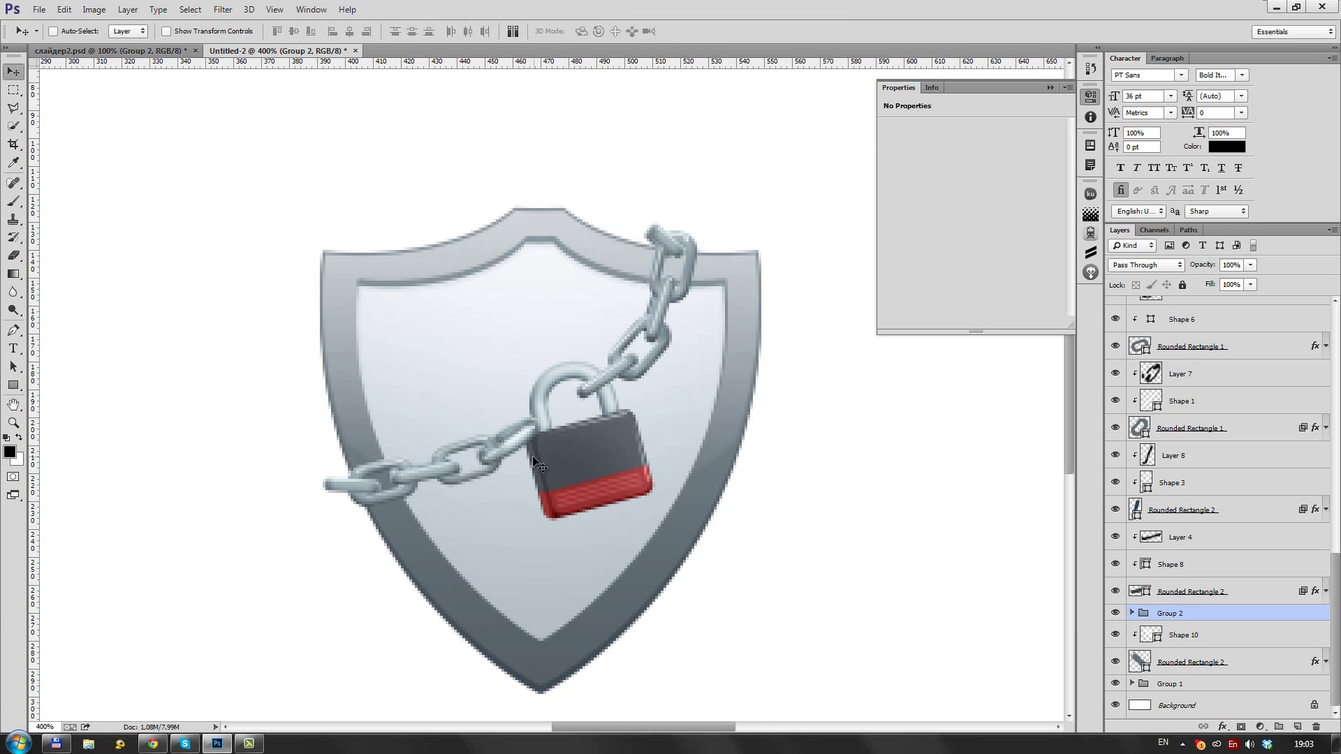
# Group the chain link layers into Group 3 and Group 5
pyautogui.keyDown('ctrl'); pyautogui.click(538, 464); pyautogui.keyUp('ctrl')
pyautogui.keyDown('shift'); pyautogui.click(1203, 560); pyautogui.keyUp('shift')
pyautogui.hotkey('ctrl', 'g')
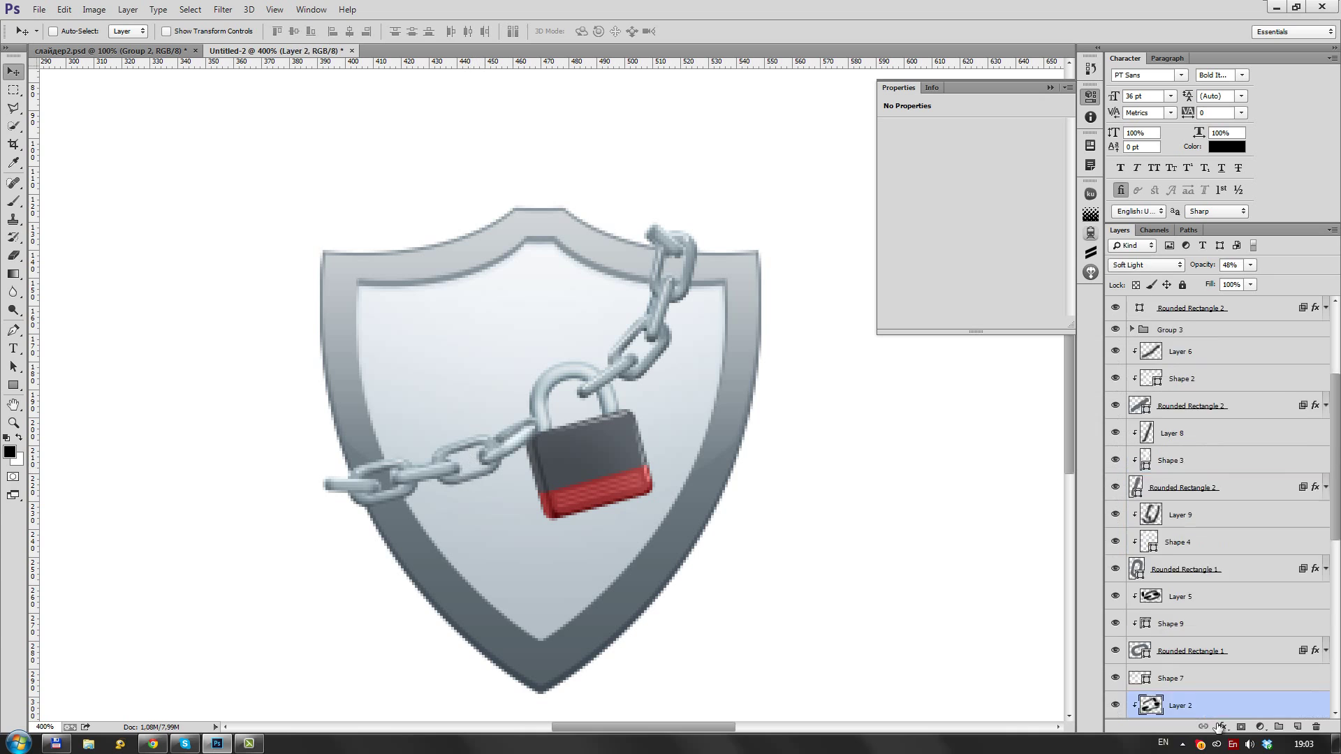
pyautogui.keyDown('shift'); pyautogui.click(1202, 418); pyautogui.keyUp('shift')
pyautogui.hotkey('ctrl', 'g')
# Group the lower links into Group 6 and Rounded Rectangle 2 into Group 7, then shift the chain up-right
pyautogui.keyDown('ctrl'); pyautogui.click(391, 470); pyautogui.keyUp('ctrl')
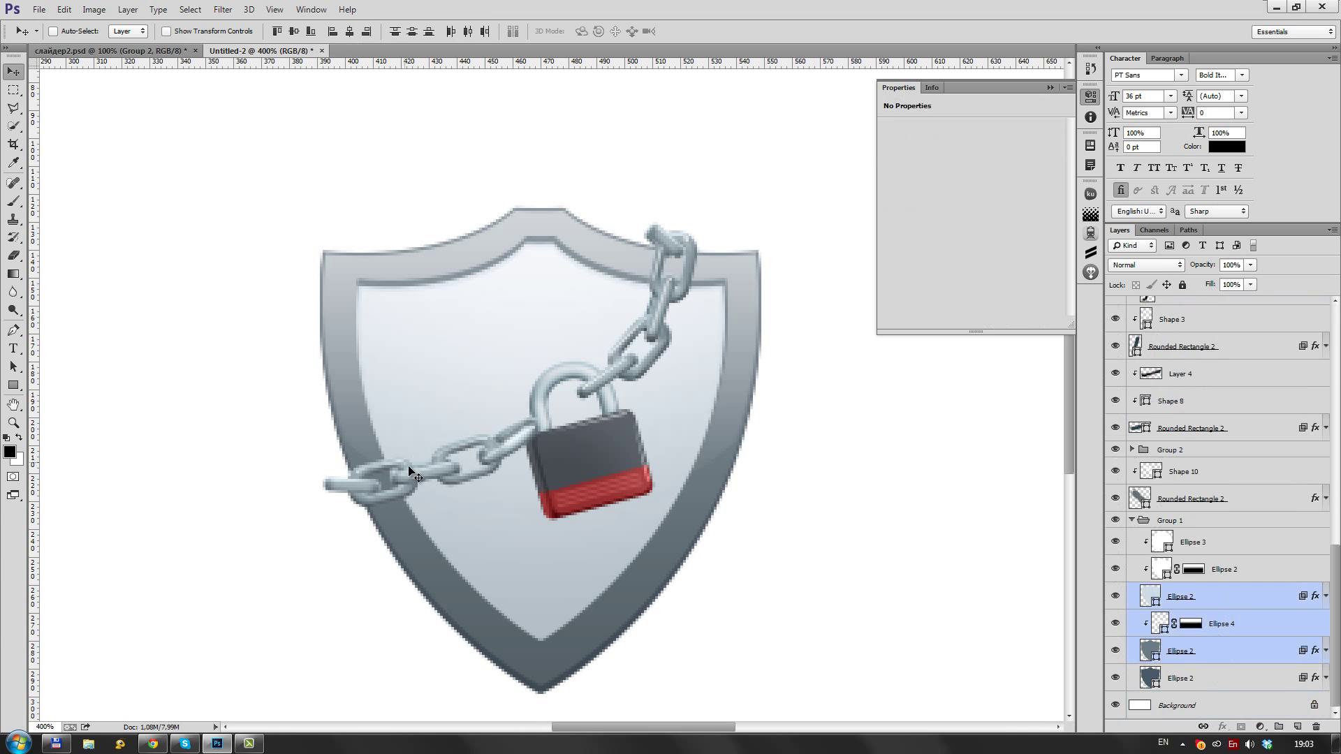
pyautogui.hotkey('ctrl', 'g')
pyautogui.keyDown('ctrl'); pyautogui.click(724, 486); pyautogui.keyUp('ctrl')
pyautogui.hotkey('ctrl', 'g')
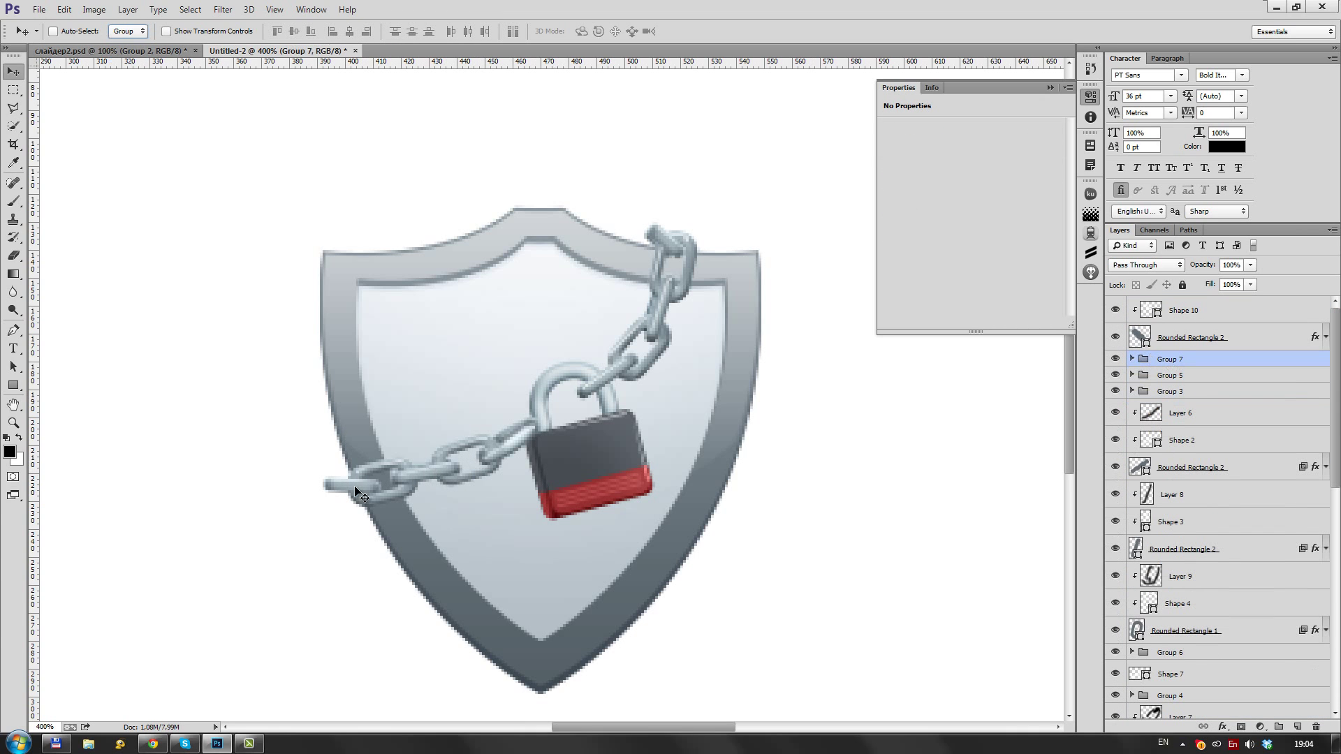
pyautogui.keyDown('ctrl'); pyautogui.keyDown('shift'); pyautogui.click(391, 470); pyautogui.keyUp('shift'); pyautogui.keyUp('ctrl')
pyautogui.moveTo(522, 467)
pyautogui.mouseDown()
pyautogui.moveTo(543, 452)
pyautogui.moveTo(522, 472)
pyautogui.mouseUp()
# Step back through the edit history, then redo to restore the grouped, shifted chain
pyautogui.click(1189, 674)
pyautogui.scroll(-2, 1189, 622)
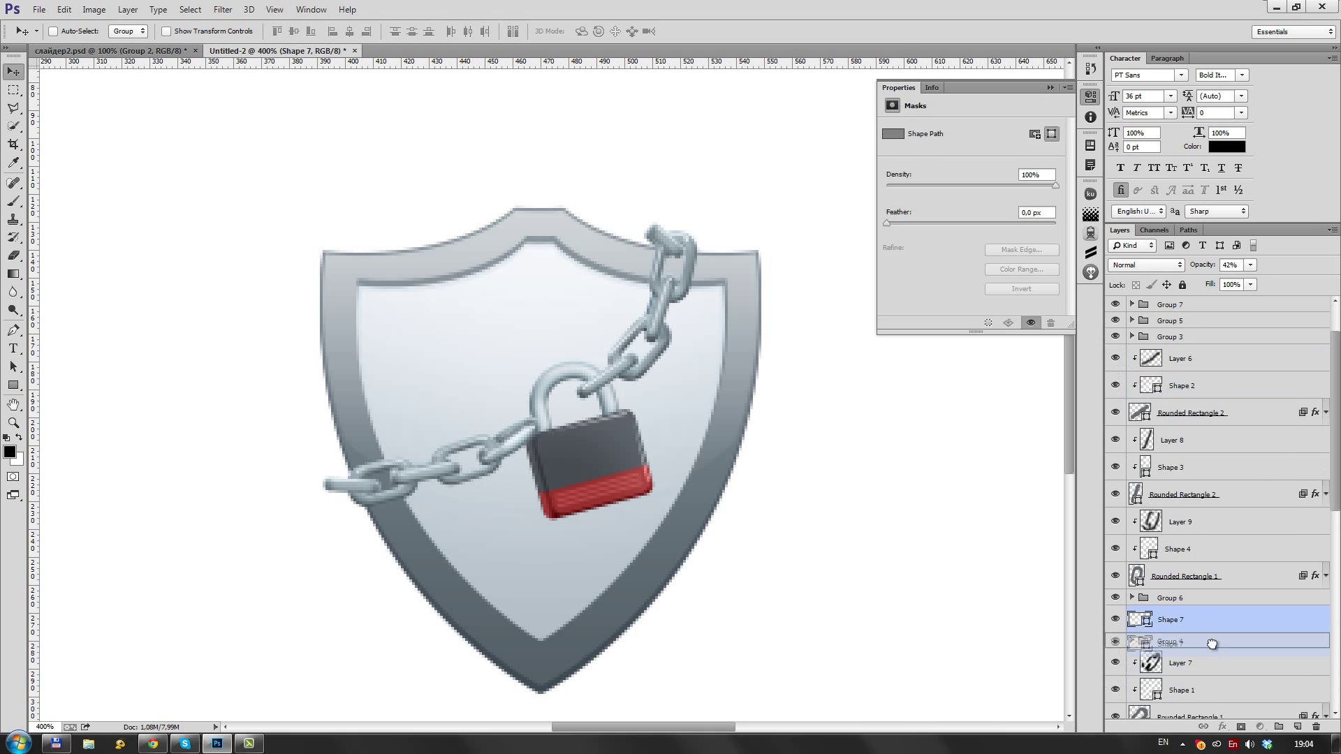
pyautogui.hotkey('ctrl', 'alt', 'z')
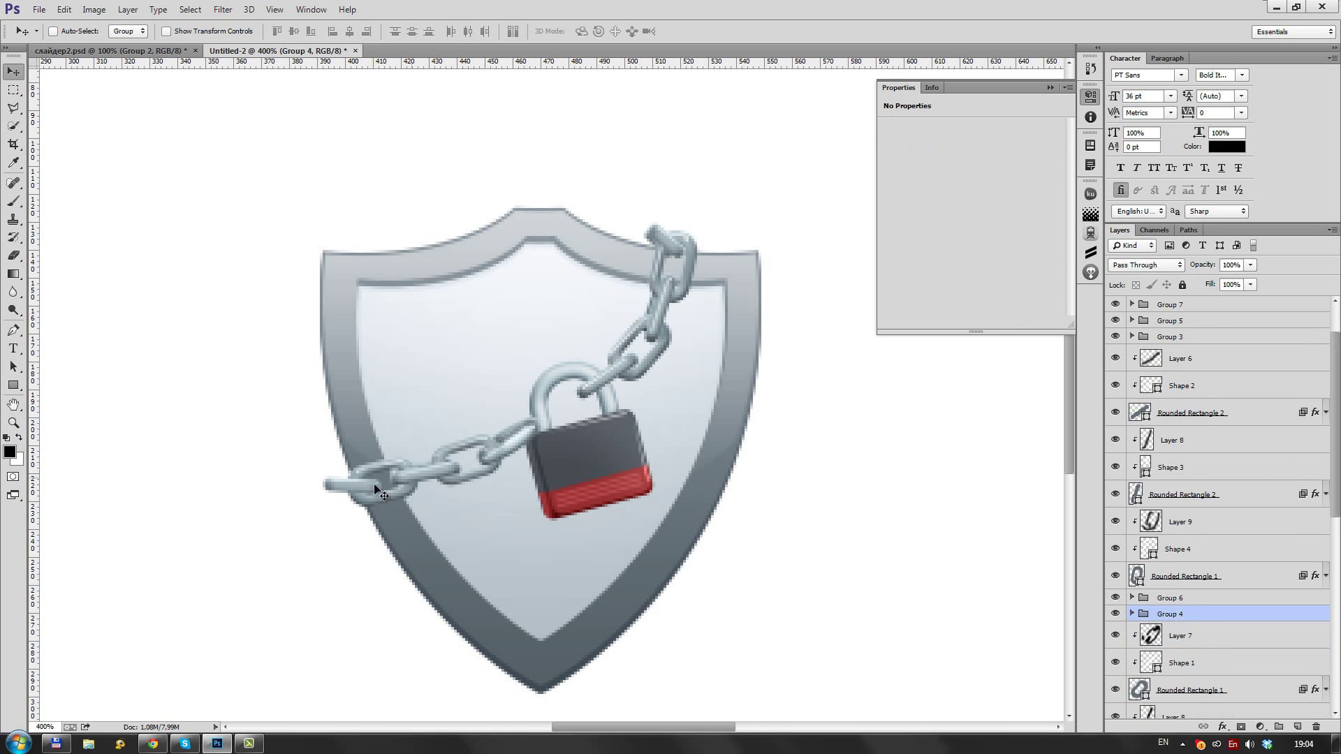
pyautogui.hotkey('ctrl', 'alt', 'z')
pyautogui.hotkey('ctrl', 'alt', 'z')
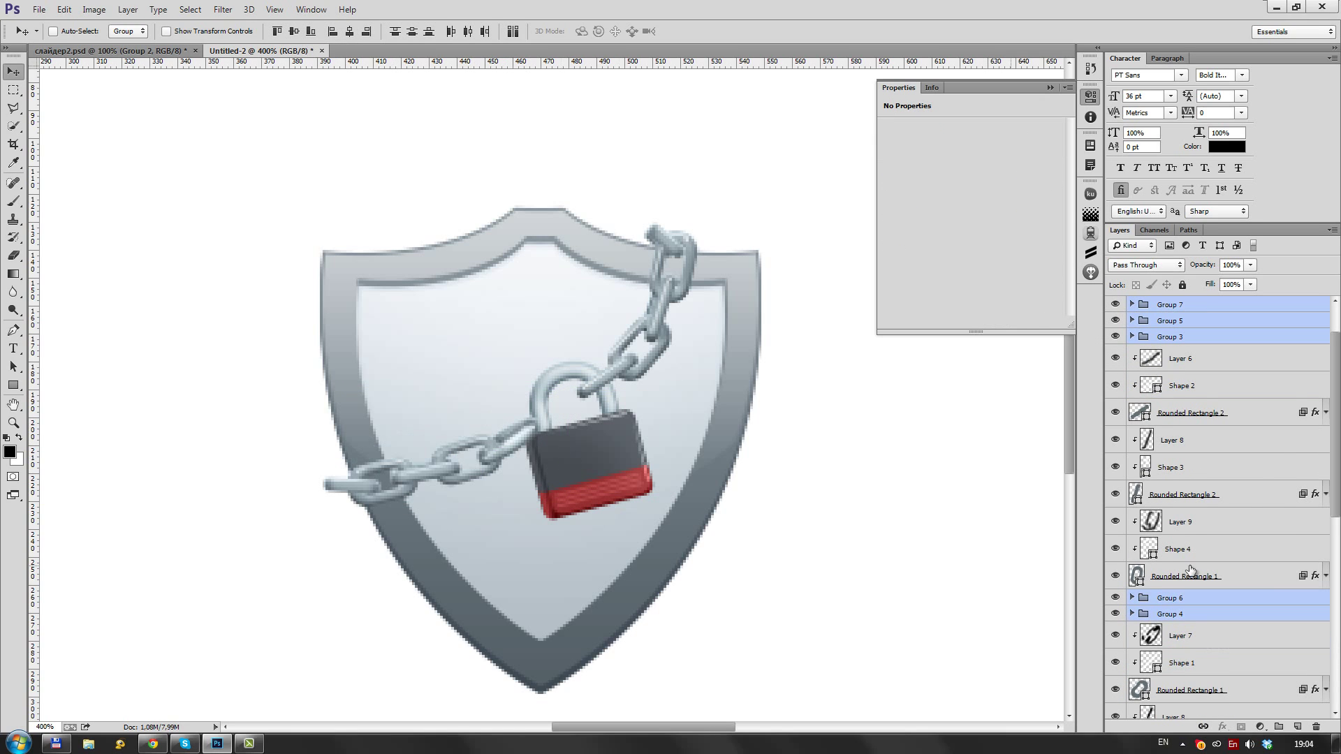
pyautogui.hotkey('ctrl', 'alt', 'z')
pyautogui.hotkey('ctrl', 'alt', 'z')
pyautogui.hotkey('ctrl', 'alt', 'z')
pyautogui.hotkey('ctrl', 'shift', 'z')
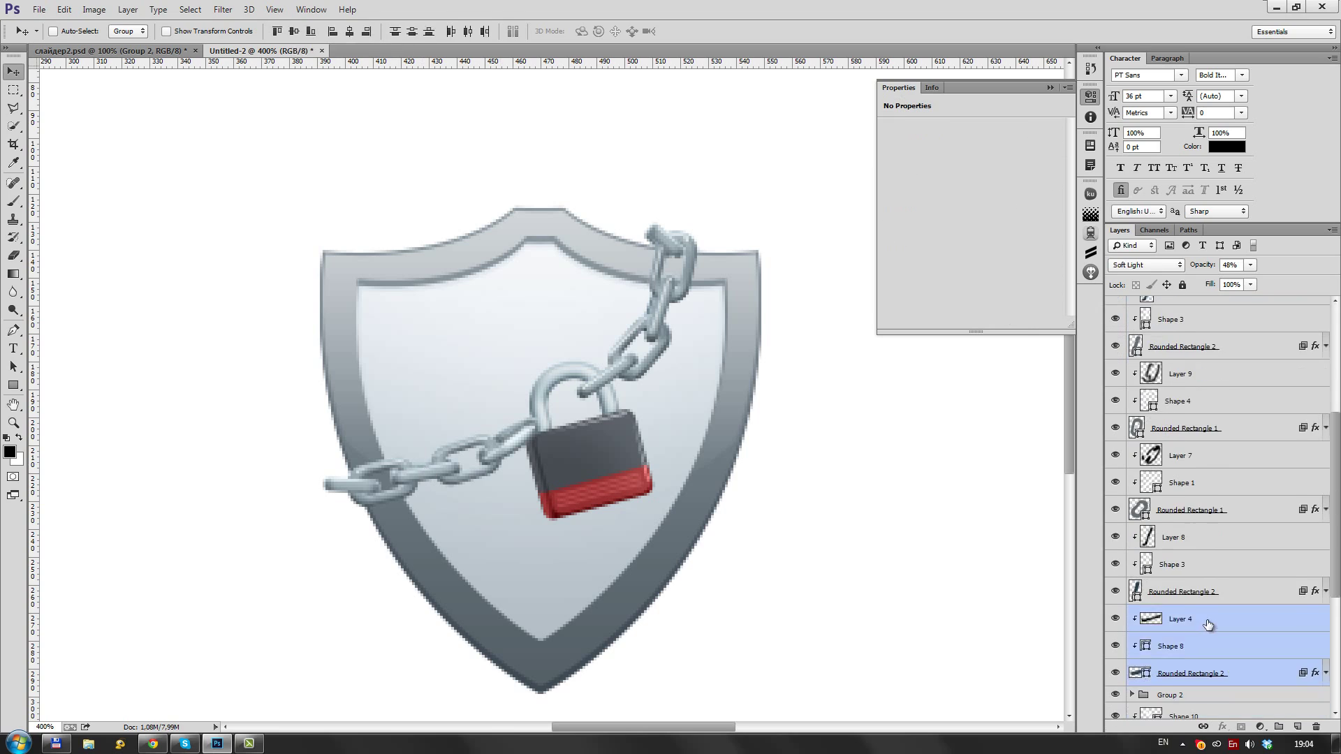
pyautogui.hotkey('ctrl', 'shift', 'z')
pyautogui.hotkey('ctrl', 'shift', 'z')
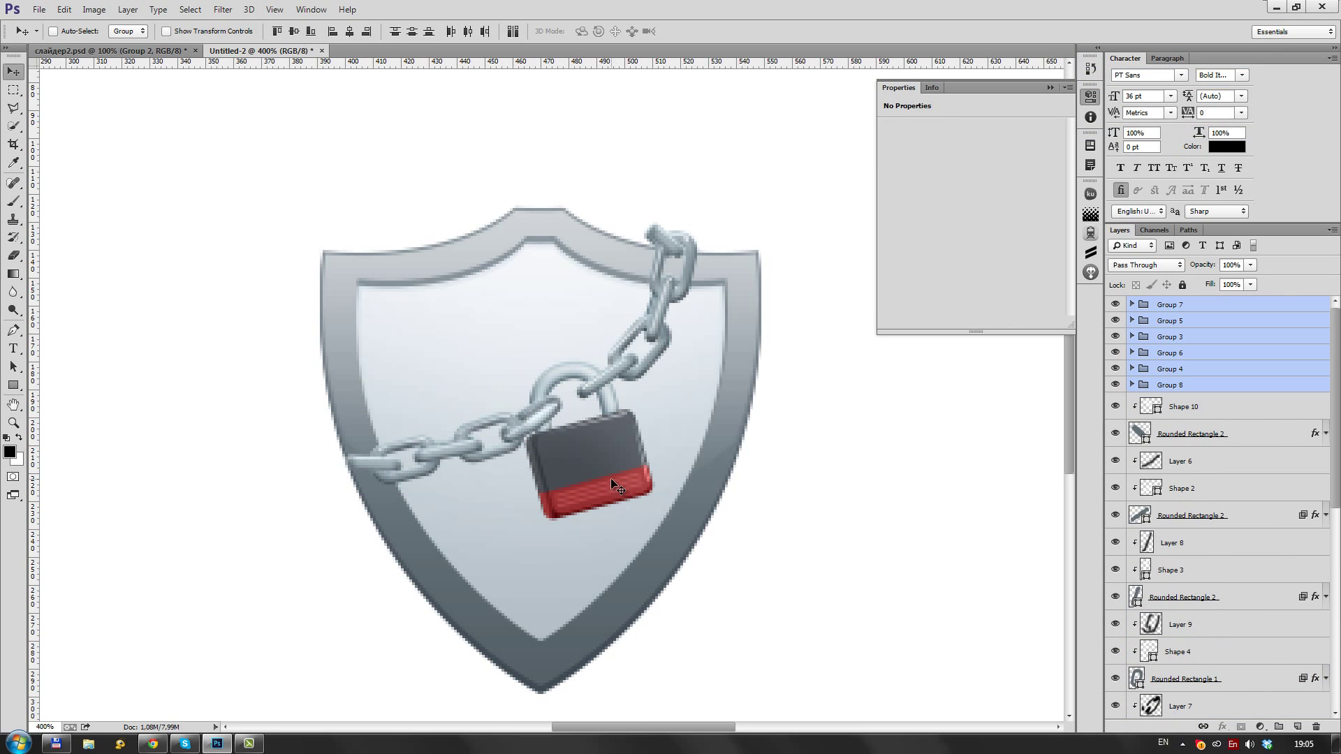
# Zoom in on a chain link and select its Rounded Rectangle 2 layer
pyautogui.scroll(5, 610, 478)
pyautogui.scroll(-4, 545, 476)
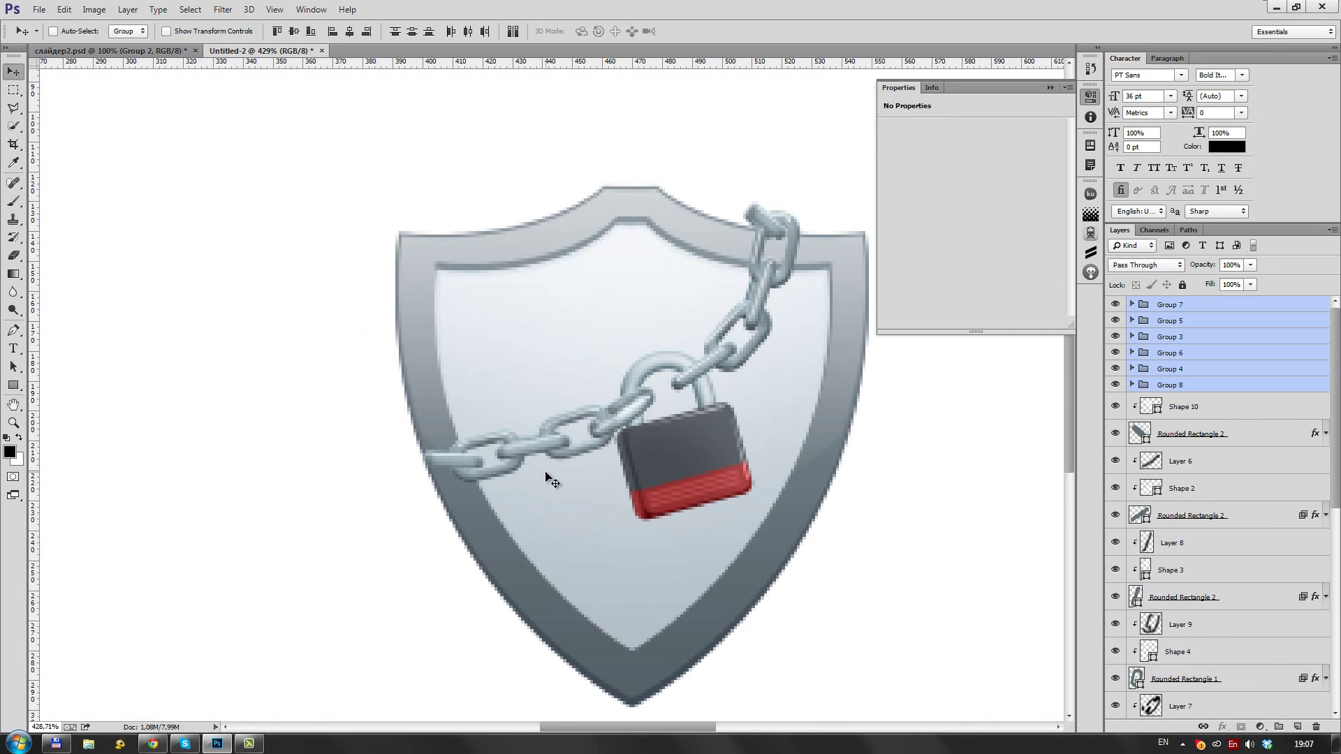
pyautogui.scroll(3, 549, 480)
pyautogui.scroll(5, 489, 419)
pyautogui.keyDown('ctrl'); pyautogui.click(489, 419); pyautogui.keyUp('ctrl')
pyautogui.scroll(-4, 824, 440)
pyautogui.keyDown('ctrl'); pyautogui.click(824, 441); pyautogui.keyUp('ctrl')
# Place a path anchor on the chain link outline and pan the view across the shield
pyautogui.scroll(4, 305, 347)
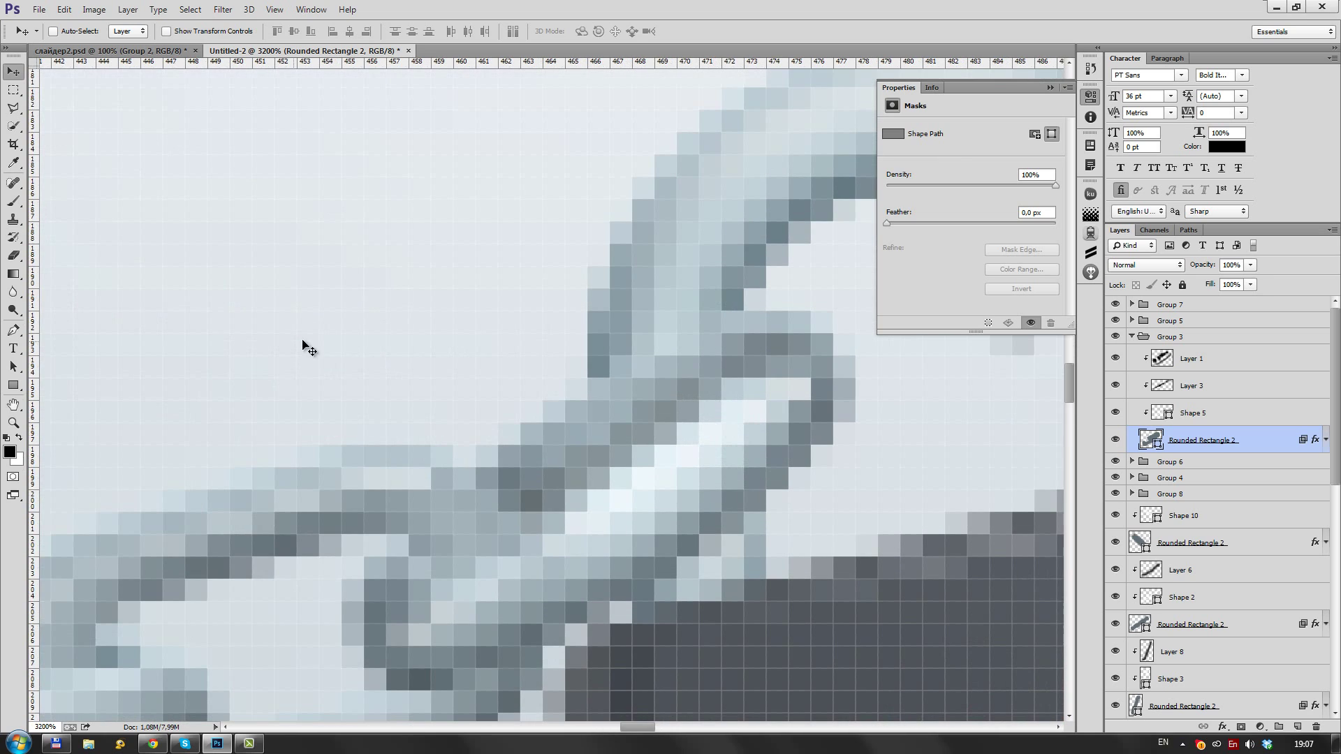
pyautogui.press('p')
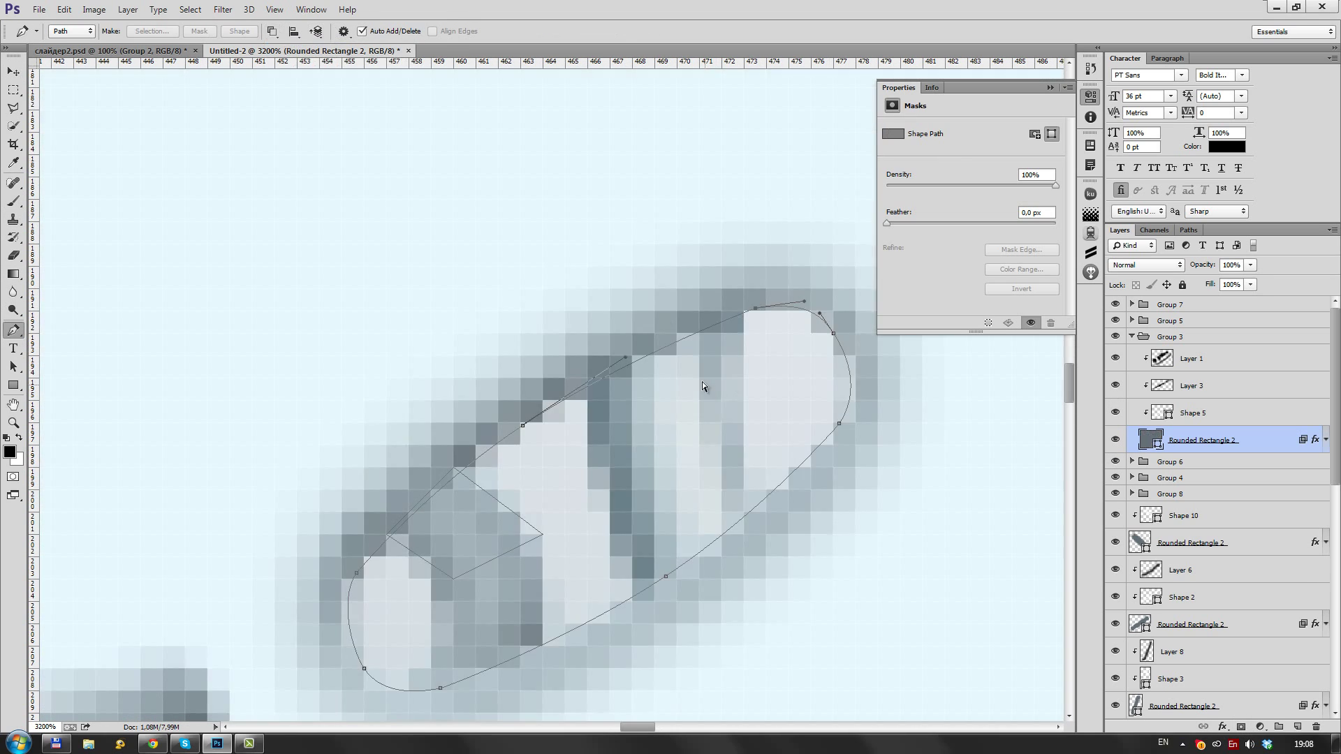
pyautogui.click(588, 378)
pyautogui.scroll(-2, 726, 286)
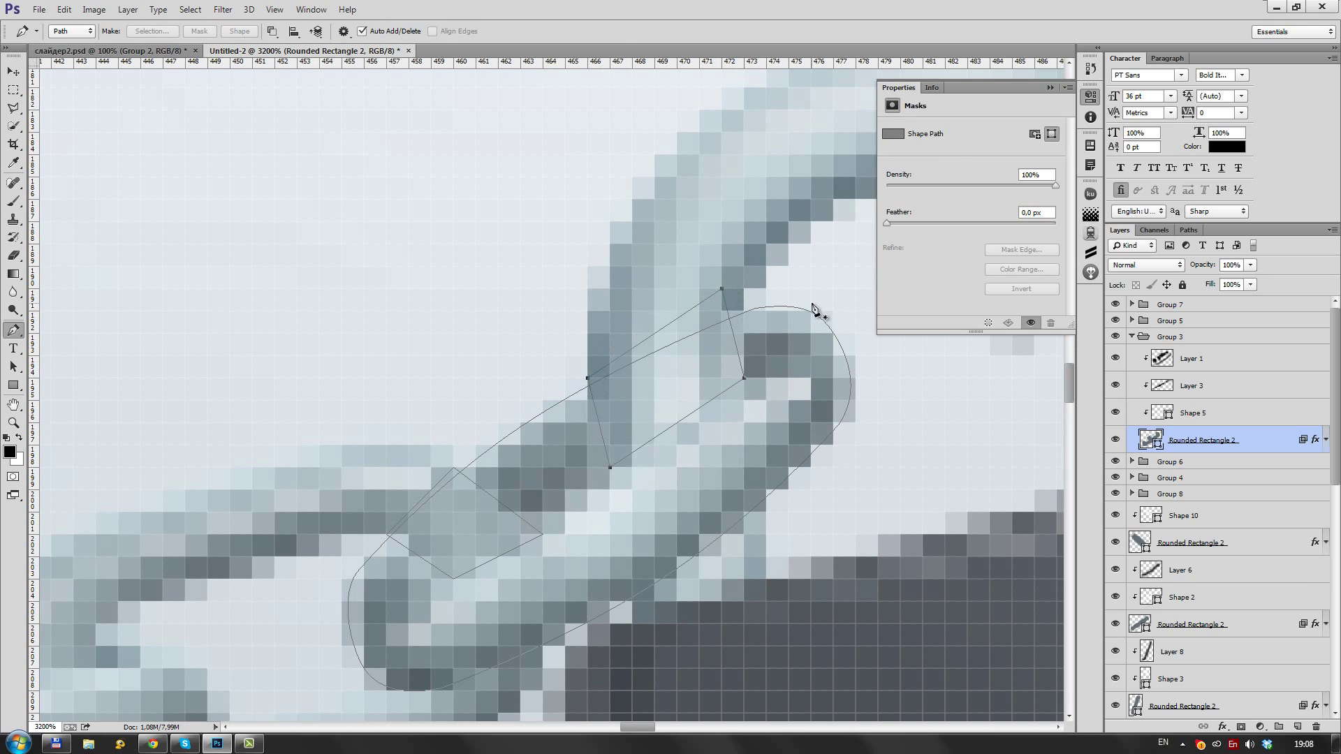
pyautogui.scroll(-5, 685, 428)
pyautogui.scroll(3, 685, 428)
pyautogui.scroll(2, 667, 293)
pyautogui.moveTo(667, 294); pyautogui.dragTo(645, 255)
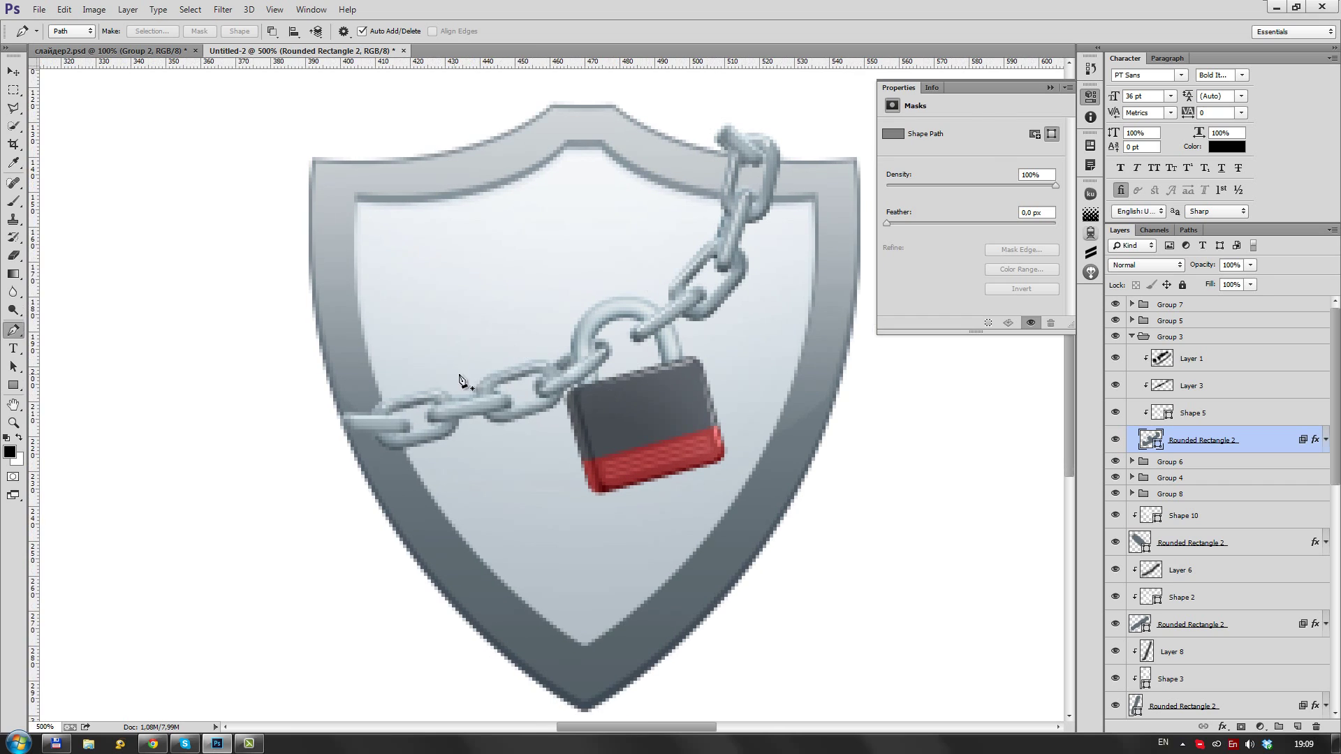
# Duplicate Group 7 and Group 6 and free-transform the duplicated chain links
pyautogui.press('v')
pyautogui.keyDown('ctrl'); pyautogui.click(842, 472); pyautogui.keyUp('ctrl')
pyautogui.click(1132, 463)
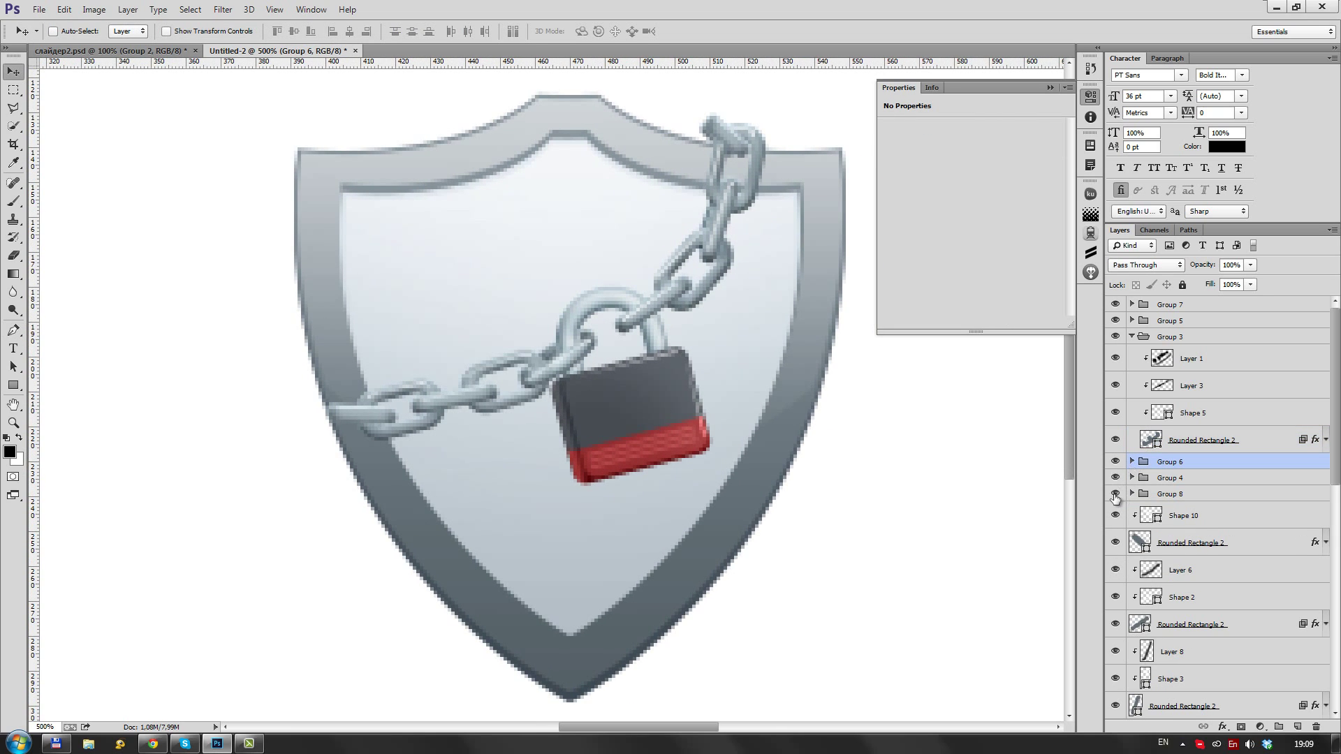
pyautogui.click(1132, 336)
pyautogui.click(1122, 304)
pyautogui.moveTo(1298, 727); pyautogui.dragTo(1297, 727)
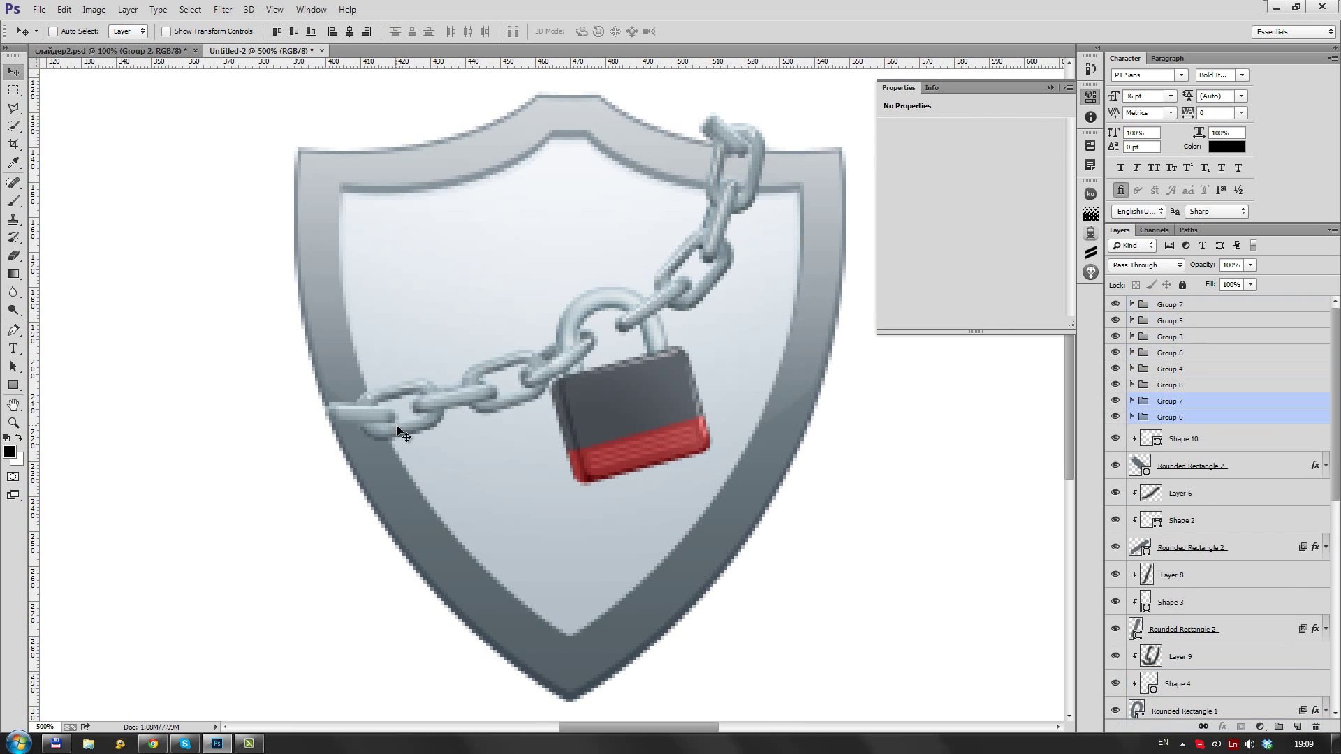
pyautogui.hotkey('ctrl', 't')
pyautogui.press('Escape')
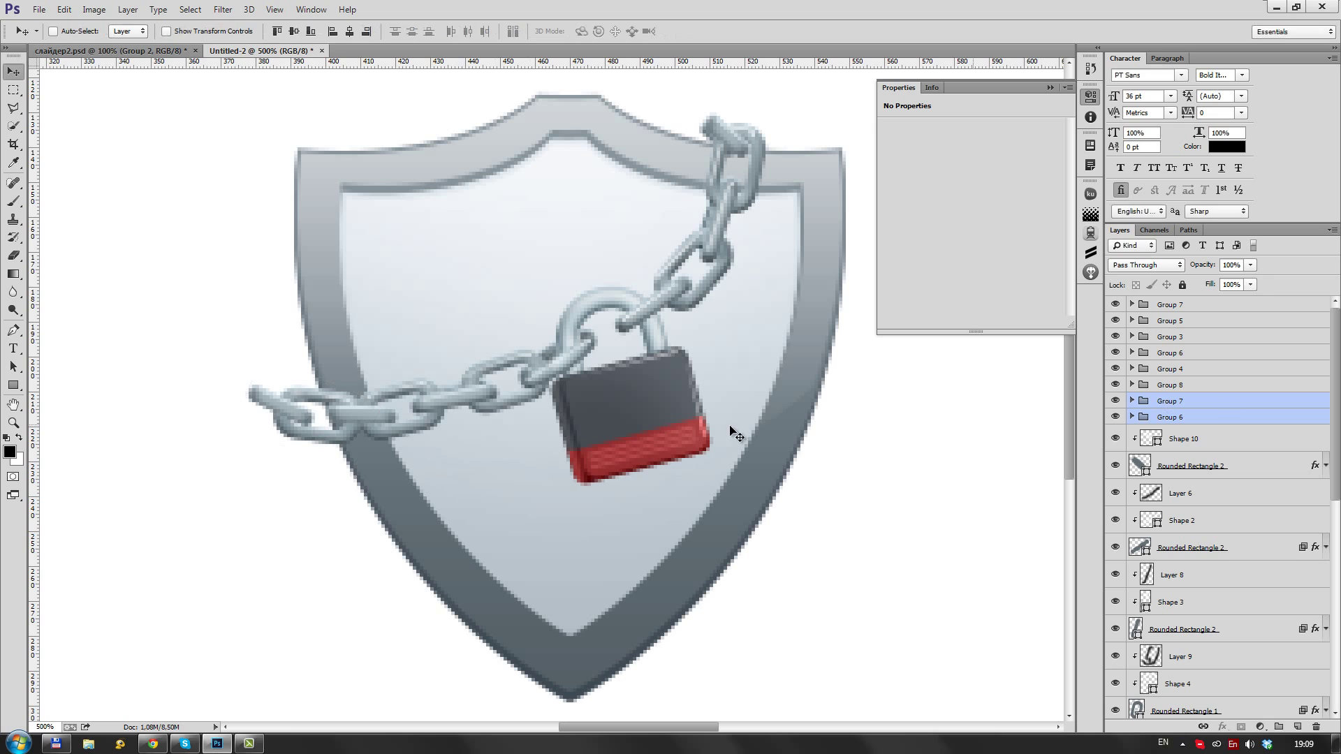
pyautogui.hotkey('ctrl', 't')
pyautogui.press('Return')
# Select Rounded Rectangle 1 in Group 6 and undo the resize of its link path
pyautogui.scroll(5, 342, 429)
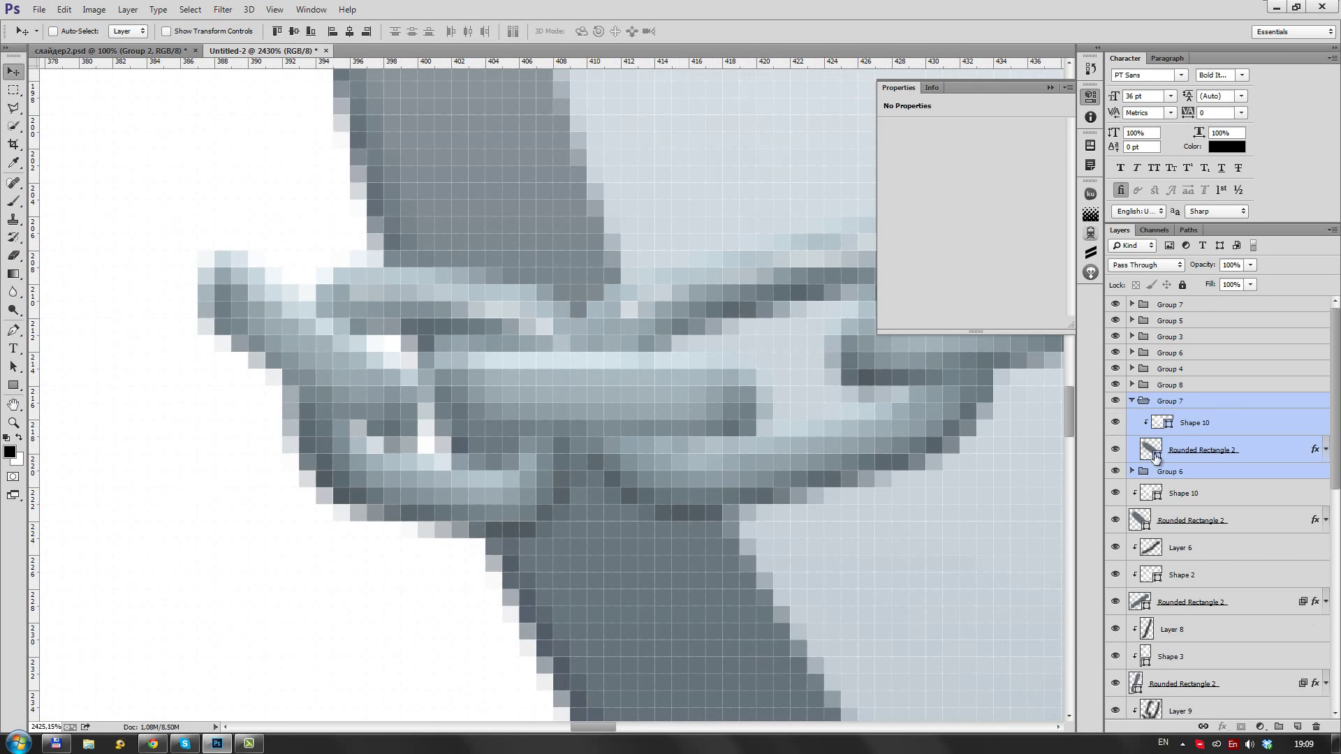
pyautogui.keyDown('ctrl'); pyautogui.click(421, 341); pyautogui.keyUp('ctrl')
pyautogui.press('a')
pyautogui.hotkey('ctrl', 'z')
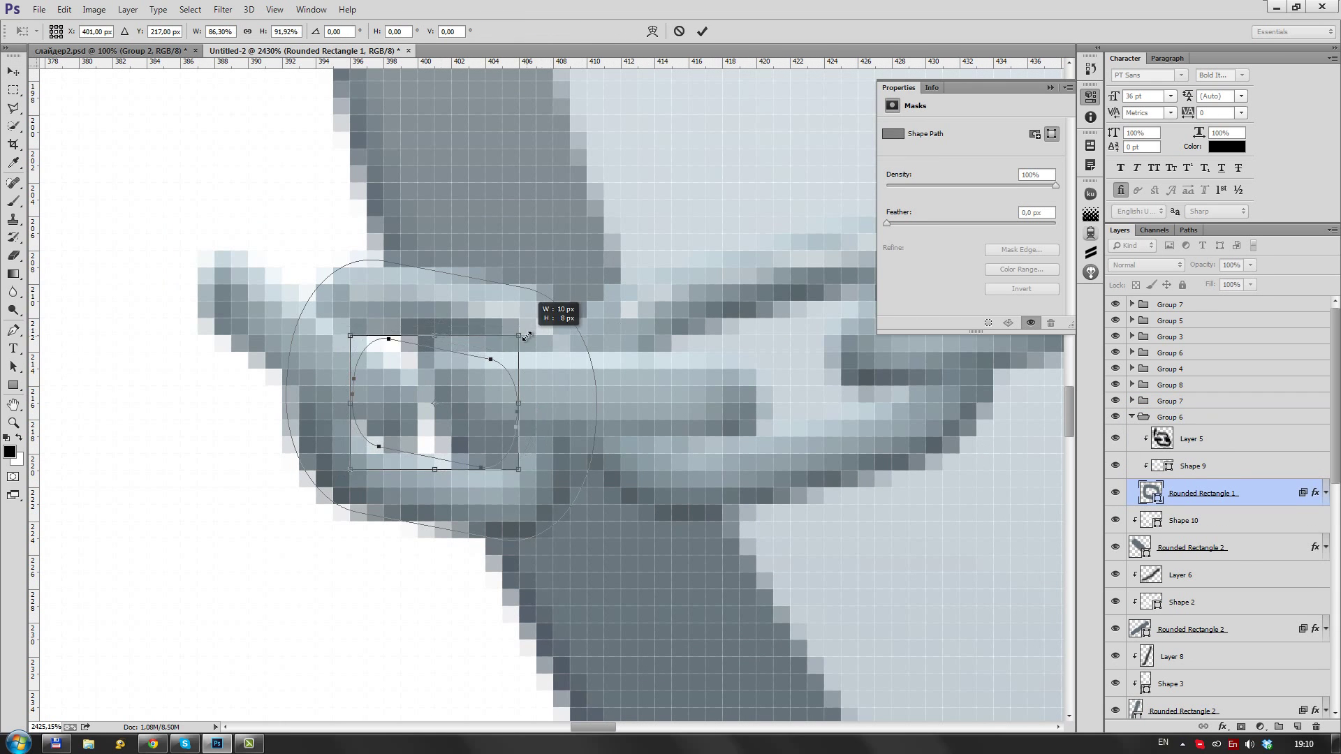
pyautogui.hotkey('ctrl', 'z')
pyautogui.hotkey('ctrl', '0')
pyautogui.scroll(5, 454, 447)
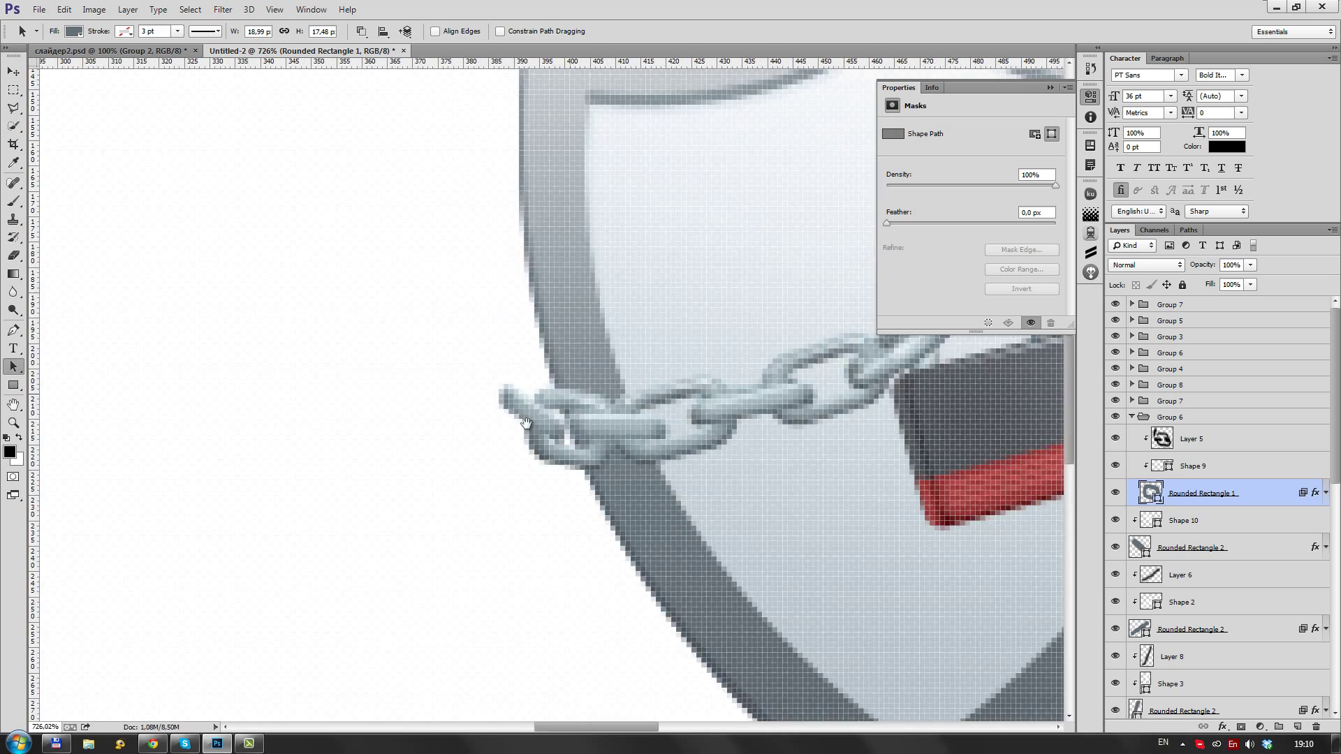
pyautogui.scroll(3, 454, 447)
# Move Group 7 below Group 6 and shift the end chain link outward past the shield's edge
pyautogui.press('v')
pyautogui.moveTo(1170, 401); pyautogui.dragTo(1295, 701)
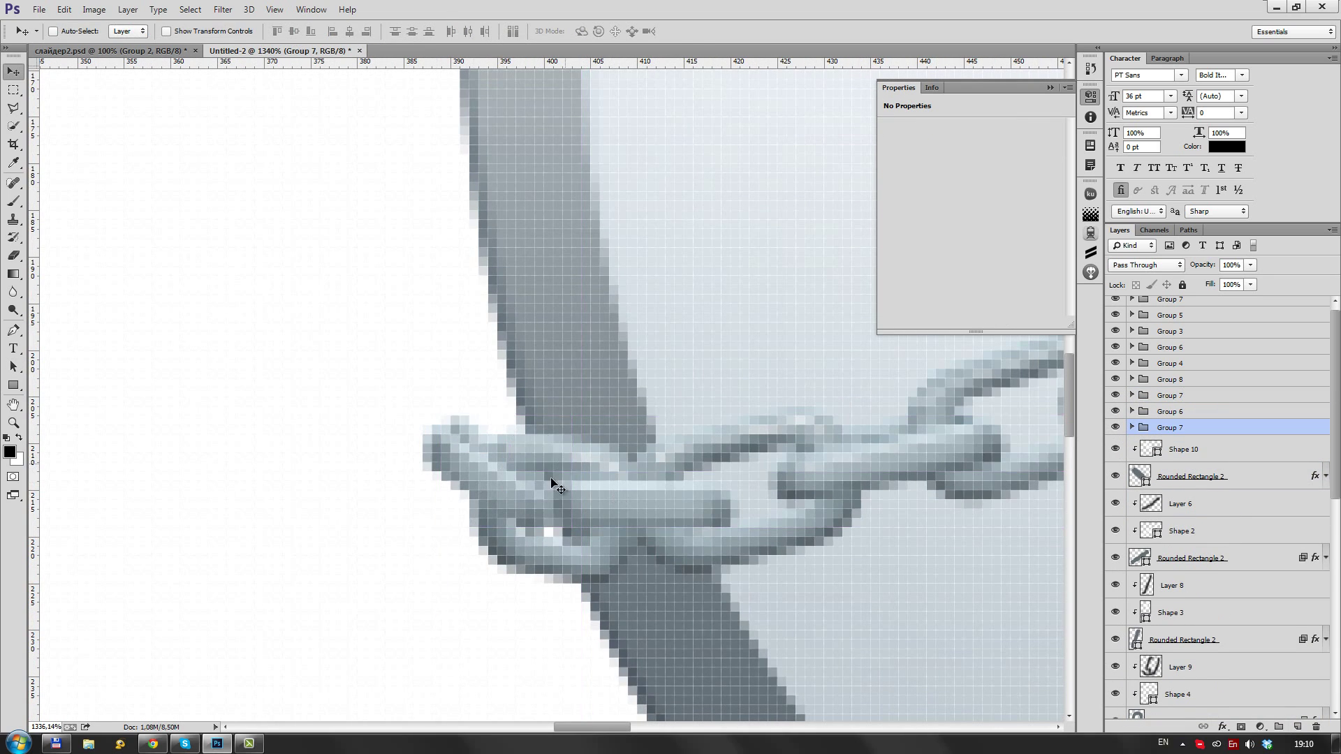
pyautogui.hotkey('ctrl', 't')
pyautogui.moveTo(503, 440); pyautogui.dragTo(513, 439)
pyautogui.press('Return')
pyautogui.scroll(-2, 539, 442)
pyautogui.hotkey('ctrl', '0')
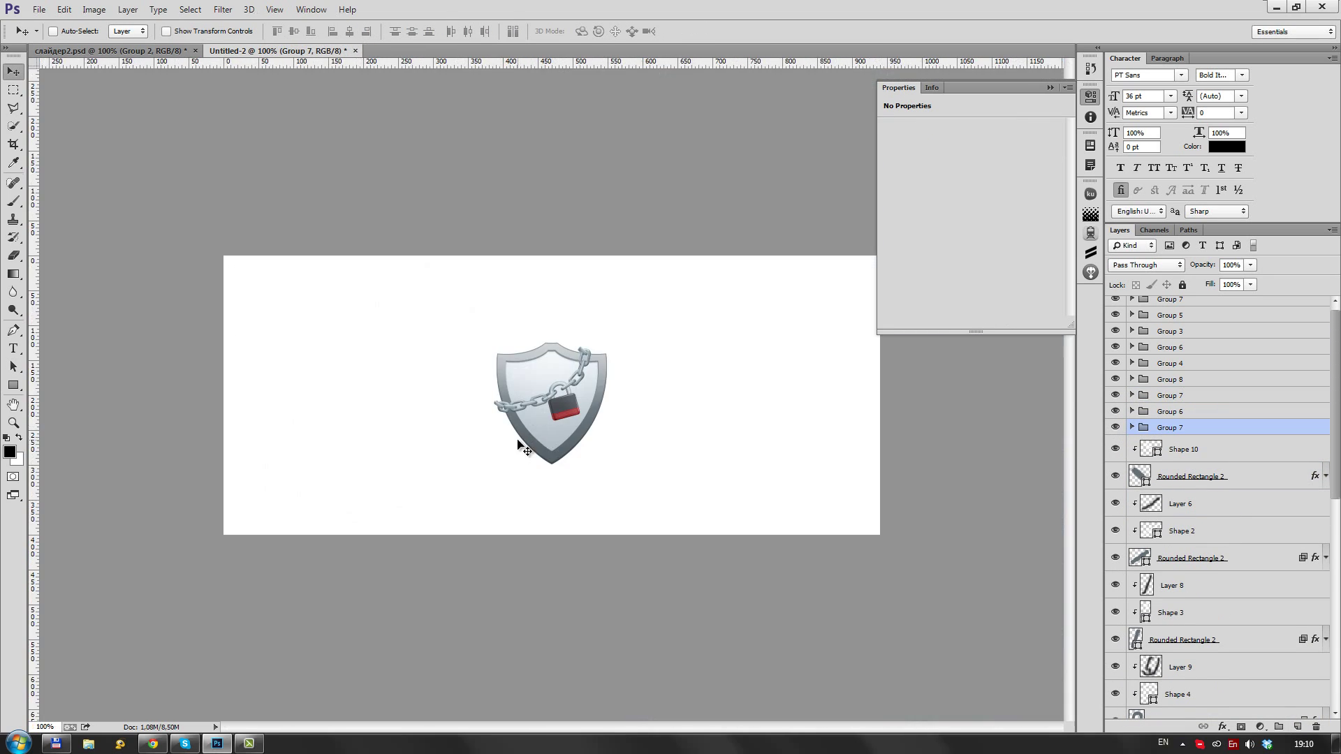
# Gather all chain and lock layers into Group 9
pyautogui.scroll(4, 533, 449)
pyautogui.click(1211, 457)
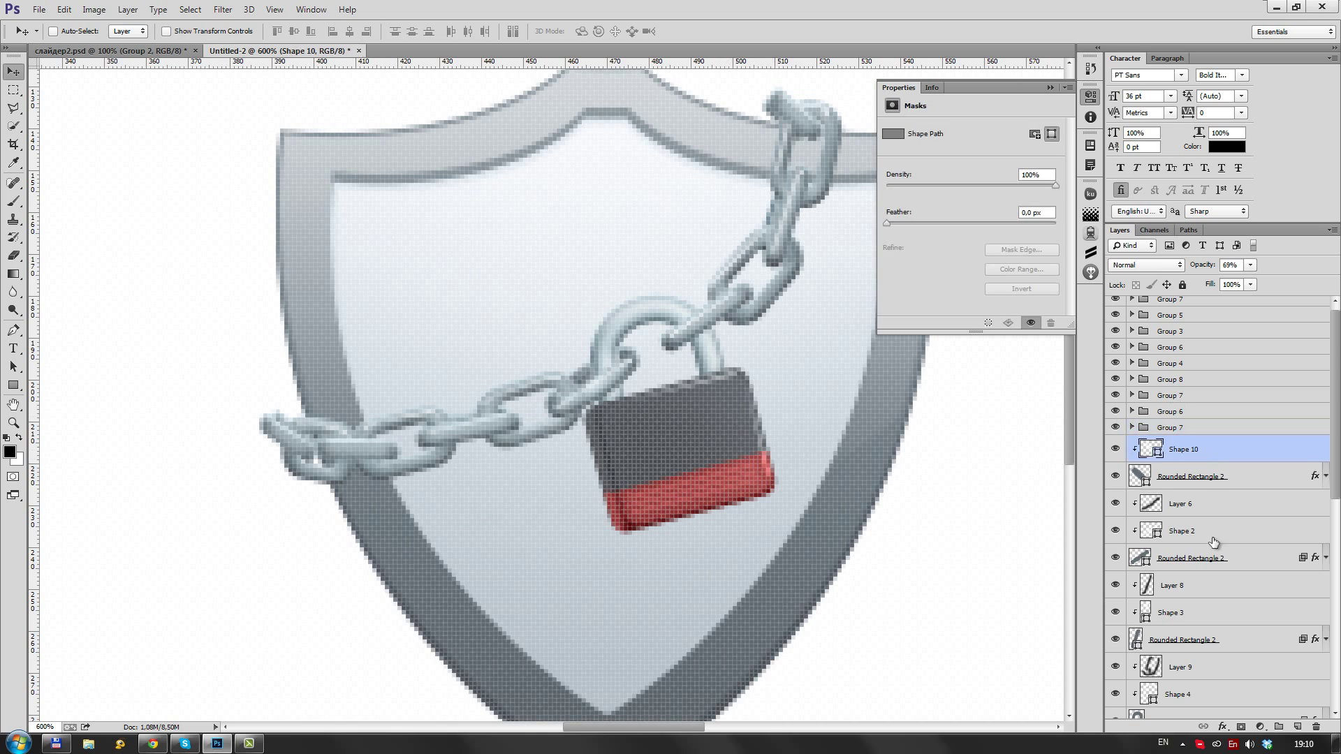
pyautogui.scroll(-5, 1211, 489)
pyautogui.hotkey('ctrl', 'g')
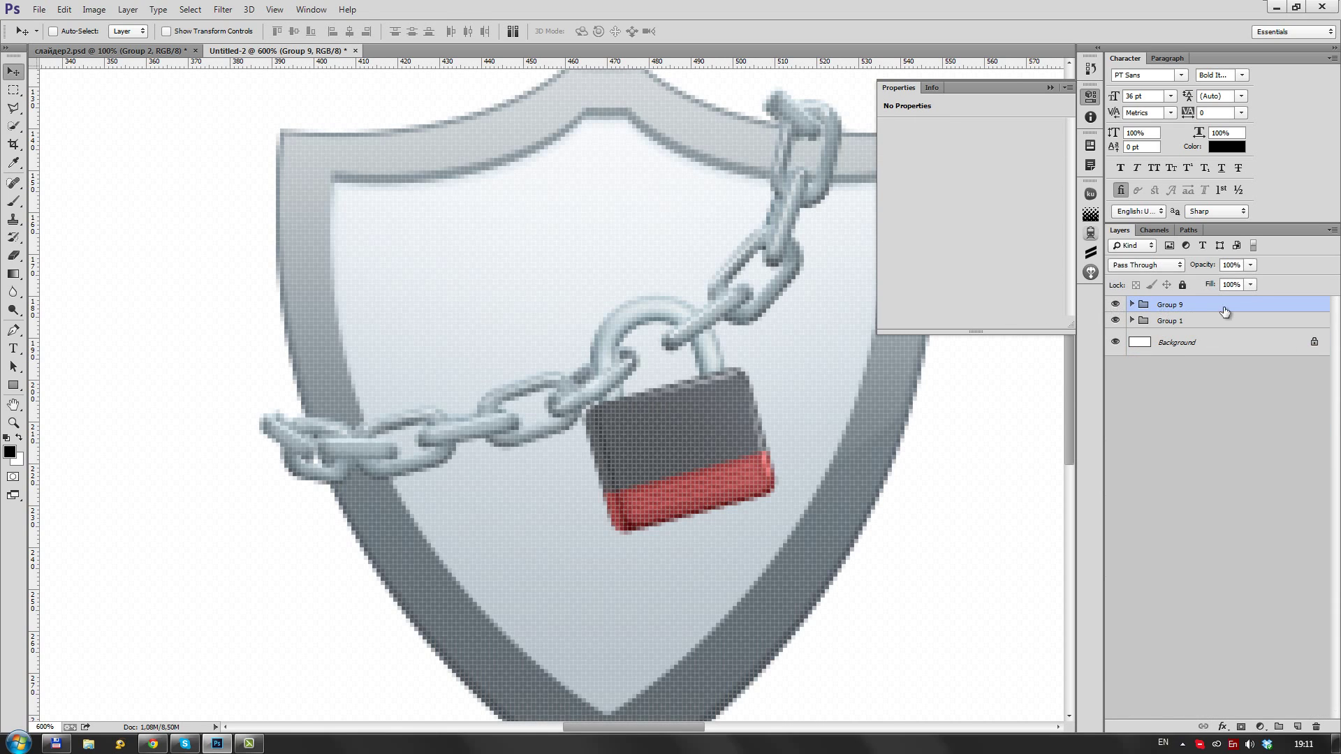
# Fill the chain-and-lock outline black on a new clipped layer, offset down-right as a shadow
pyautogui.hotkey('ctrl', 'alt', 'e')
pyautogui.keyDown('ctrl'); pyautogui.click(1138, 310); pyautogui.keyUp('ctrl')
pyautogui.click(1115, 310)
pyautogui.press('m')
pyautogui.click(1173, 353)
pyautogui.hotkey('ctrl', 'shift', 'alt', 'n')
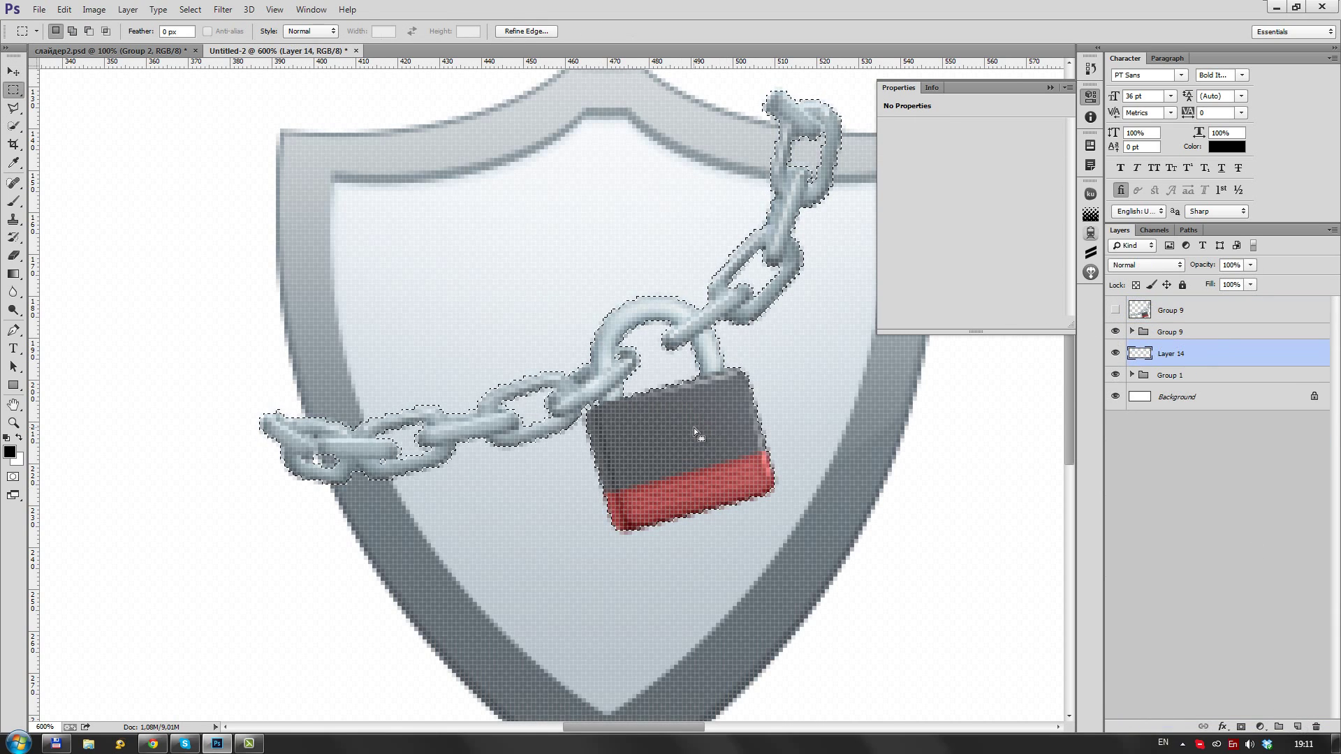
pyautogui.press('Down')
pyautogui.press('Down')
pyautogui.press('Down')
pyautogui.press('x')
pyautogui.hotkey('ctrl', 'BackSpace')
pyautogui.hotkey('ctrl', 'd')
pyautogui.keyDown('alt'); pyautogui.click(1189, 374); pyautogui.keyUp('alt')
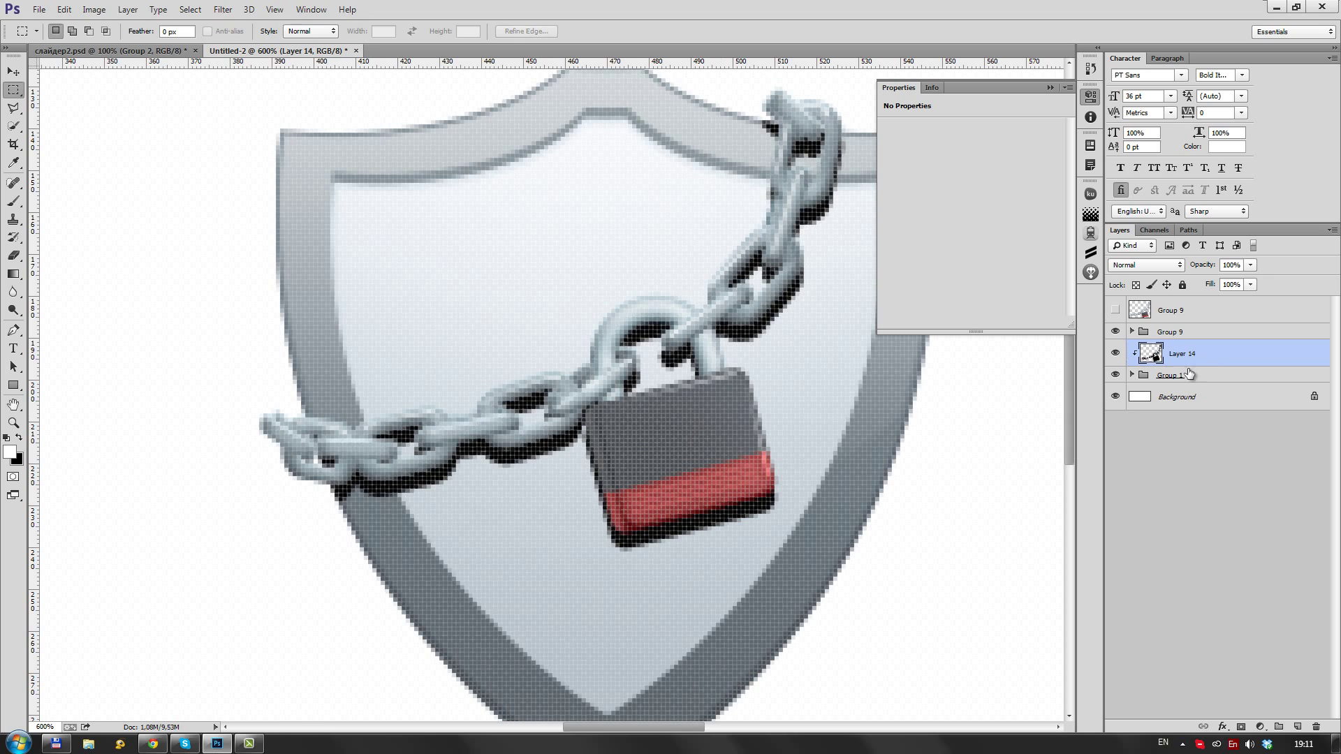
# Lasso the padlock's part of the shadow and skew it down and to the left
pyautogui.press('r')
pyautogui.press('l')
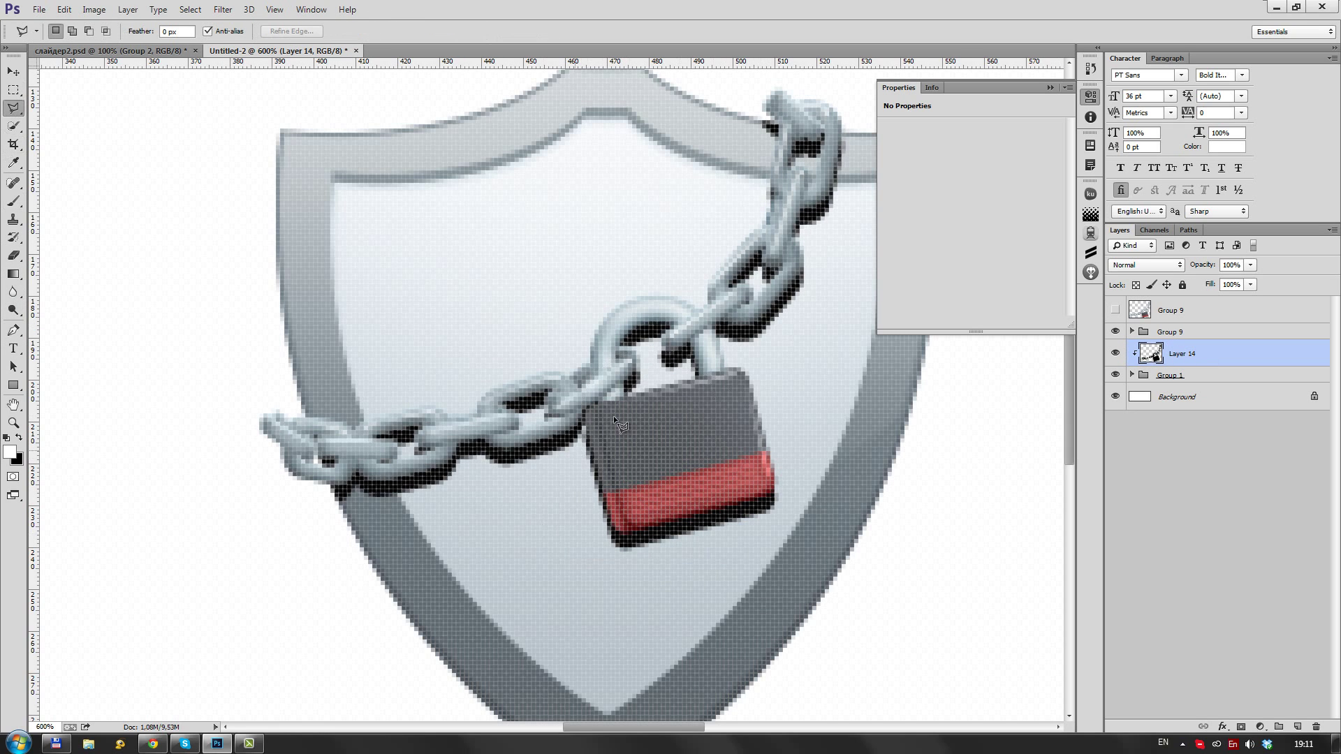
pyautogui.doubleClick(719, 615)
pyautogui.rightClick(682, 479)
pyautogui.click(754, 350)
pyautogui.rightClick(703, 269)
pyautogui.click(748, 345)
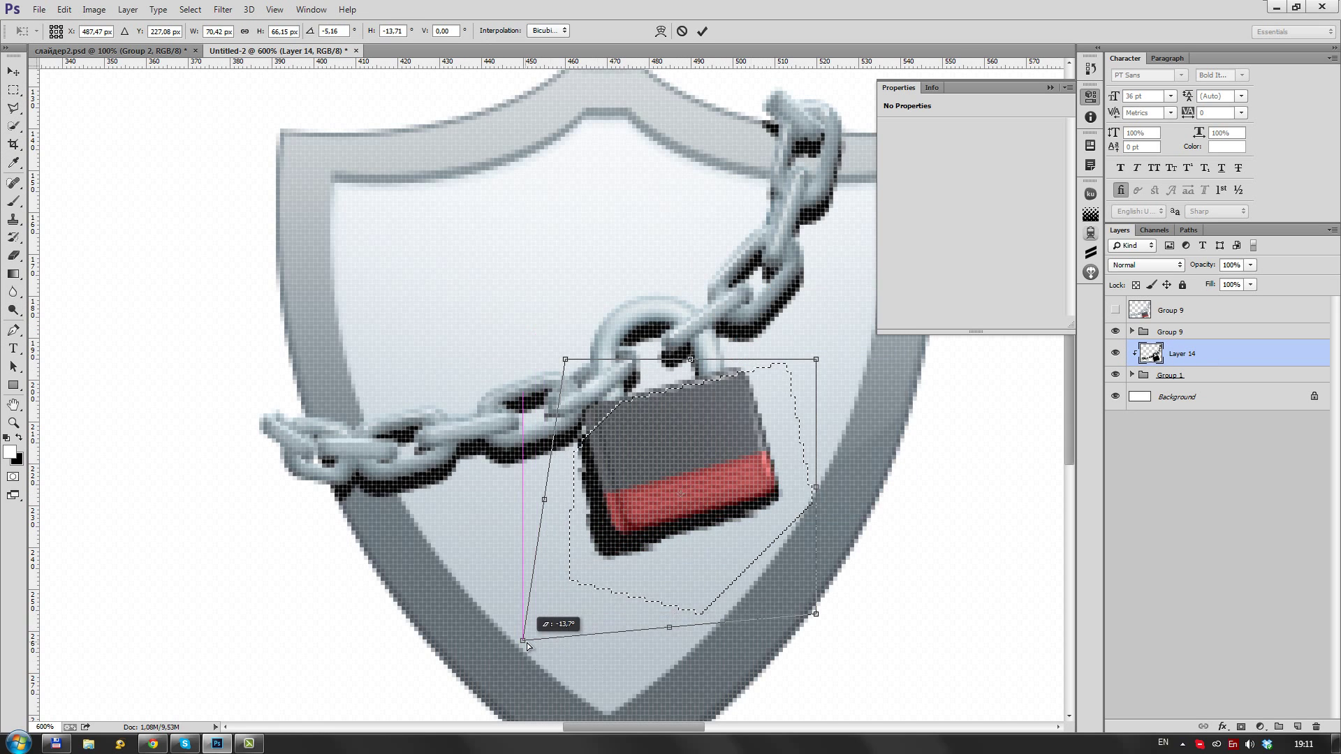
pyautogui.moveTo(814, 639); pyautogui.dragTo(810, 630)
pyautogui.press('Return')
pyautogui.hotkey('ctrl', 'd')
pyautogui.press('r')
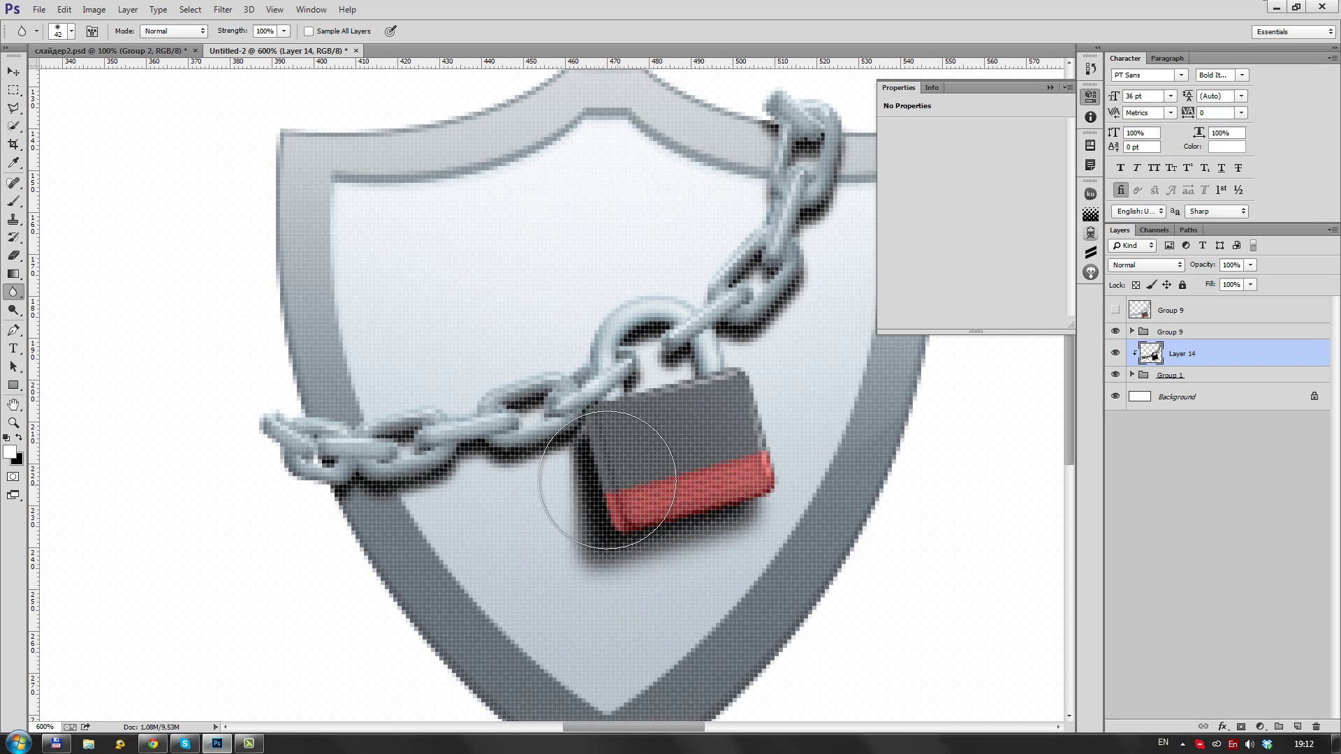
# Lighten the padlock and chain shadows by painting Layer 14's mask with a 10% black brush
pyautogui.hotkey('ctrl', '1')
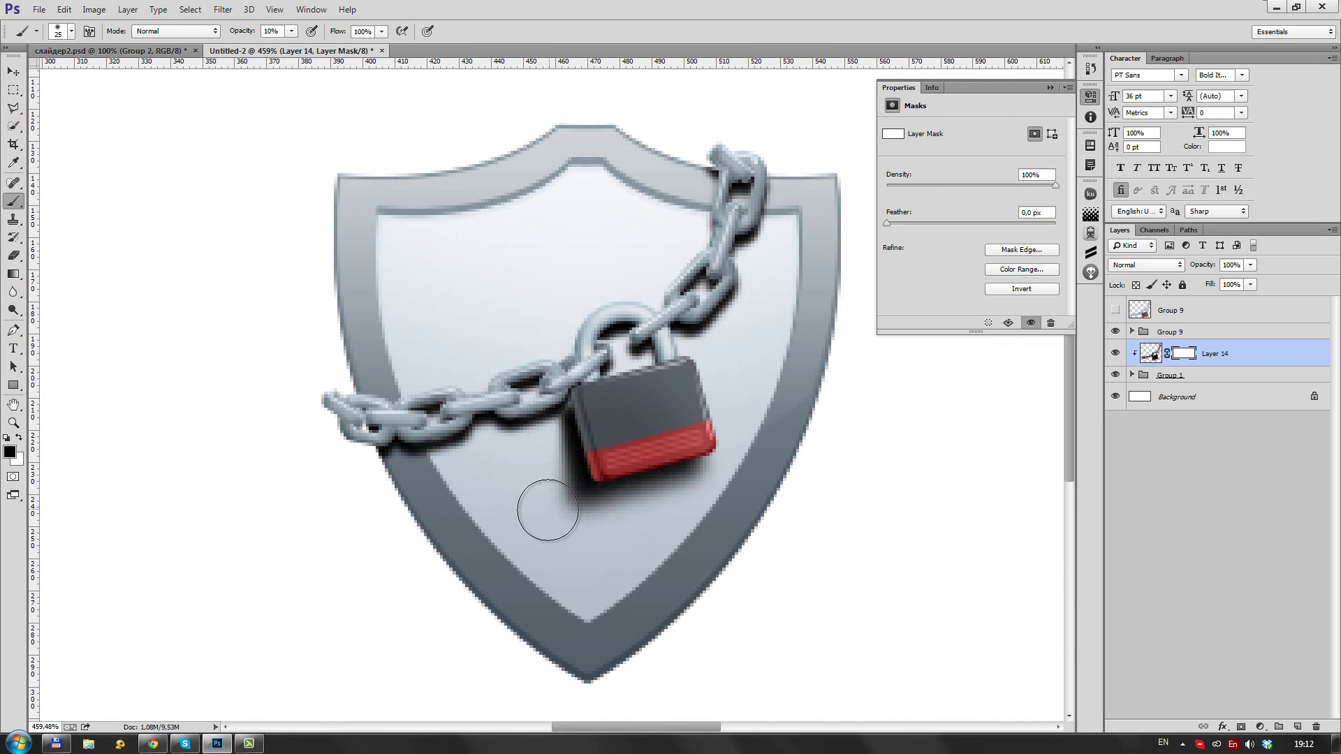
pyautogui.moveTo(548, 510)
pyautogui.mouseDown()
pyautogui.moveTo(643, 489)
pyautogui.moveTo(750, 274)
pyautogui.mouseUp()
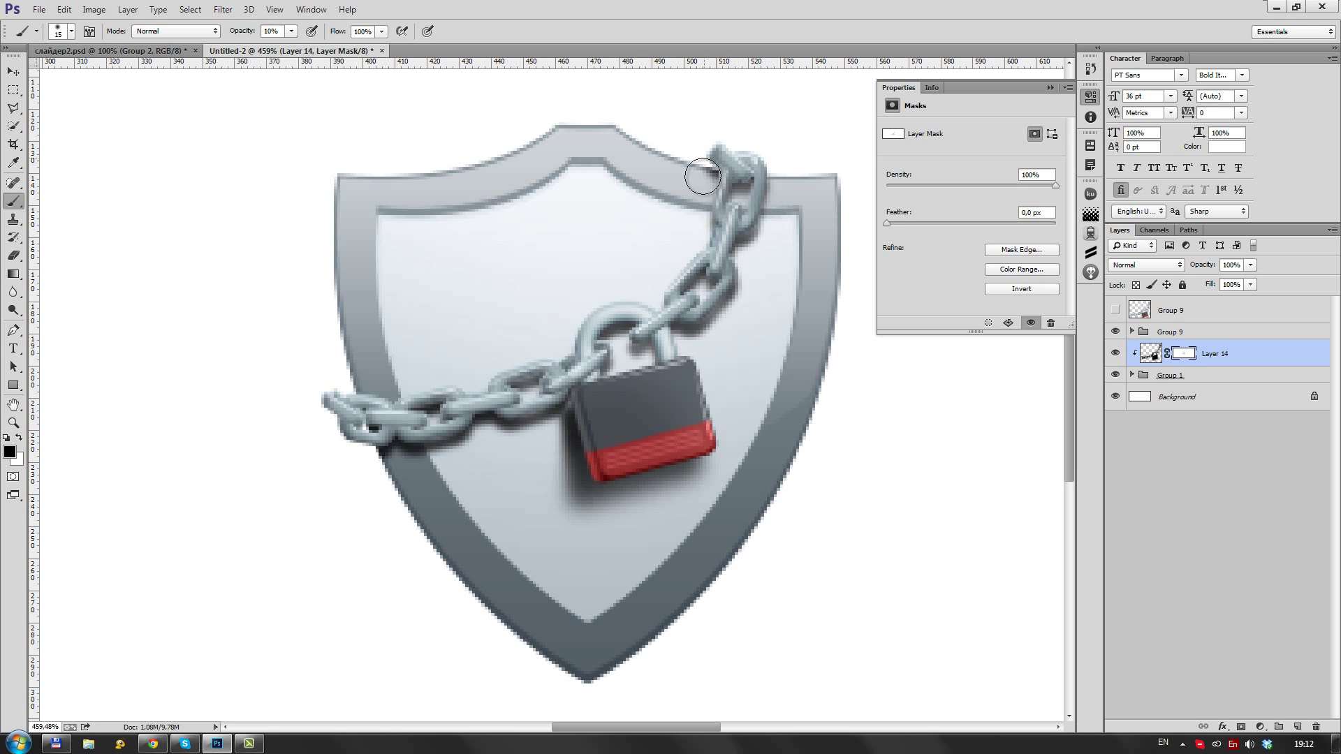
pyautogui.press(']')
pyautogui.press(']')
pyautogui.press(']')
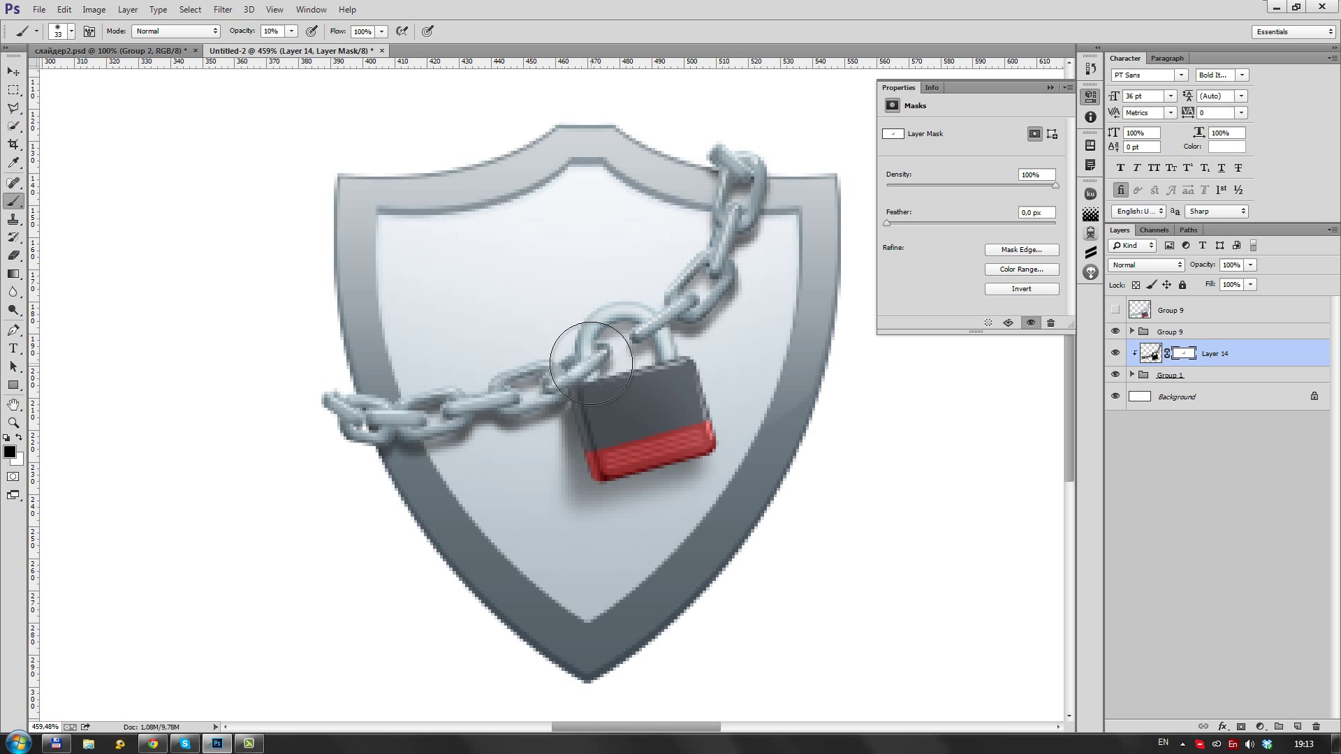
pyautogui.keyDown('alt'); pyautogui.scroll(-4, 336, 405); pyautogui.keyUp('alt')
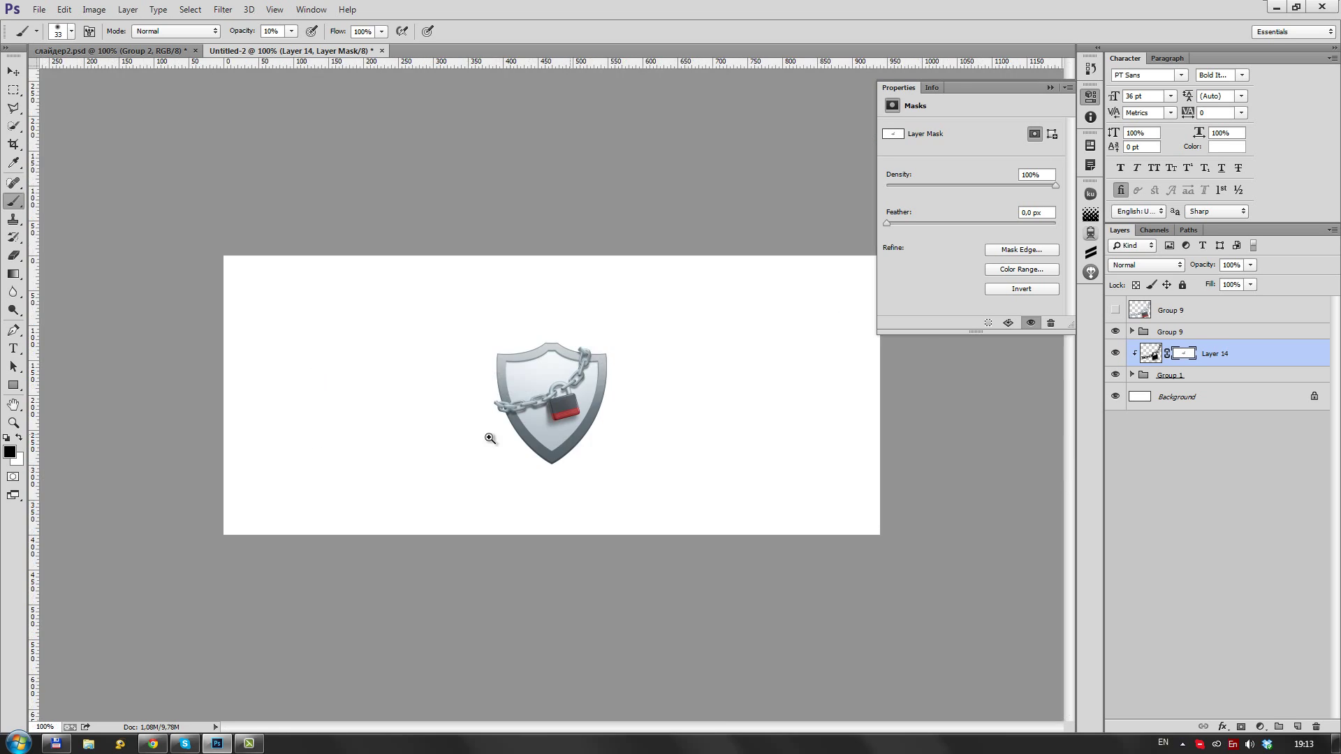
pyautogui.keyDown('alt'); pyautogui.scroll(3, 336, 405); pyautogui.keyUp('alt')
# Add clipped Layer 15 with a black mask and choose red as the painting colour
pyautogui.press('x')
pyautogui.hotkey('ctrl', 'shift', 'alt', 'n')
pyautogui.keyDown('ctrl'); pyautogui.click(1151, 382); pyautogui.keyUp('ctrl')
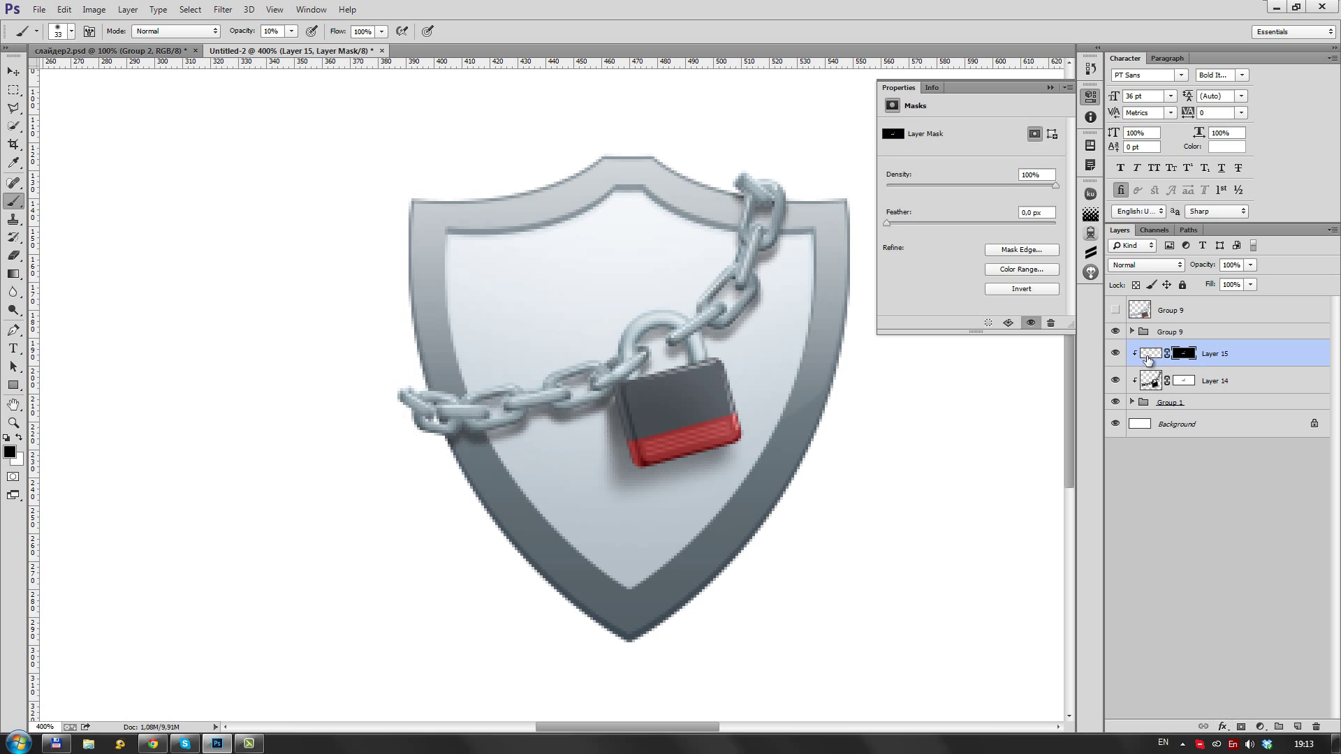
pyautogui.click(9, 452)
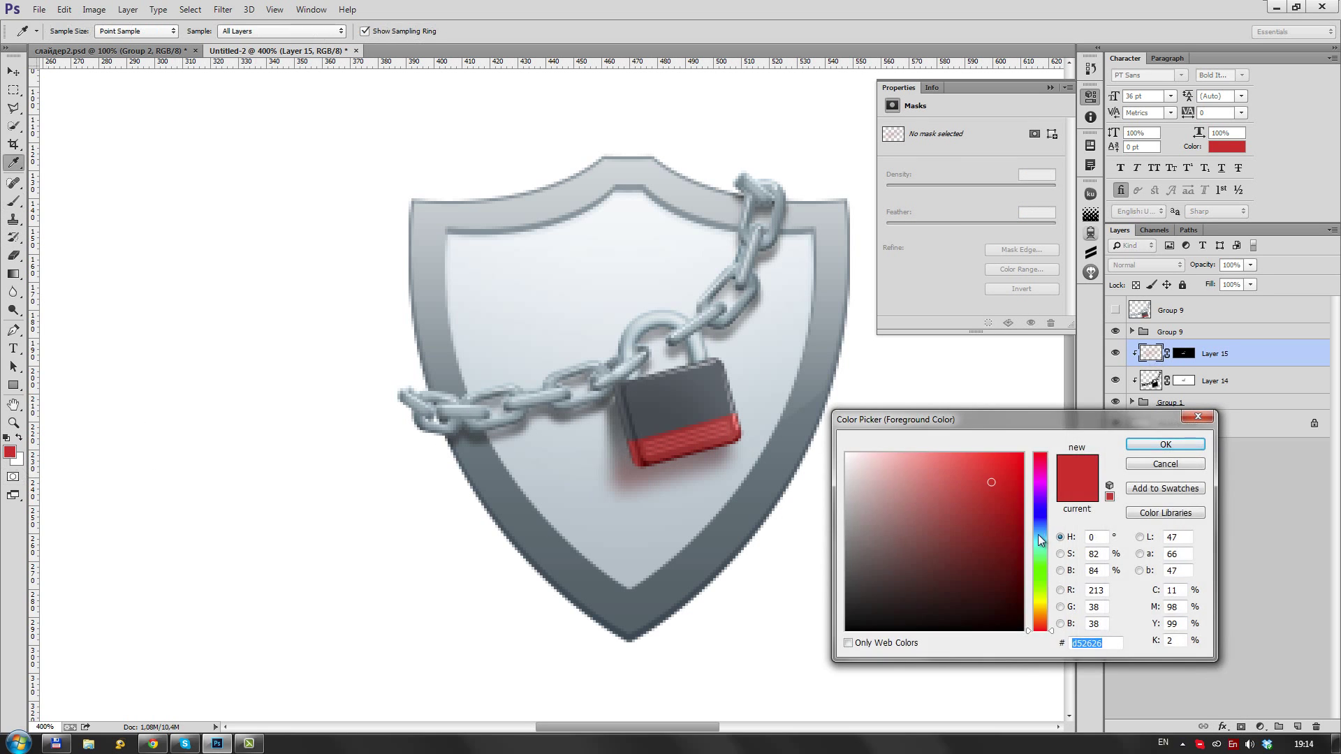
pyautogui.click(1042, 503)
pyautogui.click(1145, 443)
pyautogui.keyDown('alt'); pyautogui.scroll(-3, 729, 510); pyautogui.keyUp('alt')
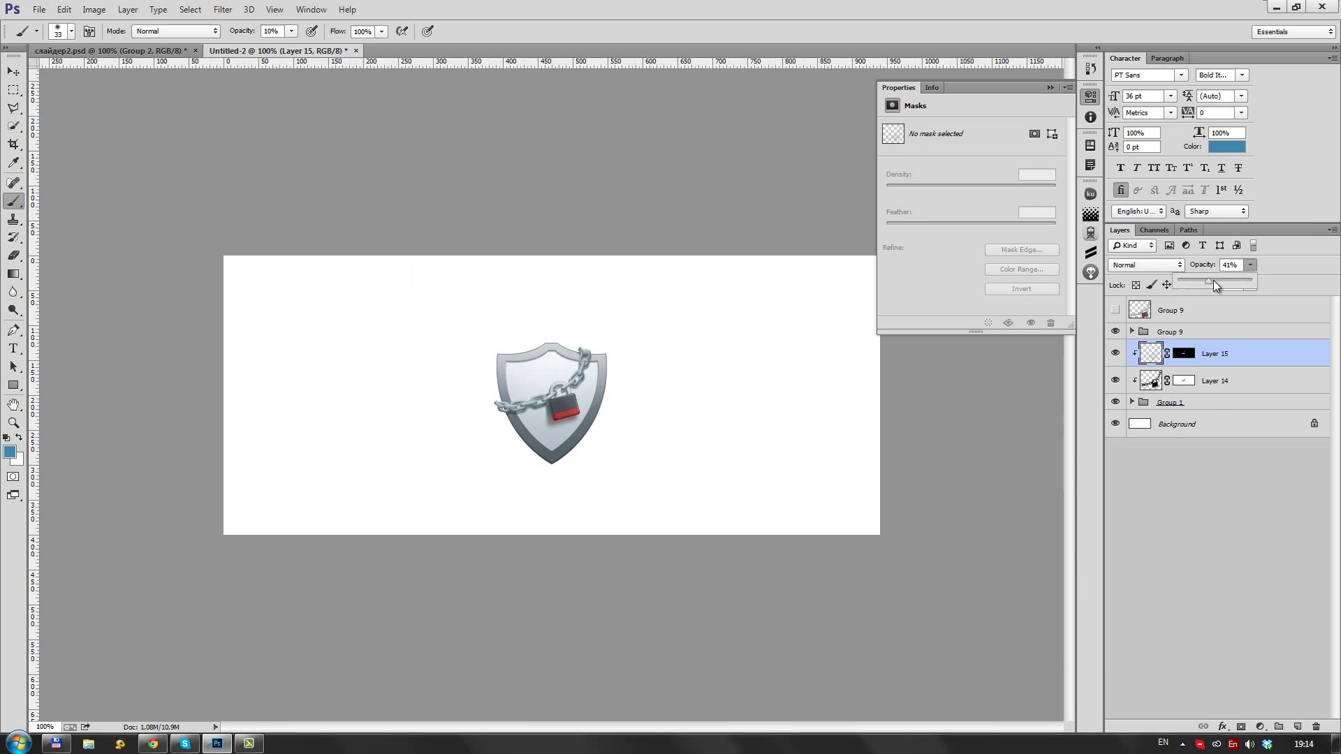
pyautogui.keyDown('alt'); pyautogui.scroll(2, 728, 510); pyautogui.keyUp('alt')
pyautogui.keyDown('alt'); pyautogui.scroll(3, 728, 510); pyautogui.keyUp('alt')
pyautogui.keyDown('alt'); pyautogui.scroll(2, 728, 509); pyautogui.keyUp('alt')
# Select Group 9 and add a new layer on top for the next shape
pyautogui.hotkey('alt', ']')
pyautogui.press('x')
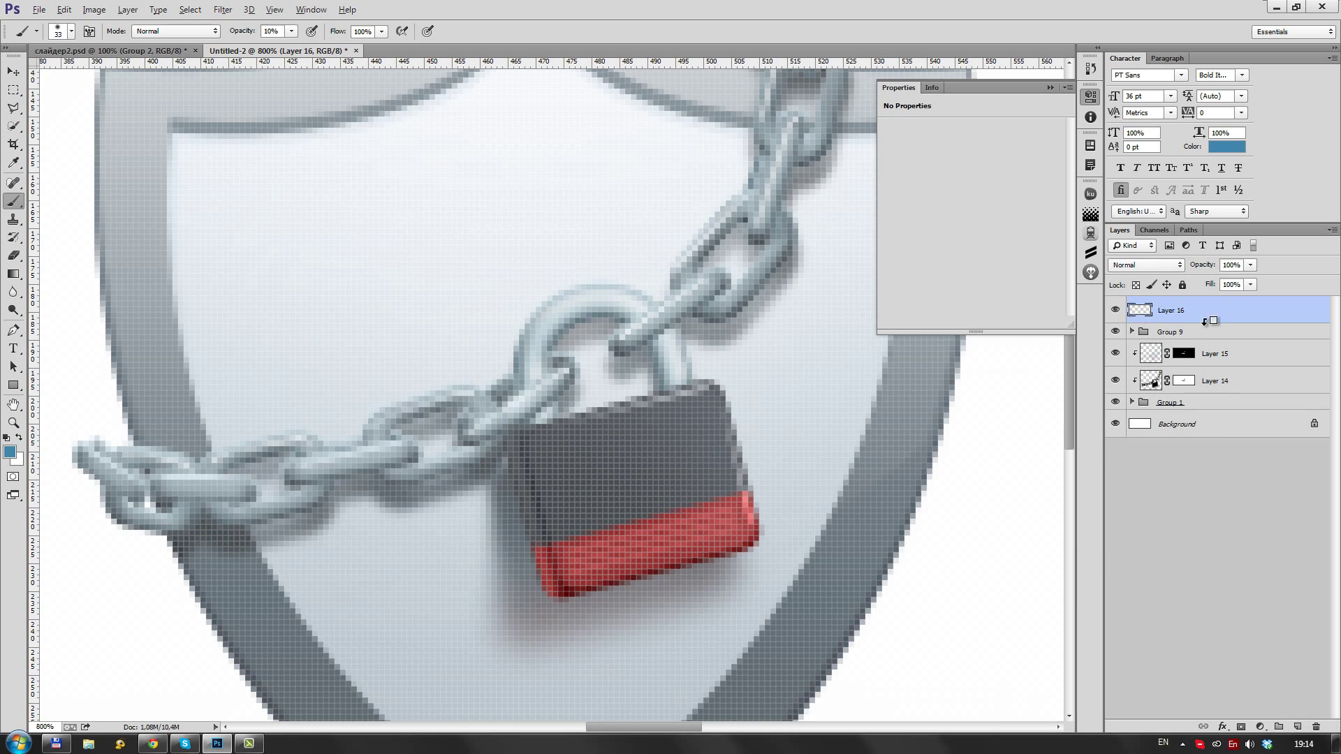
pyautogui.press('p')
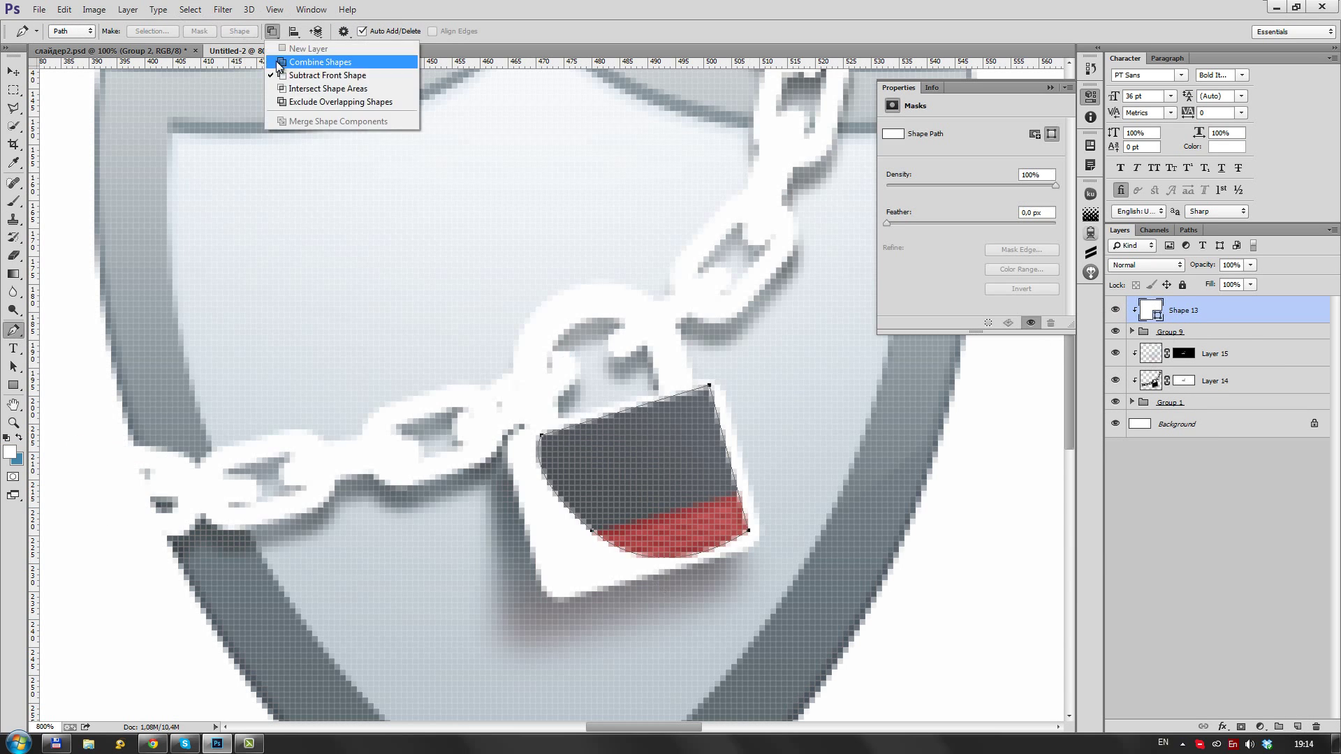
# Fade the padlock highlight with a gradient
pyautogui.press('g')
pyautogui.moveTo(614, 544); pyautogui.dragTo(768, 440)
pyautogui.scroll(-3, 768, 440)
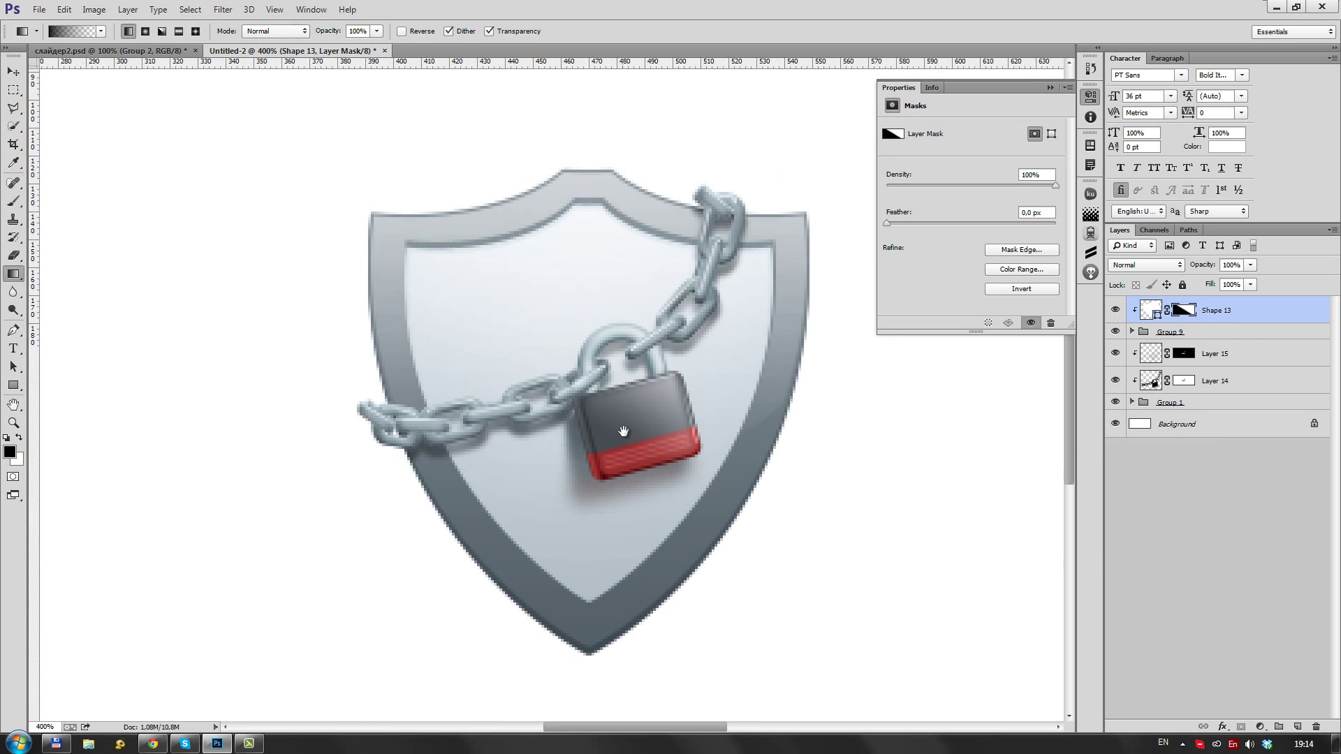
pyautogui.scroll(2, 676, 363)
pyautogui.scroll(1, 676, 363)
# On a new empty layer, close a Pen highlight shape on a chain link and soften its edge
pyautogui.hotkey('ctrl', 'shift', 'alt', 'n')
pyautogui.press('p')
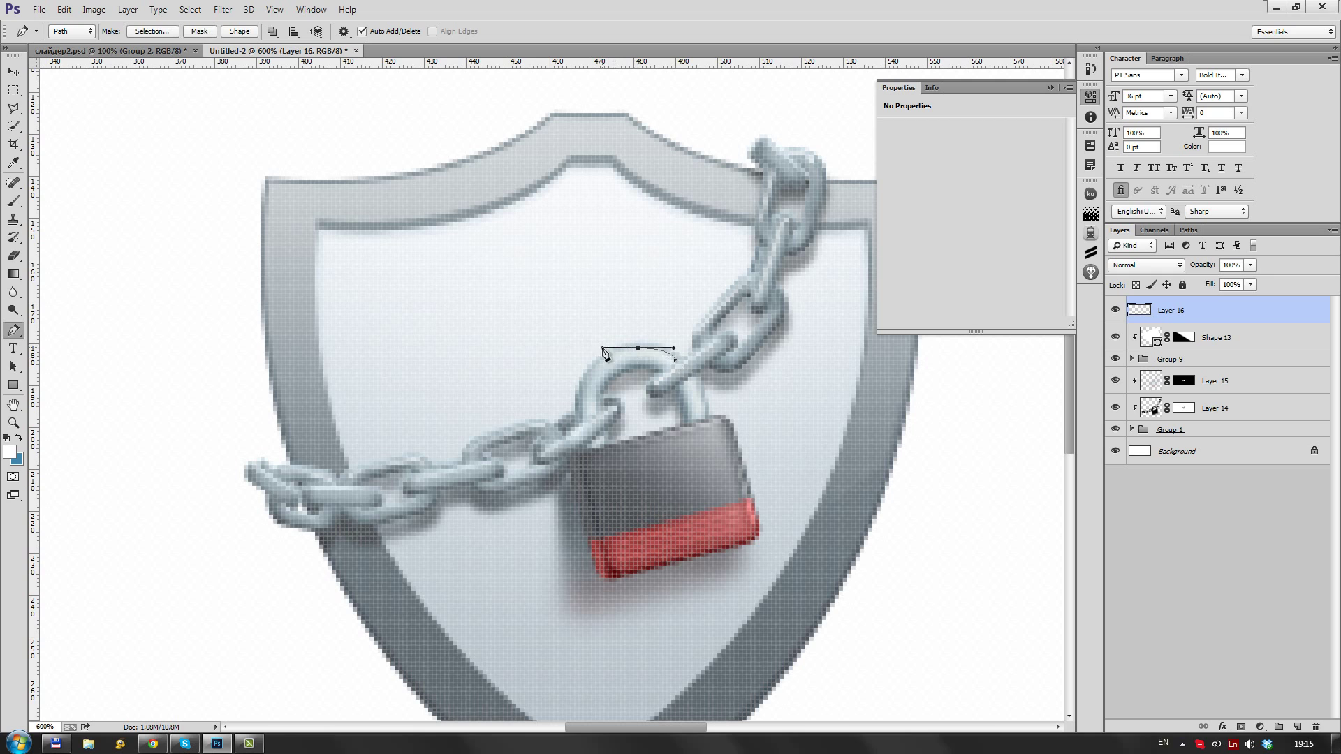
pyautogui.click(240, 31)
pyautogui.moveTo(894, 224); pyautogui.dragTo(898, 224)
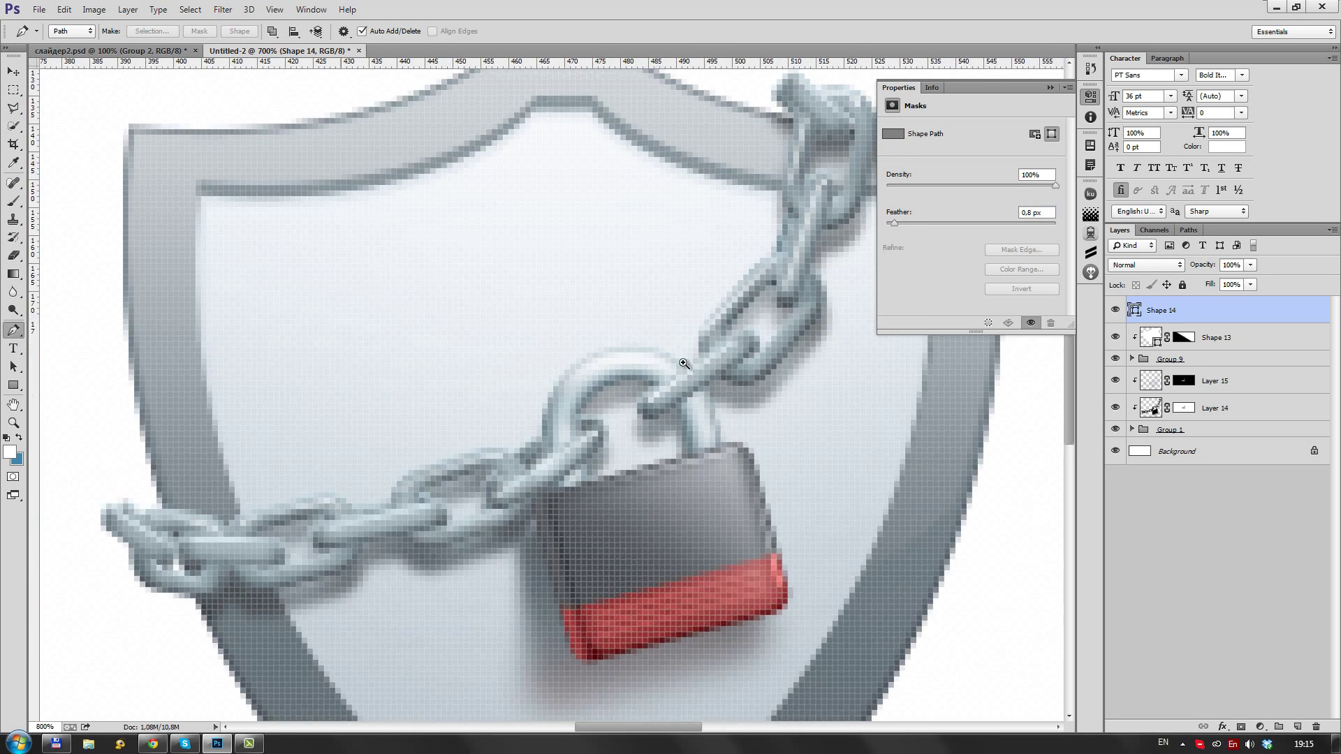
pyautogui.scroll(4, 614, 450)
pyautogui.scroll(-3, 649, 433)
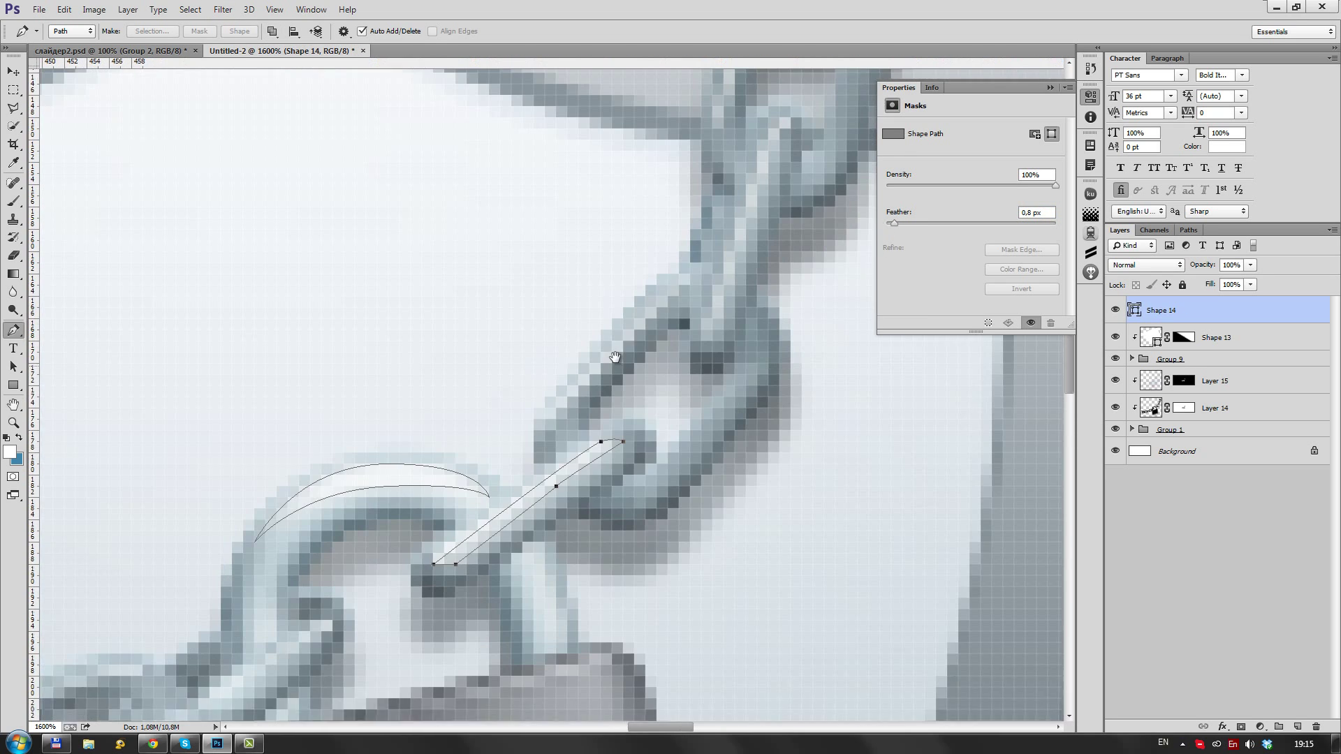
# Place anchors for another chain-link highlight, including a curved anchor
pyautogui.click(667, 349)
pyautogui.click(666, 366)
pyautogui.scroll(3, 698, 293)
pyautogui.click(699, 298)
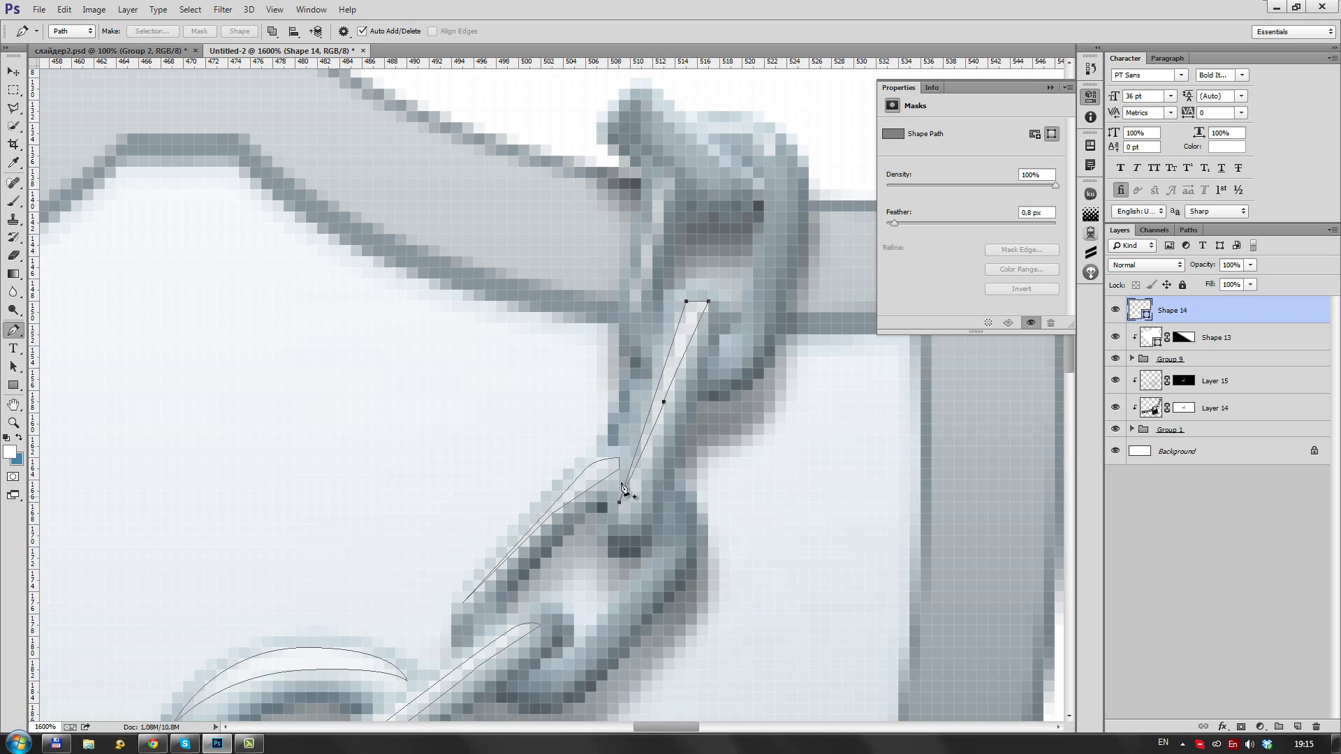
pyautogui.scroll(3, 726, 279)
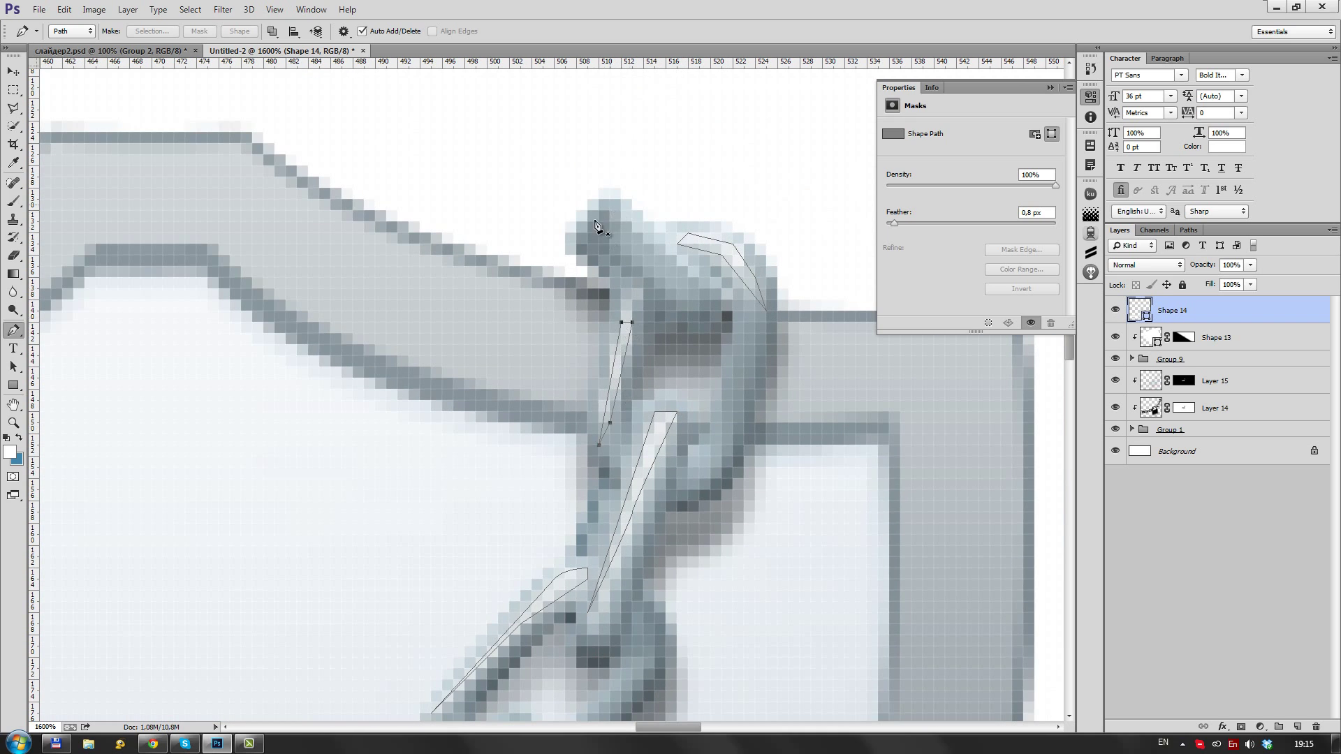
pyautogui.scroll(-5, 748, 323)
pyautogui.scroll(5, 629, 419)
pyautogui.moveTo(664, 405); pyautogui.dragTo(691, 405)
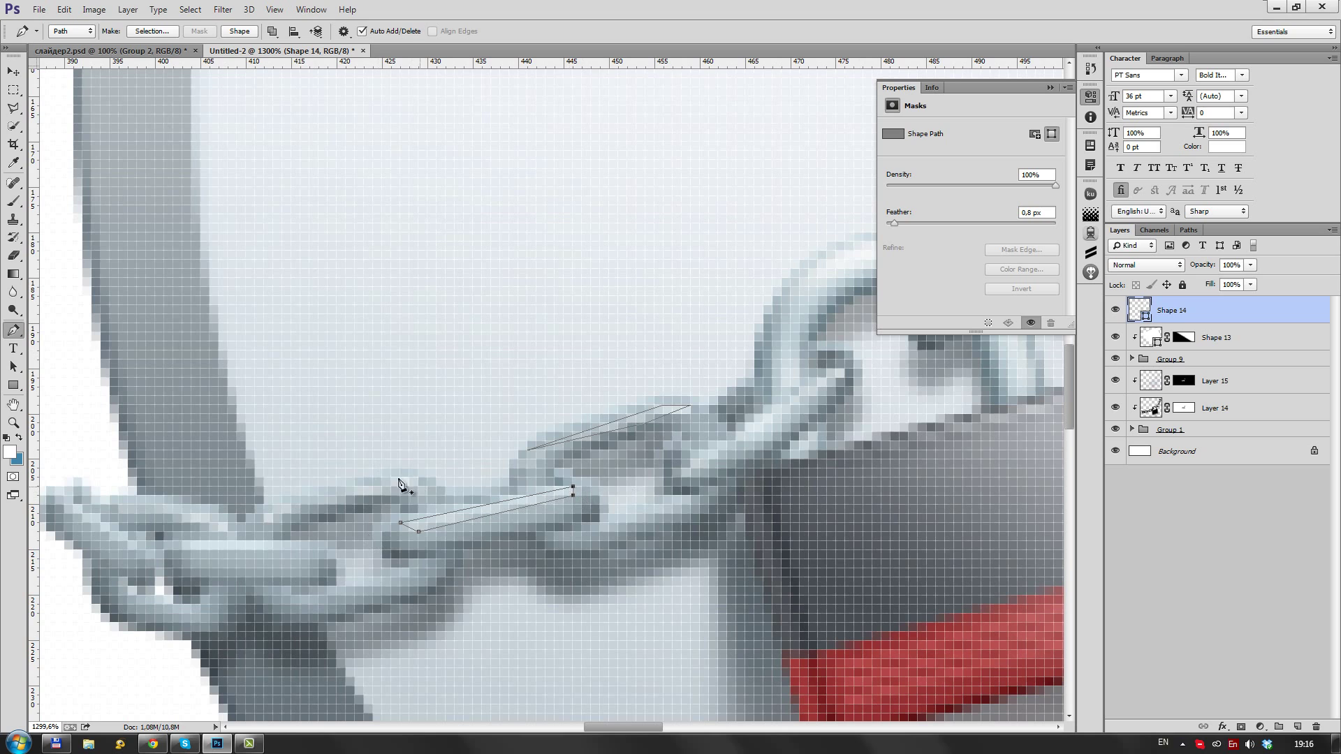
# Close that chain-link highlight shape and begin another highlight outline on the chain
pyautogui.press('a')
pyautogui.scroll(-5, 419, 496)
pyautogui.scroll(-5, 732, 455)
pyautogui.scroll(3, 732, 455)
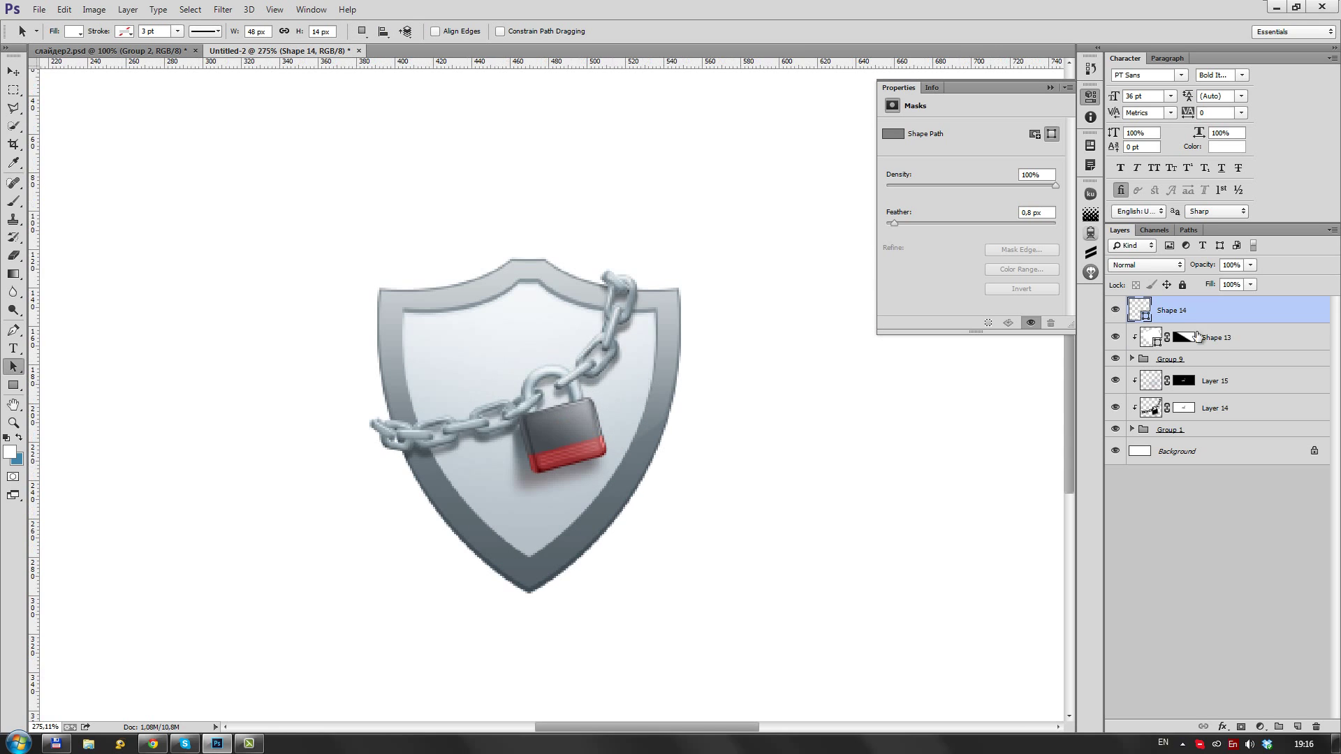
pyautogui.scroll(5, 436, 428)
pyautogui.press('p')
pyautogui.click(512, 520)
pyautogui.click(357, 468)
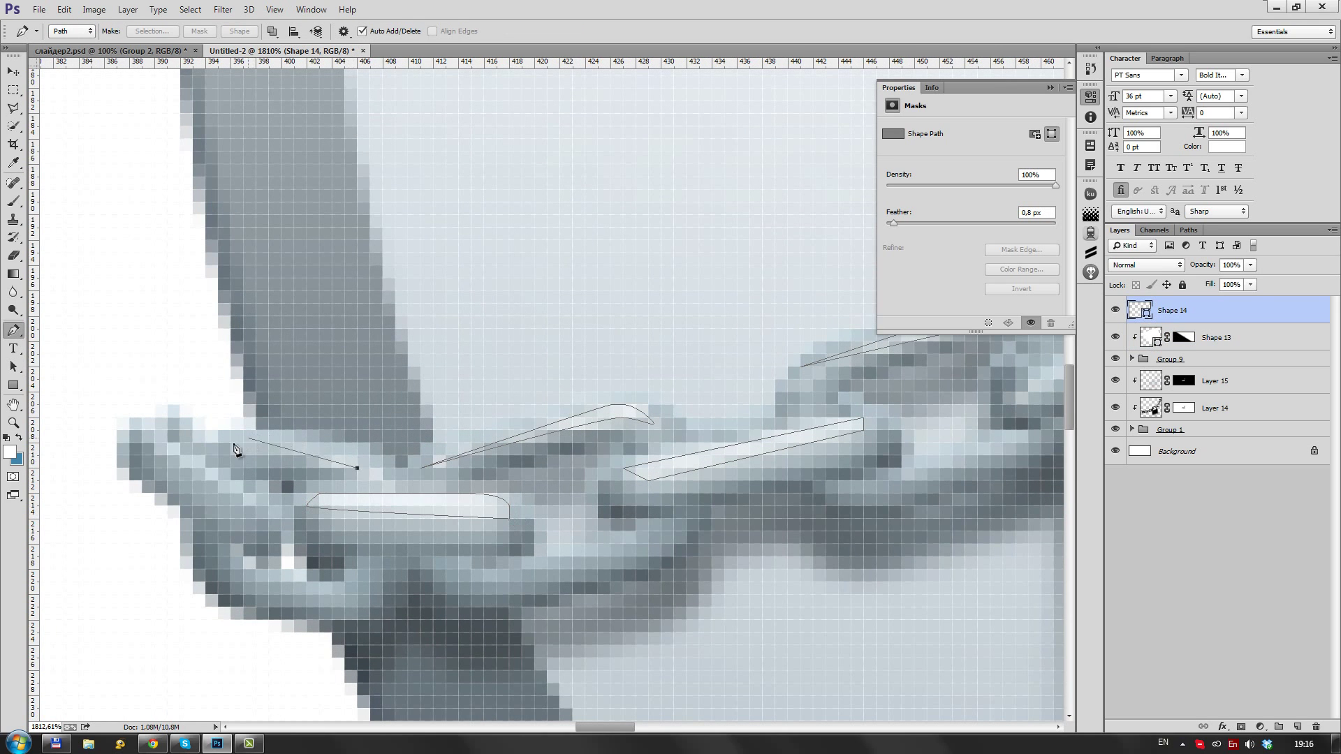
# Outline a thin highlight strip along the shield's top rim
pyautogui.scroll(-5, 243, 495)
pyautogui.scroll(4, 646, 335)
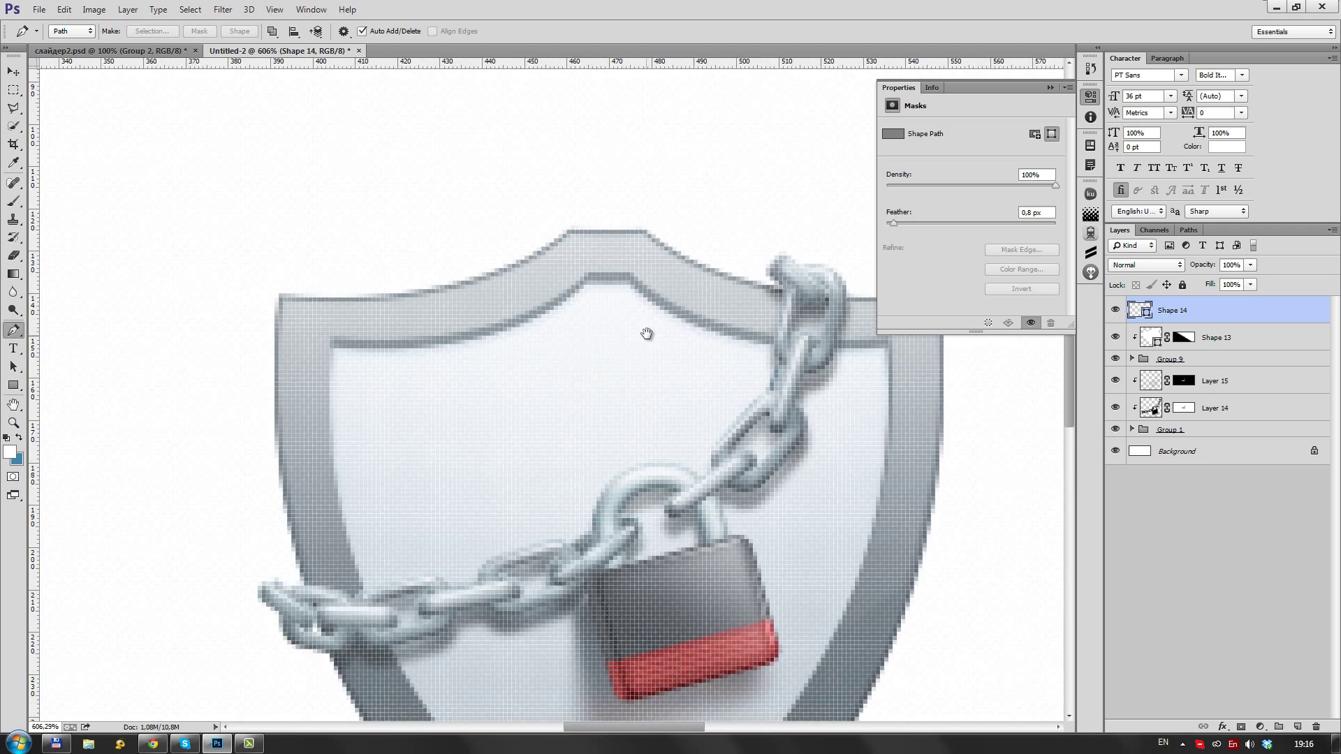
pyautogui.scroll(2, 344, 338)
pyautogui.scroll(2, 142, 414)
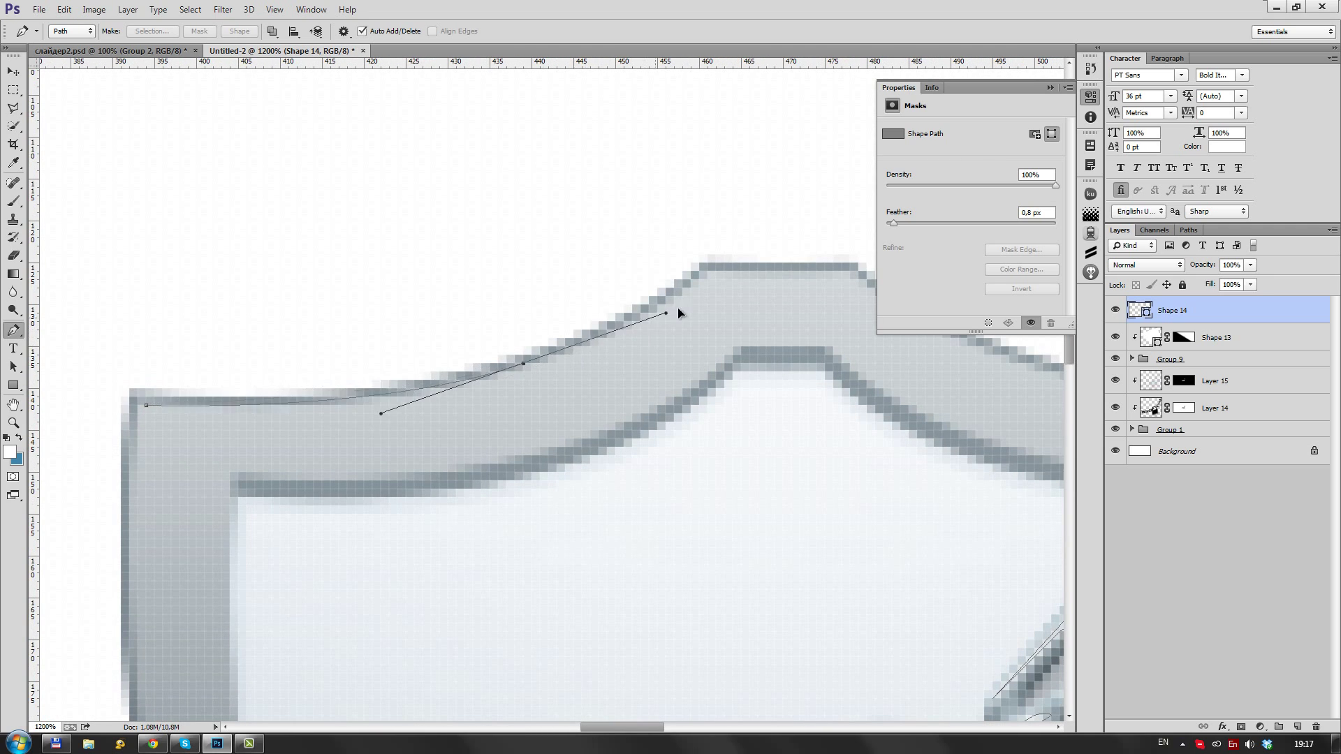
pyautogui.click(708, 270)
pyautogui.click(849, 270)
pyautogui.hscroll(5, 628, 349)
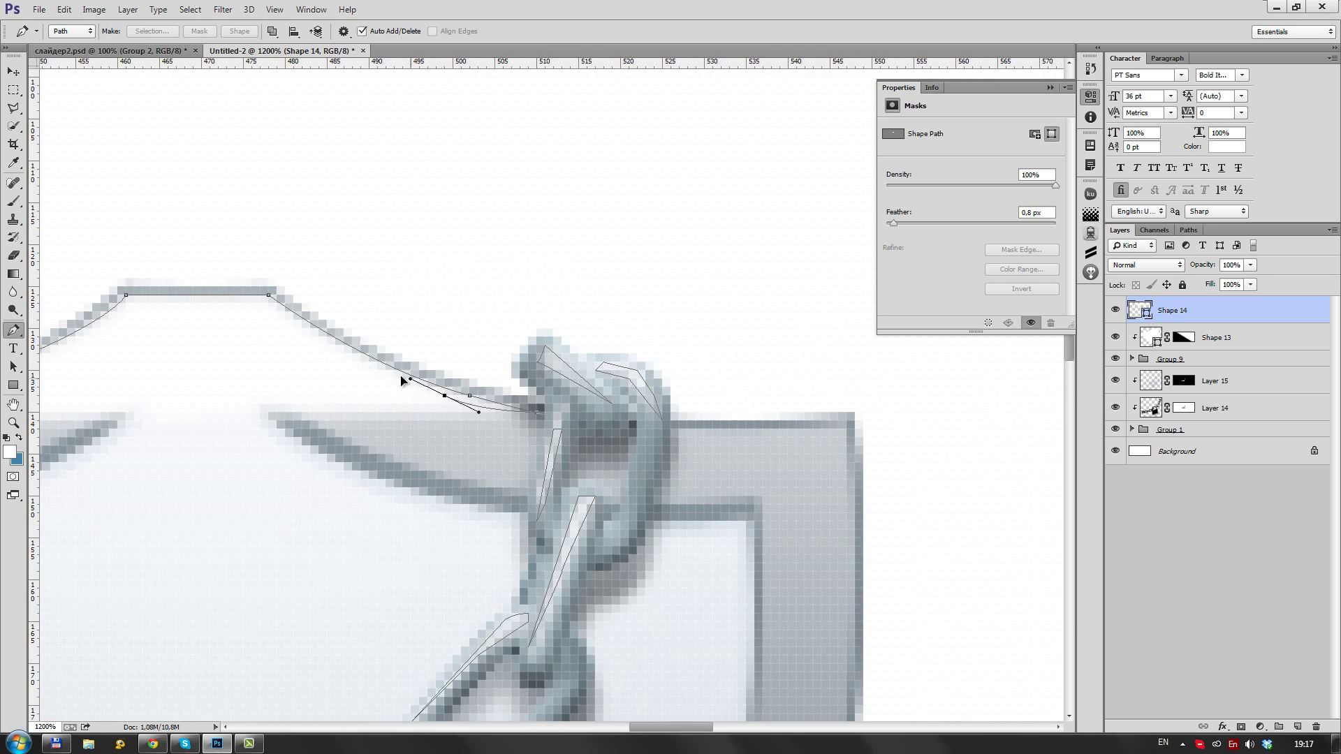
pyautogui.click(267, 303)
pyautogui.click(134, 303)
pyautogui.hscroll(-5, 530, 382)
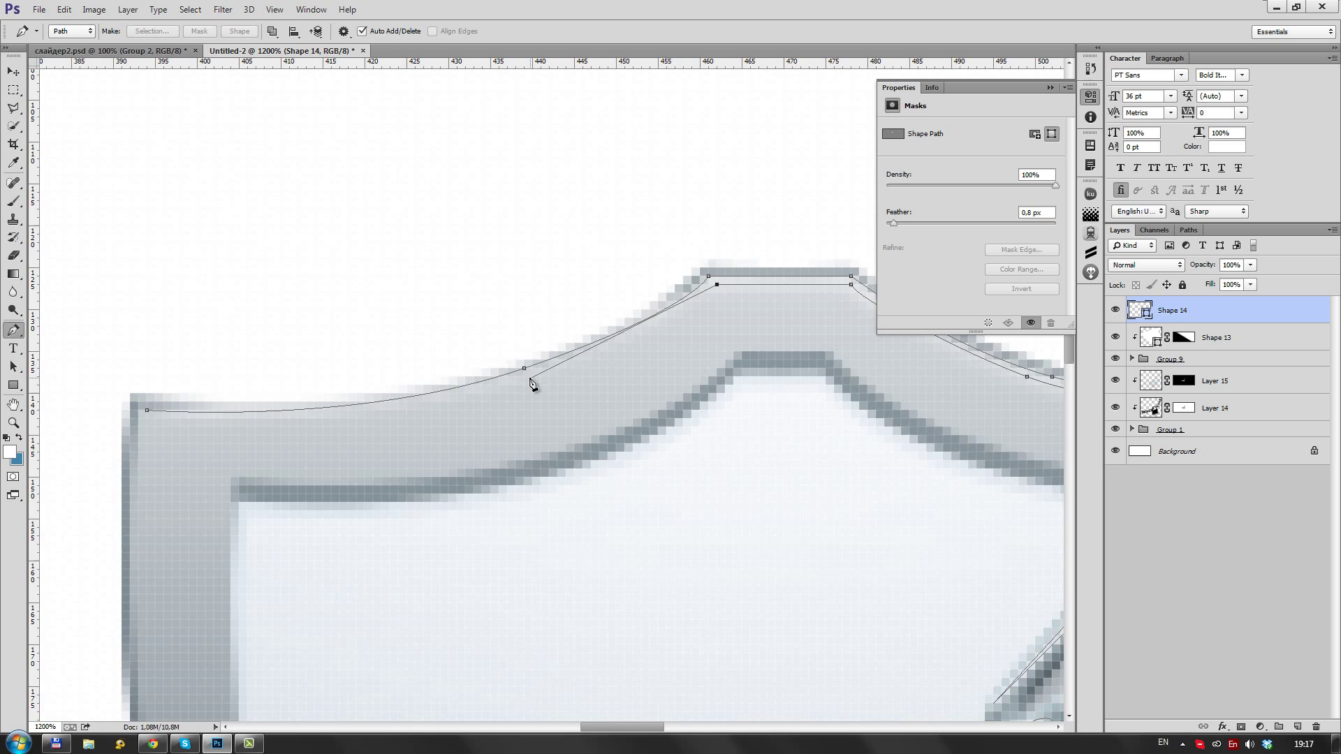
pyautogui.click(157, 416)
# Draw the inner bottom edge highlight and nudge it into place with Path Selection
pyautogui.scroll(-4, 794, 458)
pyautogui.scroll(4, 613, 532)
pyautogui.scroll(1, 546, 597)
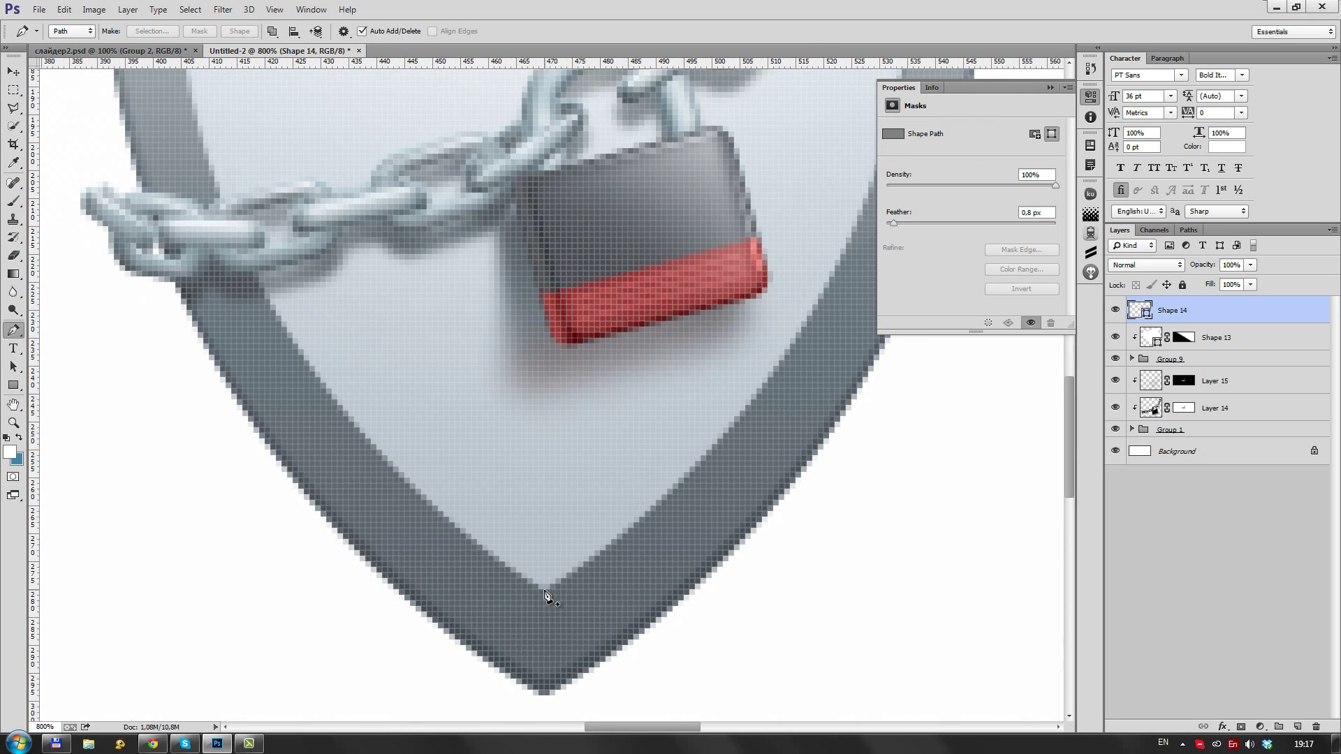
pyautogui.click(662, 500)
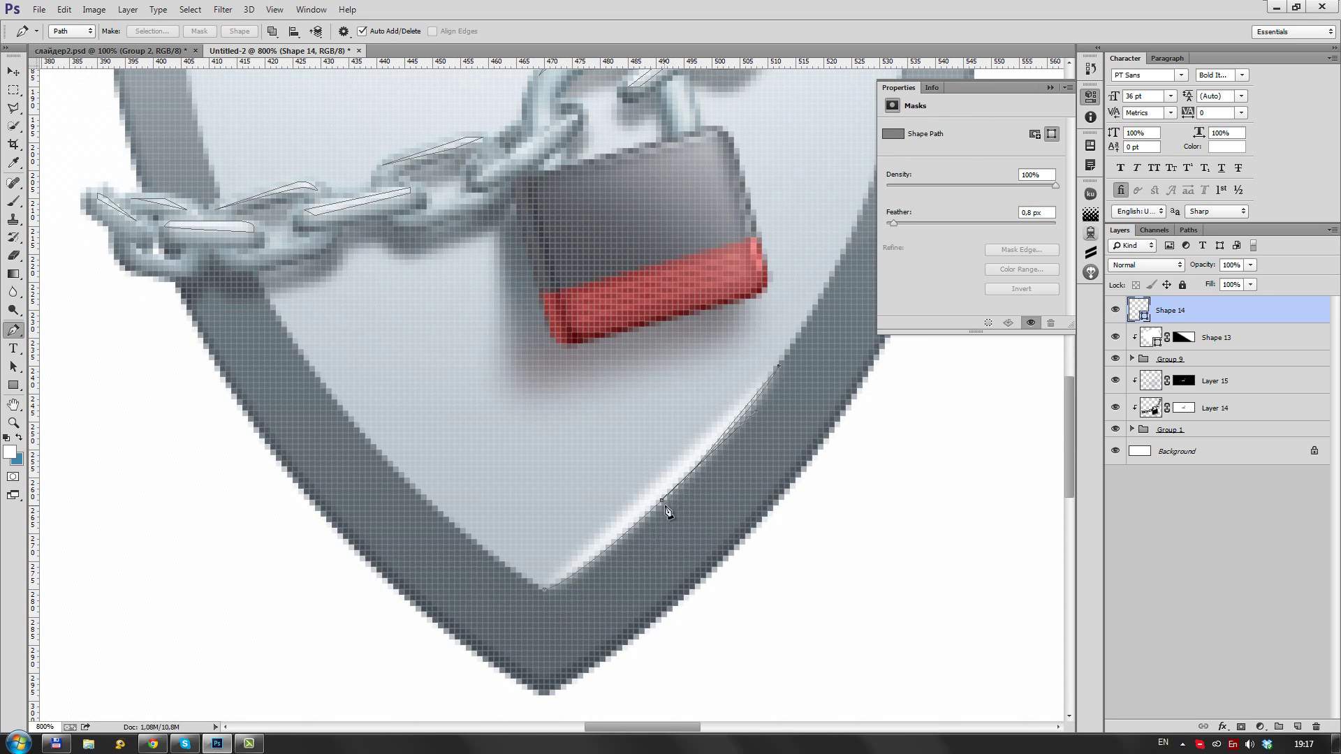
pyautogui.press('a')
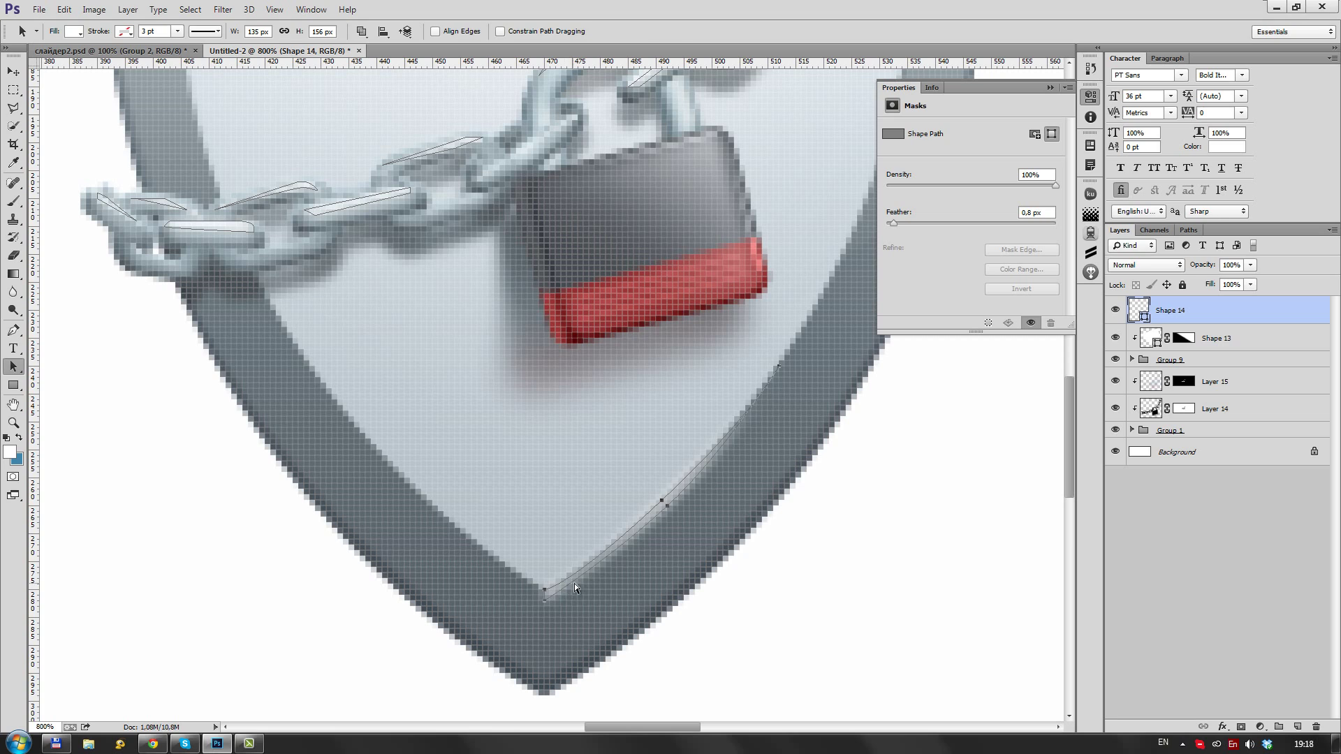
pyautogui.moveTo(574, 584)
pyautogui.mouseDown()
pyautogui.moveTo(510, 550)
pyautogui.moveTo(630, 605)
pyautogui.mouseUp()
pyautogui.scroll(-7, 630, 604)
pyautogui.scroll(3, 561, 456)
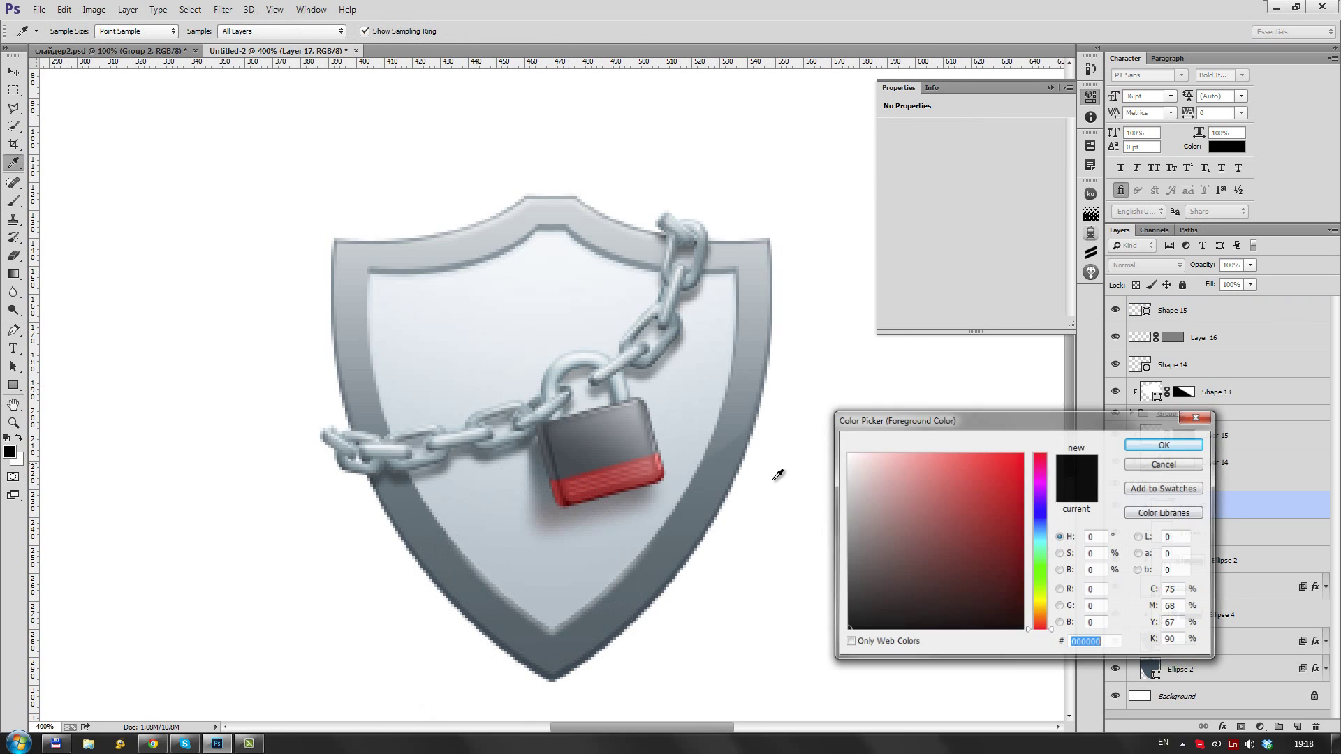
# Paint a soft teal tint inside the shield, darker near the bottom, and change its blend mode
pyautogui.moveTo(764, 479)
pyautogui.mouseDown()
pyautogui.moveTo(264, 354)
pyautogui.moveTo(719, 585)
pyautogui.moveTo(503, 670)
pyautogui.moveTo(482, 552)
pyautogui.mouseUp()
pyautogui.click(9, 452)
pyautogui.click(1019, 559)
pyautogui.click(1153, 444)
pyautogui.click(1145, 264)
pyautogui.click(1115, 592)
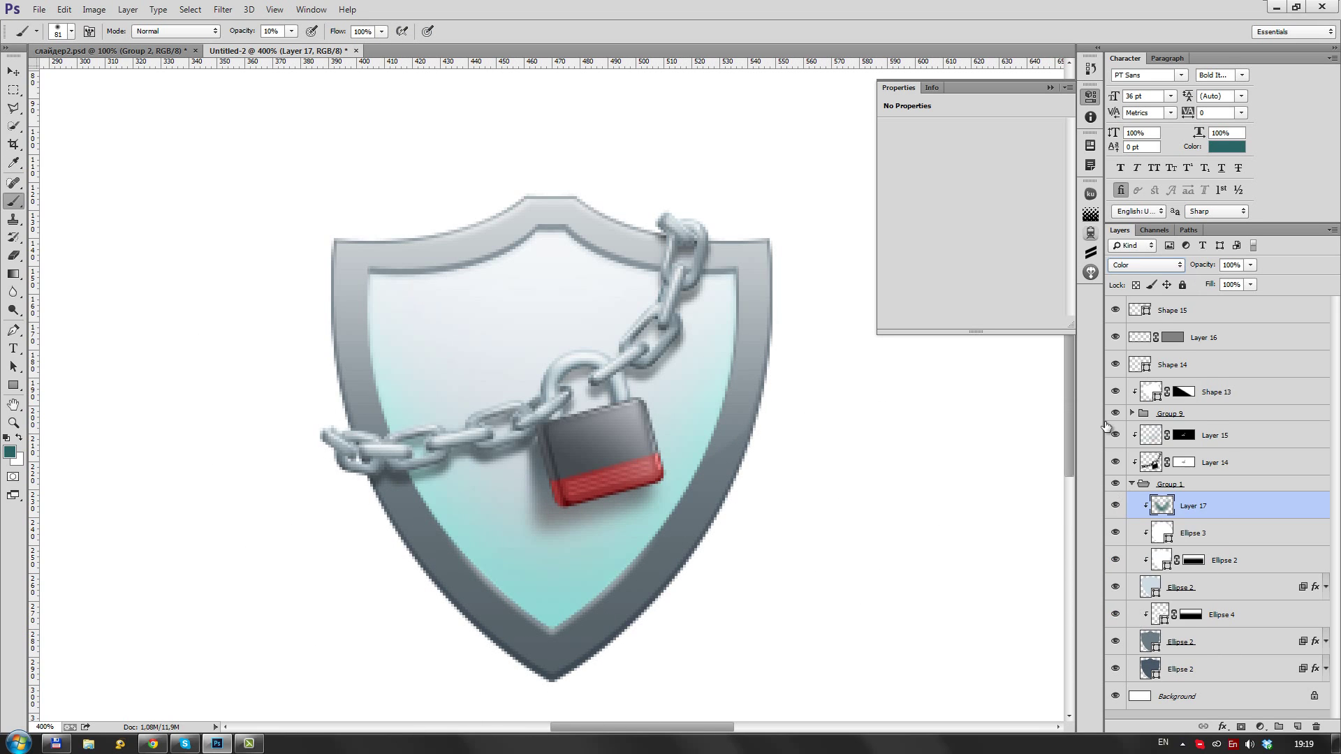
pyautogui.click(1145, 264)
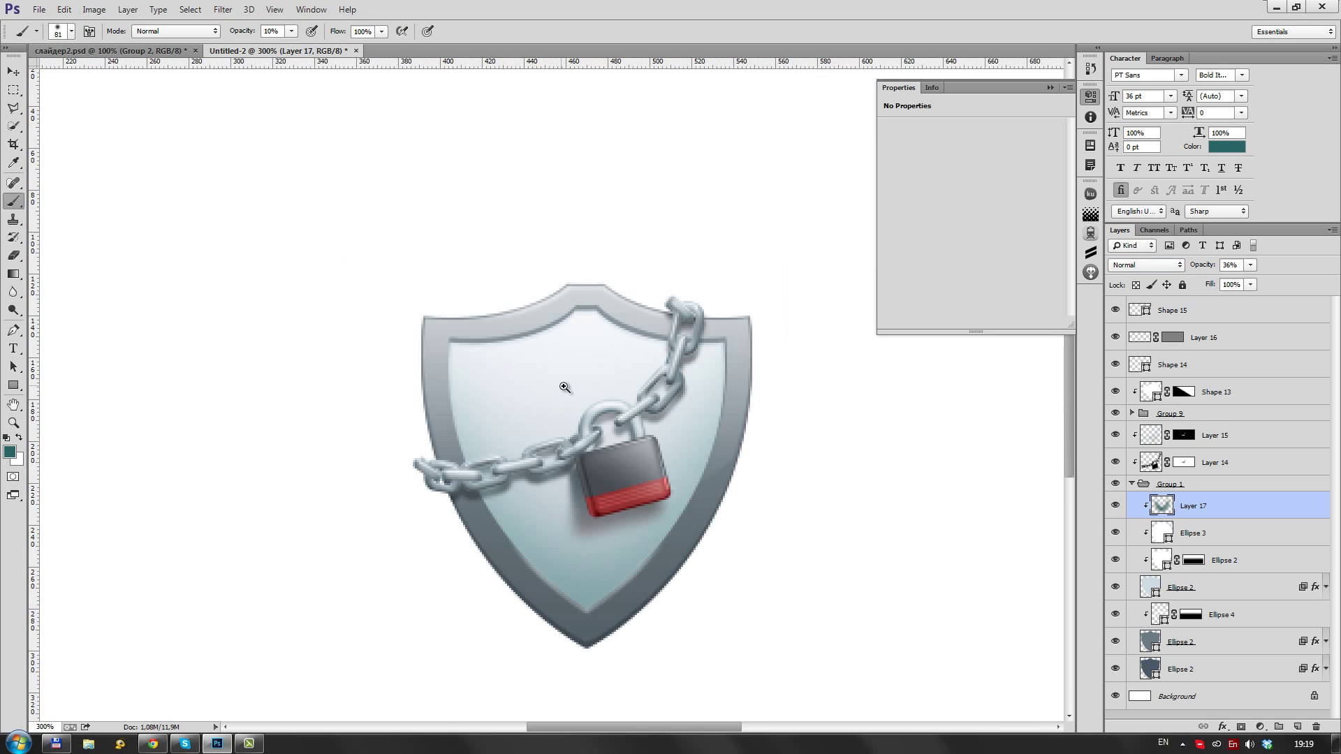
# Add a clipped pale yellow wash layer painted with a broad brush, blended as Color
pyautogui.keyDown('alt'); pyautogui.click(1234, 517); pyautogui.keyUp('alt')
pyautogui.click(10, 452)
pyautogui.click(1006, 465)
pyautogui.click(1152, 443)
pyautogui.rightClick(547, 293)
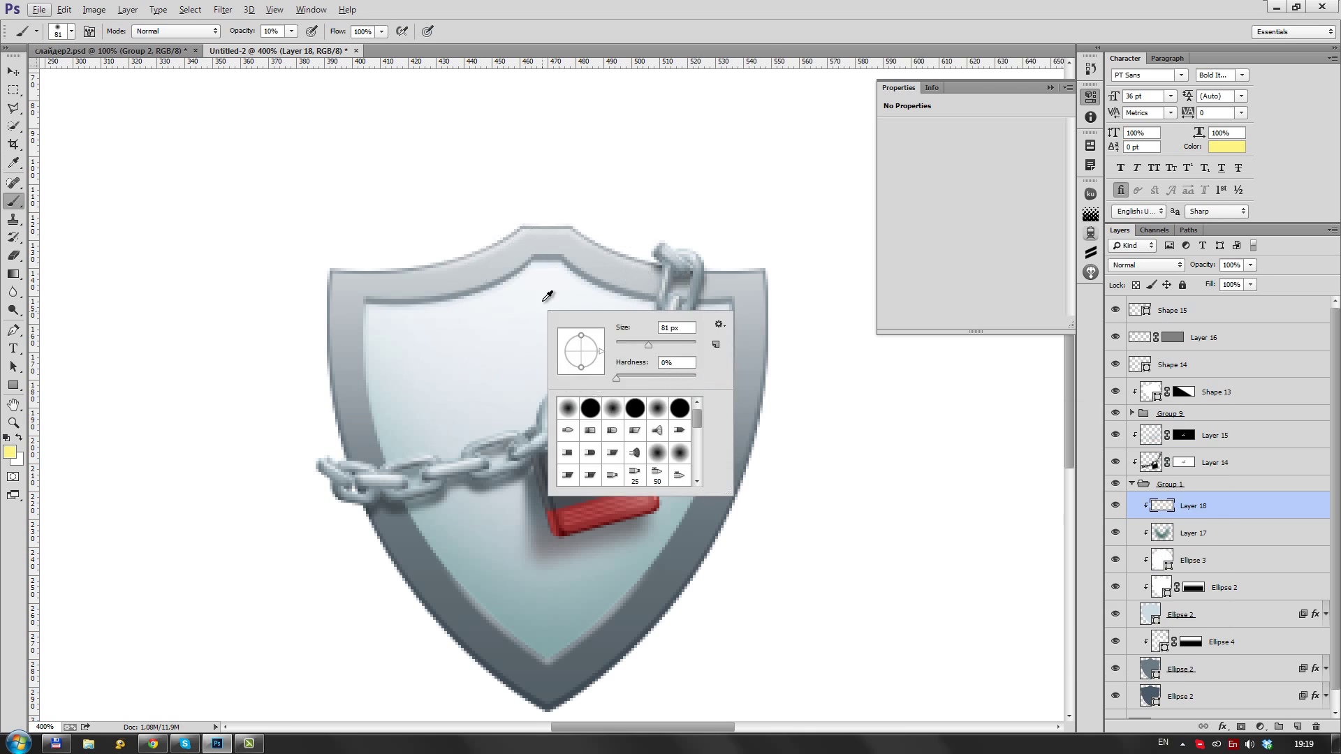
pyautogui.press('Return')
pyautogui.hotkey('ctrl', '1')
pyautogui.click(1169, 266)
pyautogui.click(1131, 616)
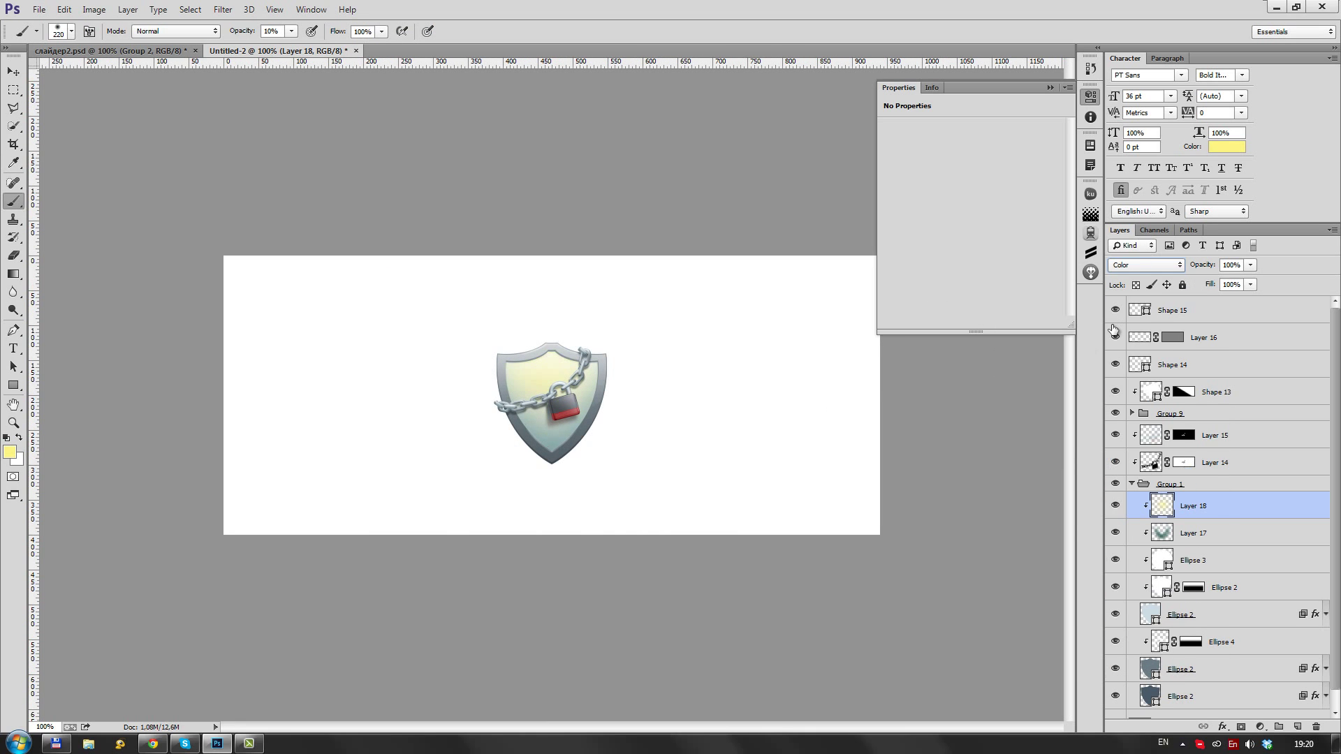
# Feather the inner-edge highlight shape (Shape 15) by 0.2 px
pyautogui.hotkey('ctrl', '+')
pyautogui.hotkey('ctrl', '+')
pyautogui.press('v')
pyautogui.click(1229, 309)
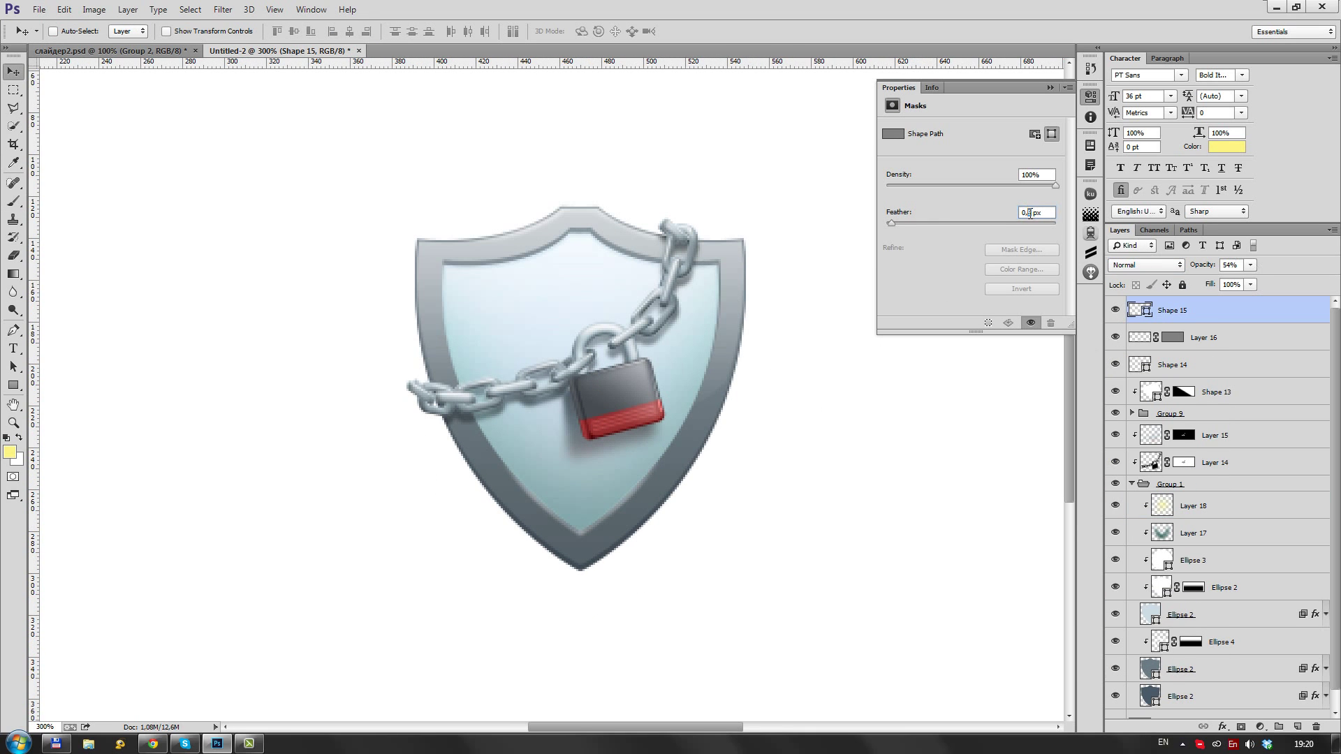
pyautogui.hotkey('ctrl', '-')
pyautogui.hotkey('ctrl', '-')
pyautogui.hotkey('ctrl', '+')
pyautogui.hotkey('ctrl', '+')
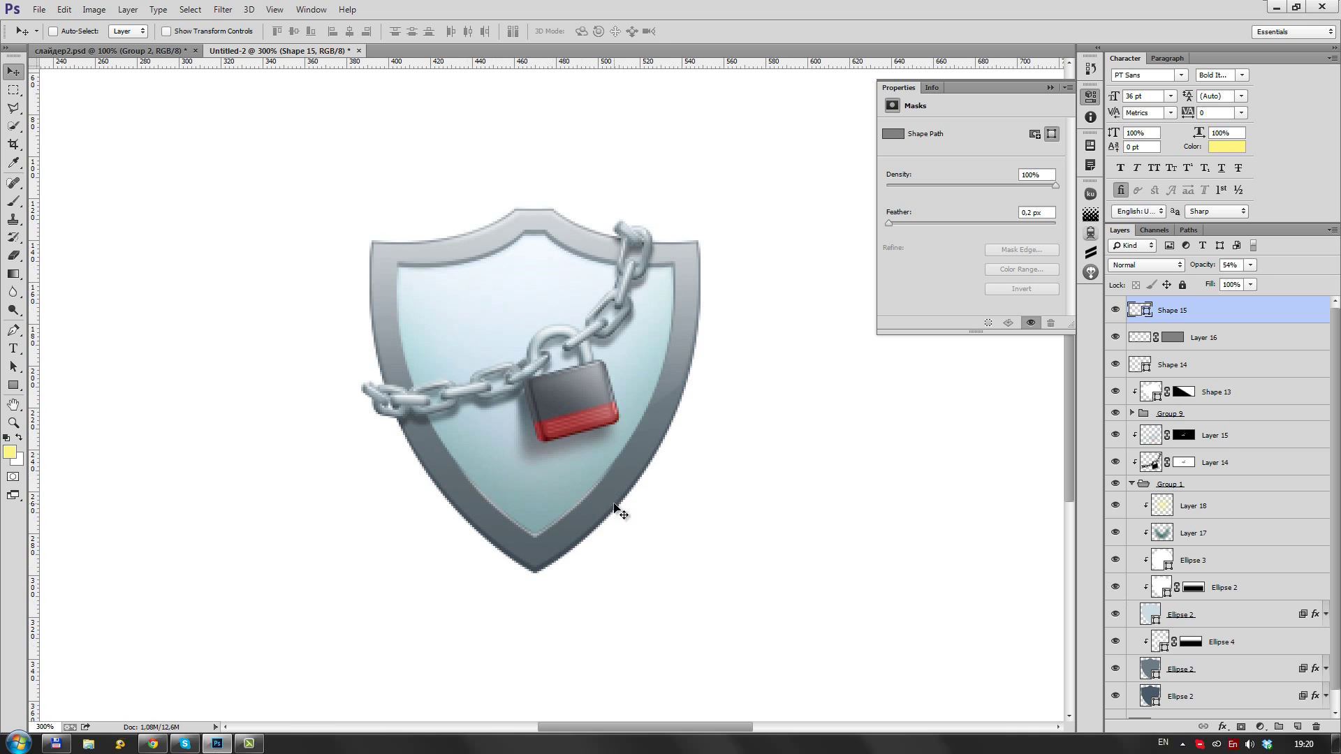
pyautogui.doubleClick(1149, 695)
pyautogui.hotkey('ctrl', '-')
pyautogui.hotkey('ctrl', '-')
pyautogui.click(1141, 443)
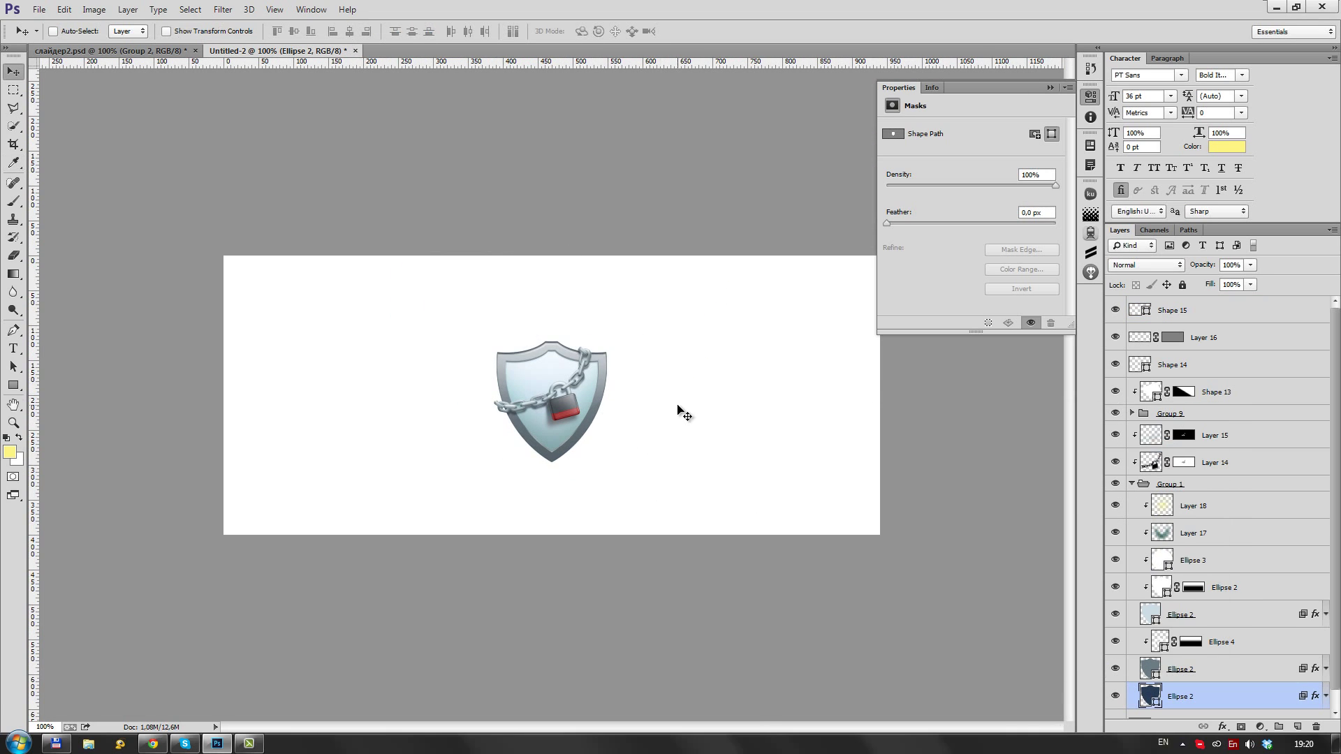
# Select all icon layers and move the whole shield higher on the canvas
pyautogui.hotkey('ctrl', '+')
pyautogui.hotkey('ctrl', 'alt', 'a')
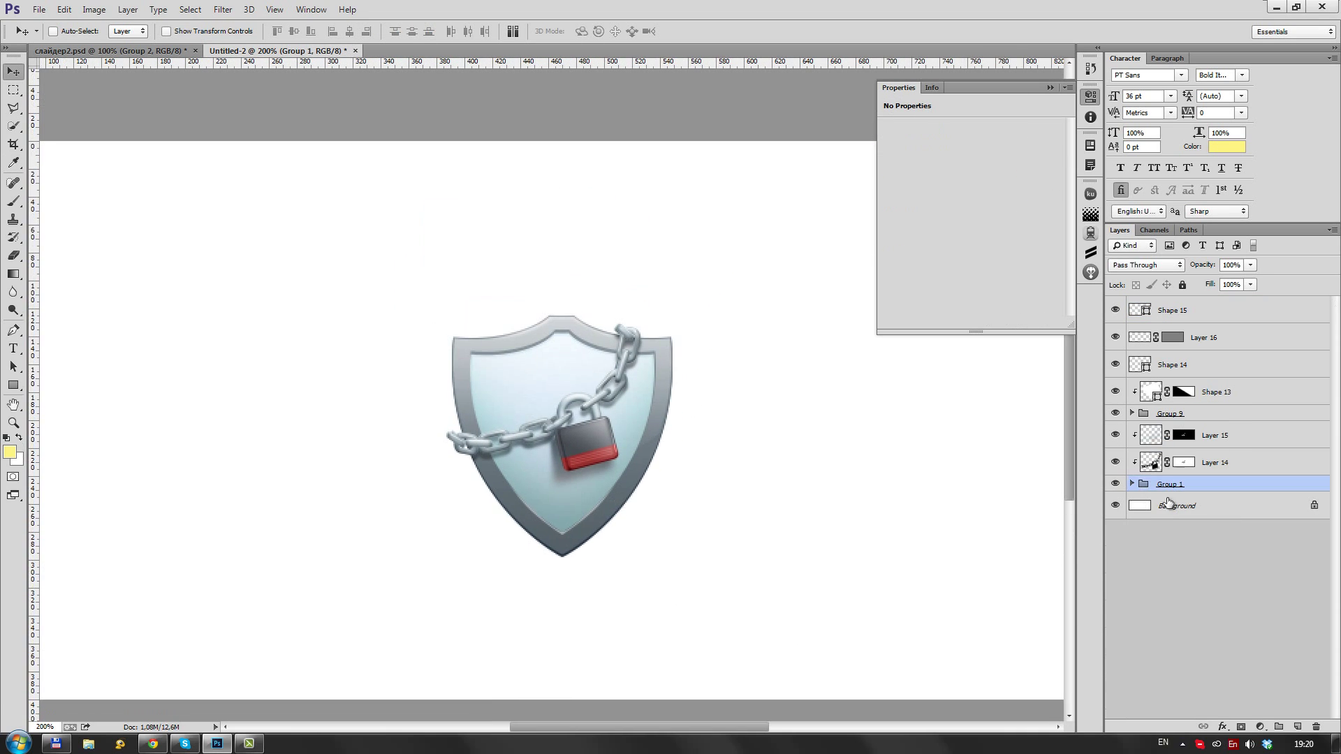
pyautogui.moveTo(572, 345); pyautogui.dragTo(571, 434)
pyautogui.press('a')
pyautogui.moveTo(382, 251); pyautogui.dragTo(842, 668)
pyautogui.click(1132, 491)
pyautogui.scroll(-3, 697, 424)
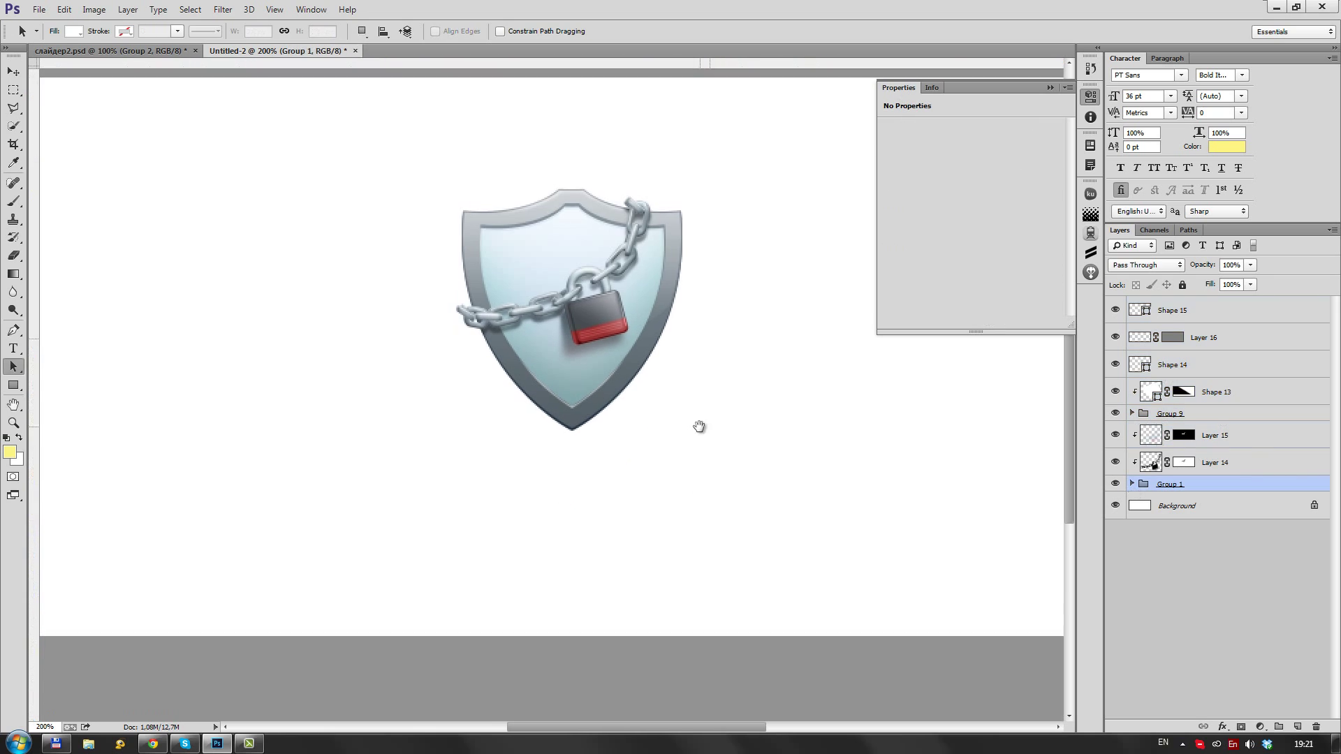
# Paint a dark navy blob on a new layer and squash it into a flat ellipse under the shield
pyautogui.hotkey('ctrl', 'shift', 'alt', 'n')
pyautogui.press('b')
pyautogui.keyDown('alt'); pyautogui.click(577, 427); pyautogui.keyUp('alt')
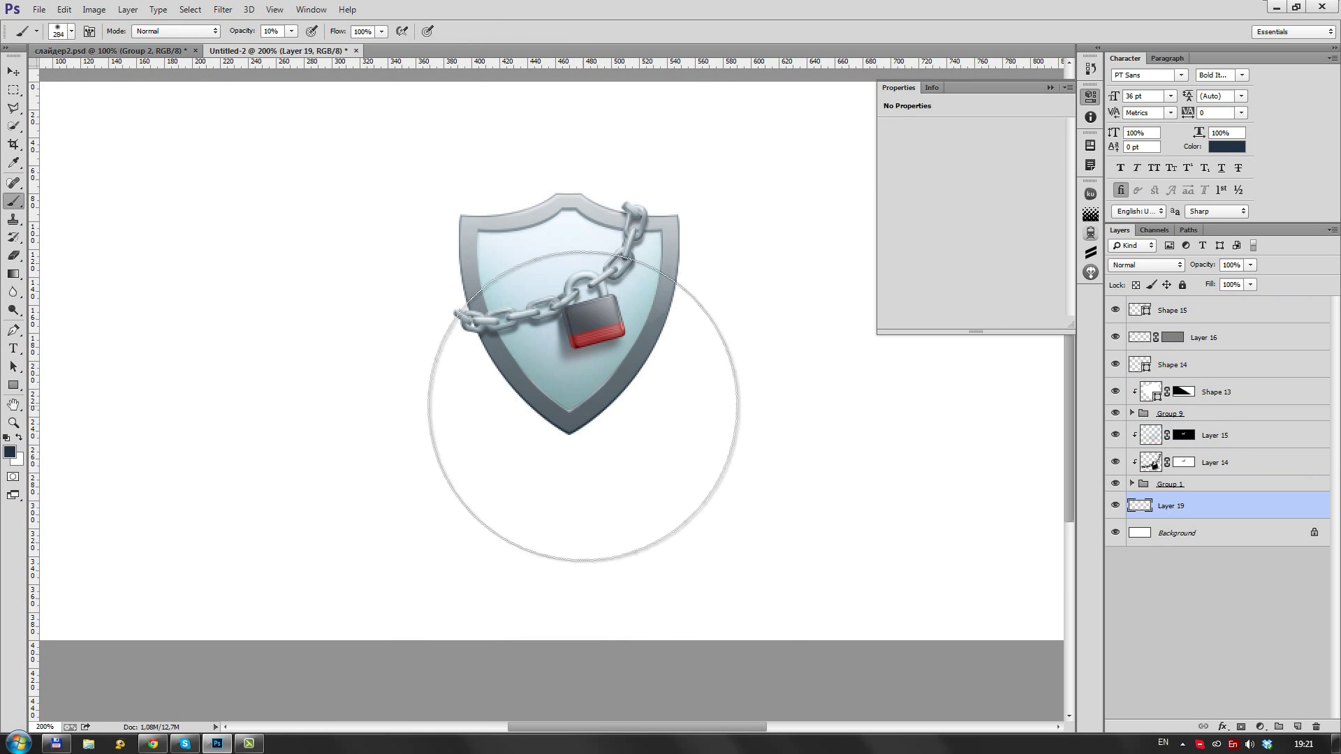
pyautogui.click(565, 370)
pyautogui.hotkey('ctrl', 't')
pyautogui.moveTo(565, 110); pyautogui.dragTo(566, 318)
pyautogui.moveTo(651, 416); pyautogui.dragTo(651, 482)
pyautogui.moveTo(798, 566); pyautogui.dragTo(702, 590)
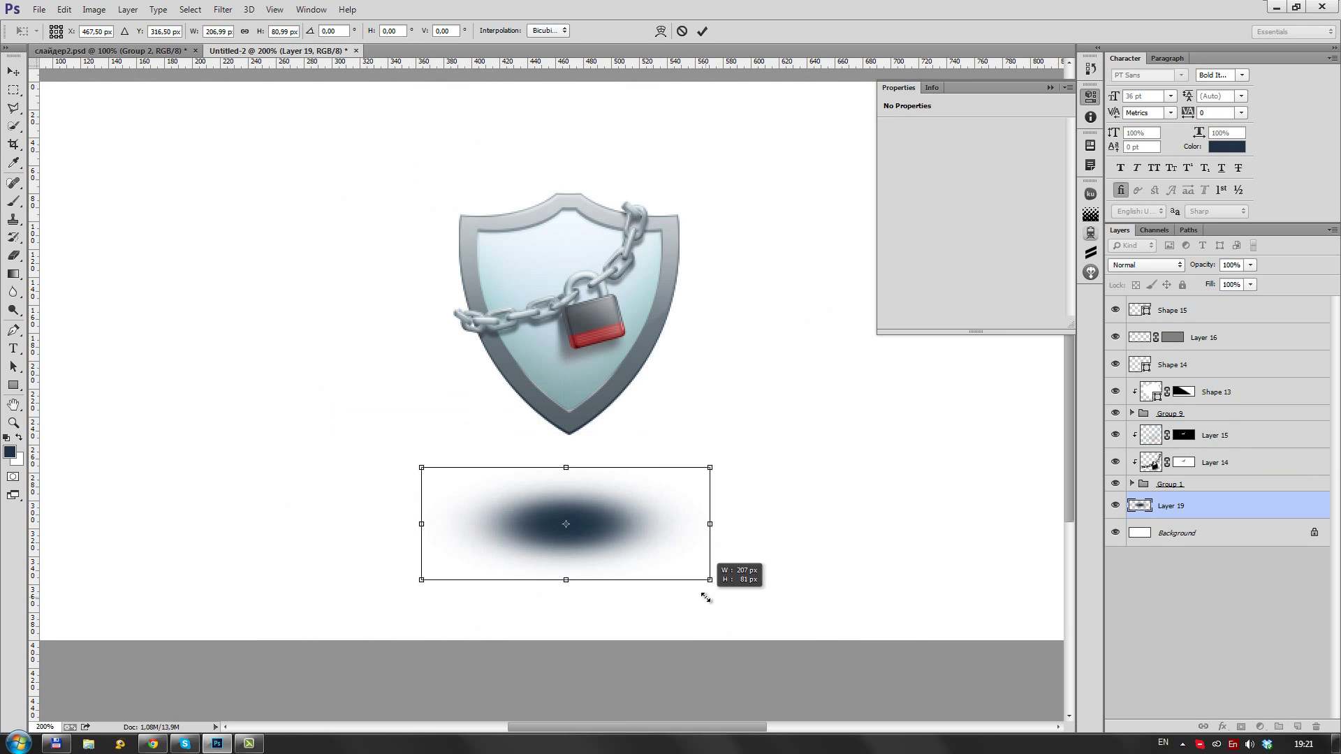
pyautogui.moveTo(671, 530); pyautogui.dragTo(653, 494)
pyautogui.press('Return')
# Duplicate the shadow, shrink the copy to a smaller ellipse and lower its opacity
pyautogui.hotkey('ctrl', '+')
pyautogui.hotkey('ctrl', 'j')
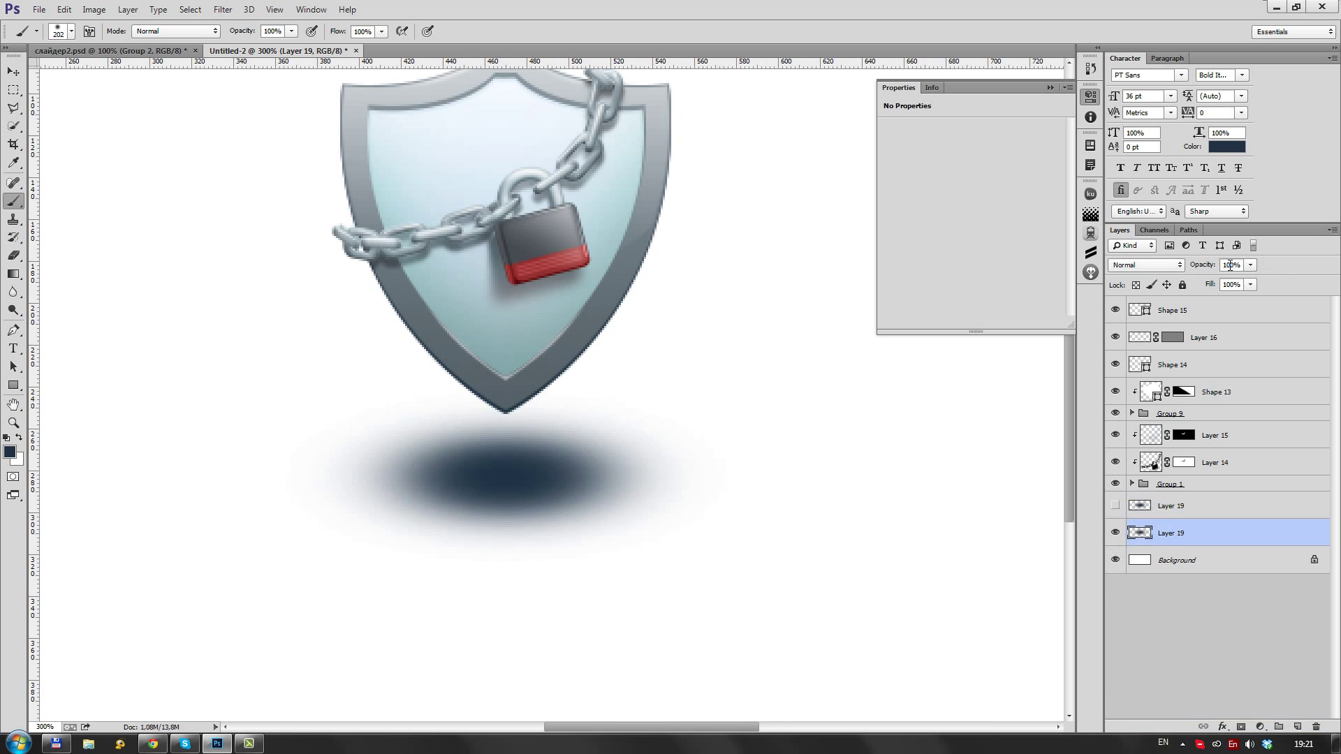
pyautogui.hotkey('ctrl', 't')
pyautogui.moveTo(697, 550); pyautogui.dragTo(605, 540)
pyautogui.press('Return')
pyautogui.press('1')
pyautogui.press('3')
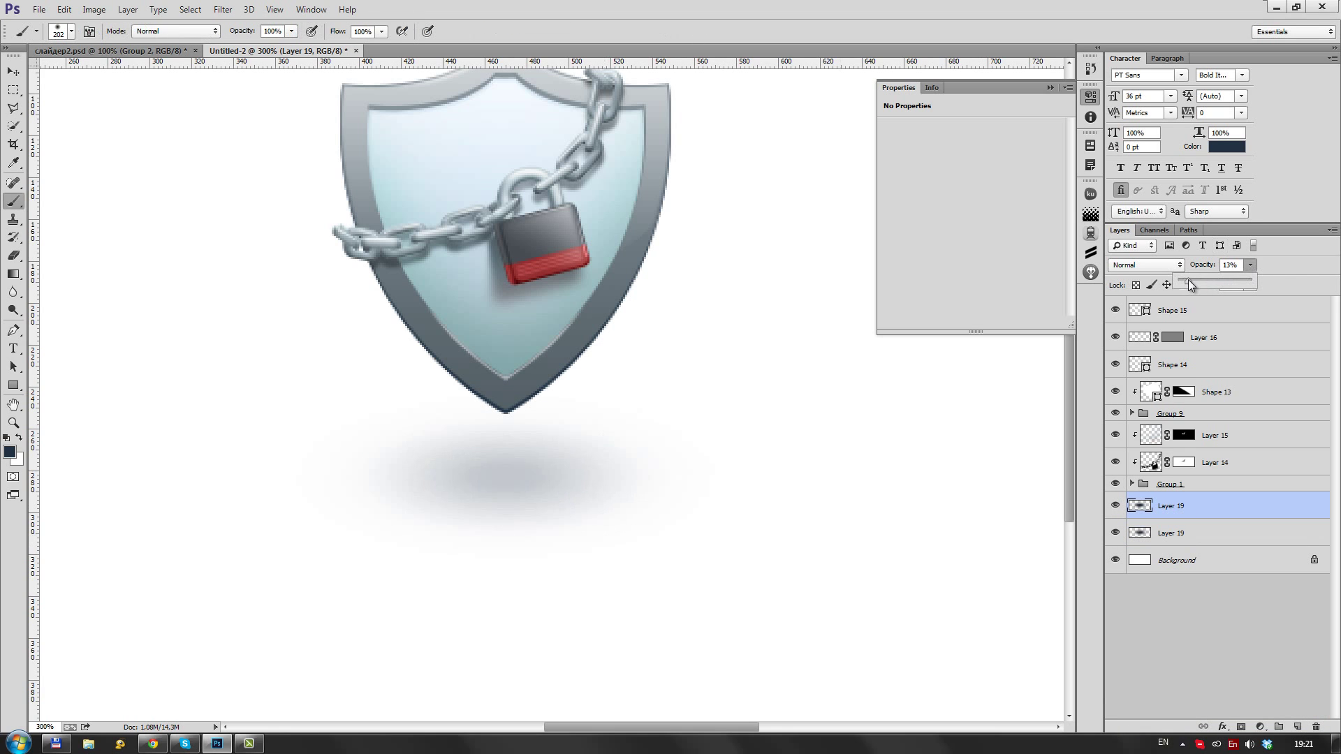
pyautogui.scroll(3, 627, 465)
# Add two more progressively smaller shadow copies
pyautogui.hotkey('ctrl', 'j')
pyautogui.hotkey('ctrl', 't')
pyautogui.moveTo(842, 550); pyautogui.dragTo(683, 503)
pyautogui.press('Return')
pyautogui.hotkey('ctrl', 'j')
pyautogui.hotkey('ctrl', 't')
pyautogui.press('Return')
pyautogui.hotkey('ctrl', '1')
pyautogui.hotkey('ctrl', '+')
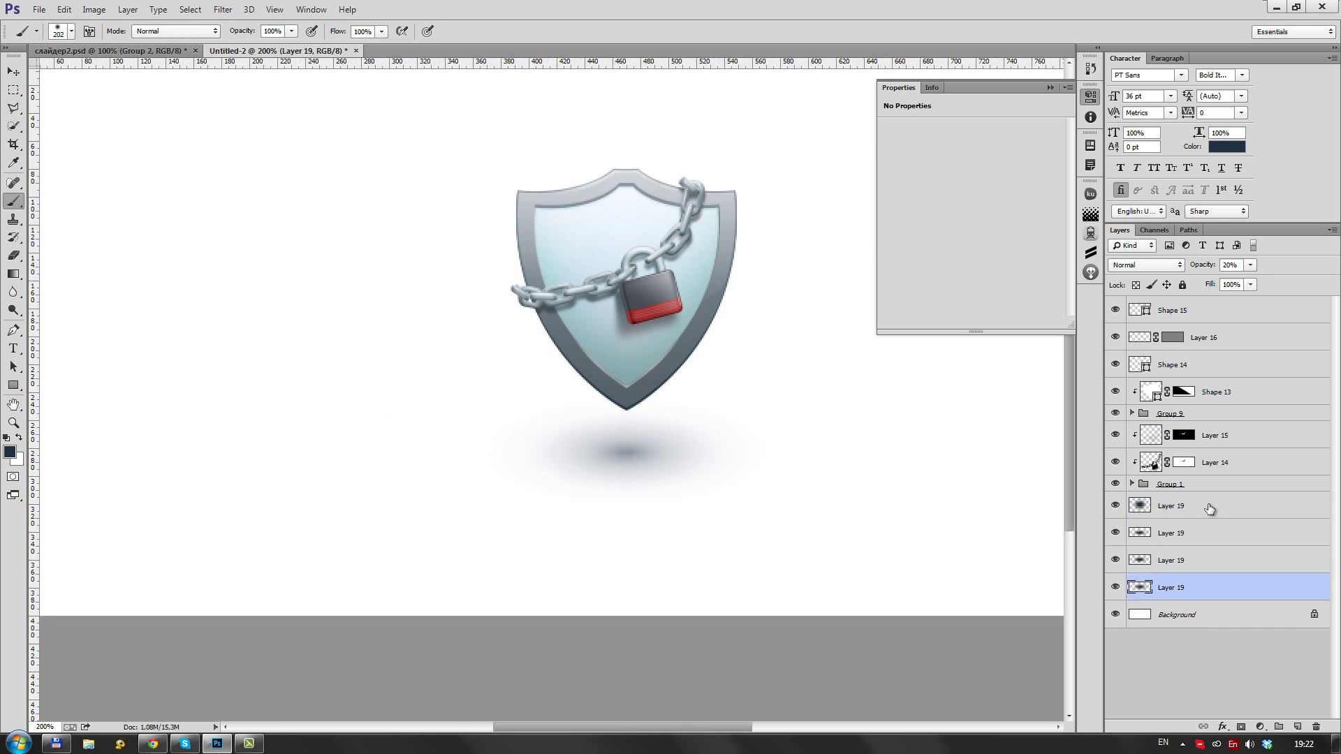
# Merge the four shadow layers into a single shadow layer
pyautogui.keyDown('shift'); pyautogui.click(1170, 587); pyautogui.keyUp('shift')
pyautogui.hotkey('ctrl', '1')
pyautogui.hotkey('ctrl', '+')
pyautogui.hotkey('ctrl', '+')
pyautogui.hotkey('ctrl', 't')
pyautogui.rightClick(593, 520)
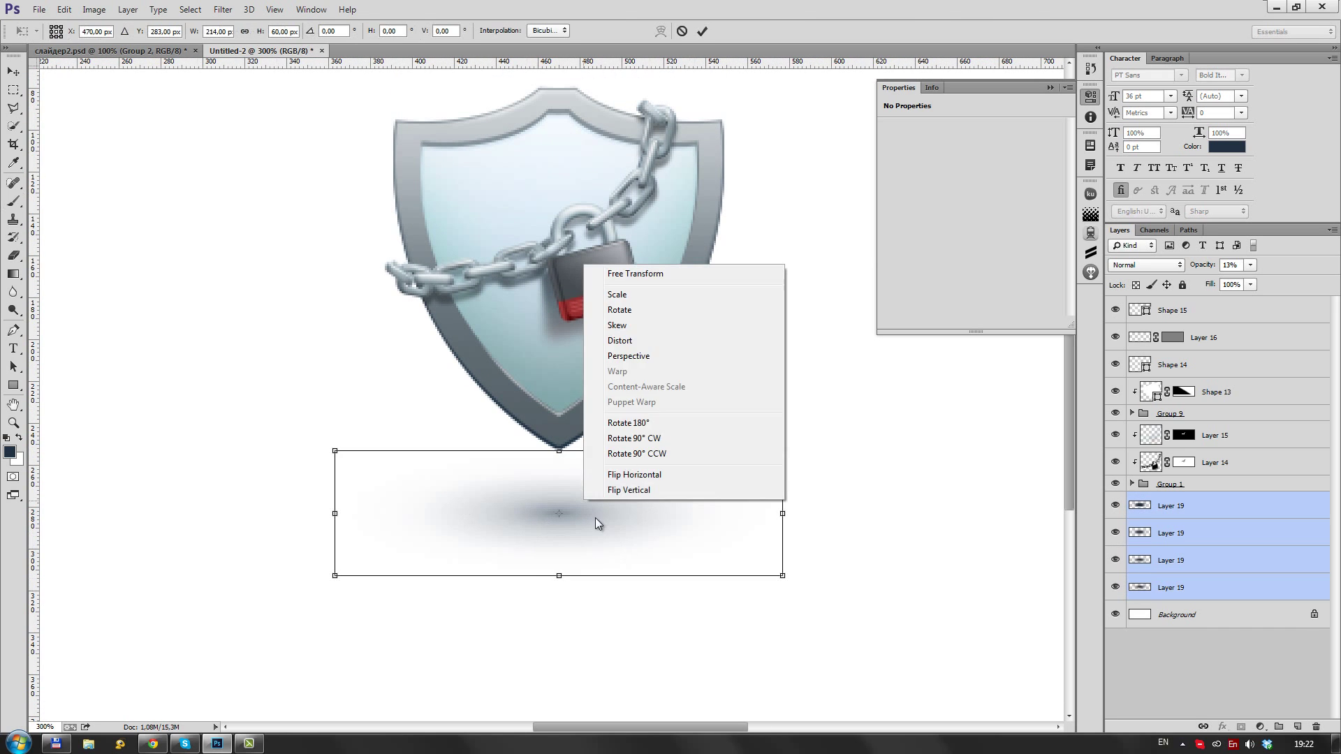
pyautogui.press('Escape')
pyautogui.press('Escape')
pyautogui.hotkey('ctrl', 'e')
pyautogui.hotkey('ctrl', 't')
# Warp the merged shadow, pinching its middle into a bowtie shape
pyautogui.rightClick(569, 500)
pyautogui.click(659, 386)
pyautogui.moveTo(564, 477); pyautogui.dragTo(563, 542)
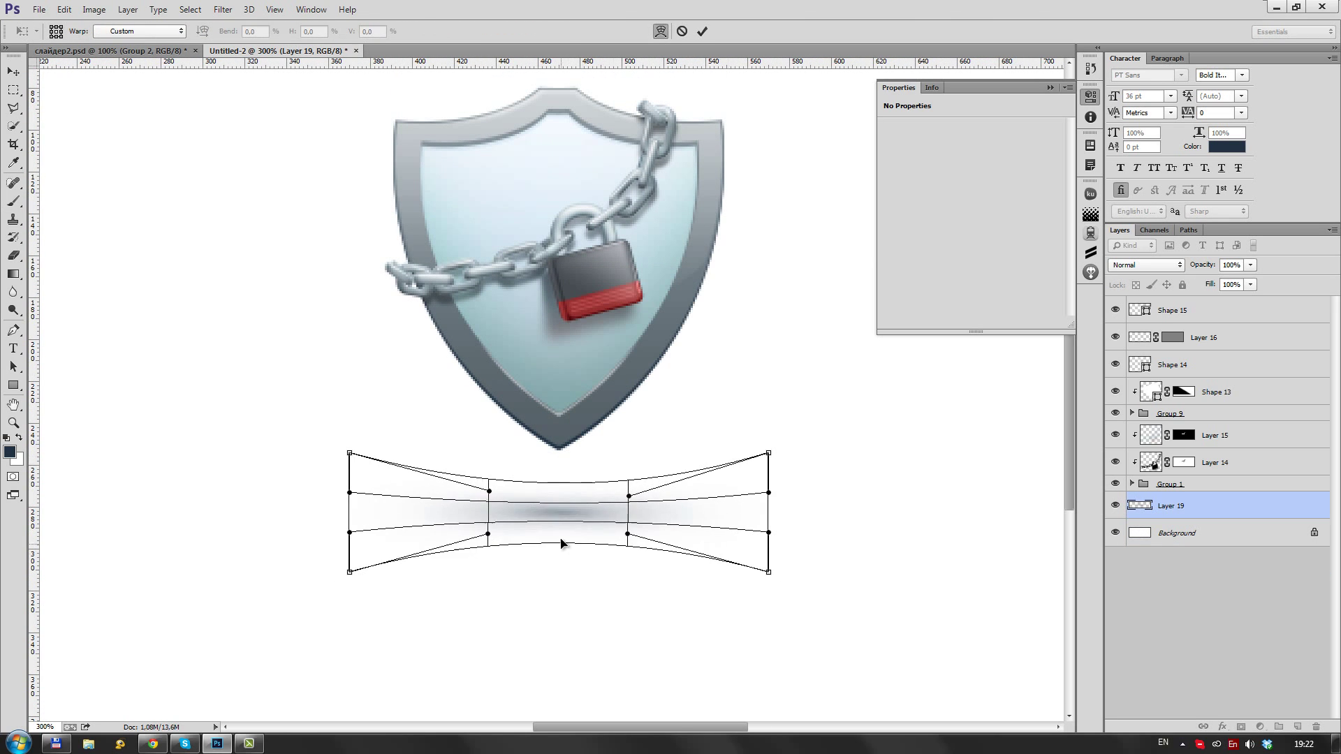
pyautogui.press('Return')
pyautogui.hotkey('ctrl', '1')
pyautogui.press('v')
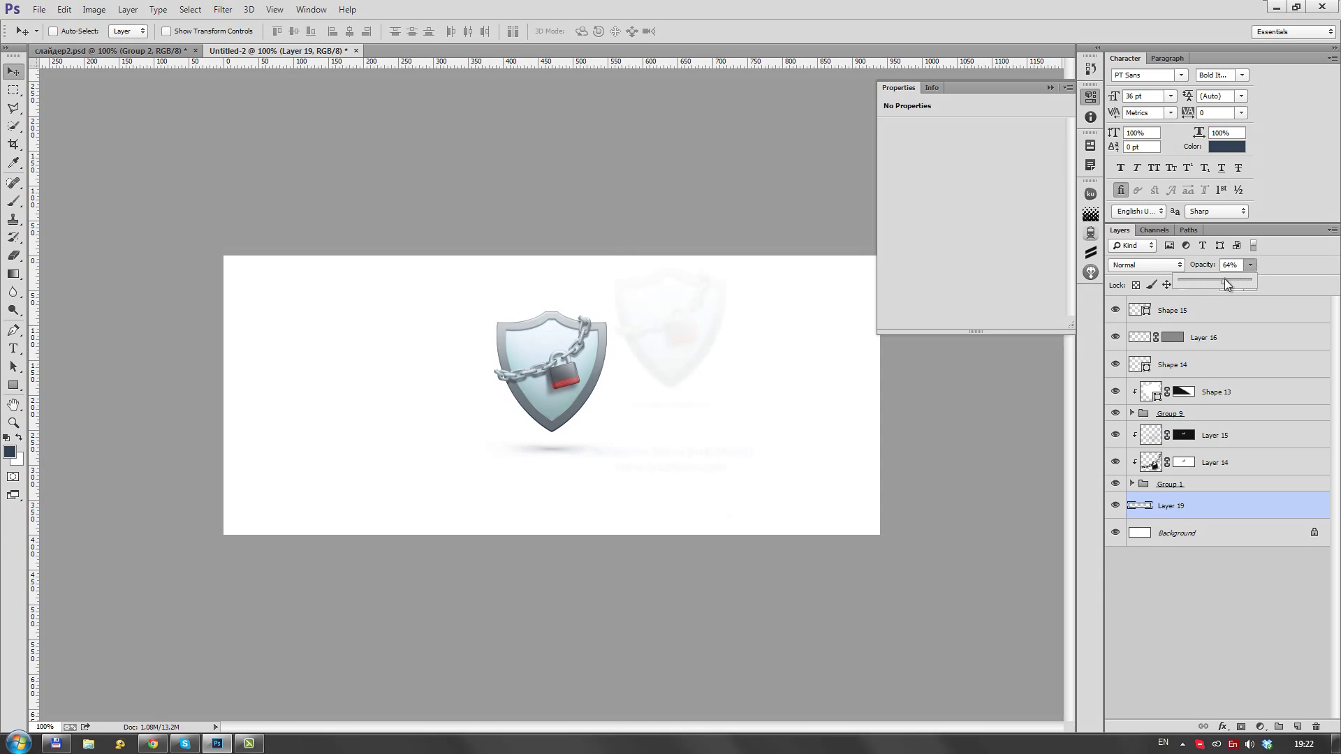